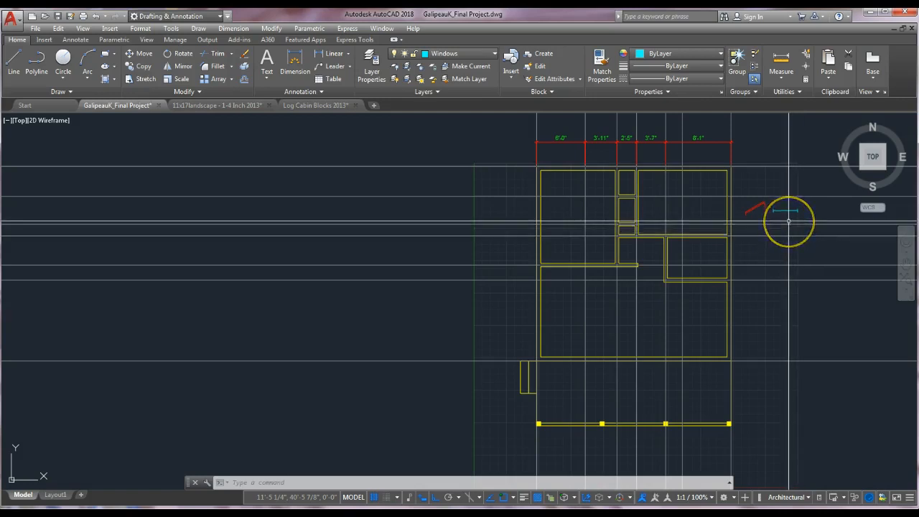
# Adjust the window block's length by moving its end grip to the snapped midpoint.
pyautogui.scroll(4, 791, 223)
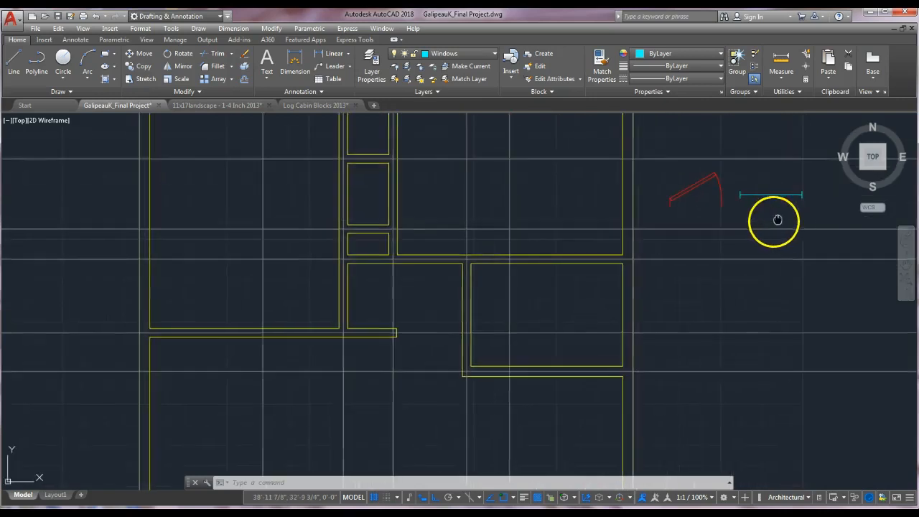
pyautogui.moveTo(773, 220); pyautogui.dragTo(604, 254, button='middle')
pyautogui.scroll(3, 594, 255)
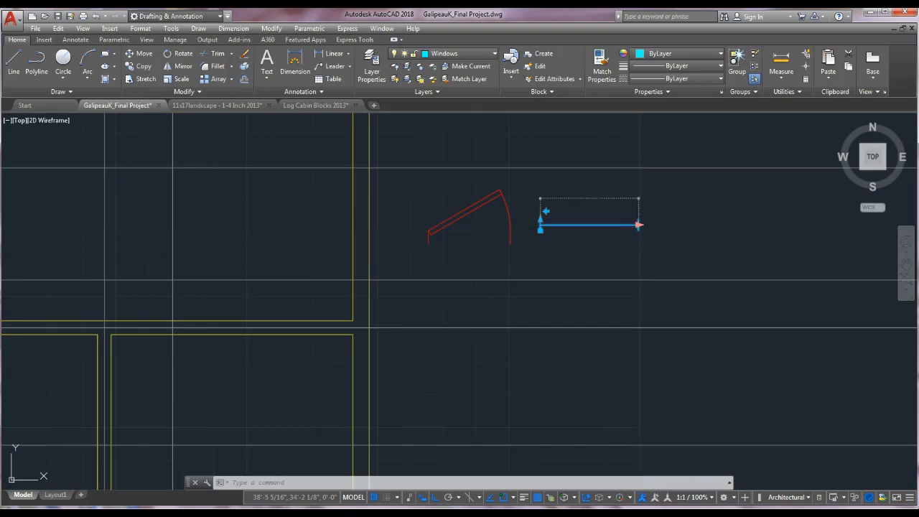
pyautogui.click(639, 225)
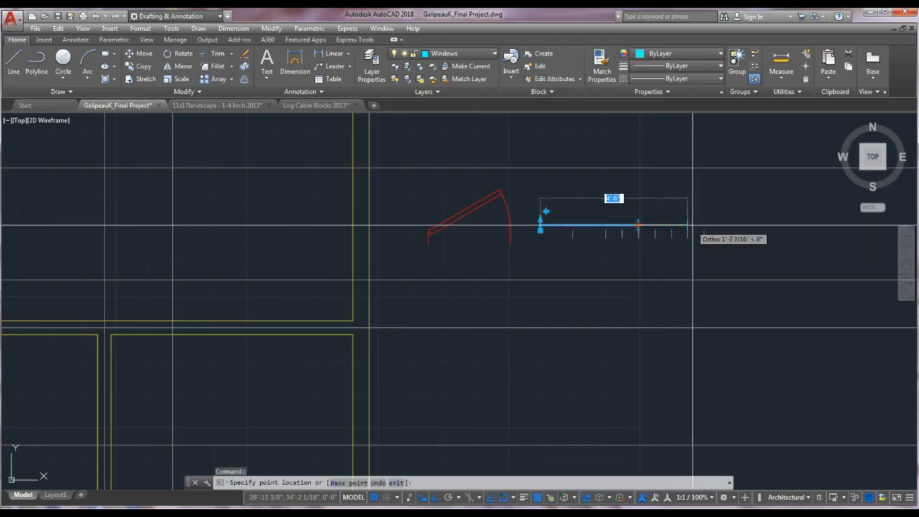
pyautogui.click(639, 226)
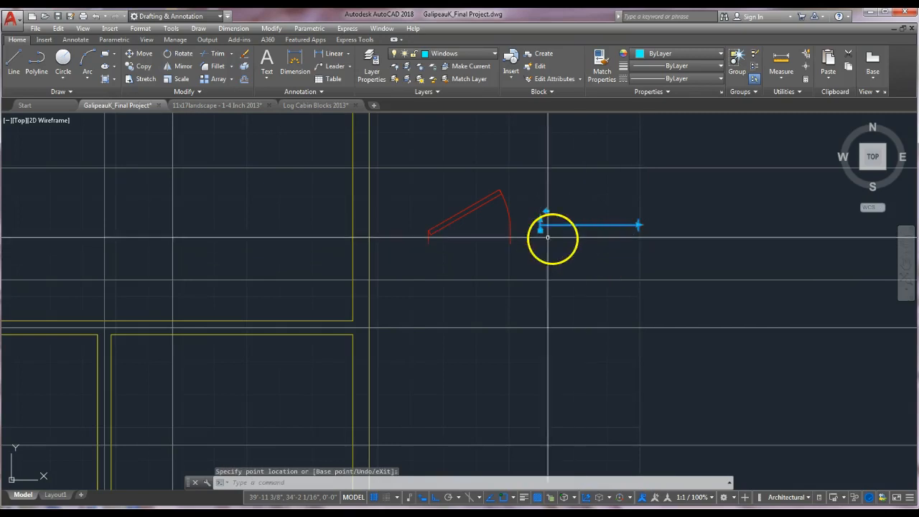
# Adjust the window block's depth using the grips at its left end.
pyautogui.scroll(2, 541, 236)
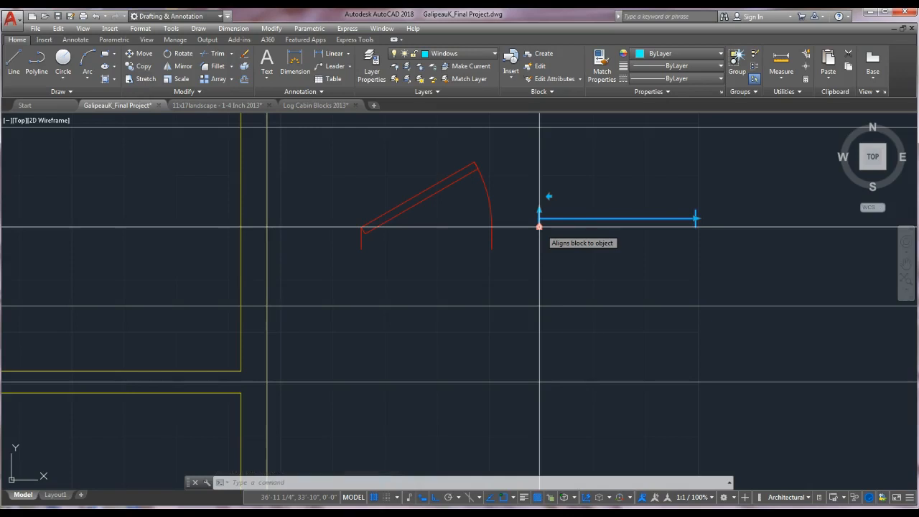
pyautogui.click(540, 227)
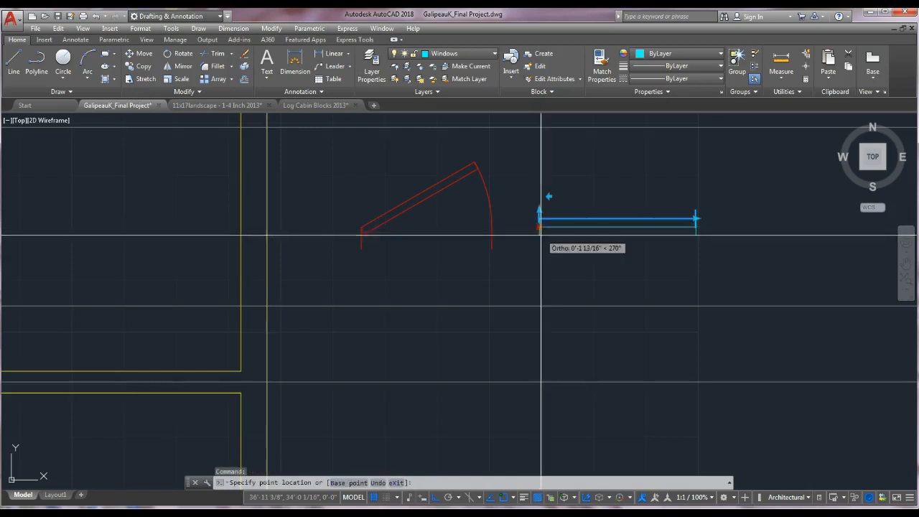
pyautogui.click(540, 226)
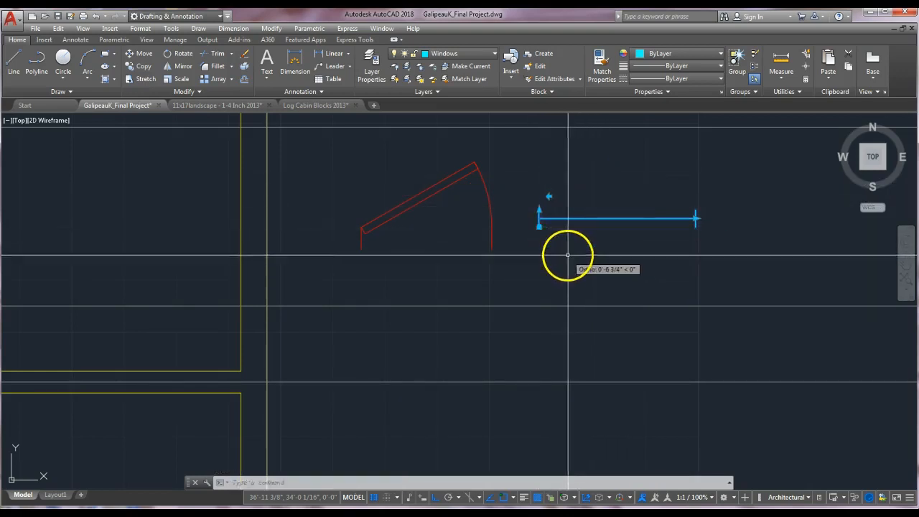
pyautogui.press('Escape')
pyautogui.click(539, 211)
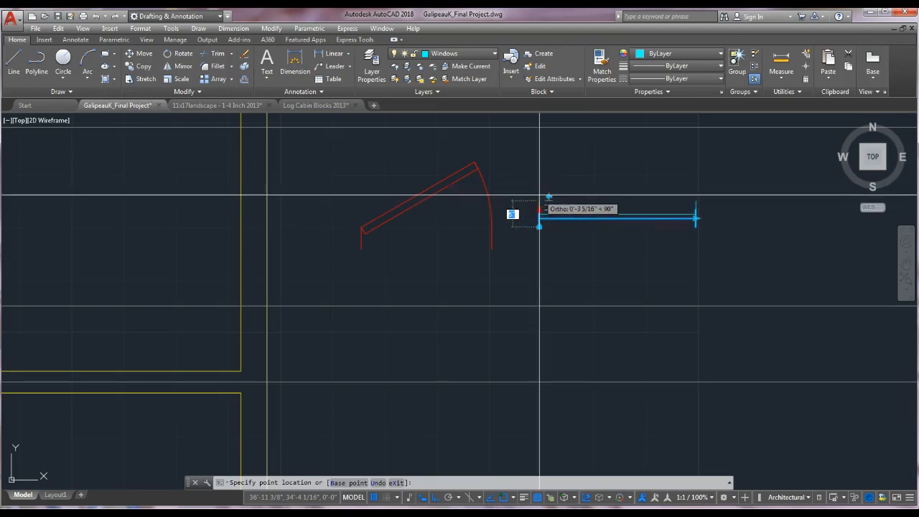
pyautogui.click(539, 195)
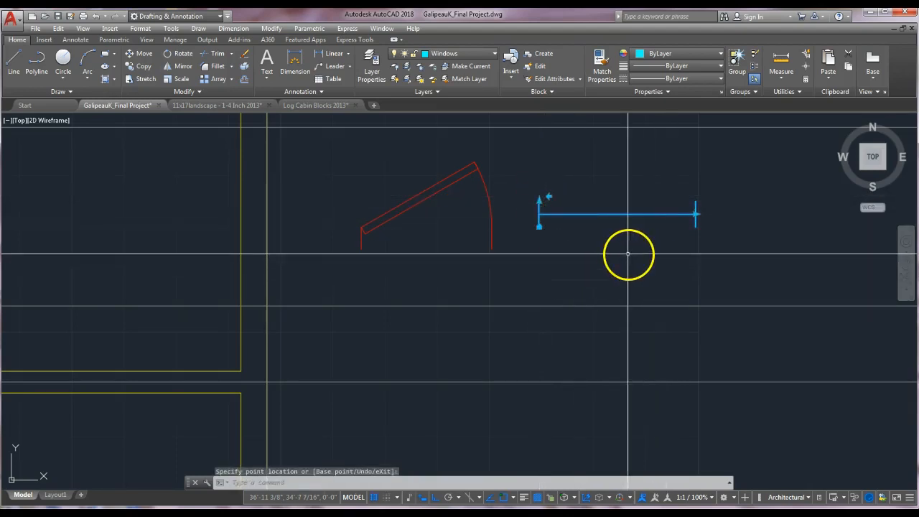
pyautogui.press('Escape')
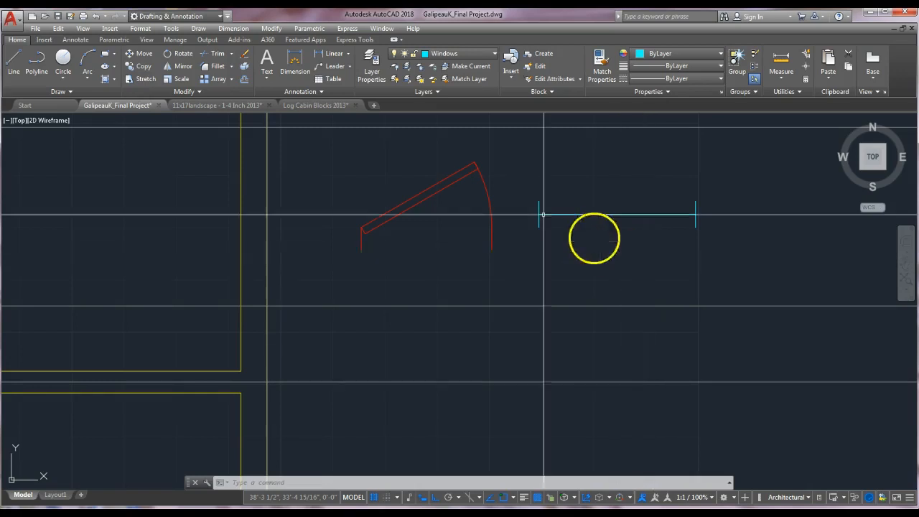
# Draw a rectangle around the window block, from its upper-left corner to its lower-right endpoint.
pyautogui.click(104, 55)
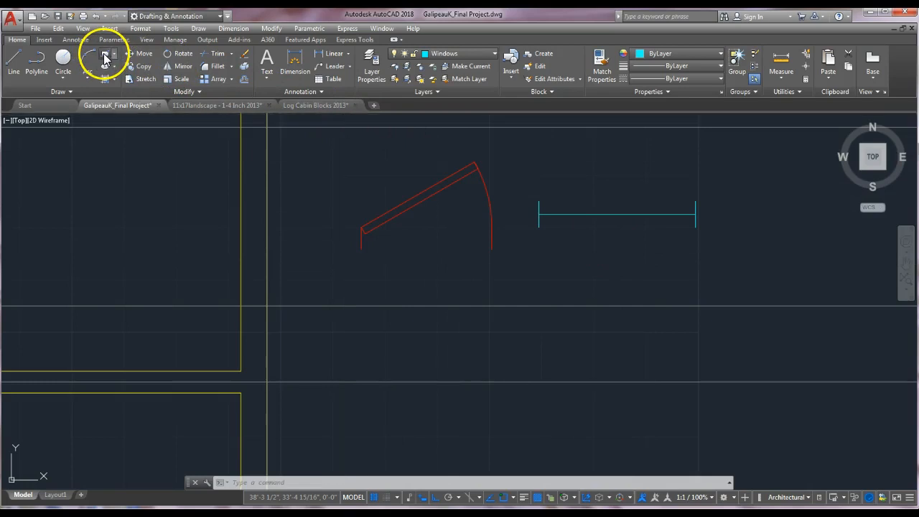
pyautogui.click(539, 201)
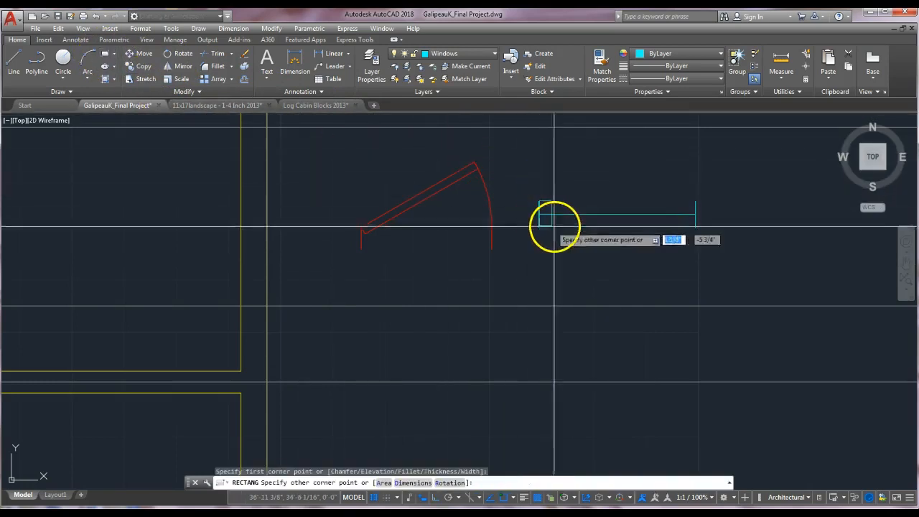
pyautogui.click(695, 227)
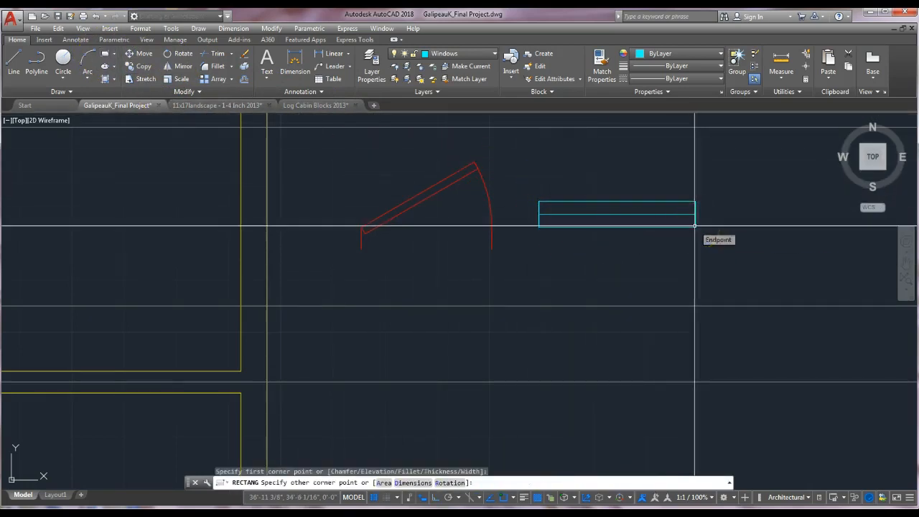
pyautogui.press('Escape')
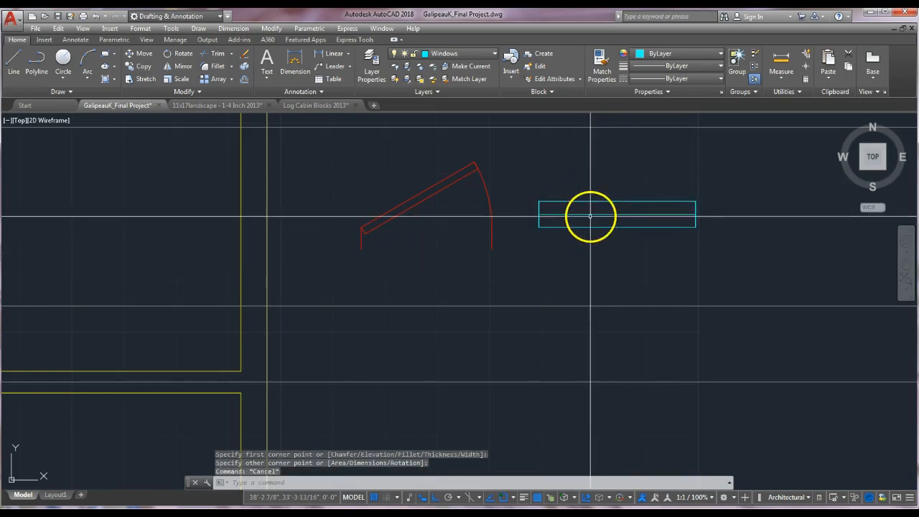
# Copy the window block and its rectangle from its midpoint onto two spots along the house's top wall, with ortho off.
pyautogui.scroll(-1, 592, 265)
pyautogui.scroll(-3, 595, 255)
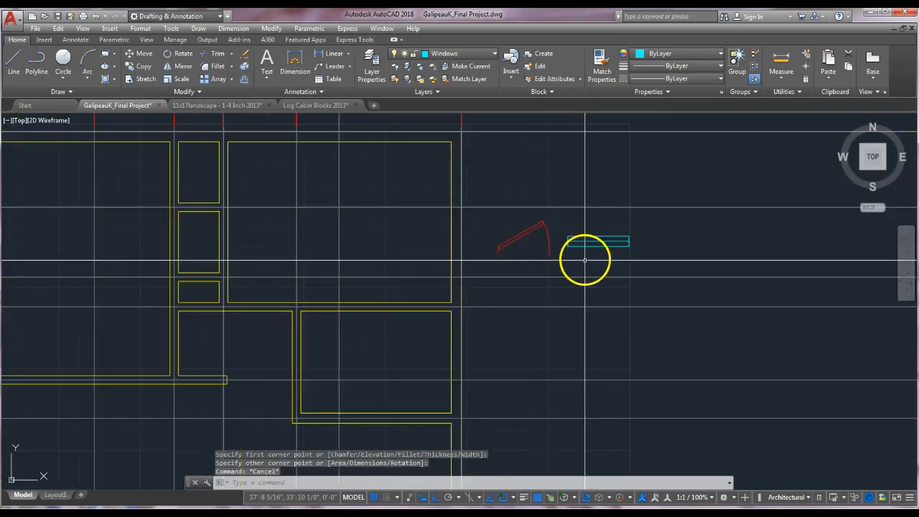
pyautogui.moveTo(636, 261); pyautogui.dragTo(675, 264, button='middle')
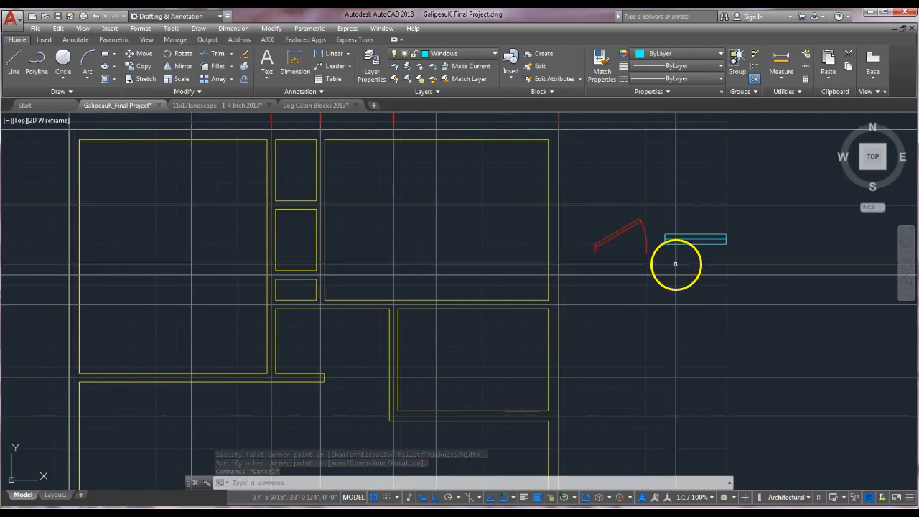
pyautogui.press('Escape')
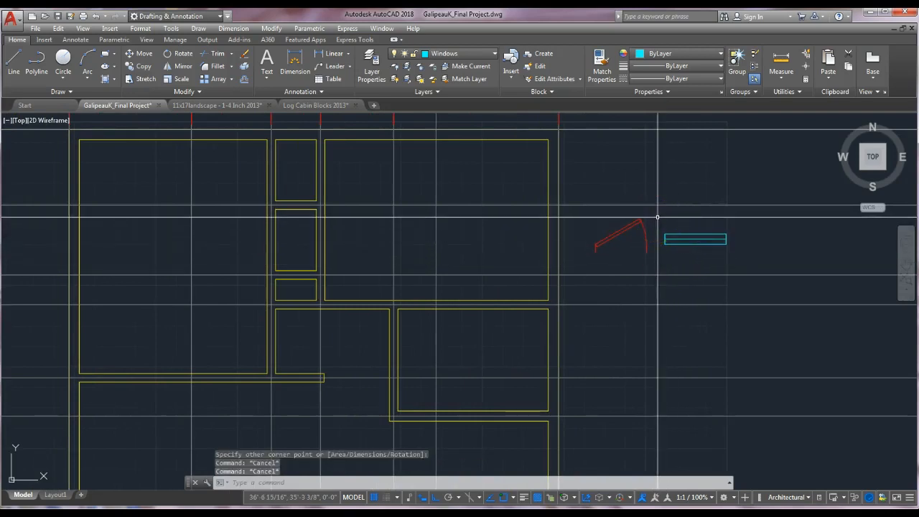
pyautogui.write('co')
pyautogui.press('Return')
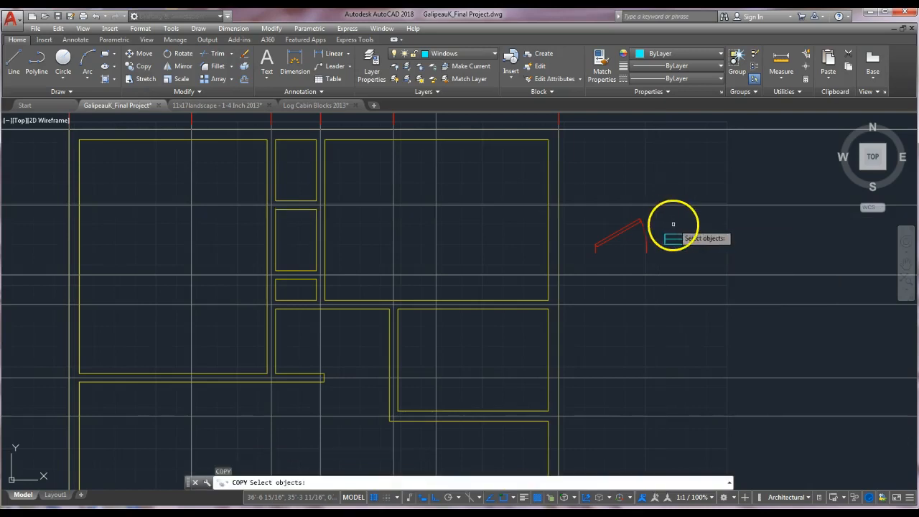
pyautogui.click(659, 225)
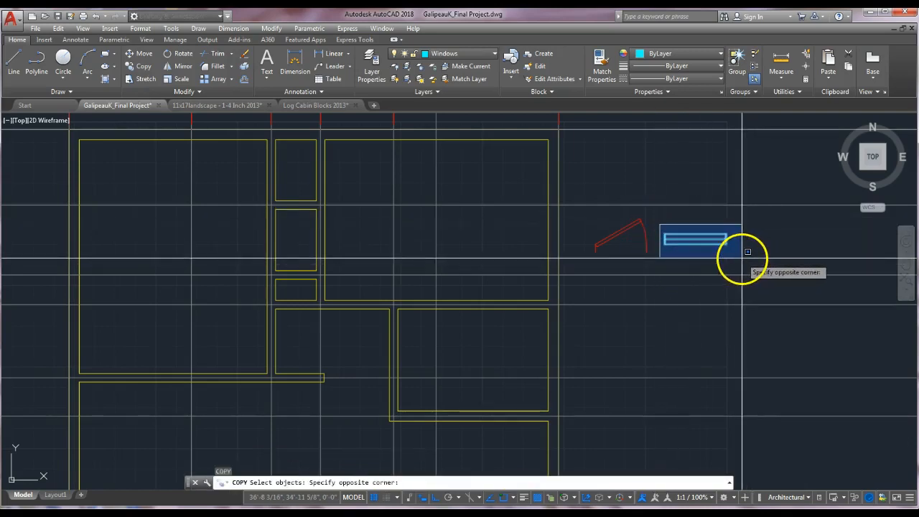
pyautogui.click(748, 251)
pyautogui.press('Return')
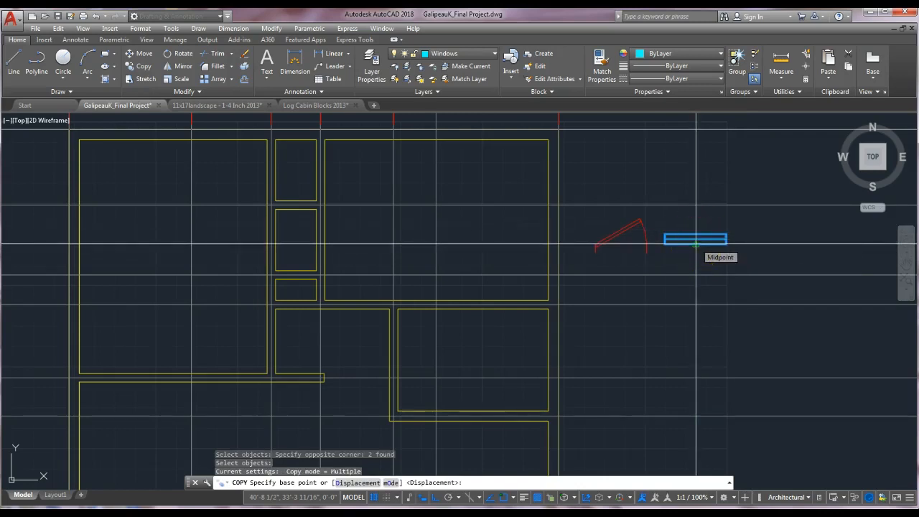
pyautogui.click(695, 245)
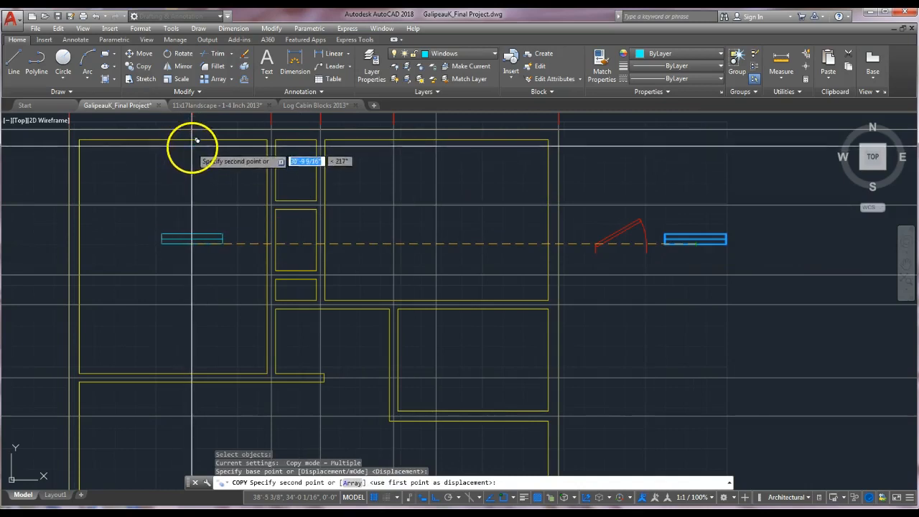
pyautogui.scroll(2, 196, 143)
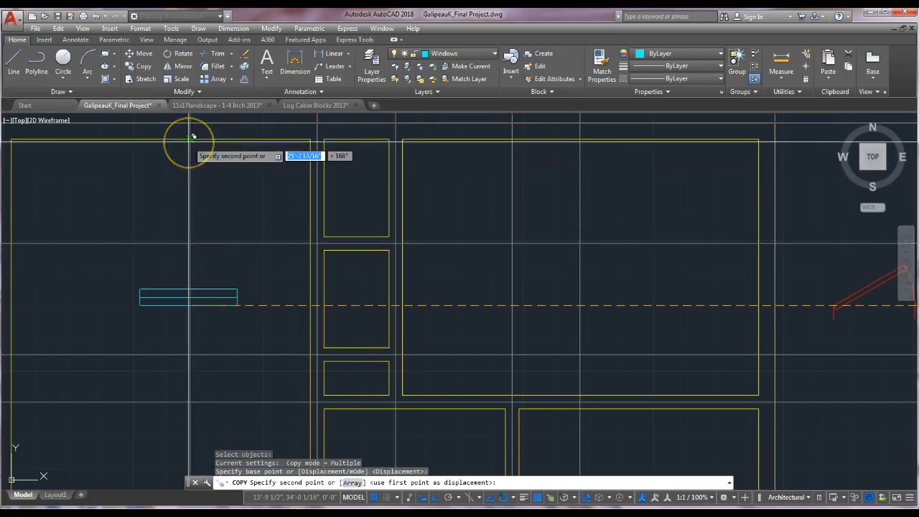
pyautogui.press('F8')
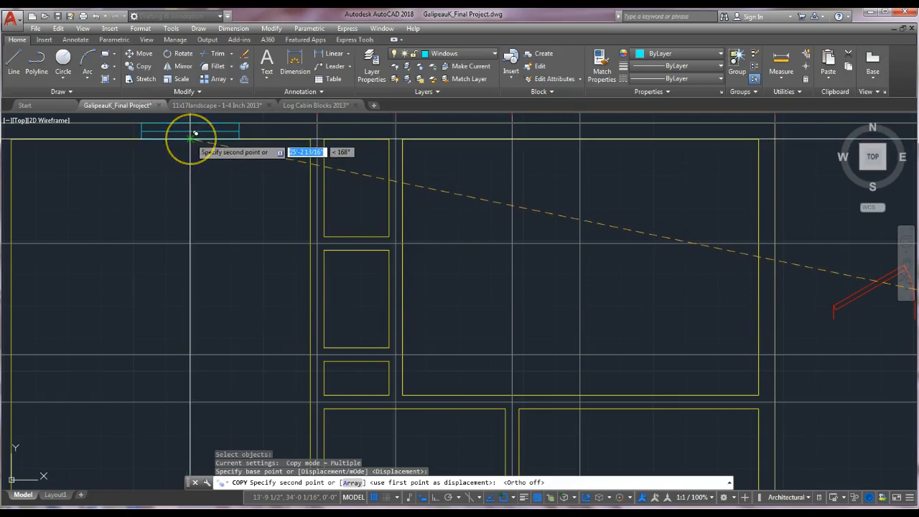
pyautogui.click(196, 134)
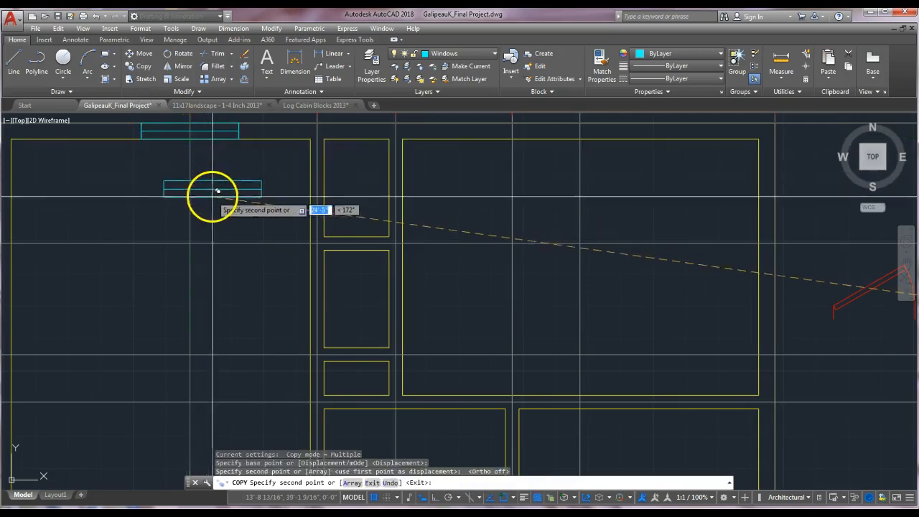
pyautogui.scroll(-3, 220, 144)
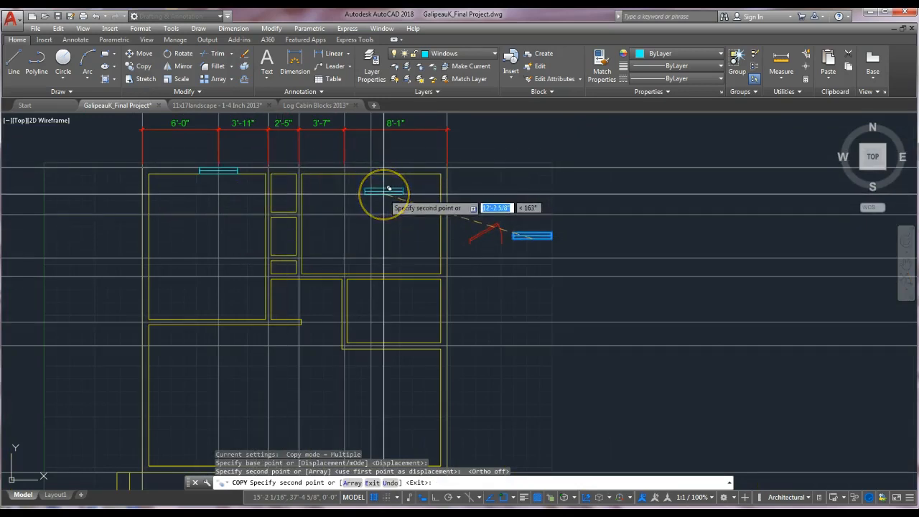
pyautogui.scroll(2, 386, 185)
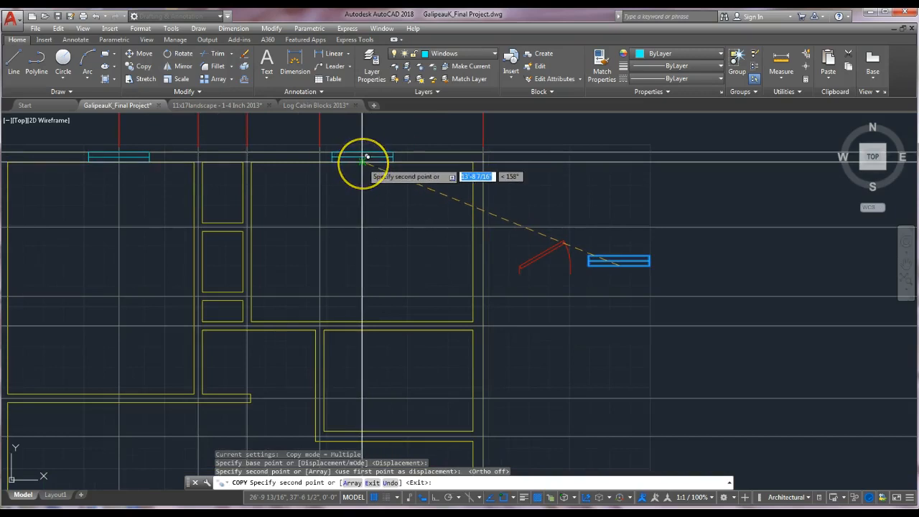
pyautogui.click(366, 156)
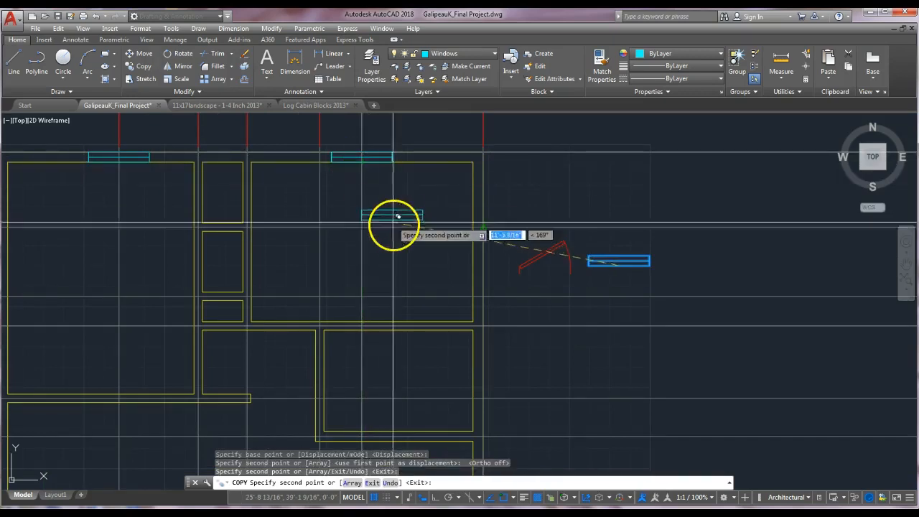
pyautogui.click(622, 261)
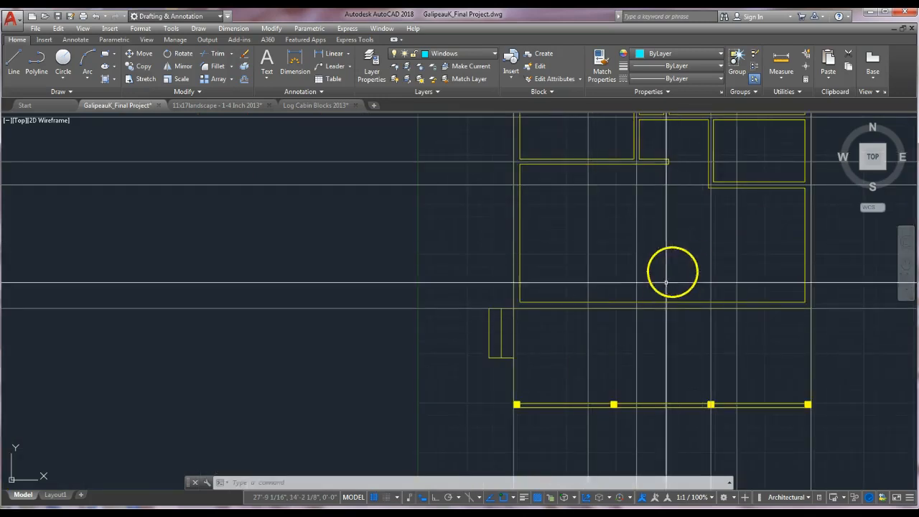
pyautogui.moveTo(766, 268)
pyautogui.mouseDown(button='middle')
pyautogui.moveTo(683, 329)
pyautogui.moveTo(663, 355)
pyautogui.moveTo(680, 334)
pyautogui.mouseUp(button='middle')
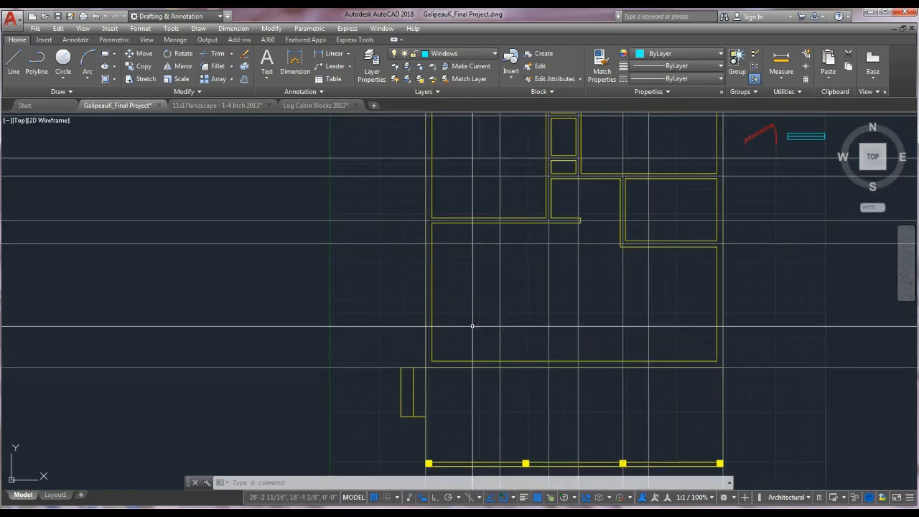
pyautogui.scroll(-2, 505, 293)
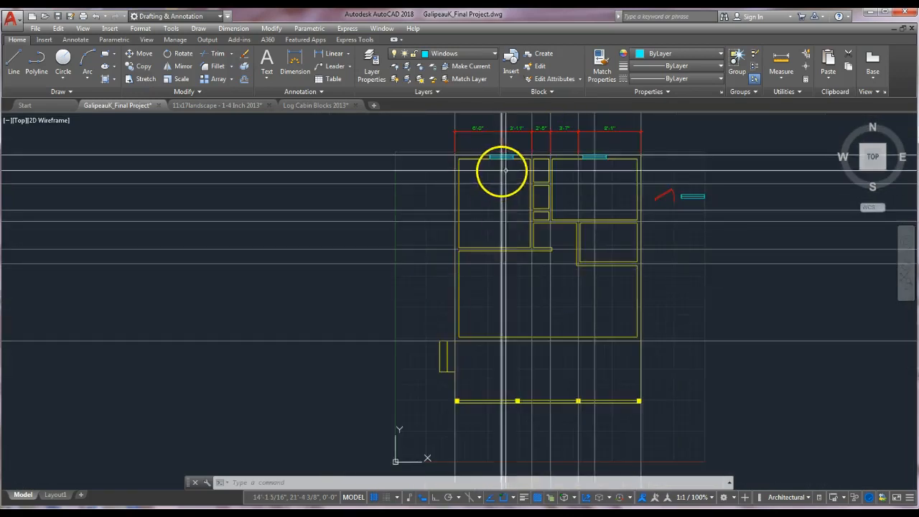
pyautogui.moveTo(550, 323); pyautogui.dragTo(615, 303, button='middle')
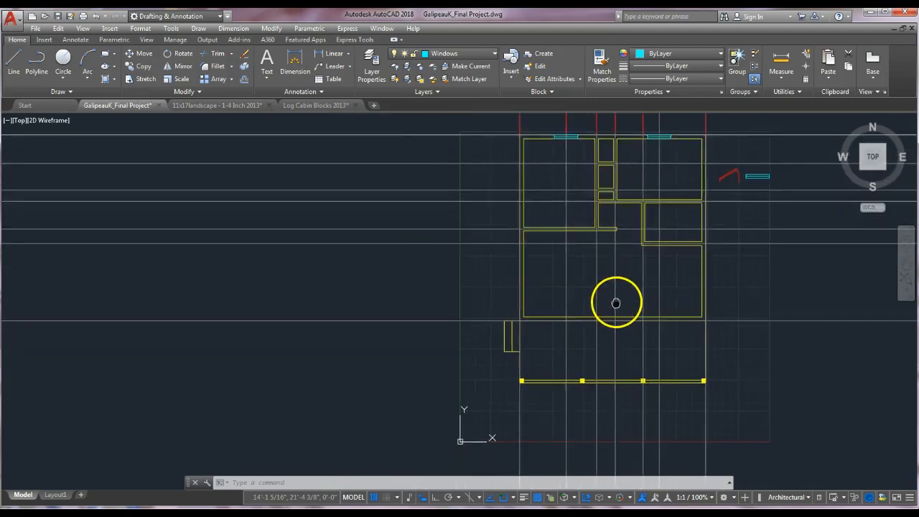
pyautogui.scroll(2, 615, 303)
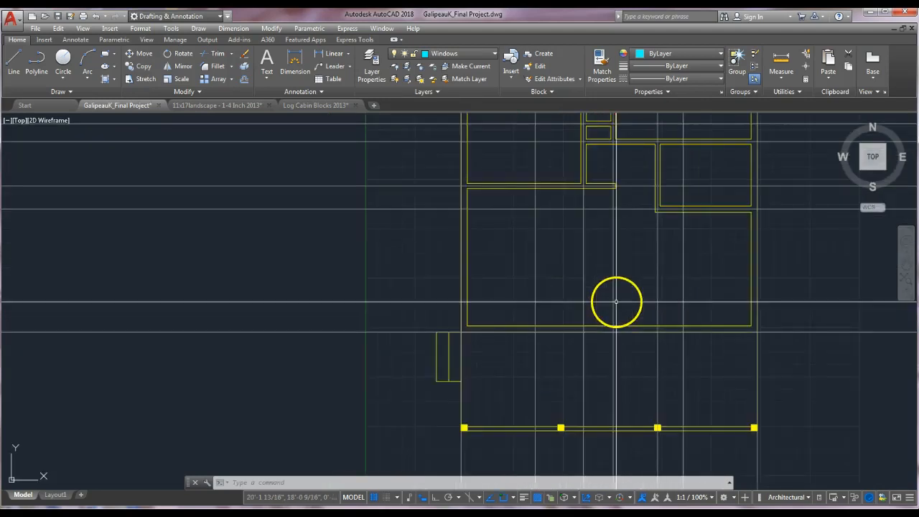
pyautogui.click(77, 91)
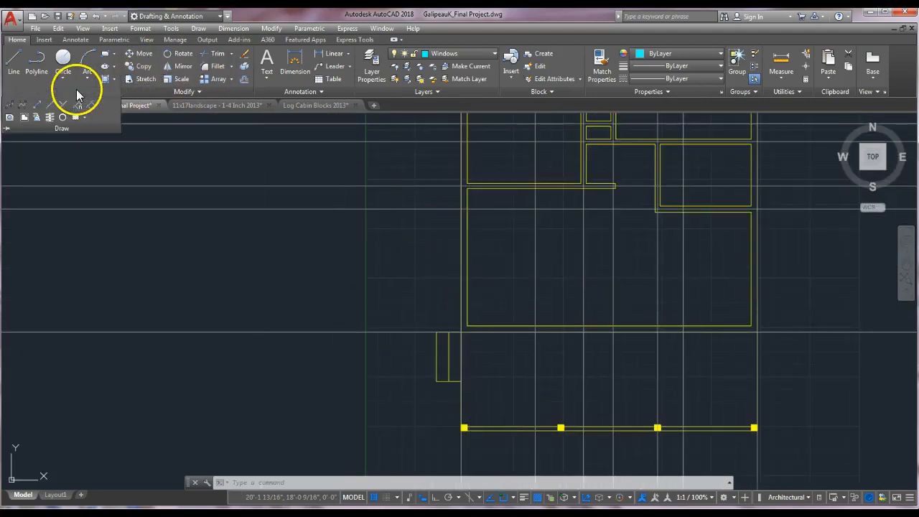
pyautogui.click(37, 109)
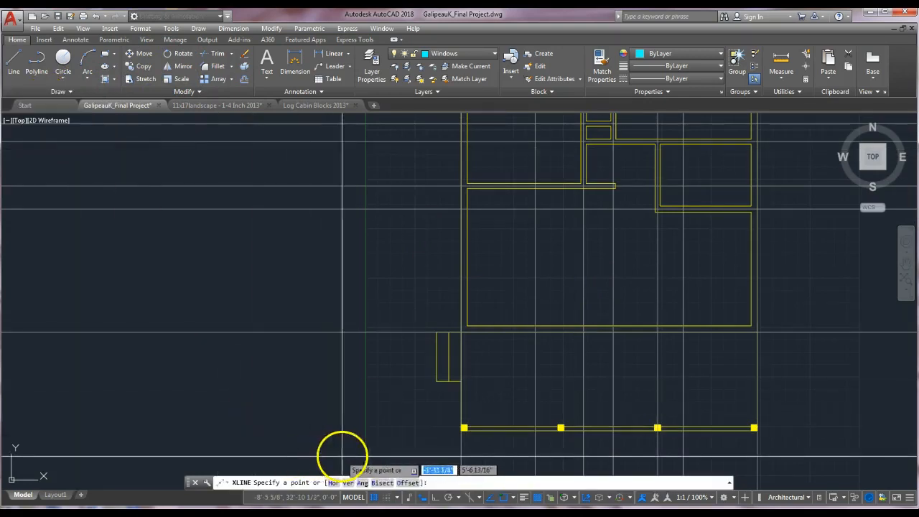
pyautogui.click(347, 483)
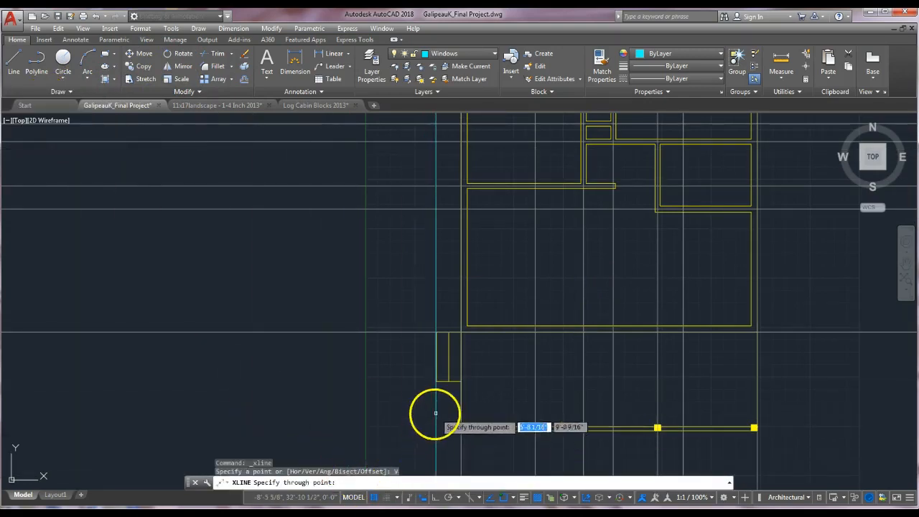
pyautogui.click(391, 474)
pyautogui.press('Return')
pyautogui.press('Escape')
# Draw a construction line offset 5' inside the house's left wall using the Construction Line offset option.
pyautogui.click(69, 91)
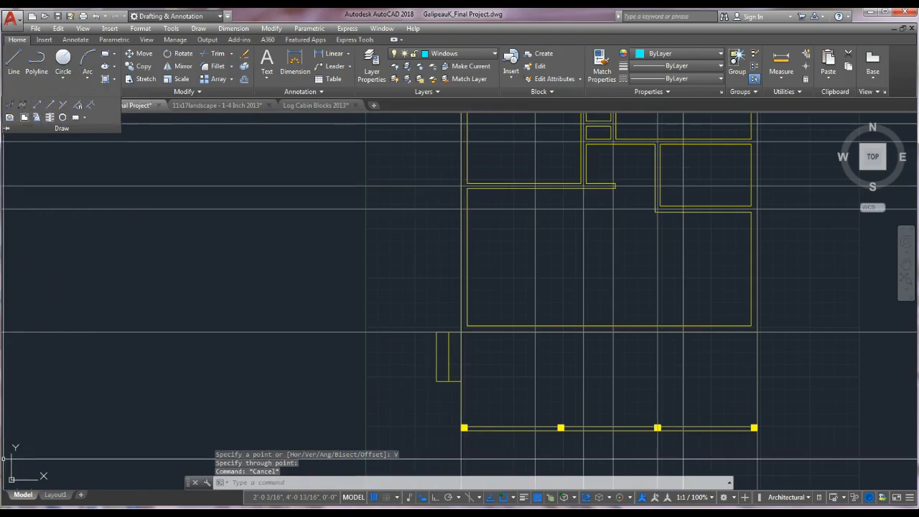
pyautogui.click(71, 92)
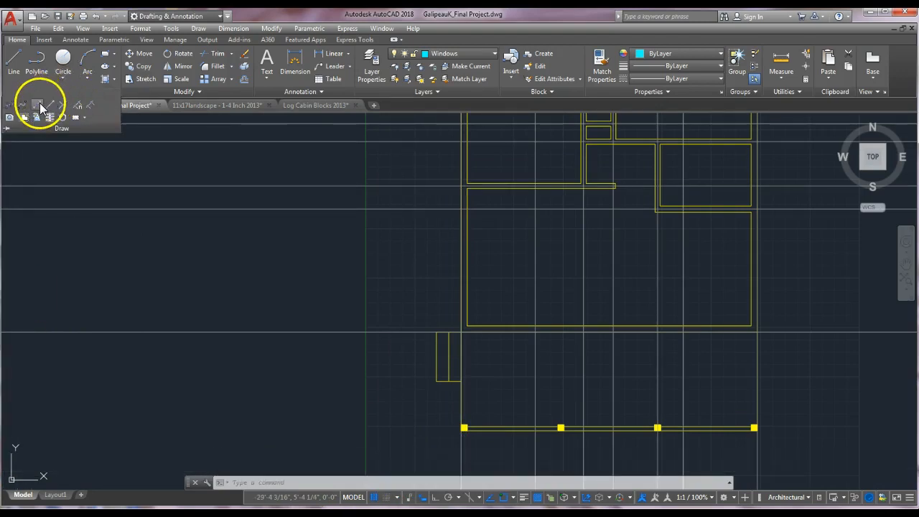
pyautogui.click(40, 105)
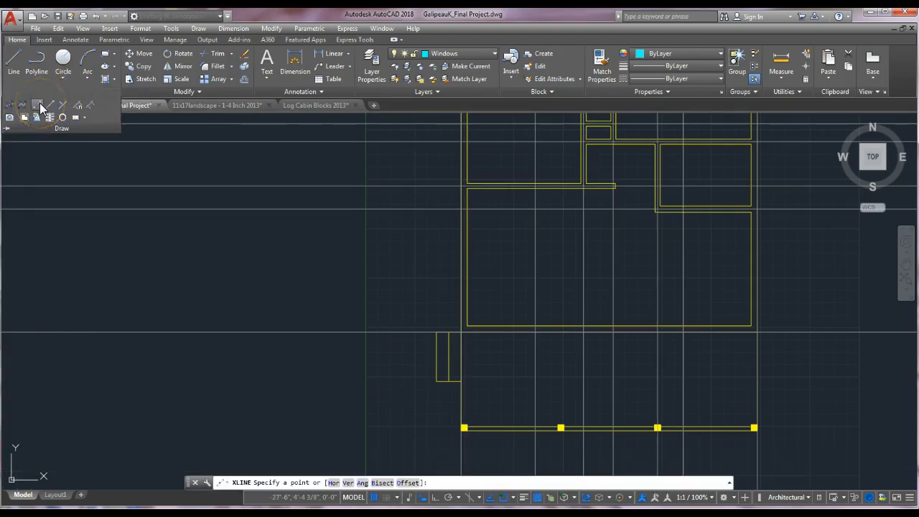
pyautogui.click(415, 484)
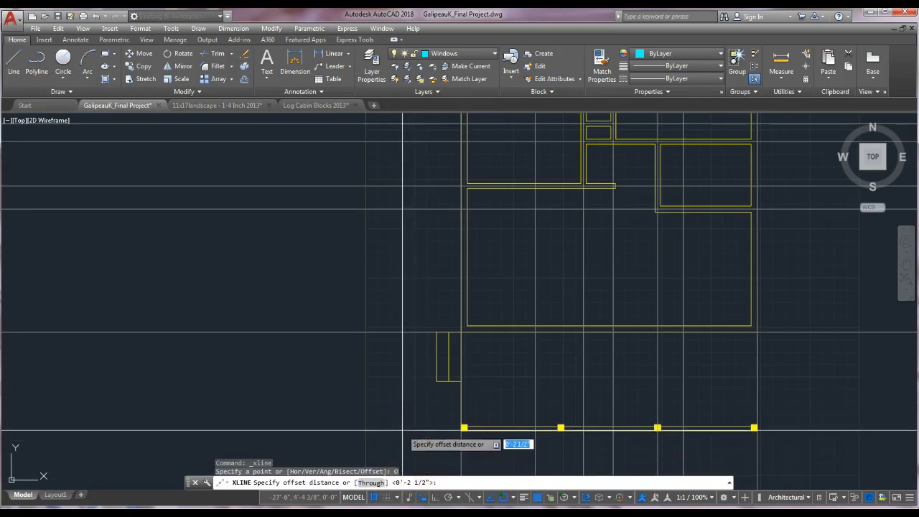
pyautogui.write("5'")
pyautogui.press('Return')
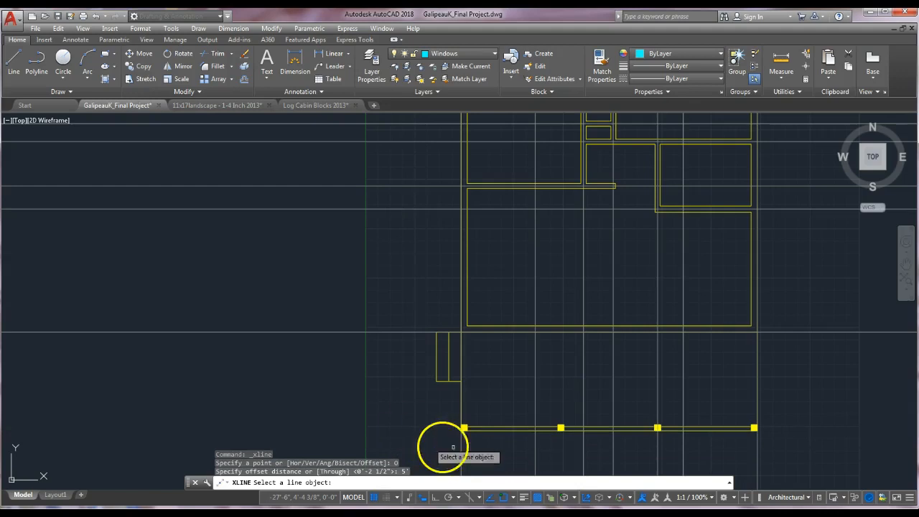
pyautogui.click(461, 449)
pyautogui.click(524, 441)
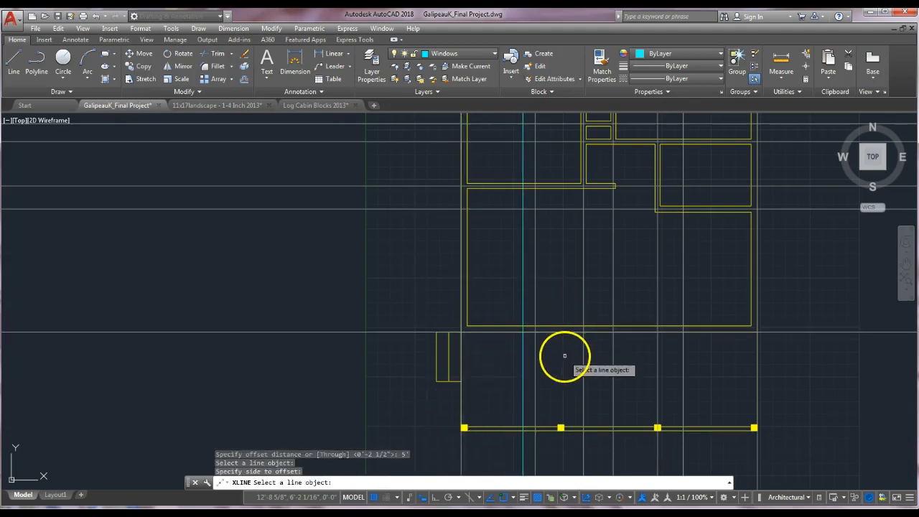
pyautogui.moveTo(564, 354)
pyautogui.mouseDown(button='middle')
pyautogui.moveTo(550, 329)
pyautogui.moveTo(507, 304)
pyautogui.mouseUp(button='middle')
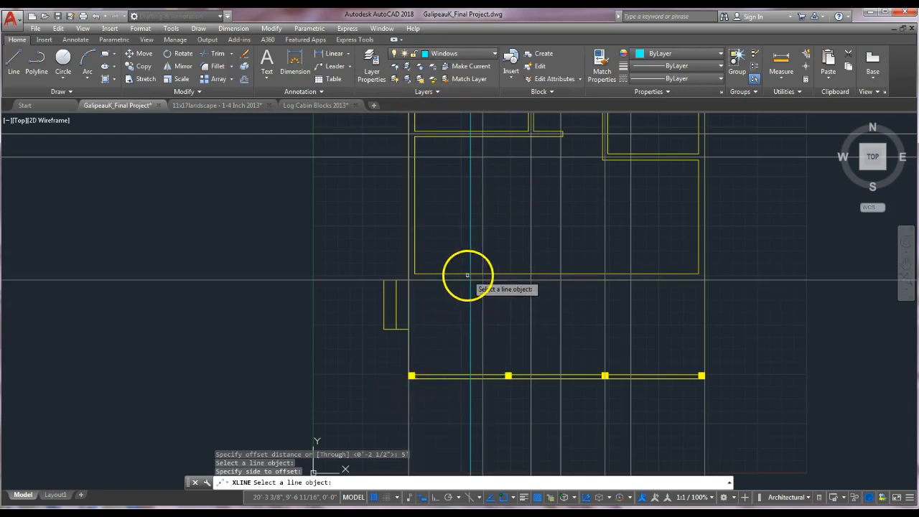
pyautogui.press('Return')
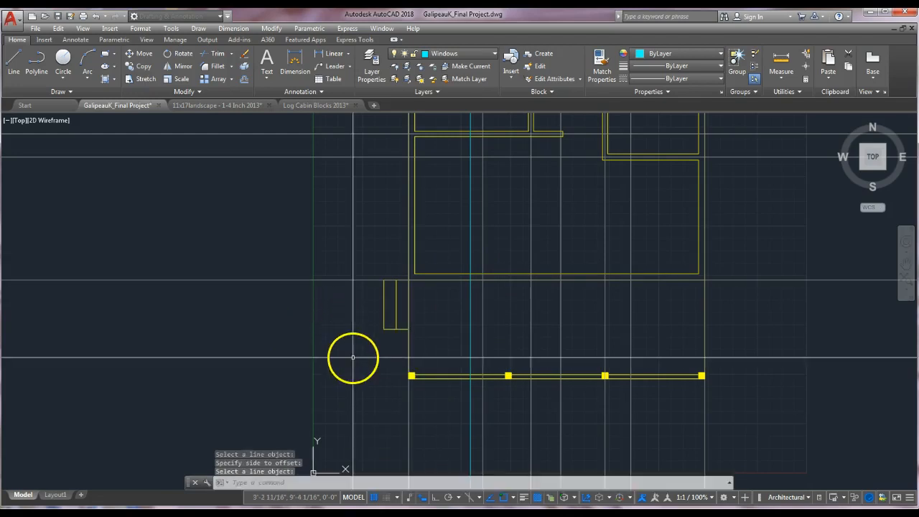
pyautogui.press('Return')
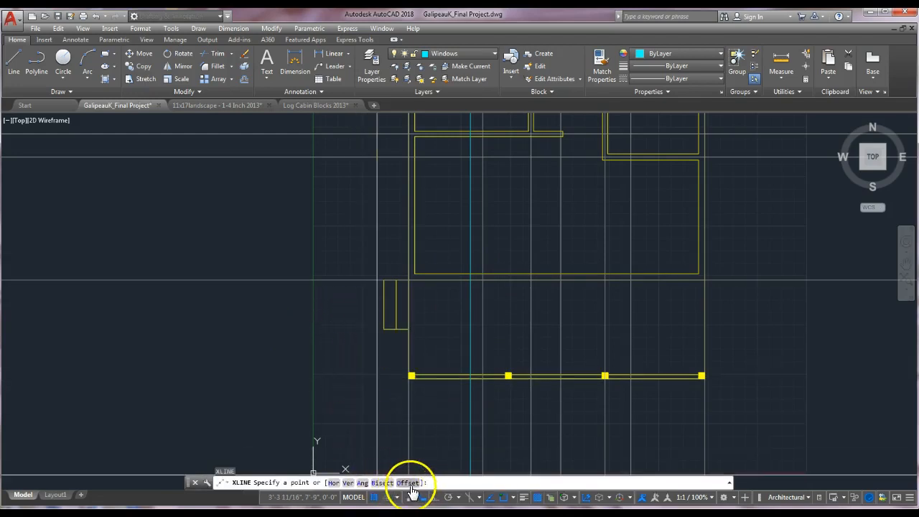
pyautogui.click(409, 484)
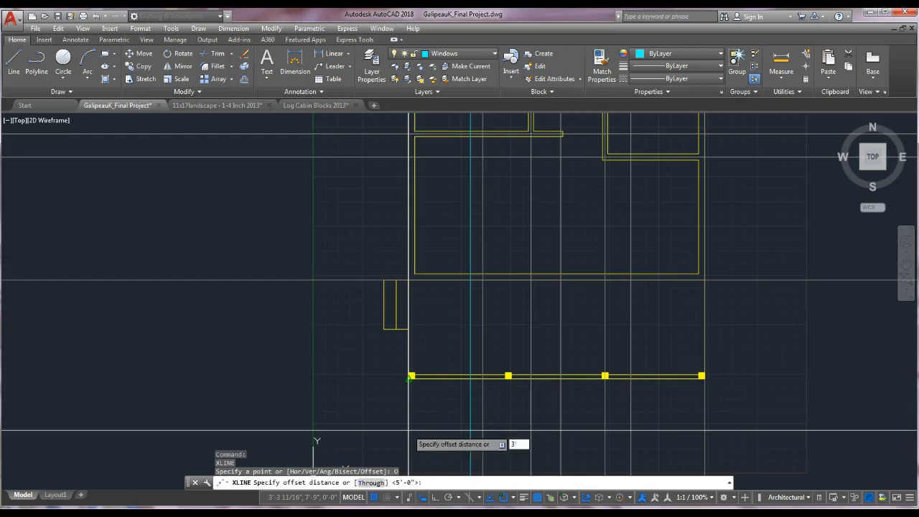
pyautogui.press('Return')
pyautogui.press('Escape')
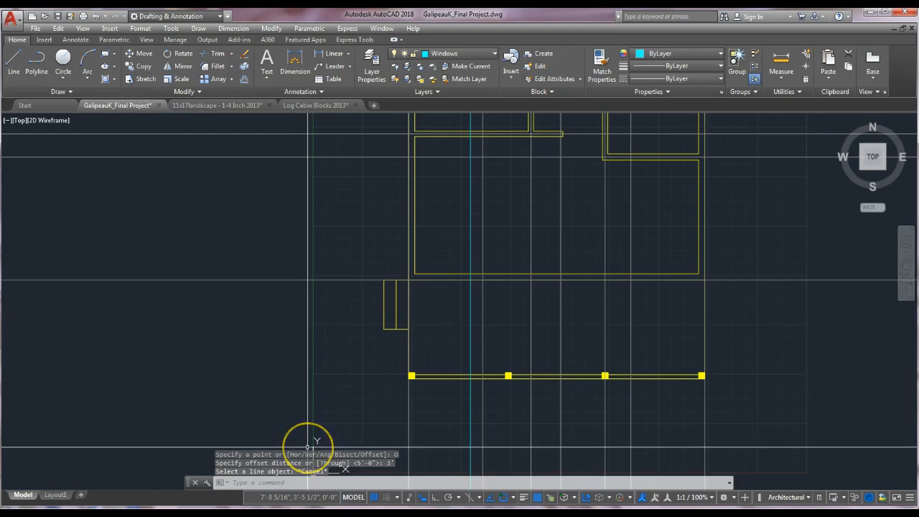
# Offset another construction line 3'3" to the right of the new 5' construction line.
pyautogui.press('Return')
pyautogui.click(416, 482)
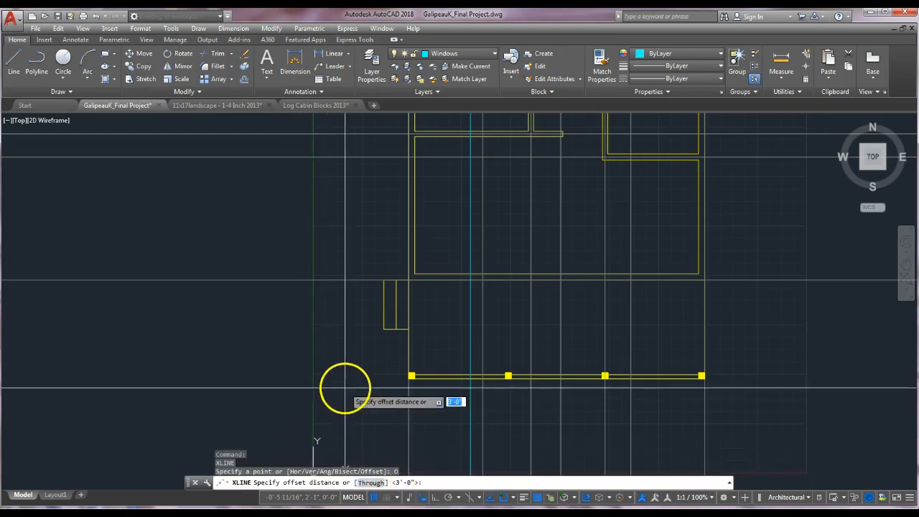
pyautogui.write("3'3")
pyautogui.press('Return')
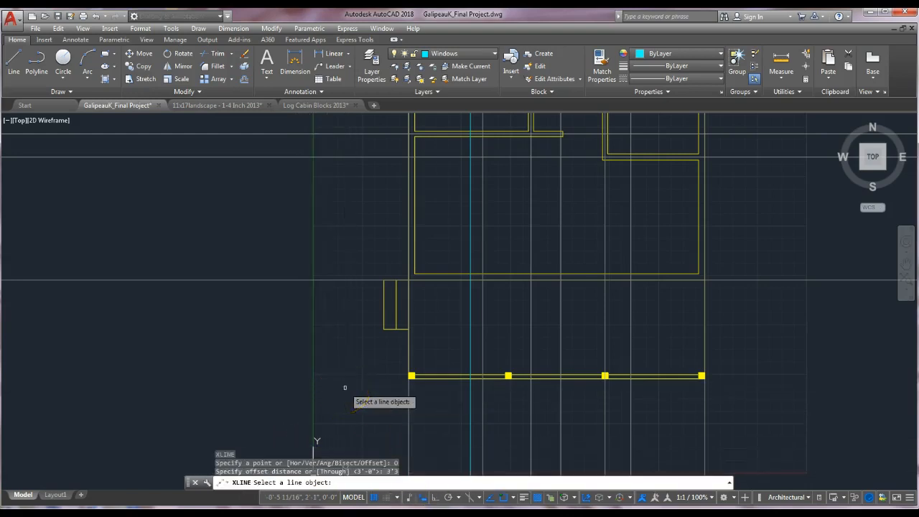
pyautogui.click(470, 321)
pyautogui.click(516, 337)
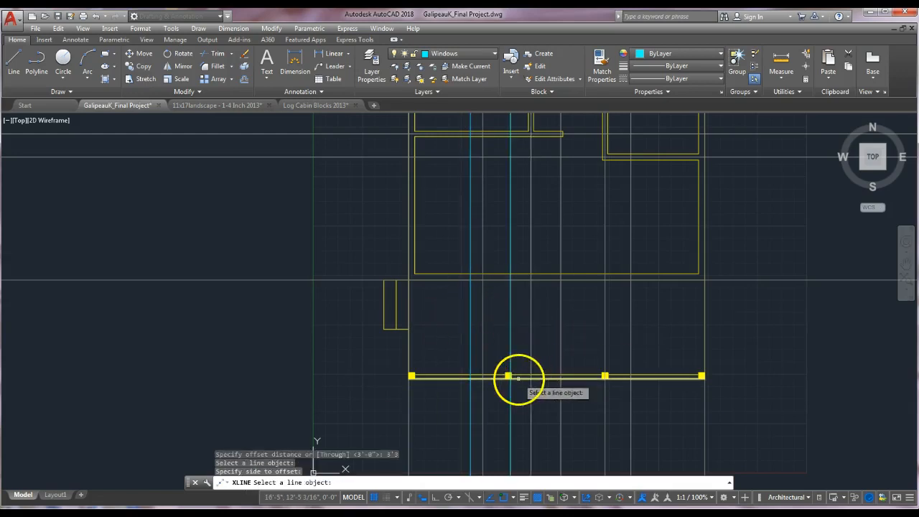
pyautogui.press('Escape')
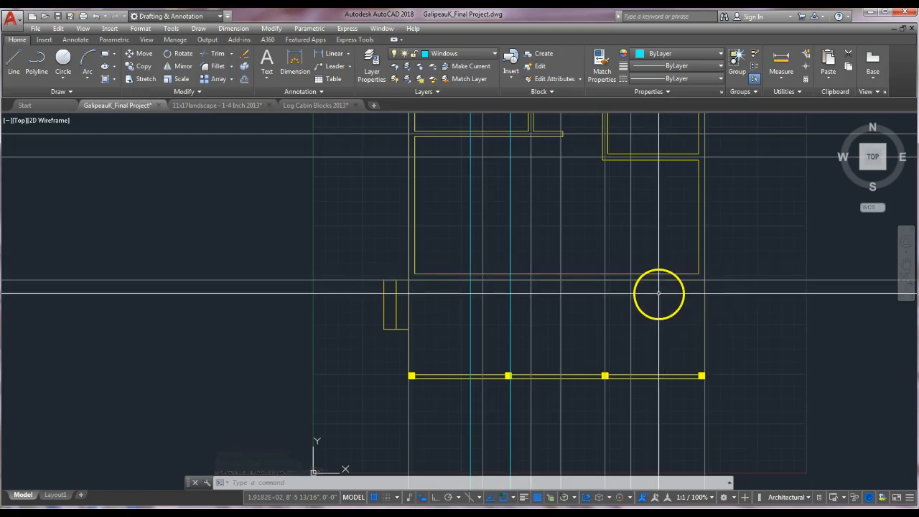
# Offset a construction line 5' inward from the house's right wall.
pyautogui.press('Return')
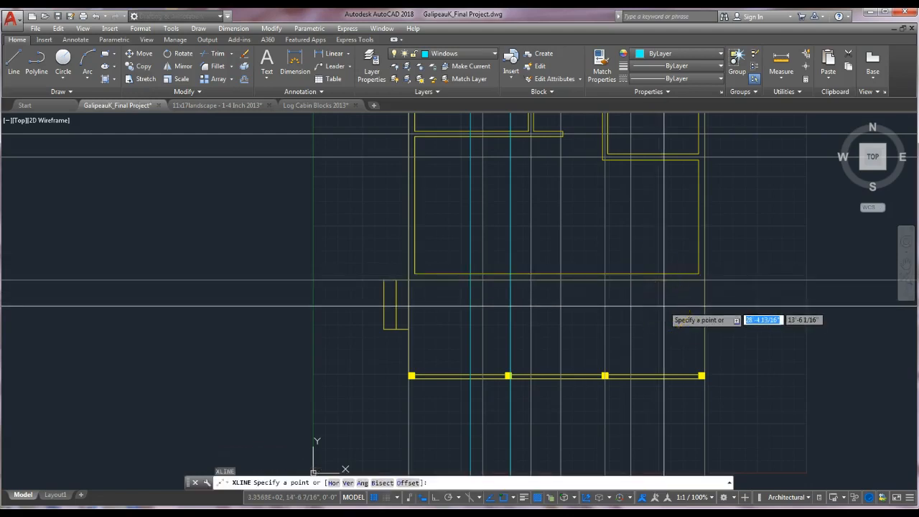
pyautogui.click(408, 483)
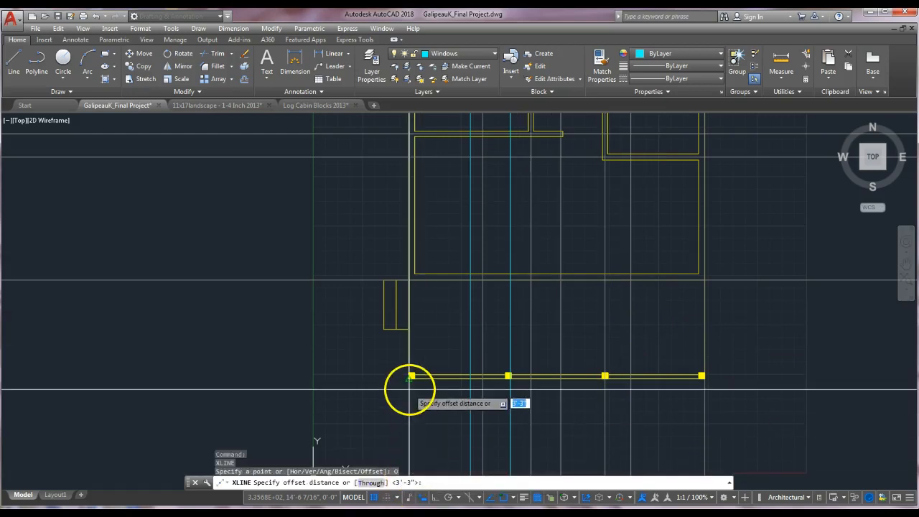
pyautogui.press('Return')
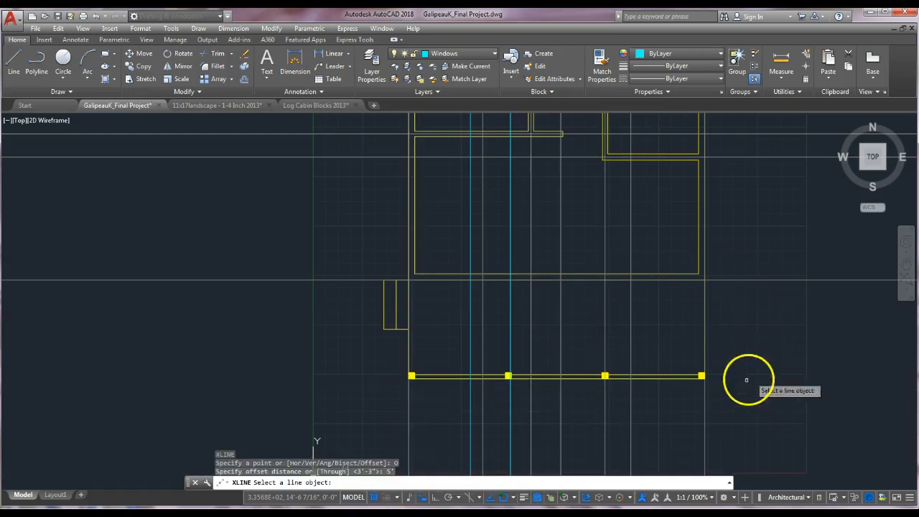
pyautogui.click(706, 424)
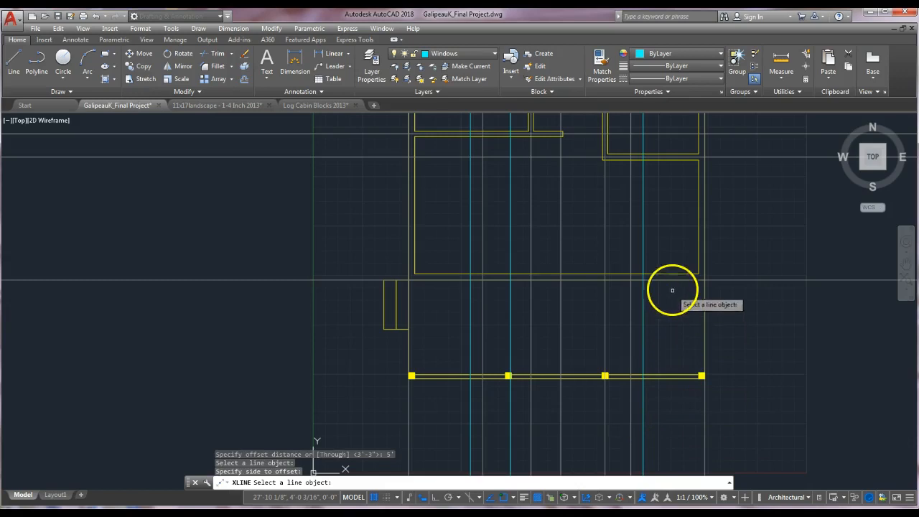
pyautogui.scroll(2, 493, 281)
pyautogui.scroll(-4, 528, 269)
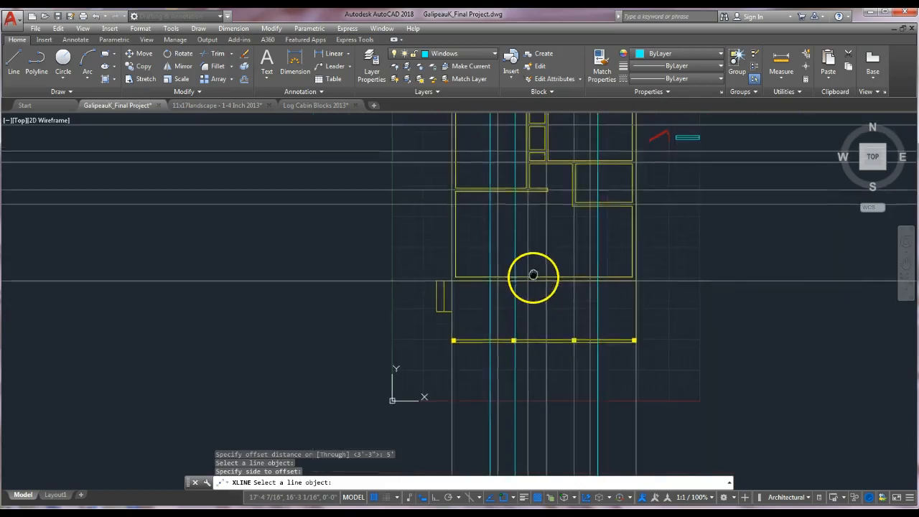
pyautogui.scroll(2, 534, 308)
pyautogui.press('Escape')
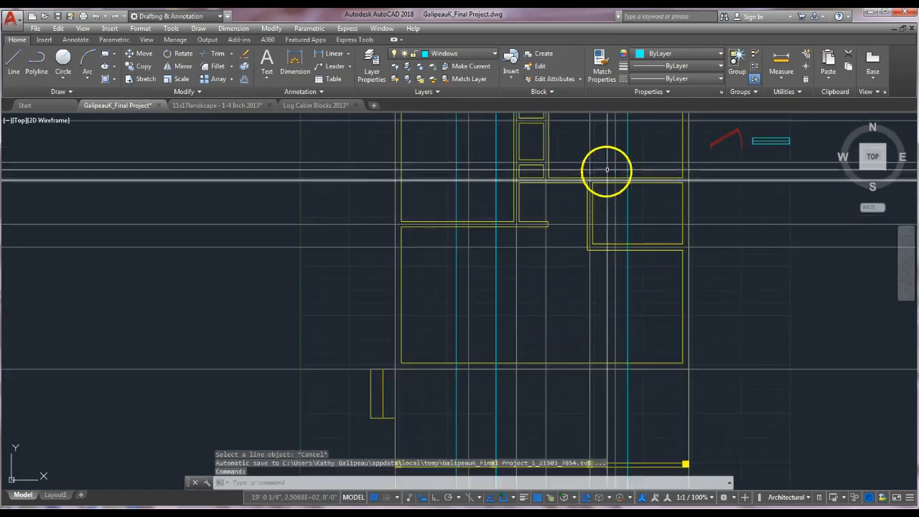
# Copy the window block and its rectangle from its midpoint onto three spots along the main room's lower wall at the construction lines.
pyautogui.write('co')
pyautogui.press('Return')
pyautogui.click(749, 136)
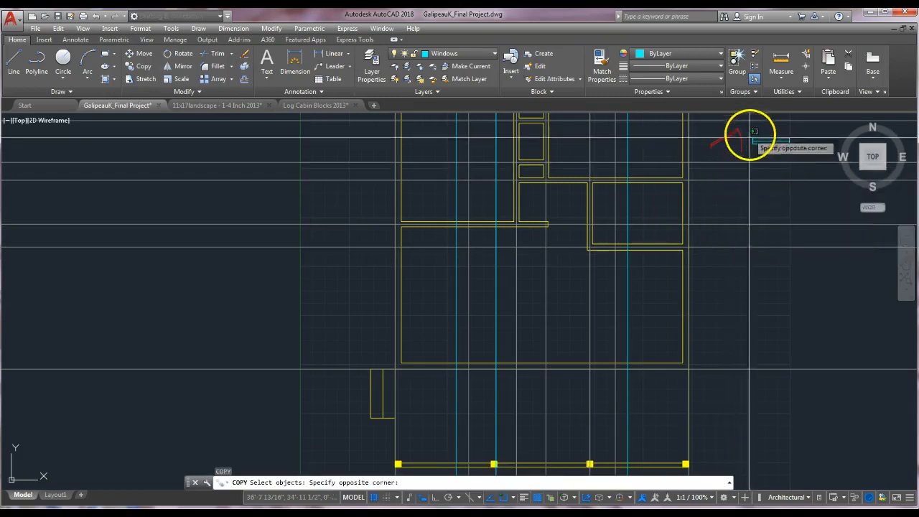
pyautogui.click(796, 153)
pyautogui.press('Return')
pyautogui.click(771, 141)
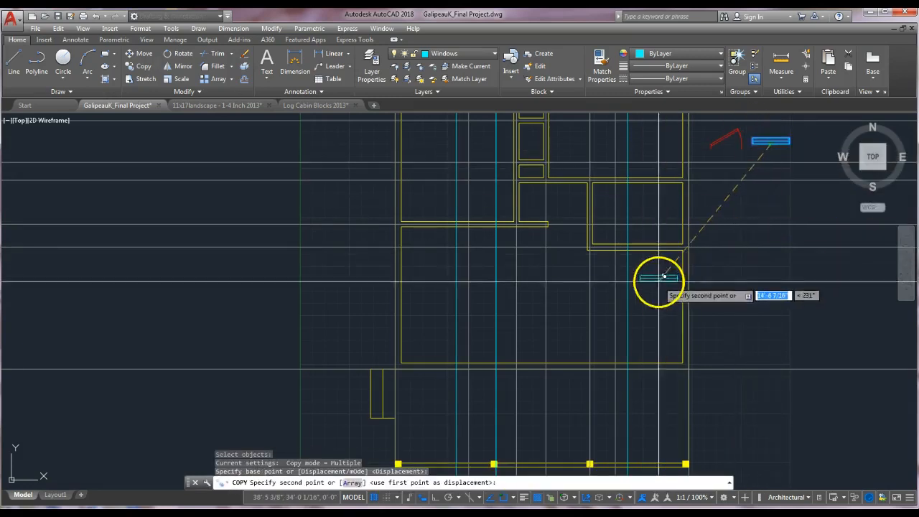
pyautogui.click(628, 366)
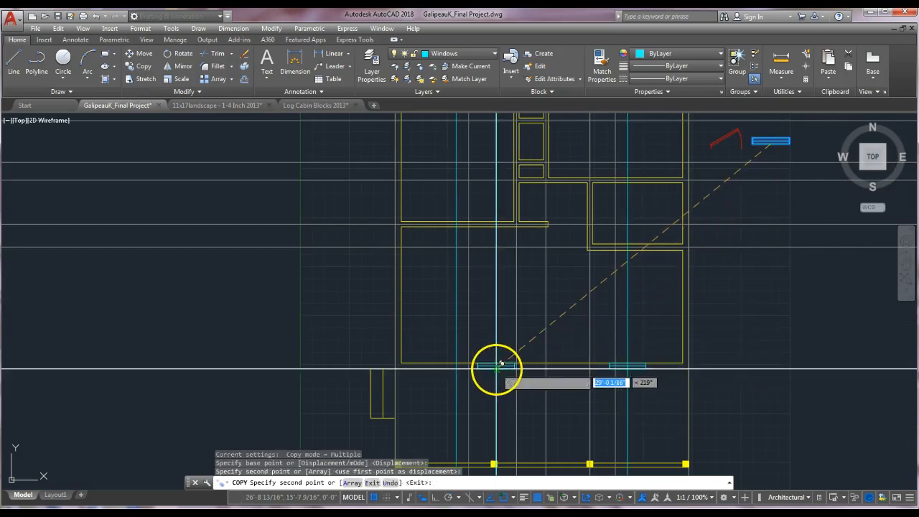
pyautogui.click(501, 364)
pyautogui.click(461, 365)
pyautogui.press('Escape')
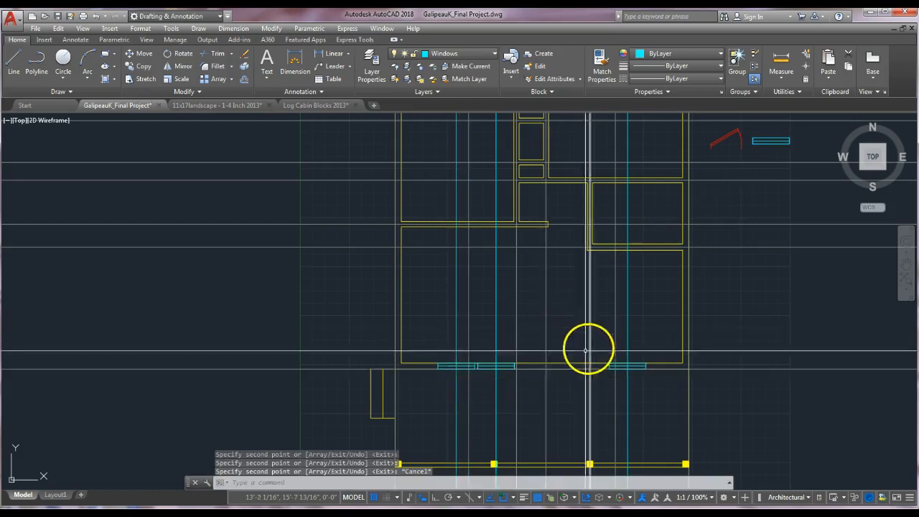
# Match the three cyan construction lines below the plan to the properties of an existing construction line.
pyautogui.scroll(5, 507, 369)
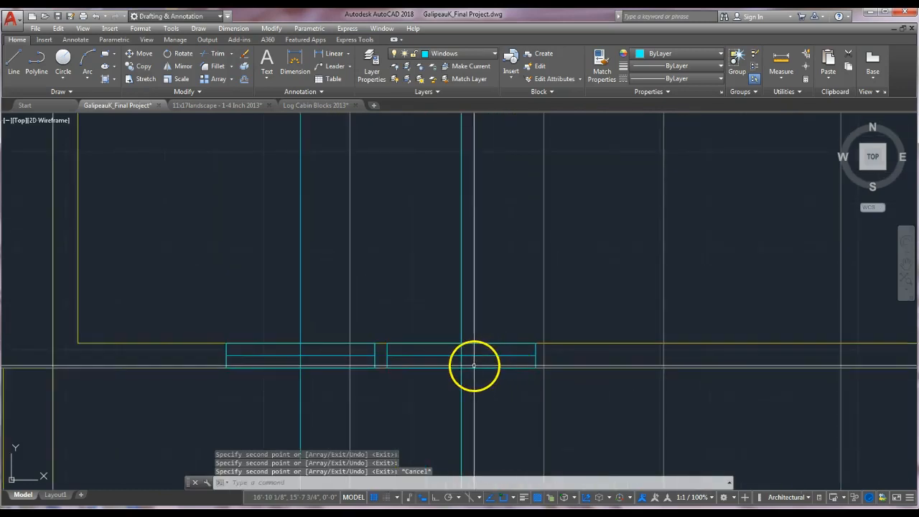
pyautogui.scroll(-6, 493, 414)
pyautogui.scroll(-2, 527, 413)
pyautogui.moveTo(539, 408); pyautogui.dragTo(567, 320, button='middle')
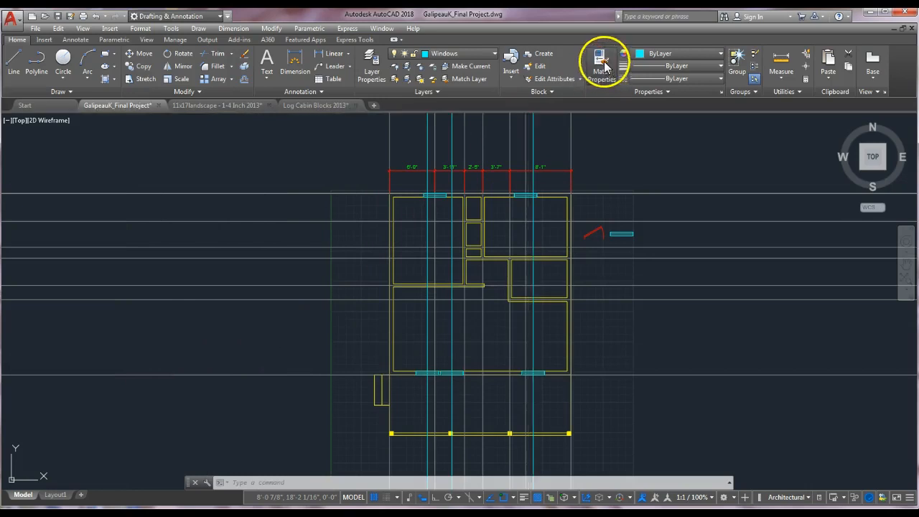
pyautogui.click(602, 64)
pyautogui.click(598, 375)
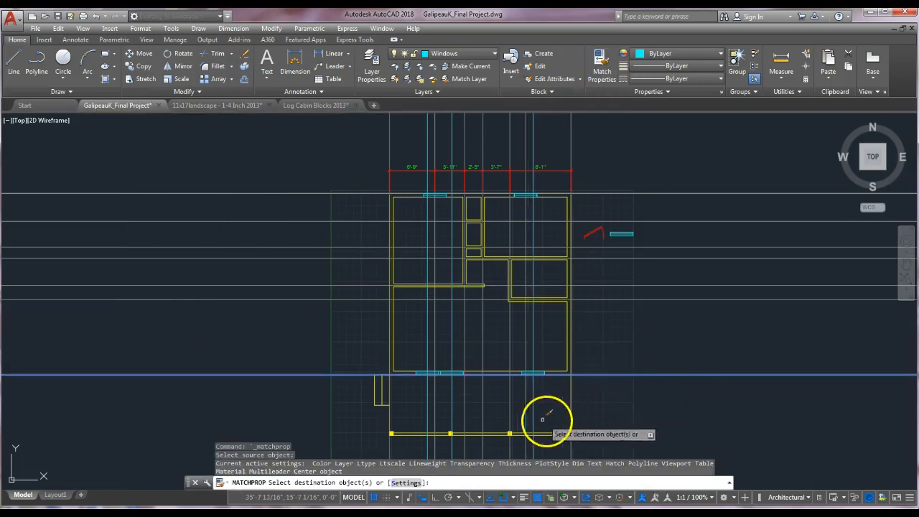
pyautogui.click(534, 414)
pyautogui.click(451, 413)
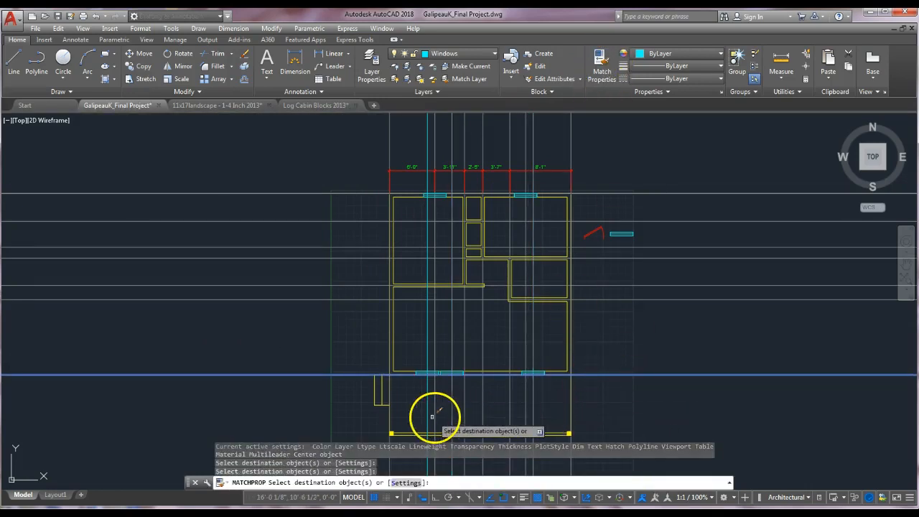
pyautogui.click(428, 412)
pyautogui.press('Return')
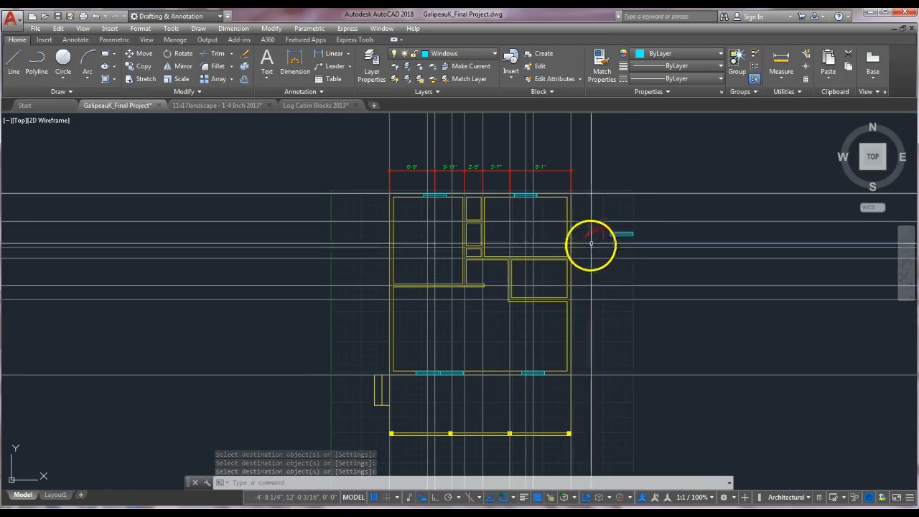
# Adjust the door block beside the plan by moving its grips.
pyautogui.moveTo(589, 309); pyautogui.dragTo(651, 335, button='middle')
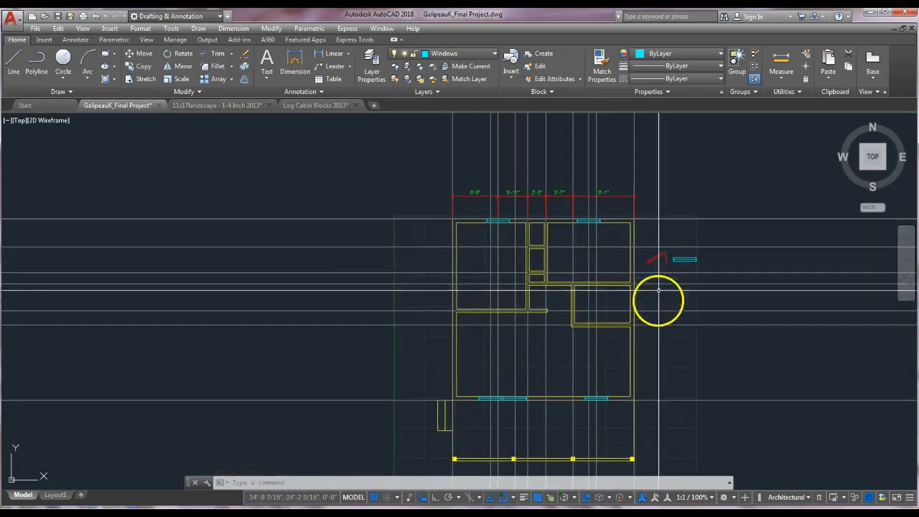
pyautogui.scroll(4, 657, 261)
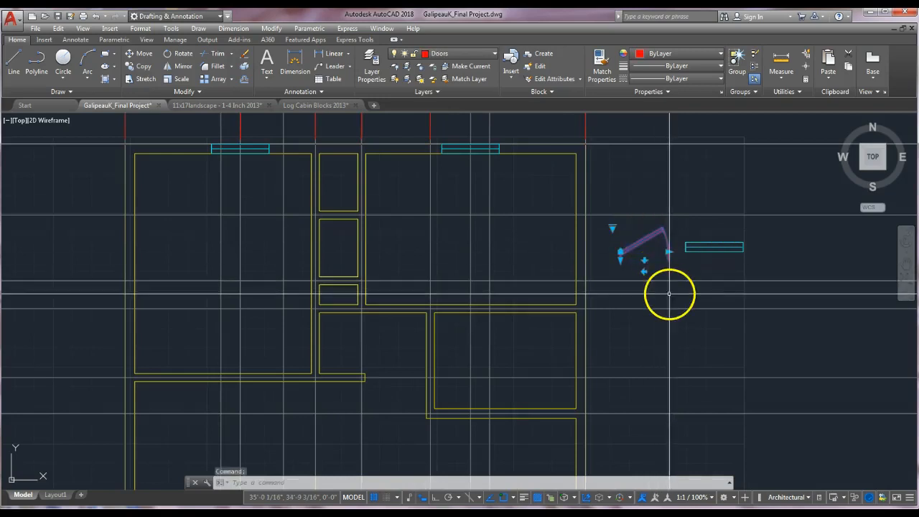
pyautogui.click(621, 259)
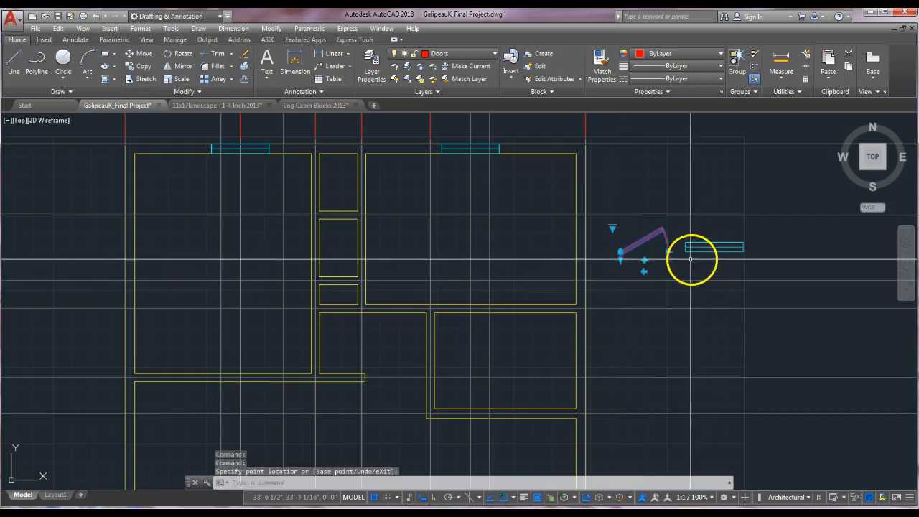
pyautogui.click(668, 251)
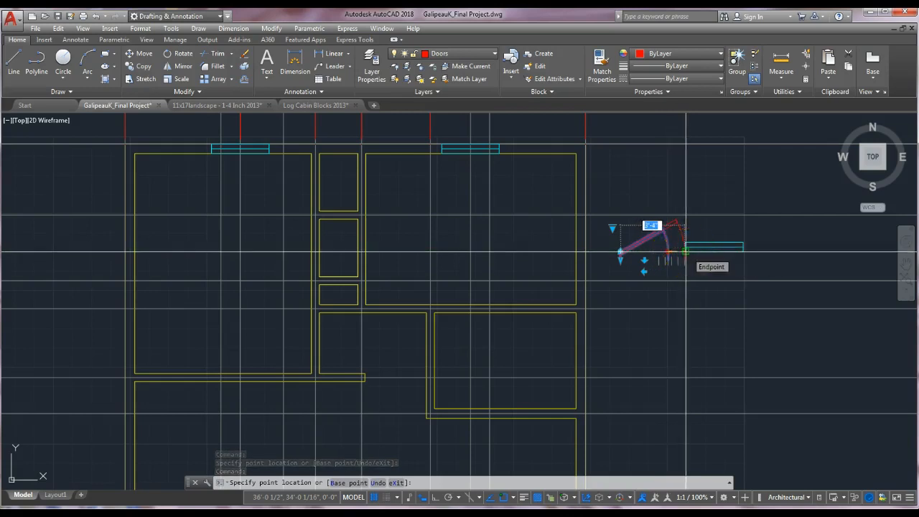
pyautogui.click(658, 251)
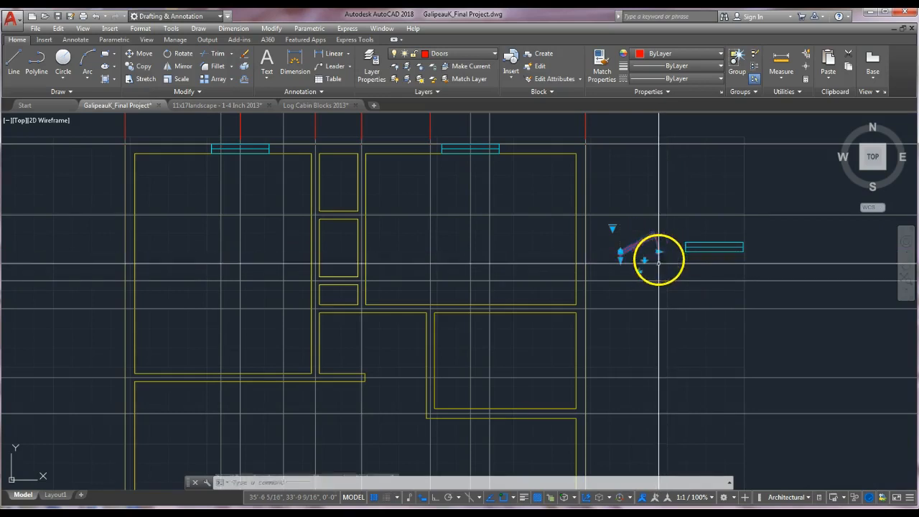
pyautogui.press('Escape')
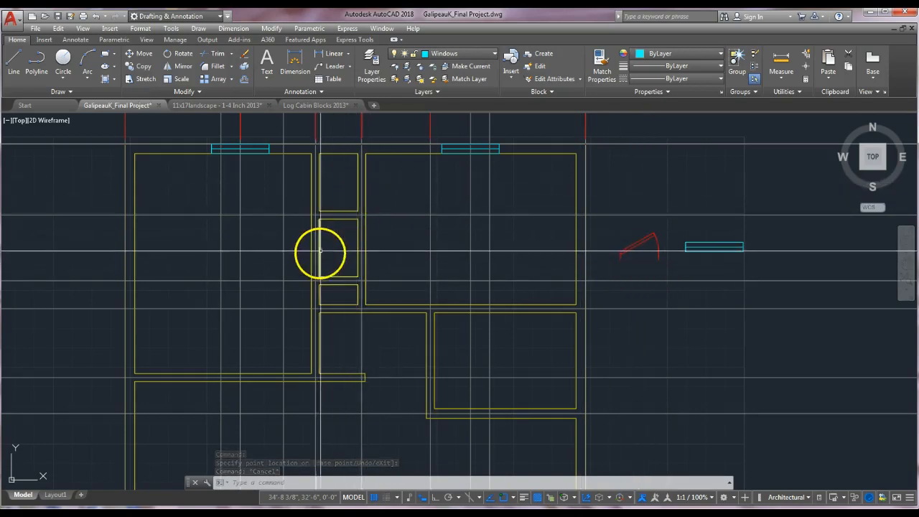
pyautogui.press('Escape')
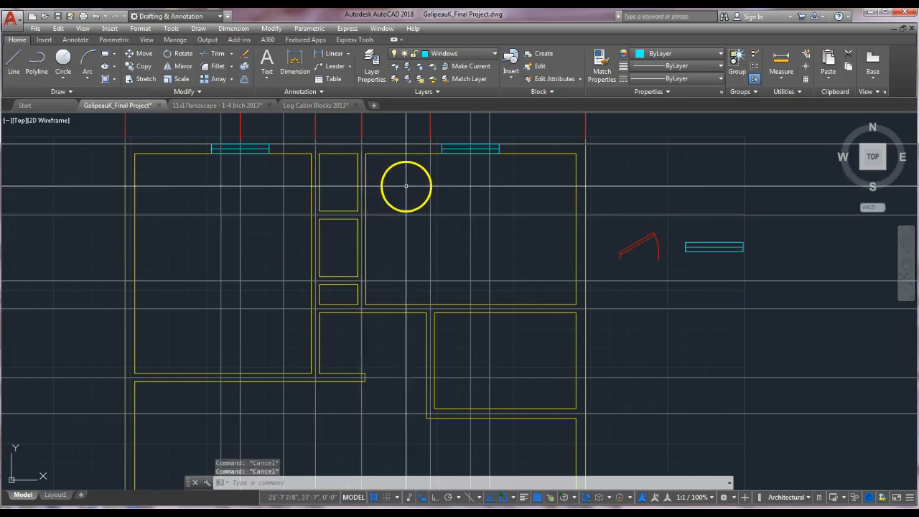
# On the Constr layer, draw two short horizontal lines across the central partition walls of the plan.
pyautogui.moveTo(400, 185)
pyautogui.mouseDown(button='middle')
pyautogui.moveTo(452, 214)
pyautogui.moveTo(542, 223)
pyautogui.moveTo(528, 222)
pyautogui.mouseUp(button='middle')
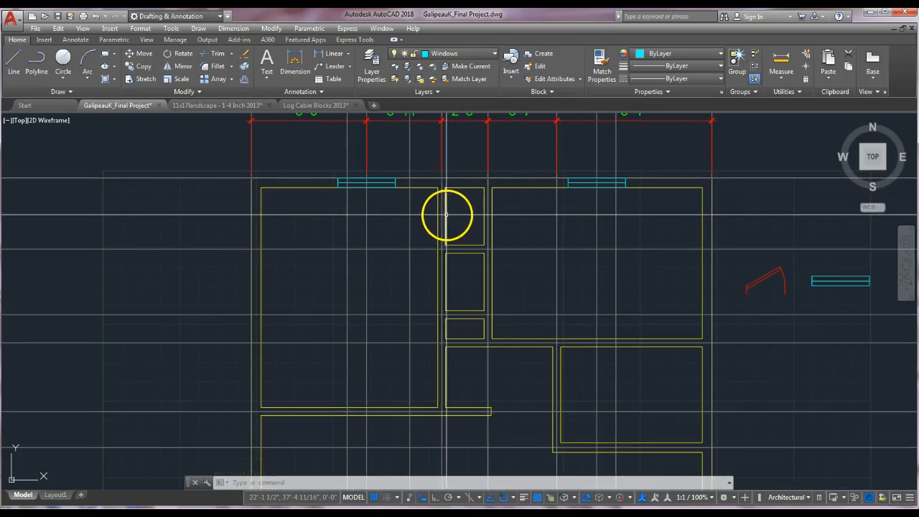
pyautogui.moveTo(446, 214)
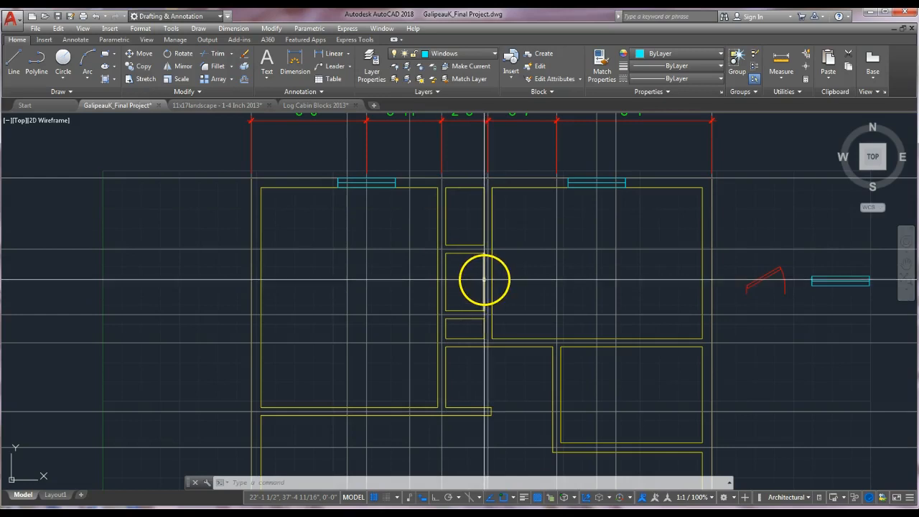
pyautogui.press('Escape')
pyautogui.press('Escape')
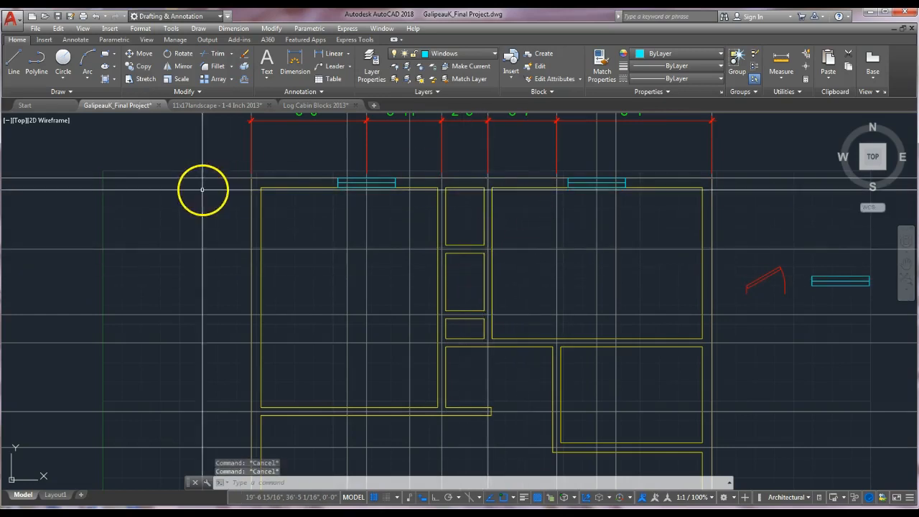
pyautogui.click(493, 57)
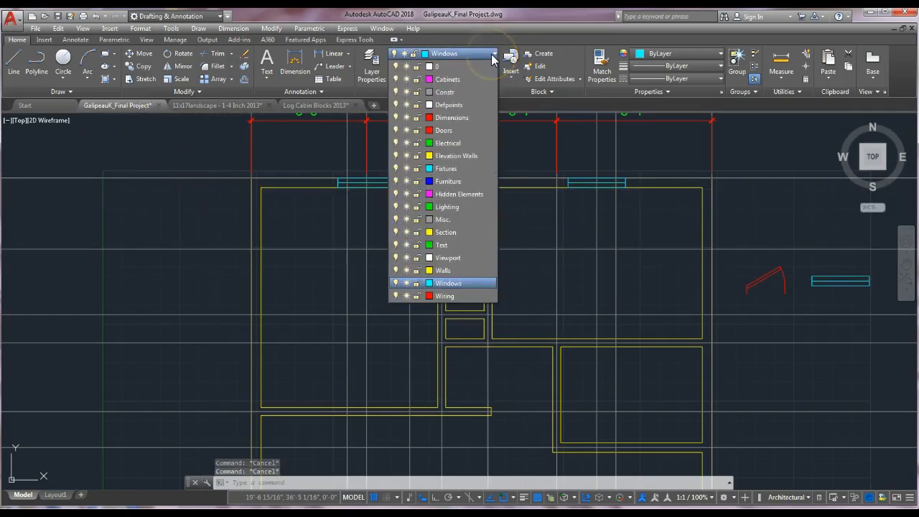
pyautogui.click(451, 92)
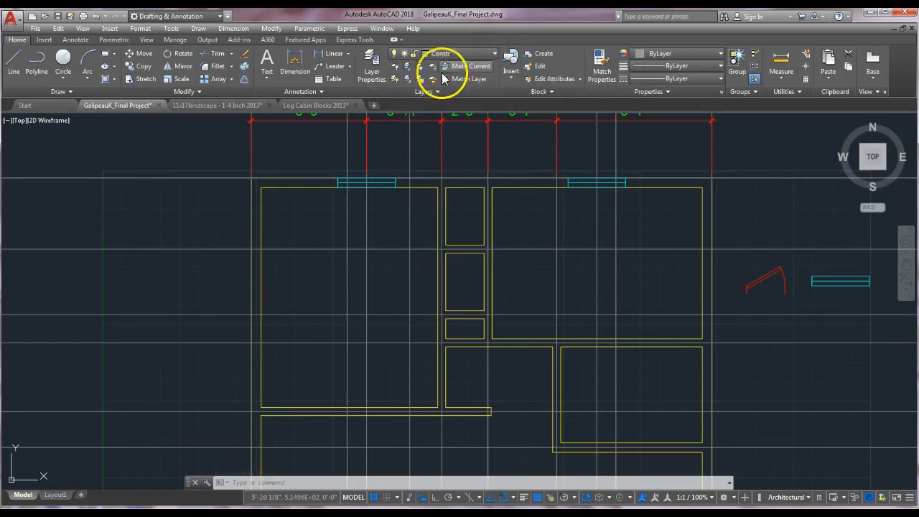
pyautogui.click(15, 61)
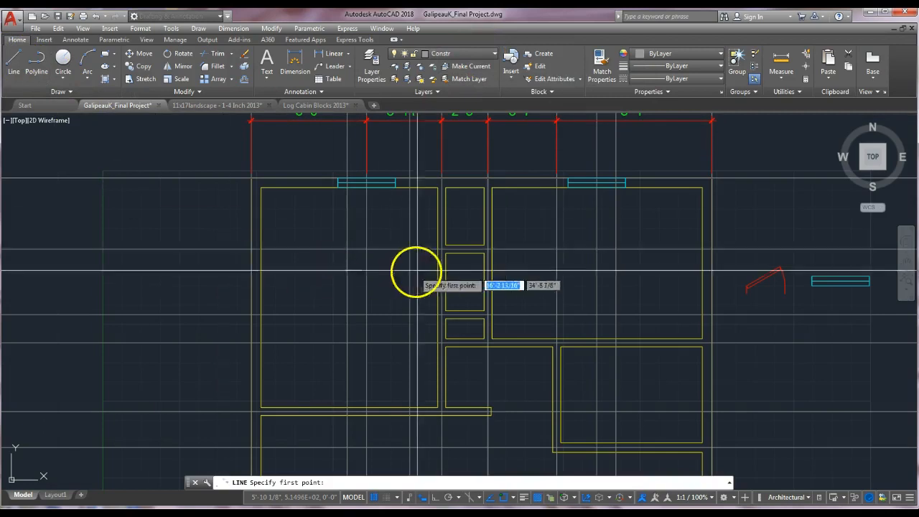
pyautogui.click(446, 217)
pyautogui.click(608, 215)
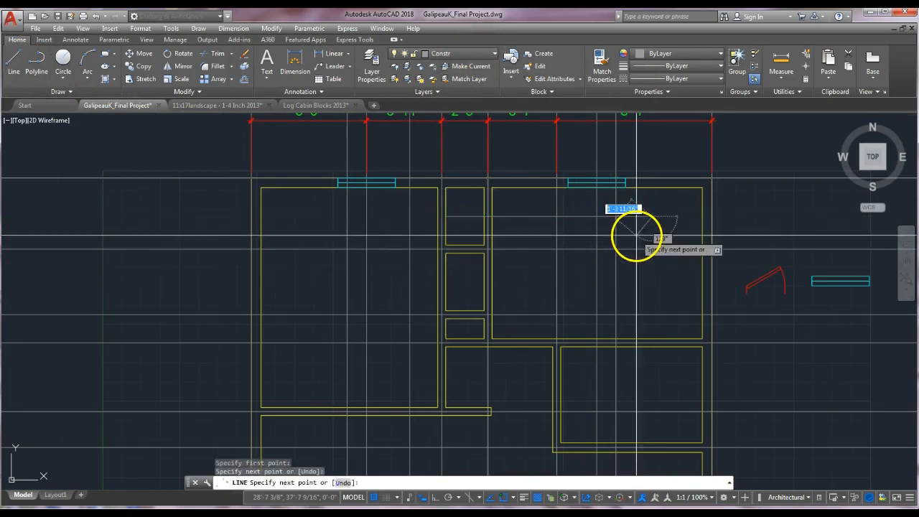
pyautogui.press('Return')
pyautogui.press('Return')
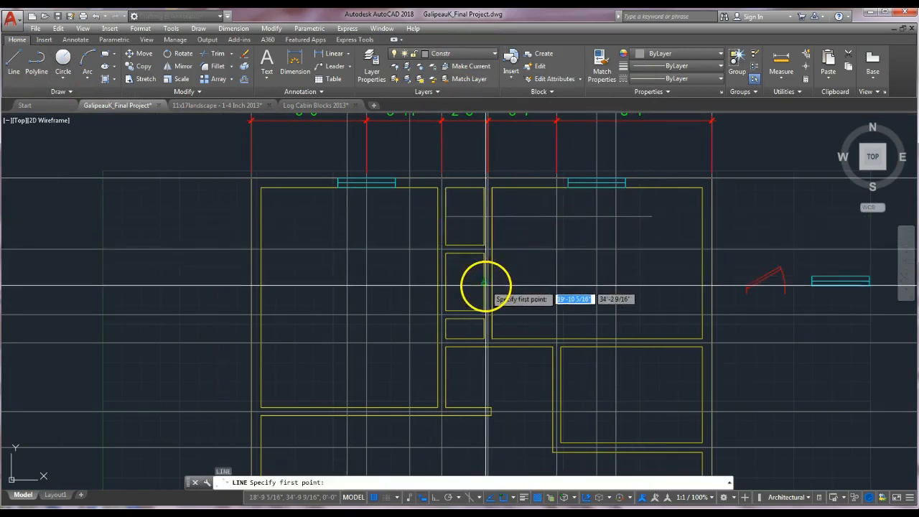
pyautogui.click(485, 286)
pyautogui.click(388, 285)
pyautogui.press('Escape')
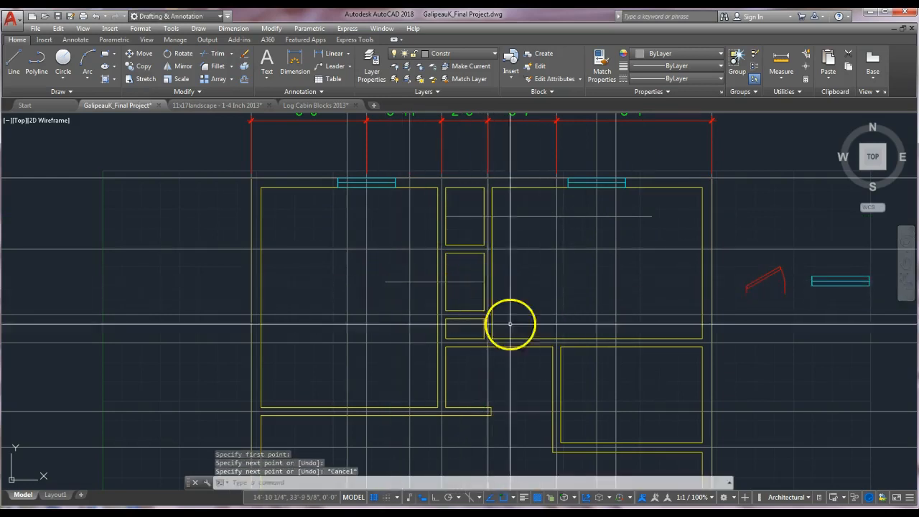
# Offset the upper horizontal line 1' both above and below itself.
pyautogui.moveTo(538, 230)
pyautogui.mouseDown(button='middle')
pyautogui.moveTo(554, 246)
pyautogui.moveTo(588, 246)
pyautogui.mouseUp(button='middle')
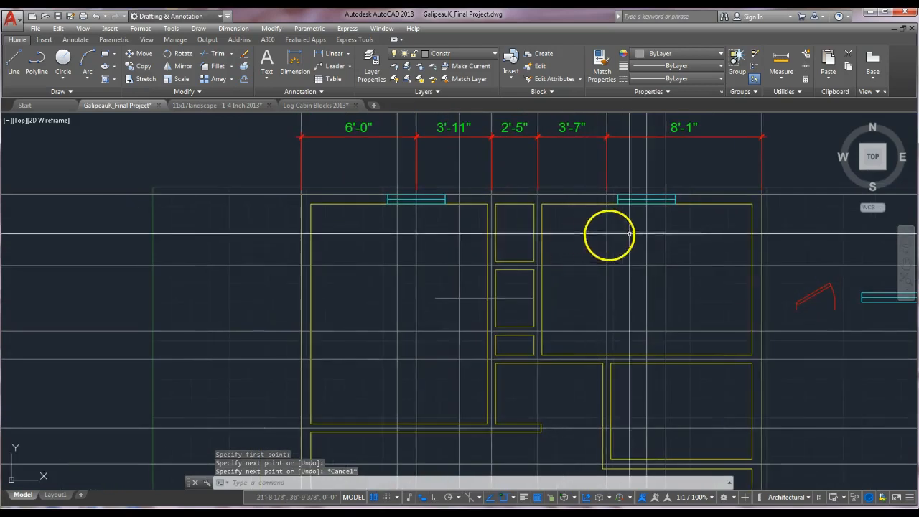
pyautogui.scroll(2, 556, 232)
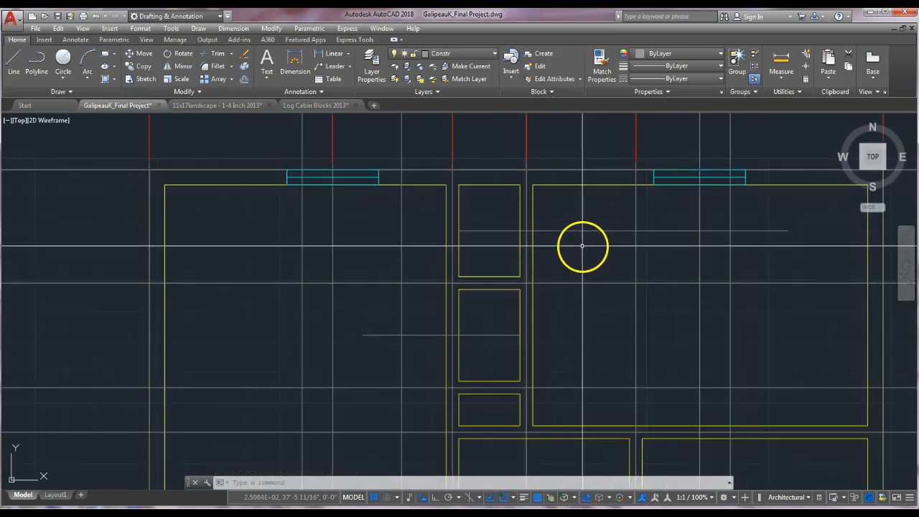
pyautogui.press('Escape')
pyautogui.press('Escape')
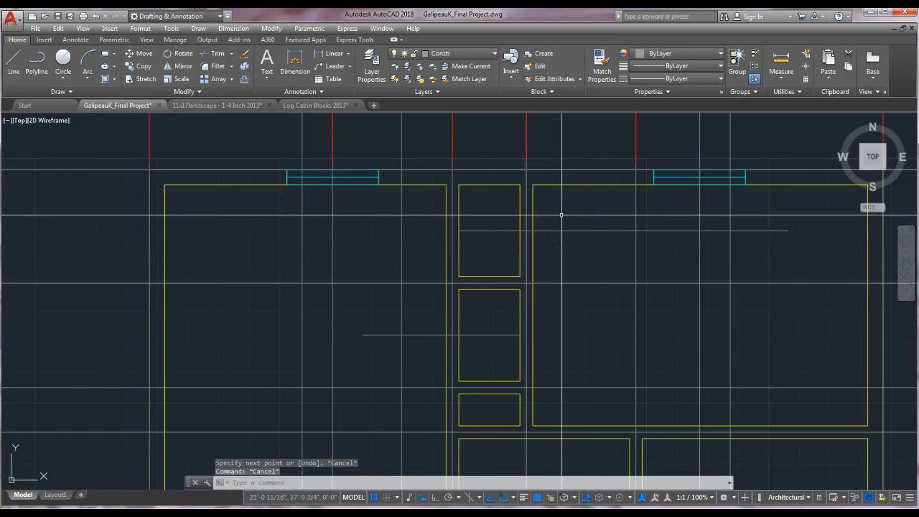
pyautogui.write('o')
pyautogui.press('Return')
pyautogui.write("1'")
pyautogui.press('Return')
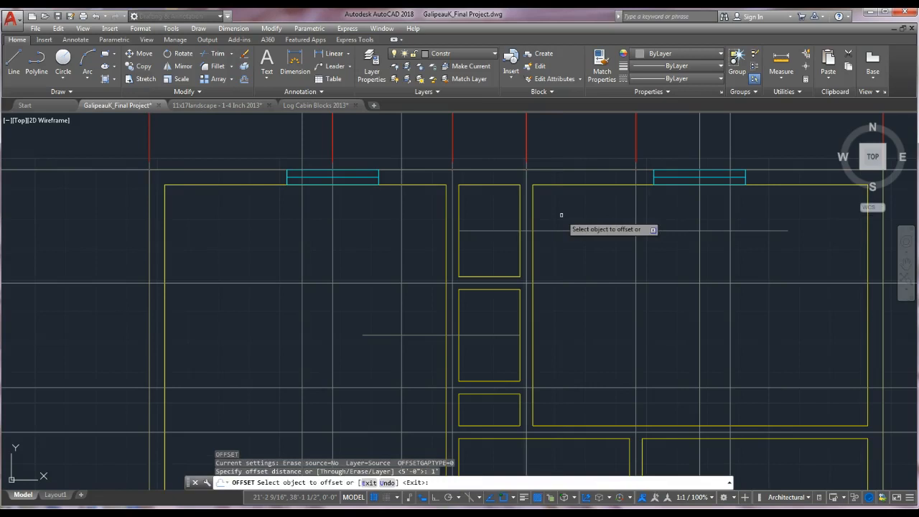
pyautogui.click(557, 230)
pyautogui.click(555, 210)
pyautogui.click(559, 231)
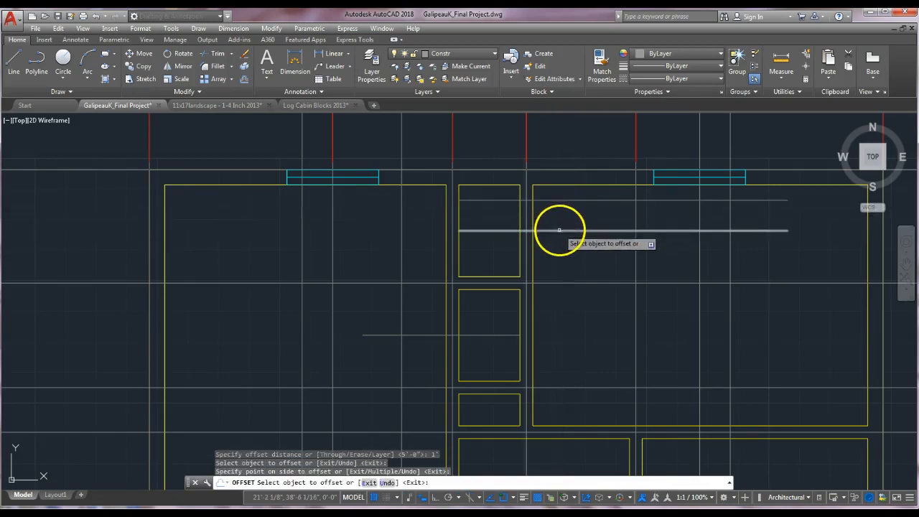
pyautogui.click(558, 246)
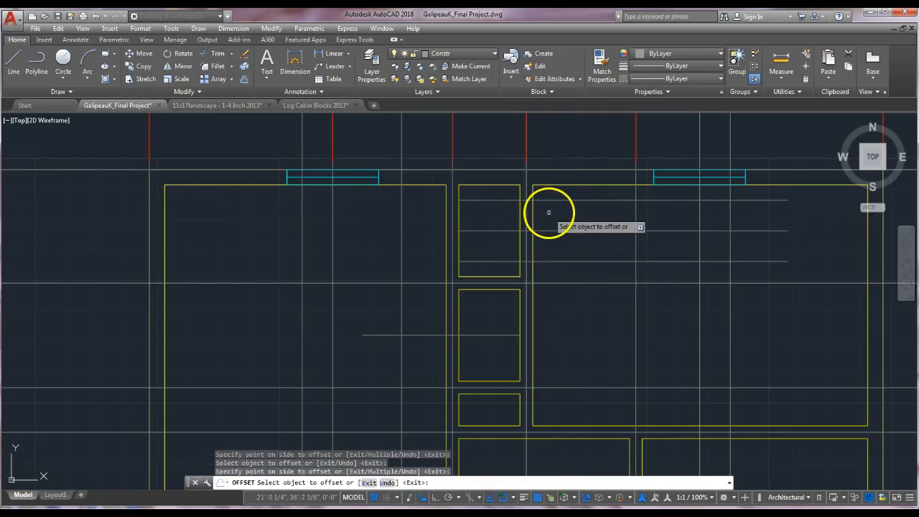
pyautogui.press('Escape')
# Erase the original middle horizontal line between the two offsets.
pyautogui.write('e')
pyautogui.press('Return')
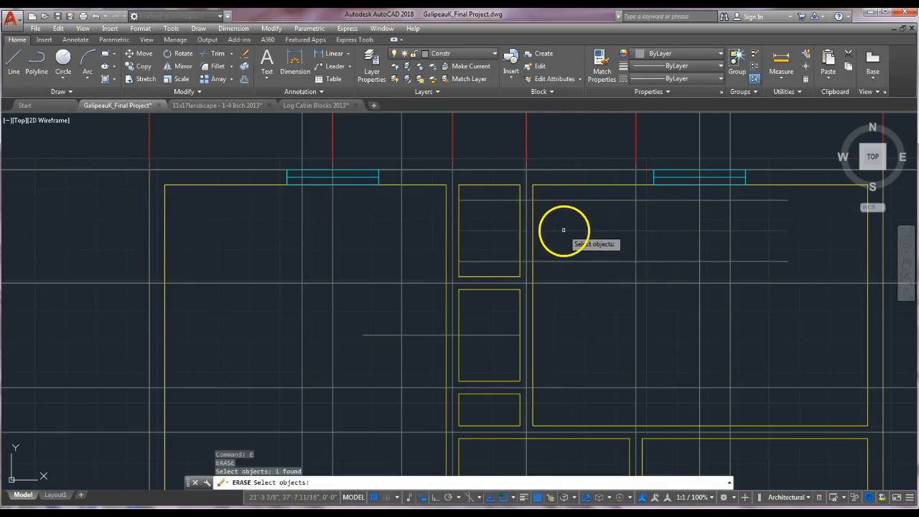
pyautogui.press('Escape')
pyautogui.press('Escape')
# Trim the partition wall and offset lines to cut a doorway opening between the two horizontal lines.
pyautogui.write('tr')
pyautogui.press('Return')
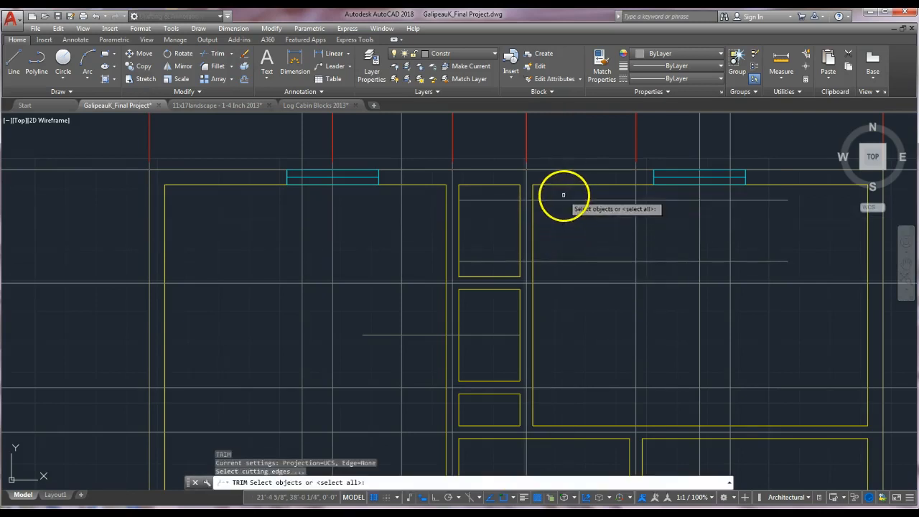
pyautogui.click(555, 192)
pyautogui.click(510, 266)
pyautogui.press('Return')
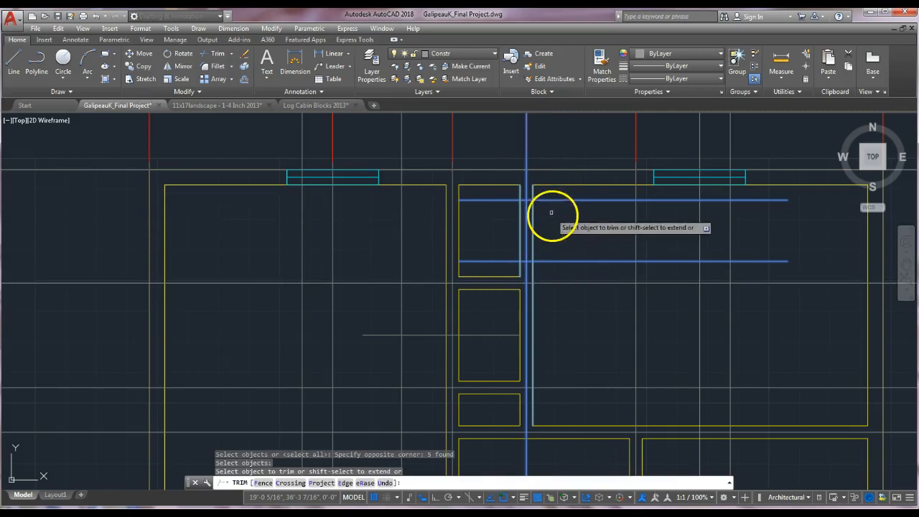
pyautogui.click(551, 199)
pyautogui.click(507, 199)
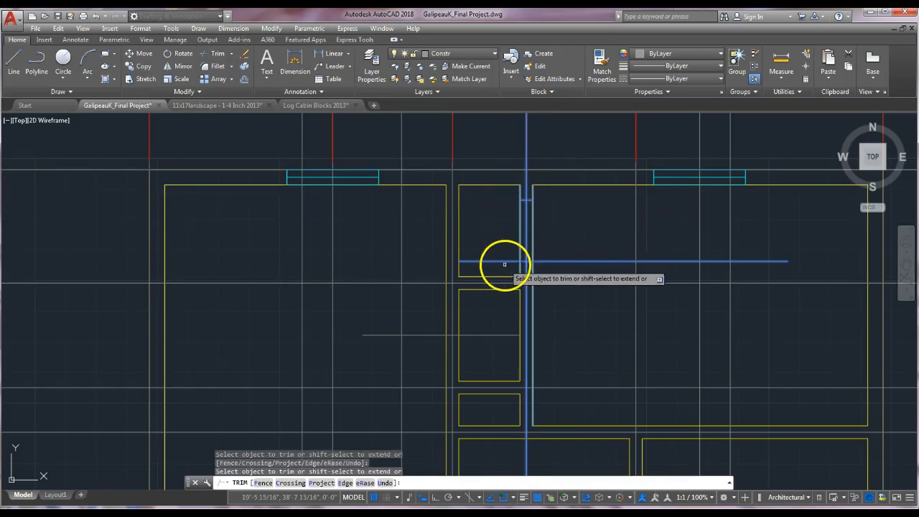
pyautogui.click(539, 260)
pyautogui.click(524, 241)
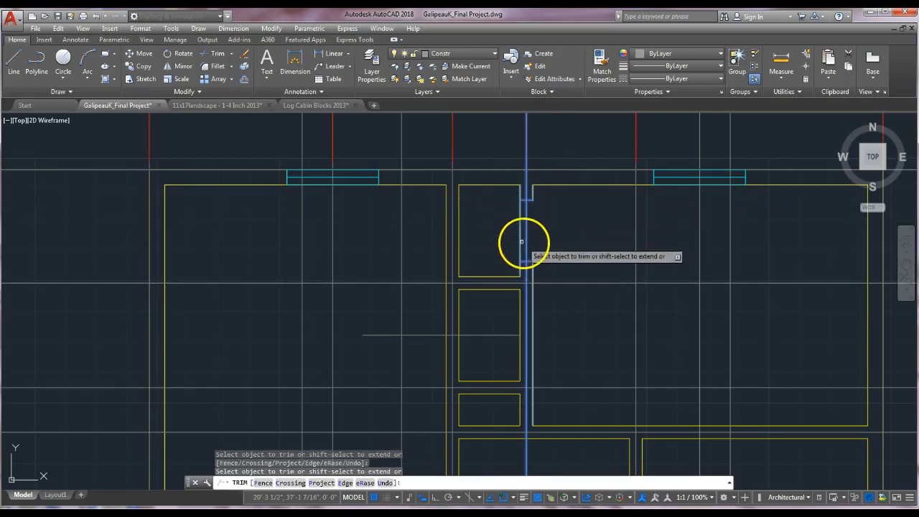
pyautogui.click(521, 239)
# Match the doorway's two edge lines to the wall's properties.
pyautogui.click(604, 72)
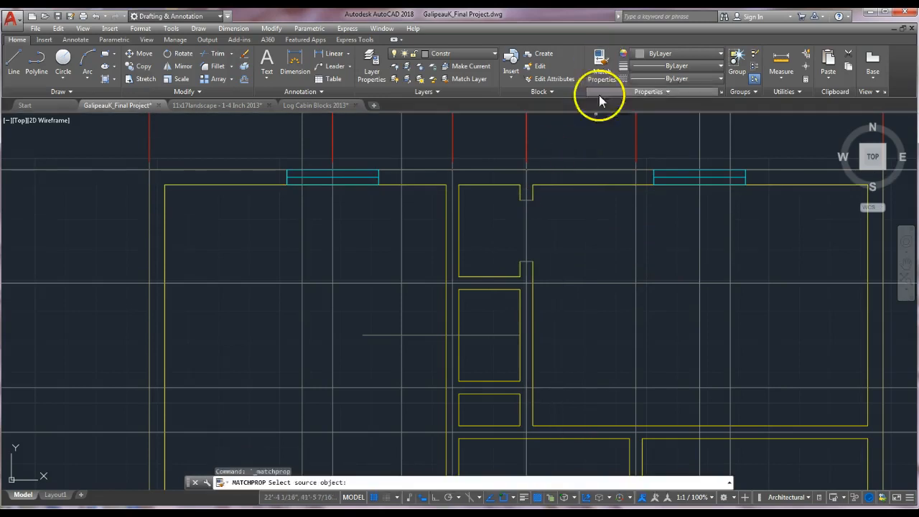
pyautogui.click(534, 191)
pyautogui.click(530, 200)
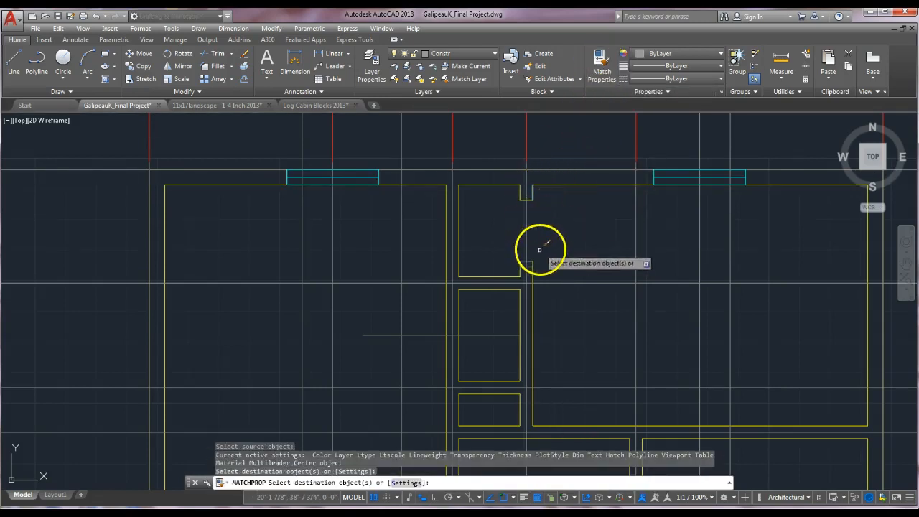
pyautogui.click(530, 262)
pyautogui.press('Escape')
pyautogui.press('Escape')
# Offset the lower horizontal construction line 1' both above and below itself.
pyautogui.moveTo(495, 323)
pyautogui.mouseDown(button='middle')
pyautogui.moveTo(554, 312)
pyautogui.moveTo(576, 283)
pyautogui.mouseUp(button='middle')
pyautogui.write('o')
pyautogui.press('Return')
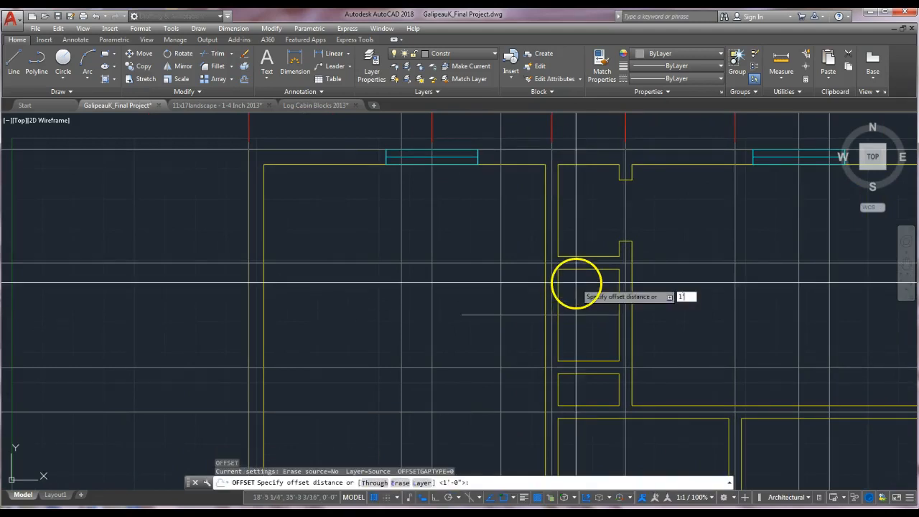
pyautogui.write("1'")
pyautogui.press('Return')
pyautogui.click(581, 314)
pyautogui.click(583, 310)
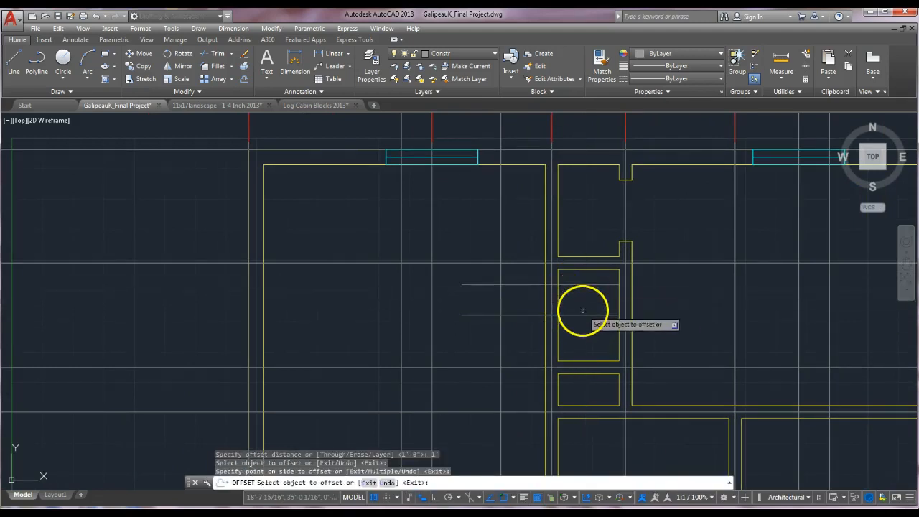
pyautogui.click(582, 314)
pyautogui.click(585, 334)
pyautogui.press('Escape')
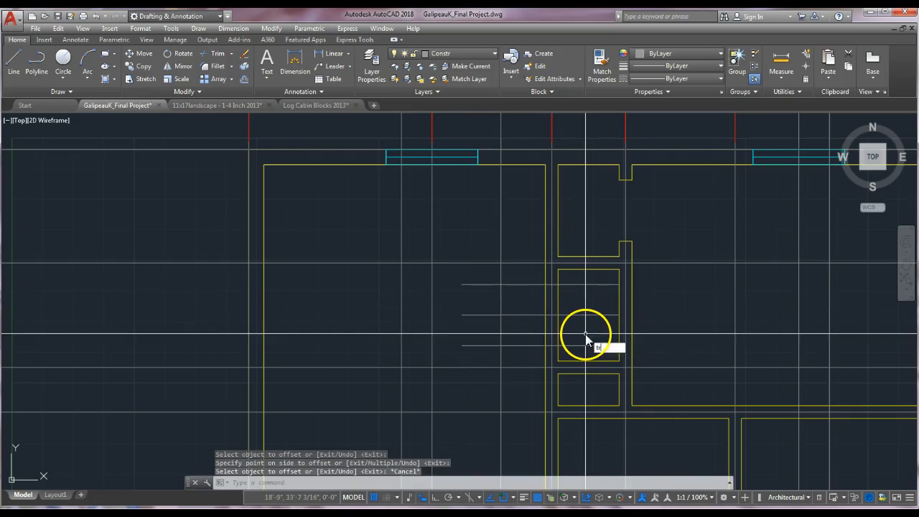
# Trim the partition wall between the two new offset lines to cut a second doorway opening.
pyautogui.write('tr')
pyautogui.press('Return')
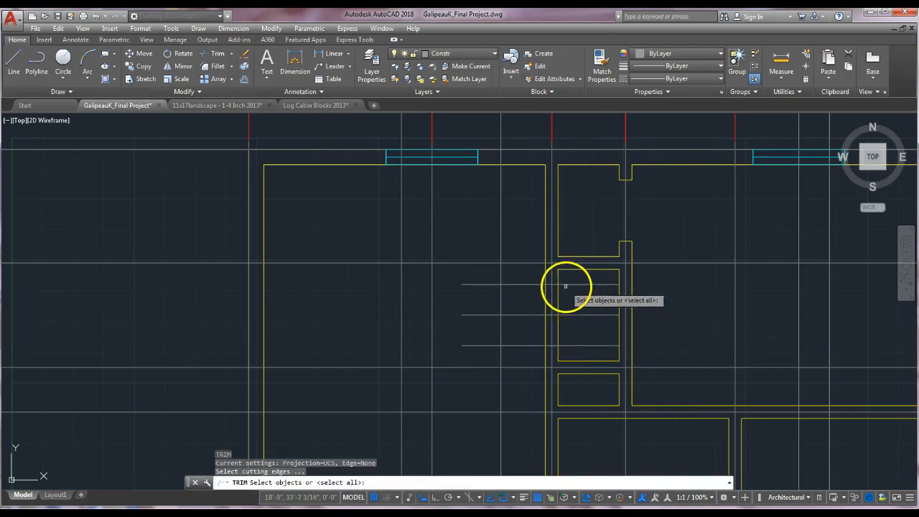
pyautogui.click(566, 285)
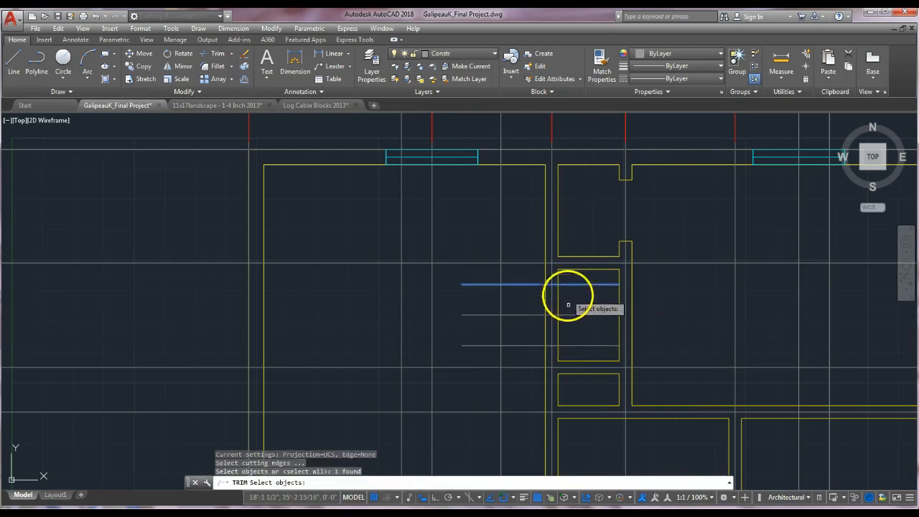
pyautogui.click(546, 335)
pyautogui.press('Return')
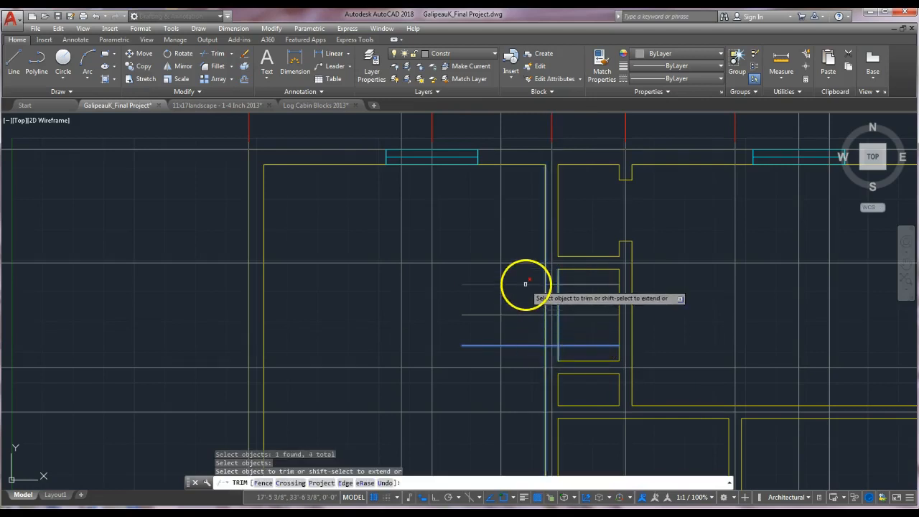
pyautogui.click(526, 283)
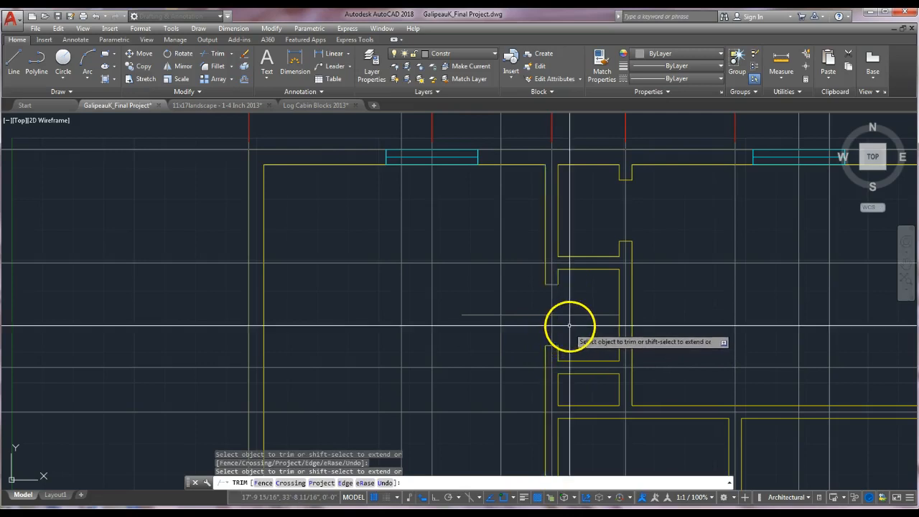
pyautogui.press('Escape')
pyautogui.press('Escape')
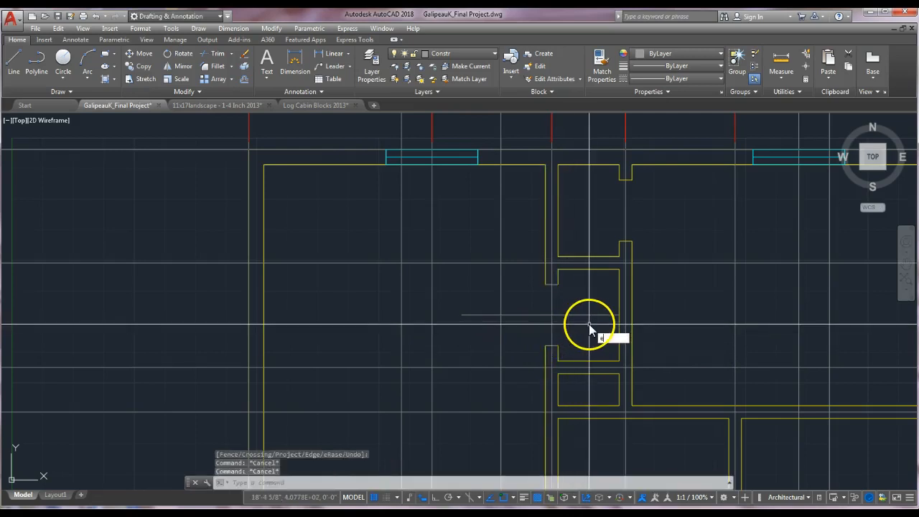
# Erase the original middle horizontal line between the two offsets.
pyautogui.write('e')
pyautogui.press('Return')
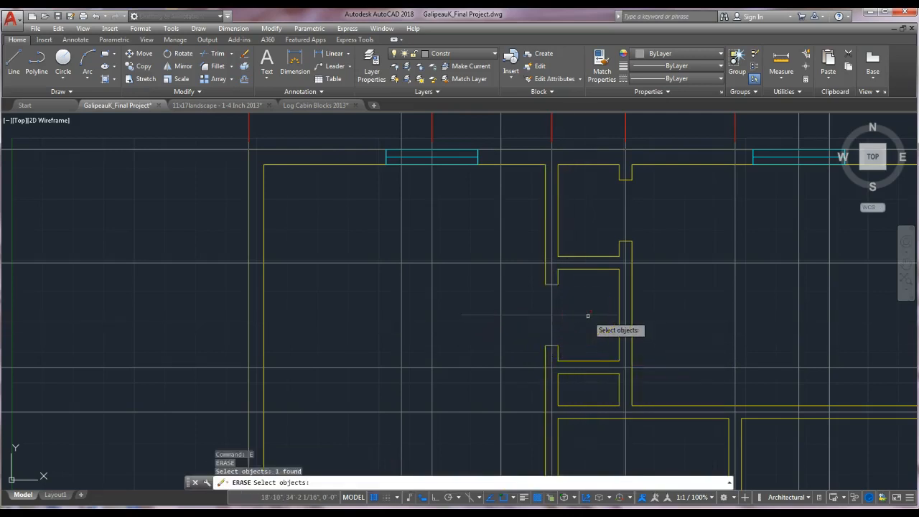
pyautogui.press('Escape')
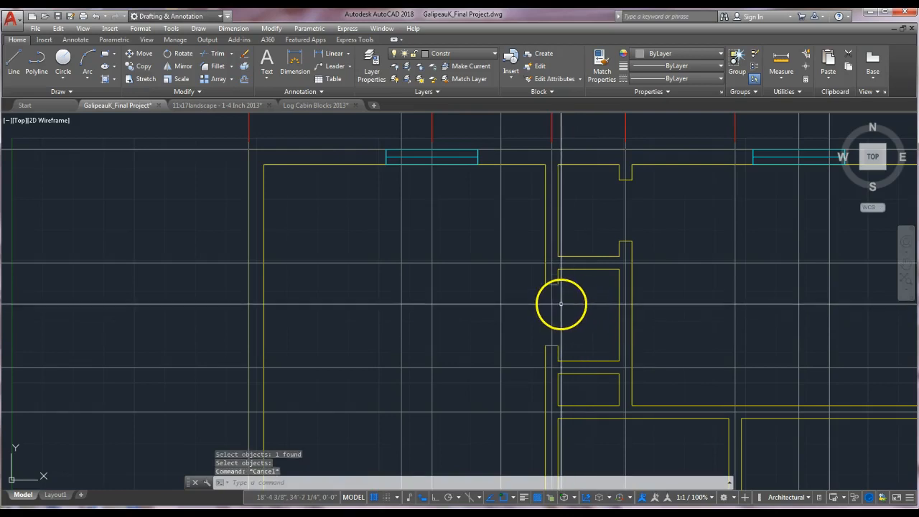
# Match the second doorway's two edge lines to the wall's properties.
pyautogui.click(602, 66)
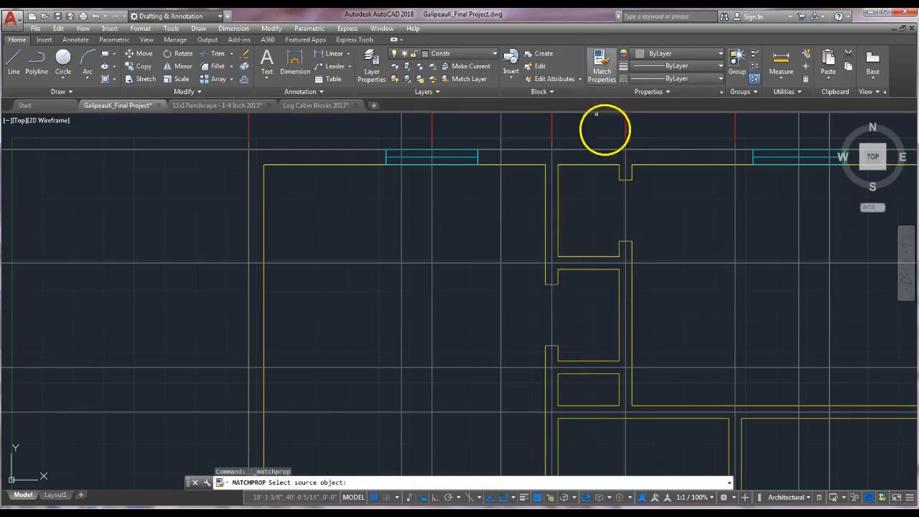
pyautogui.click(582, 269)
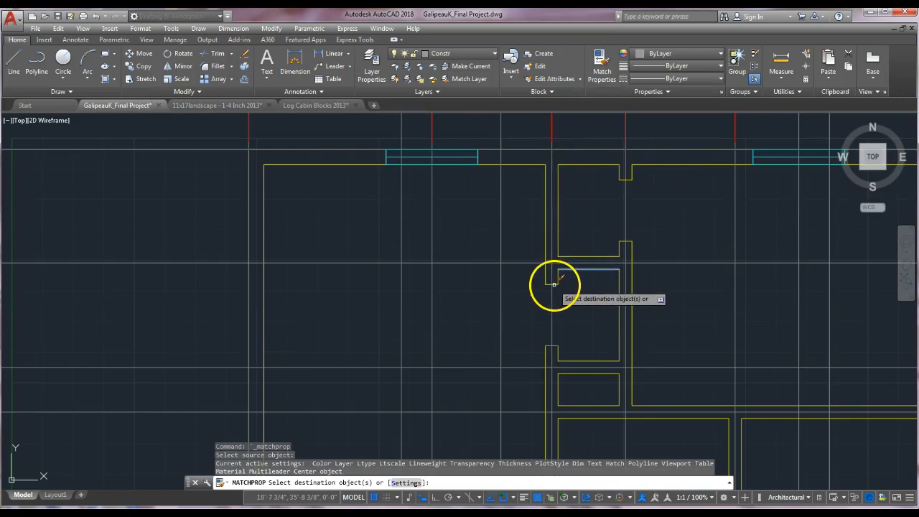
pyautogui.click(555, 283)
pyautogui.click(554, 346)
pyautogui.press('Escape')
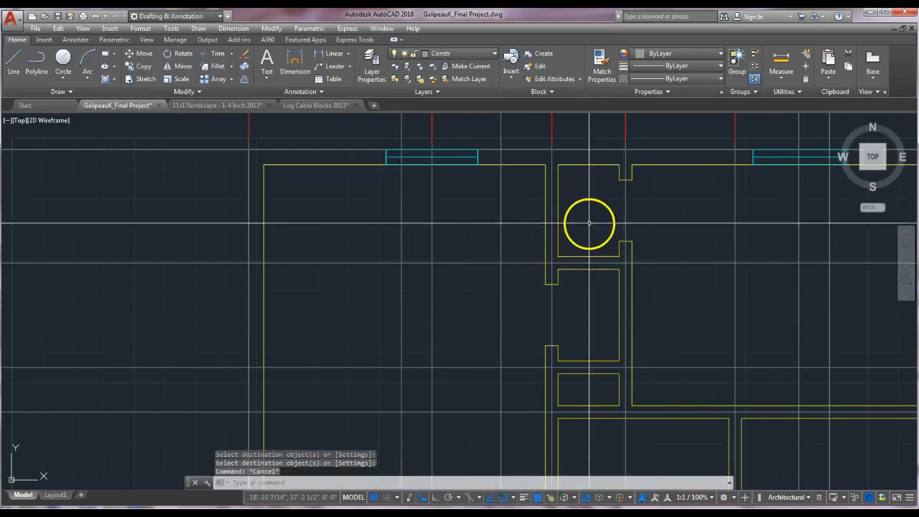
# Rotate the door block about its hinge corner with ortho turned on.
pyautogui.moveTo(580, 333); pyautogui.dragTo(513, 324, button='middle')
pyautogui.moveTo(572, 338); pyautogui.dragTo(498, 328, button='middle')
pyautogui.press('Escape')
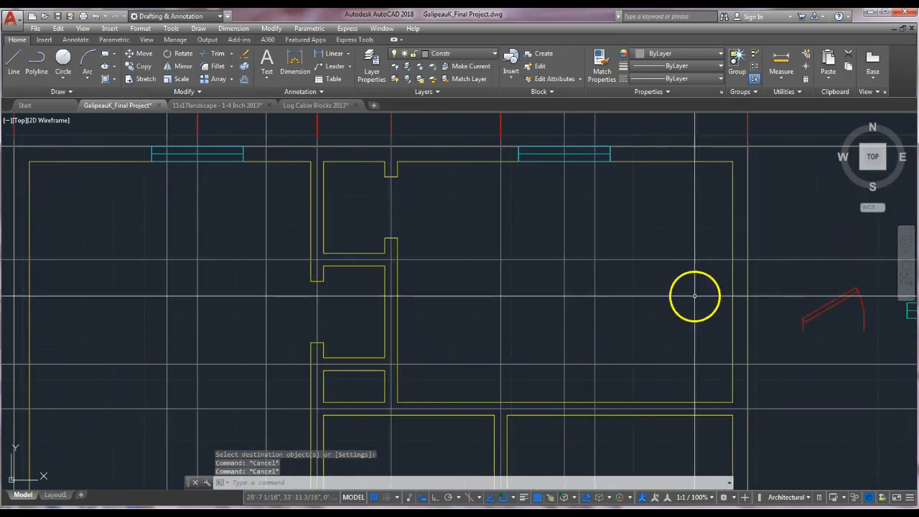
pyautogui.moveTo(815, 323); pyautogui.dragTo(775, 311, button='middle')
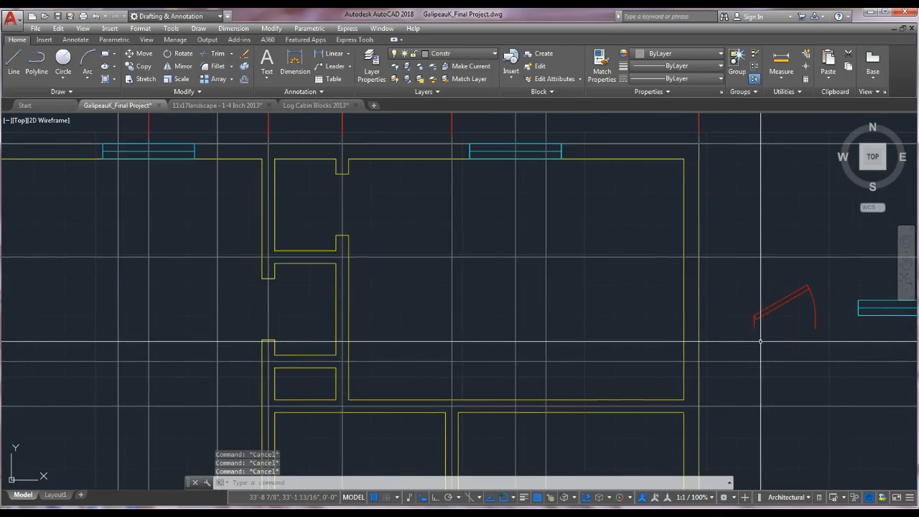
pyautogui.write('o')
pyautogui.press('Return')
pyautogui.click(781, 277)
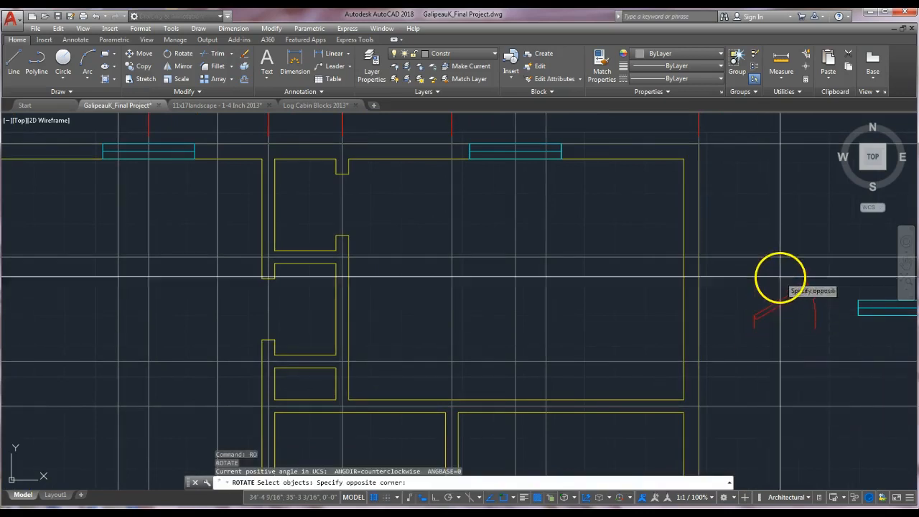
pyautogui.click(740, 339)
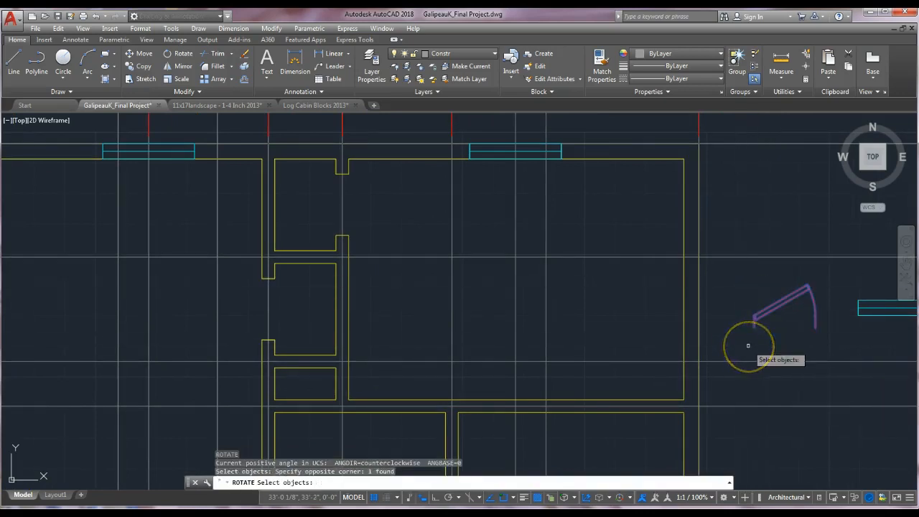
pyautogui.press('Return')
pyautogui.click(755, 338)
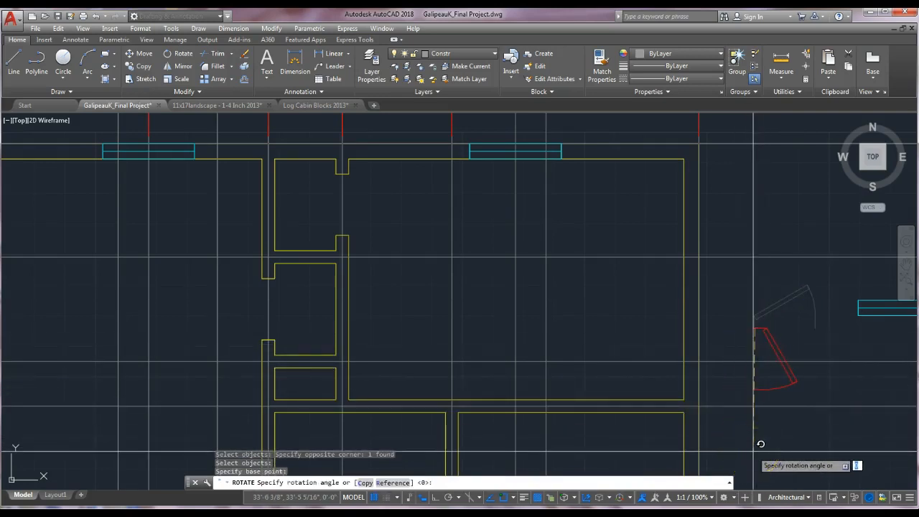
pyautogui.press('F8')
pyautogui.press('Escape')
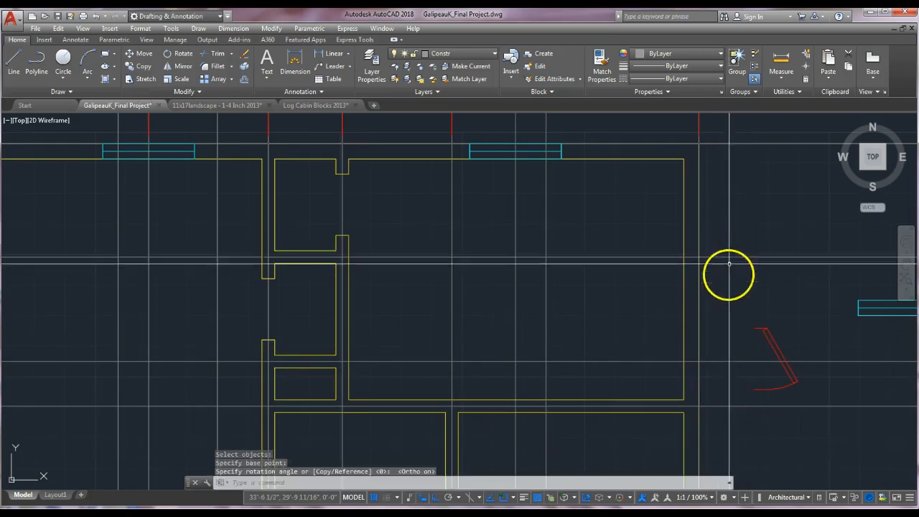
# Move the door block into the upper doorway of the partition wall.
pyautogui.scroll(2, 755, 324)
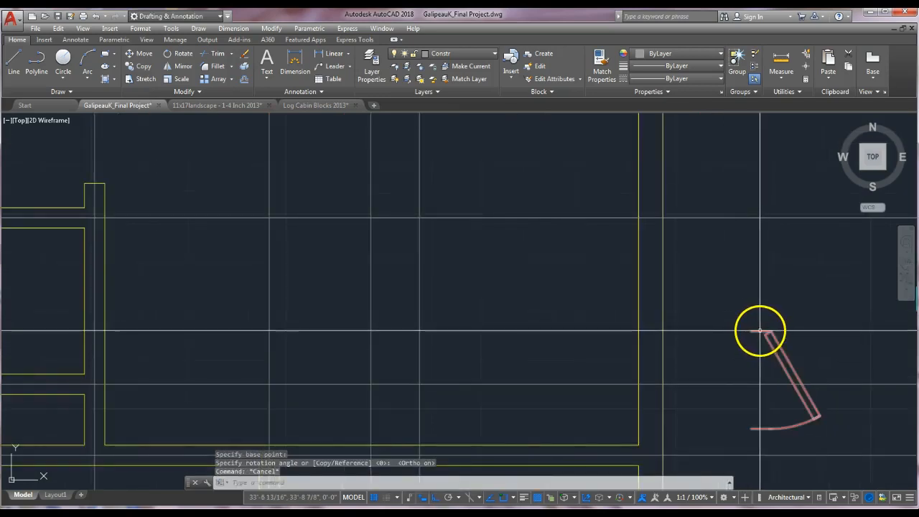
pyautogui.click(760, 333)
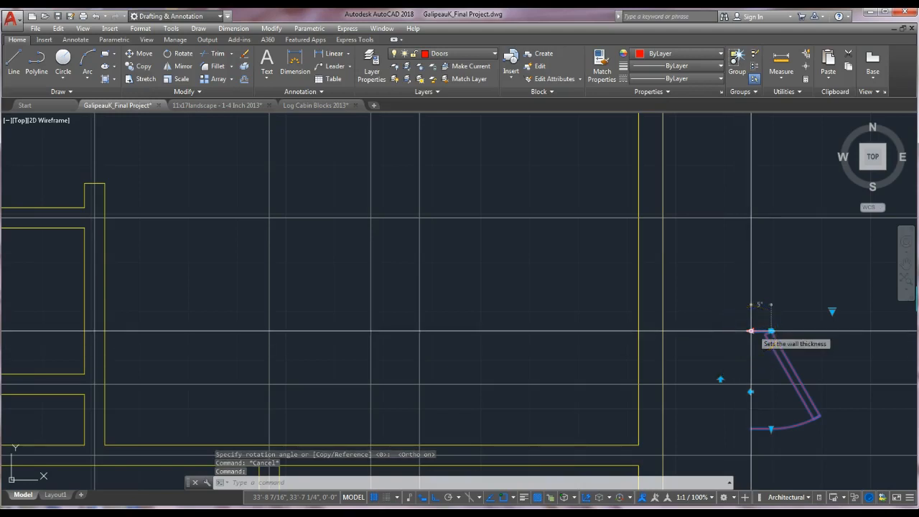
pyautogui.press('Escape')
pyautogui.scroll(-2, 758, 331)
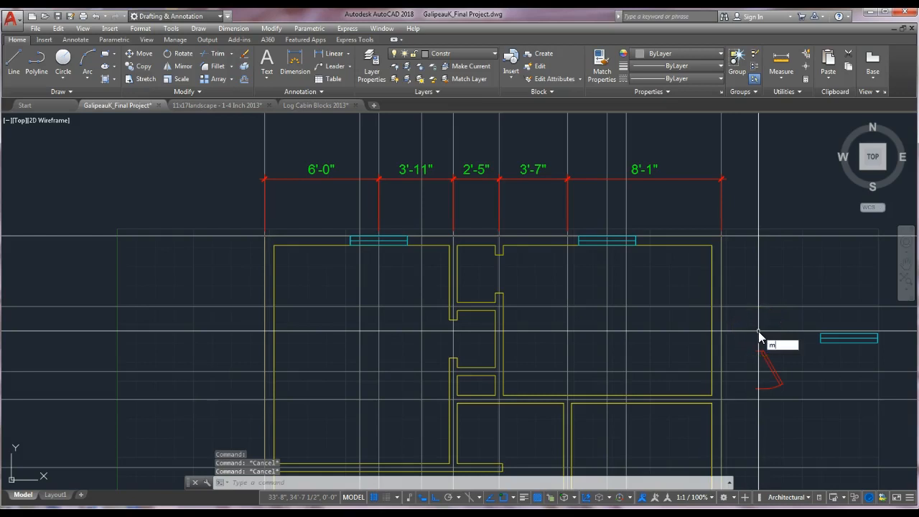
pyautogui.press('Return')
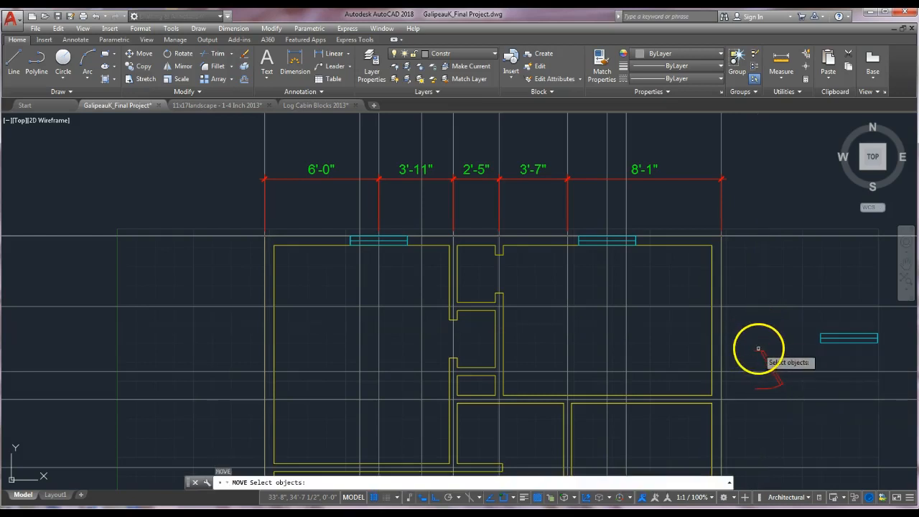
pyautogui.click(759, 351)
pyautogui.press('Return')
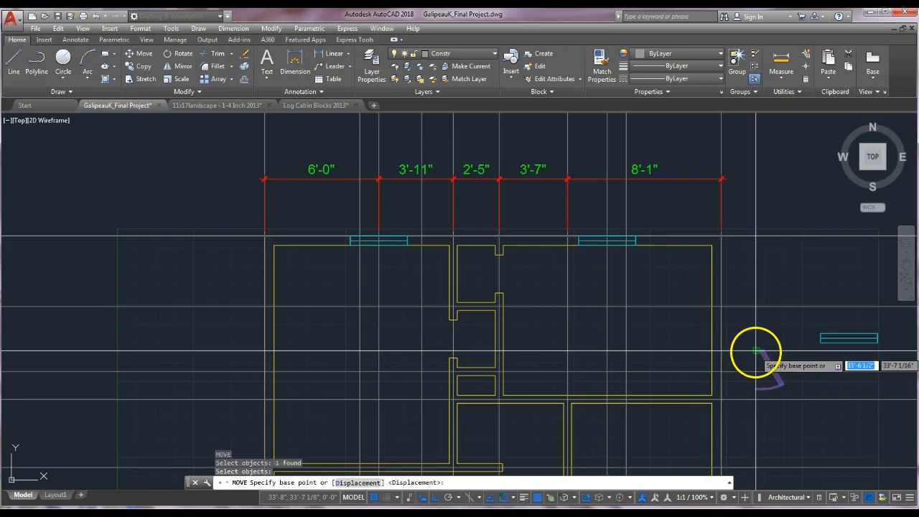
pyautogui.click(757, 351)
pyautogui.press('Escape')
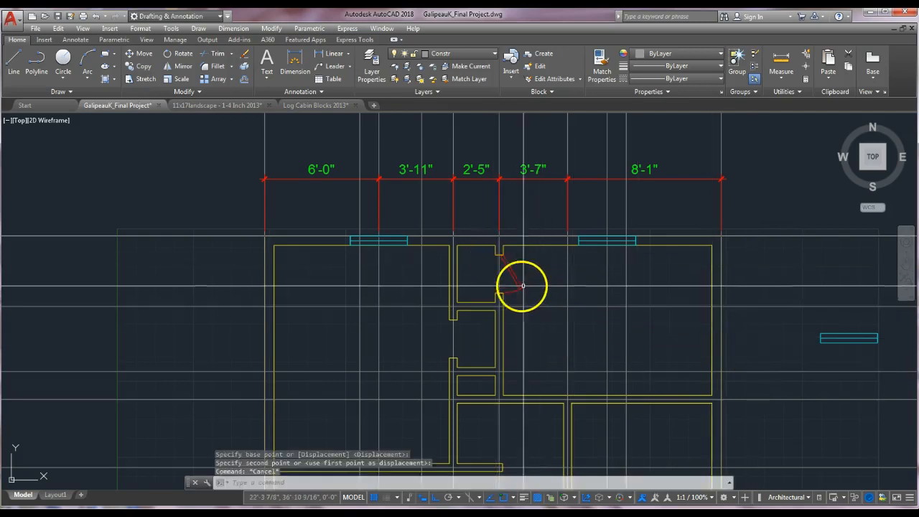
# Set the door block's swing to Open 90°.
pyautogui.scroll(-3, 522, 286)
pyautogui.scroll(6, 510, 288)
pyautogui.scroll(2, 460, 266)
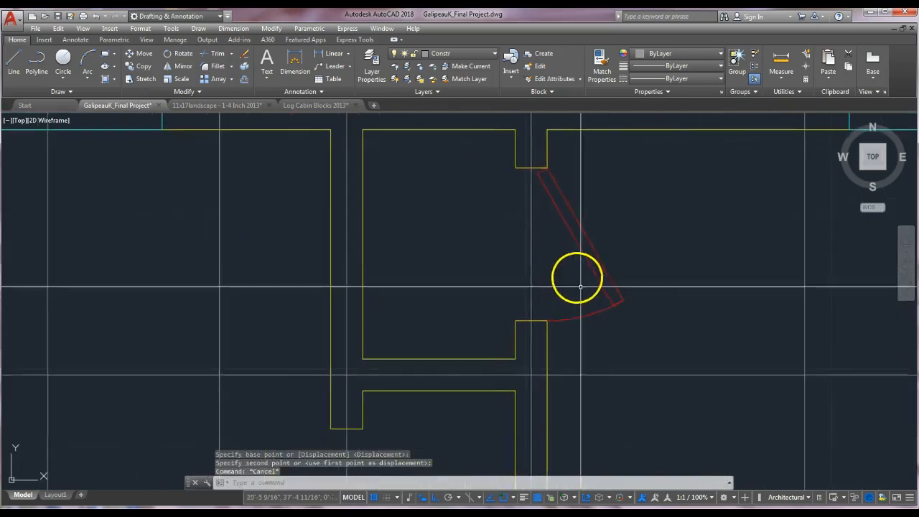
pyautogui.press('Escape')
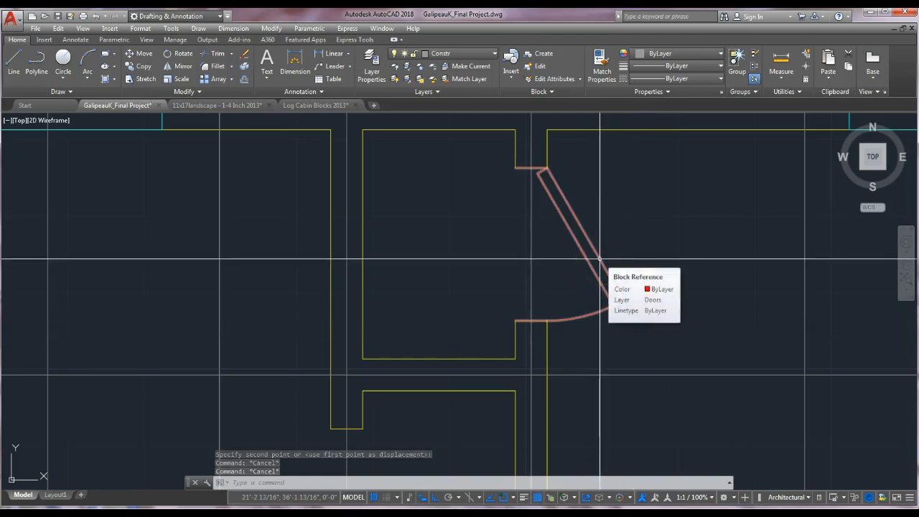
pyautogui.click(610, 275)
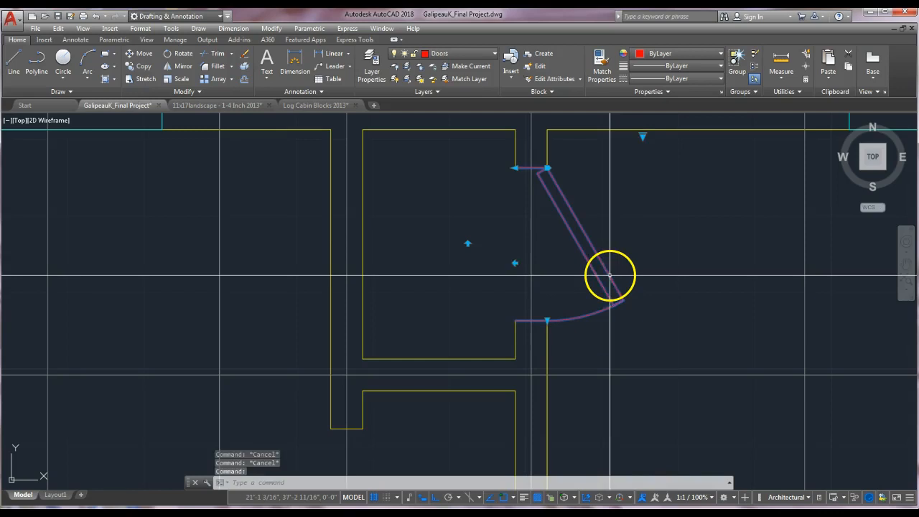
pyautogui.click(643, 136)
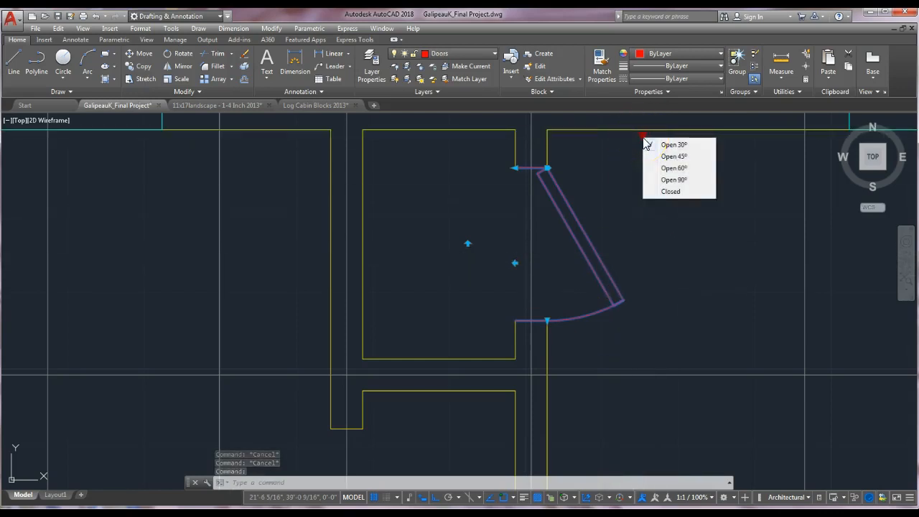
pyautogui.click(667, 181)
pyautogui.press('Escape')
pyautogui.scroll(-2, 708, 262)
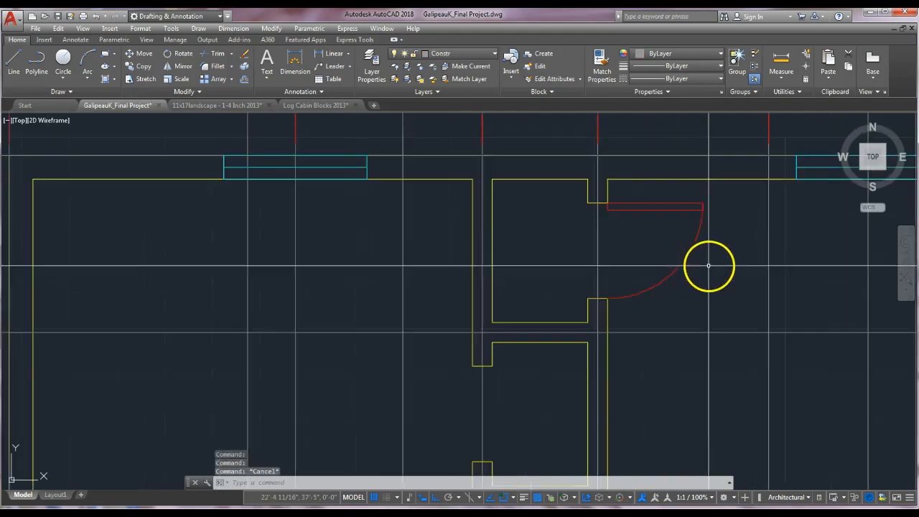
pyautogui.scroll(-2, 711, 304)
pyautogui.moveTo(701, 334); pyautogui.dragTo(692, 281, button='middle')
pyautogui.press('Escape')
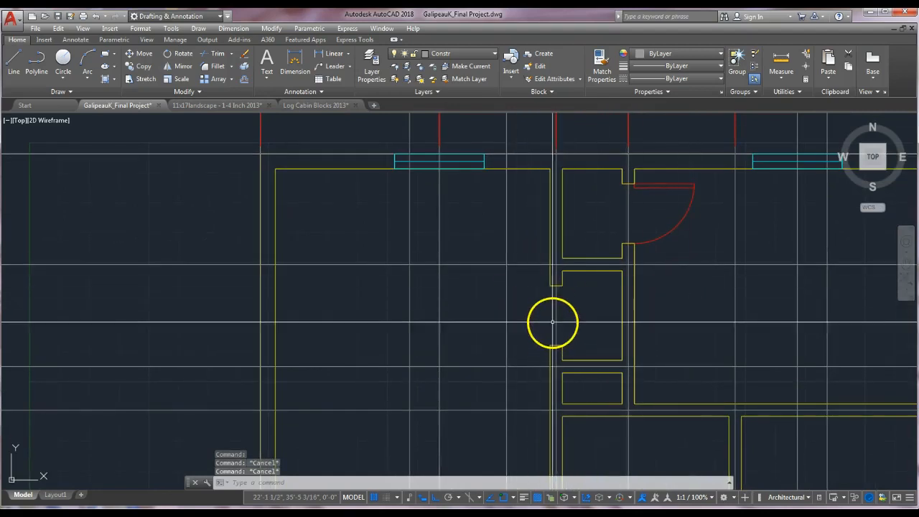
pyautogui.moveTo(553, 322); pyautogui.dragTo(583, 319, button='middle')
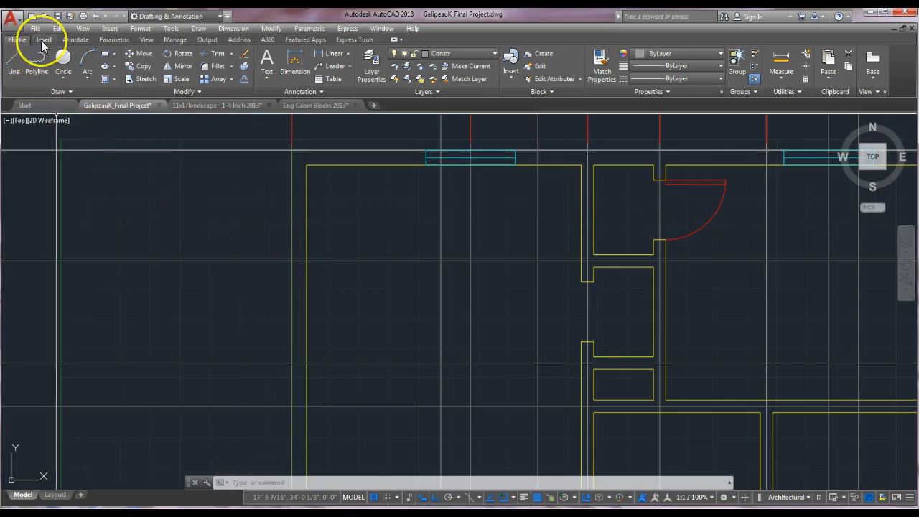
pyautogui.click(43, 39)
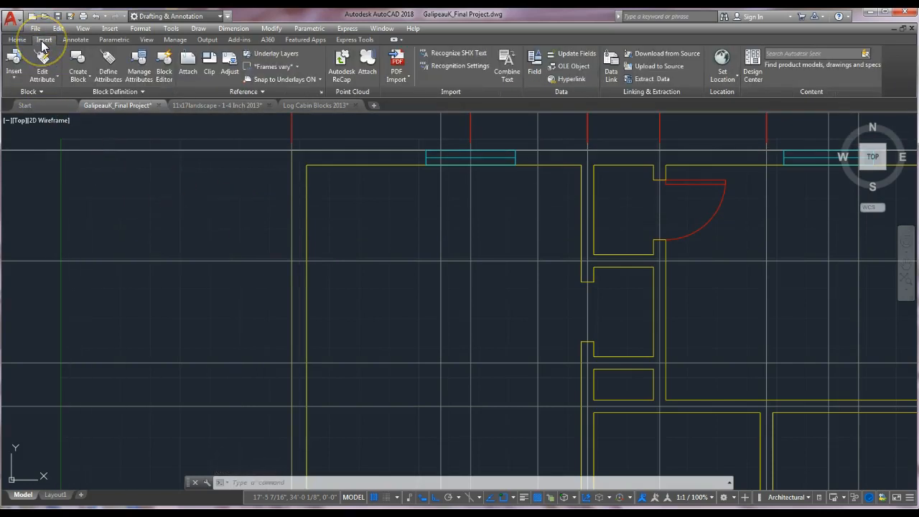
pyautogui.click(13, 71)
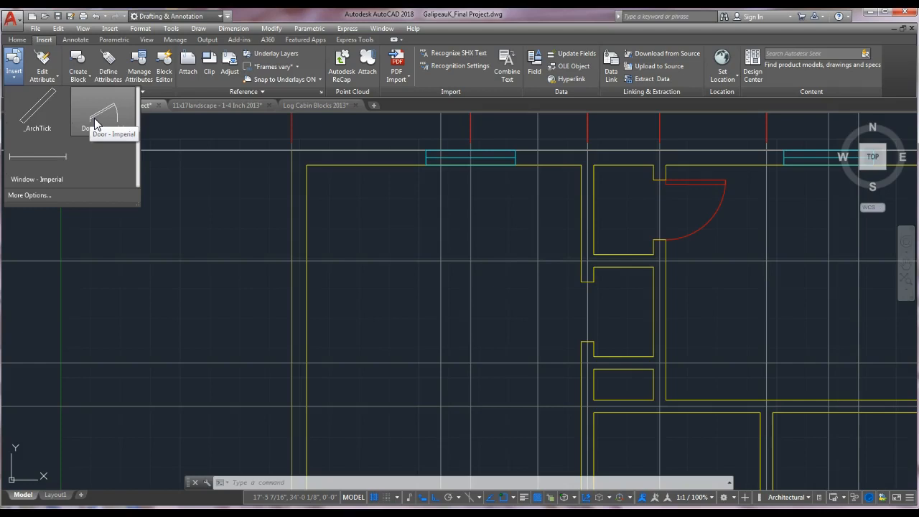
pyautogui.click(15, 39)
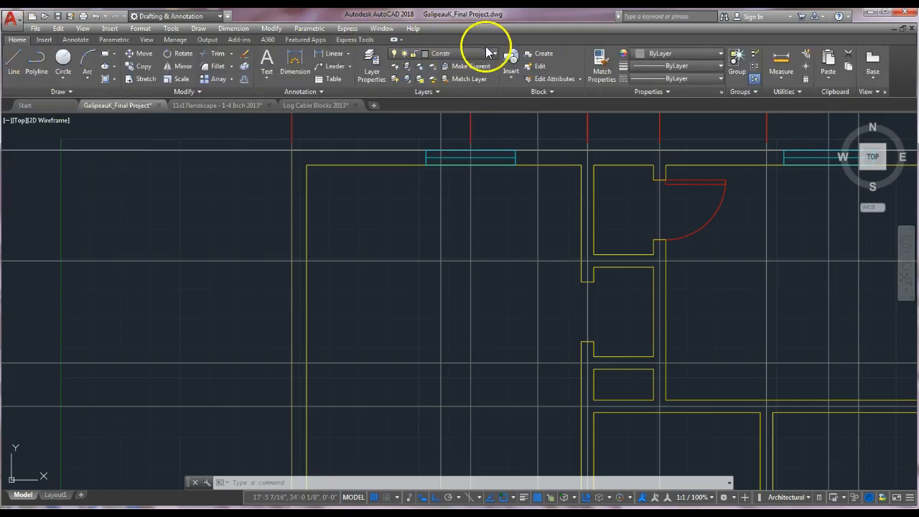
# Make Doors the current layer and insert the Door - Imperial block at the partition wall's lower doorway.
pyautogui.click(491, 54)
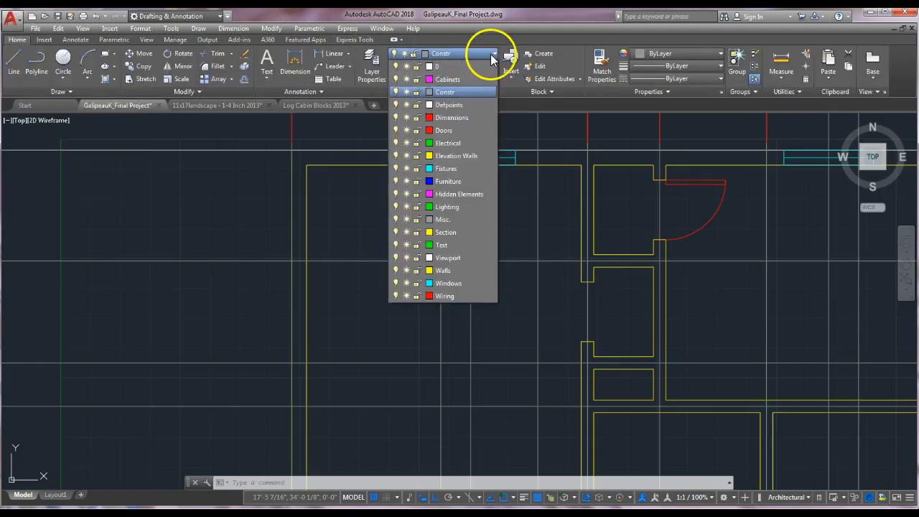
pyautogui.click(449, 130)
pyautogui.click(43, 40)
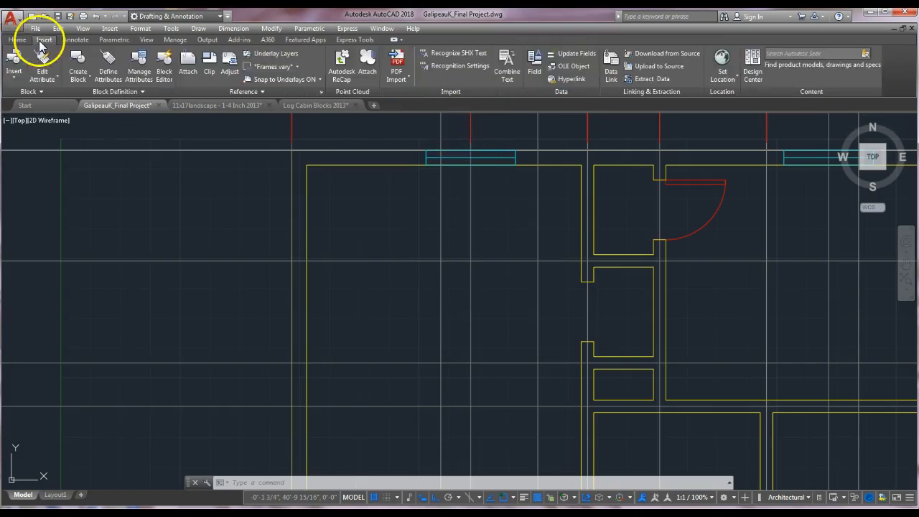
pyautogui.click(15, 79)
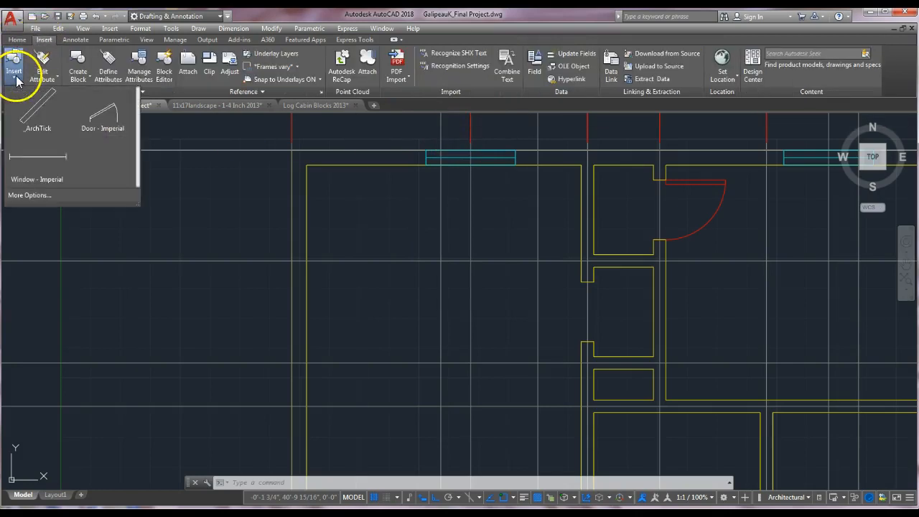
pyautogui.click(92, 119)
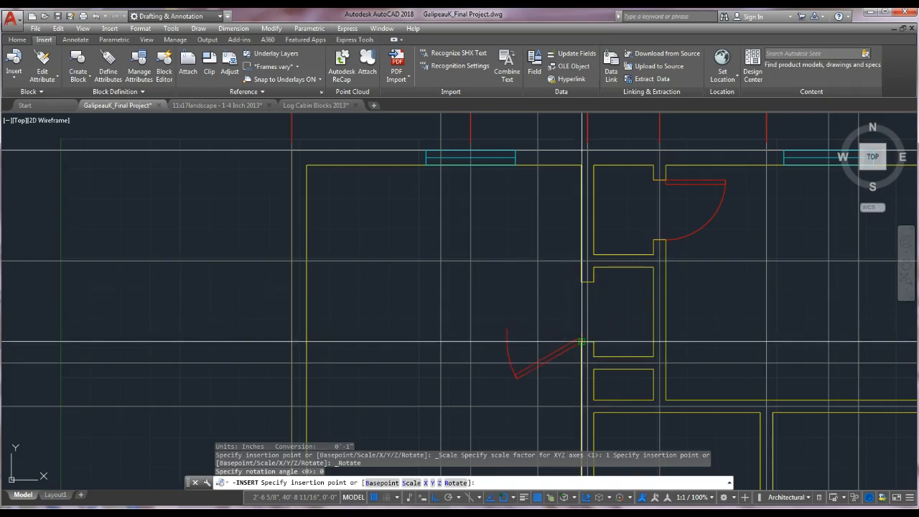
pyautogui.press('Escape')
pyautogui.press('Escape')
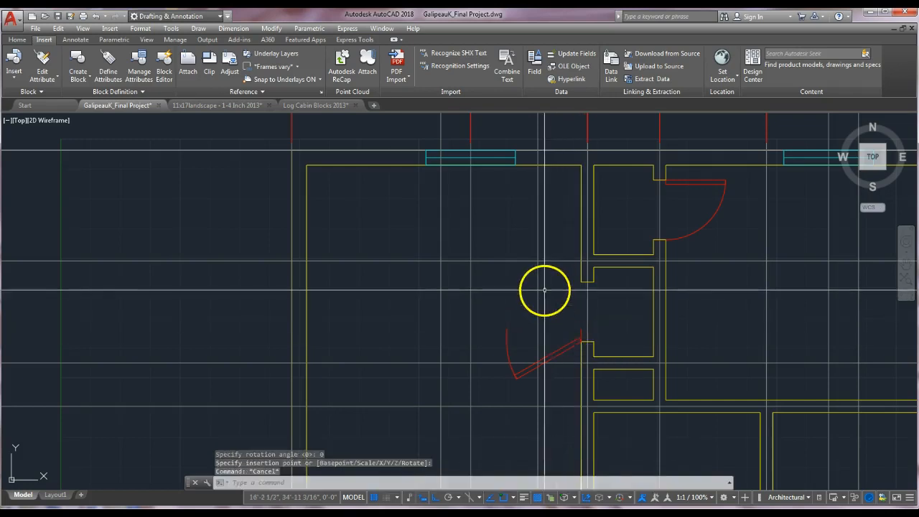
pyautogui.scroll(4, 581, 334)
pyautogui.click(577, 335)
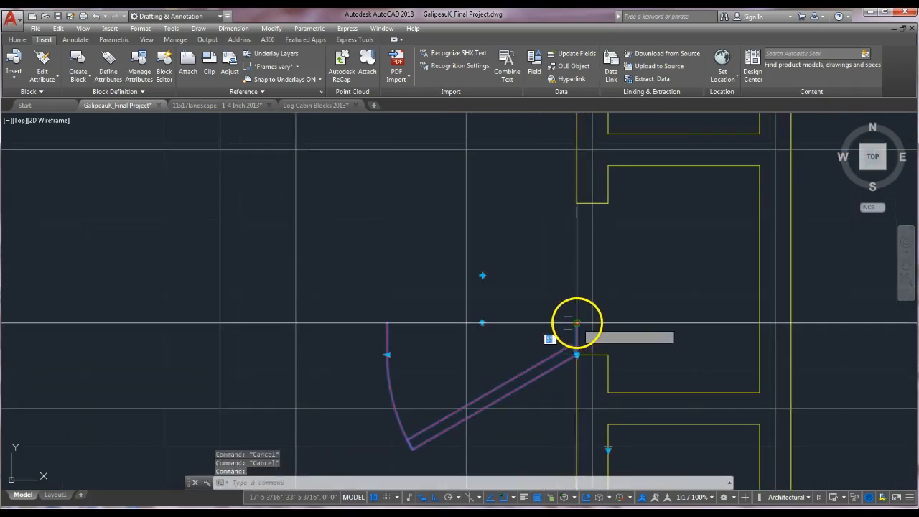
pyautogui.click(576, 324)
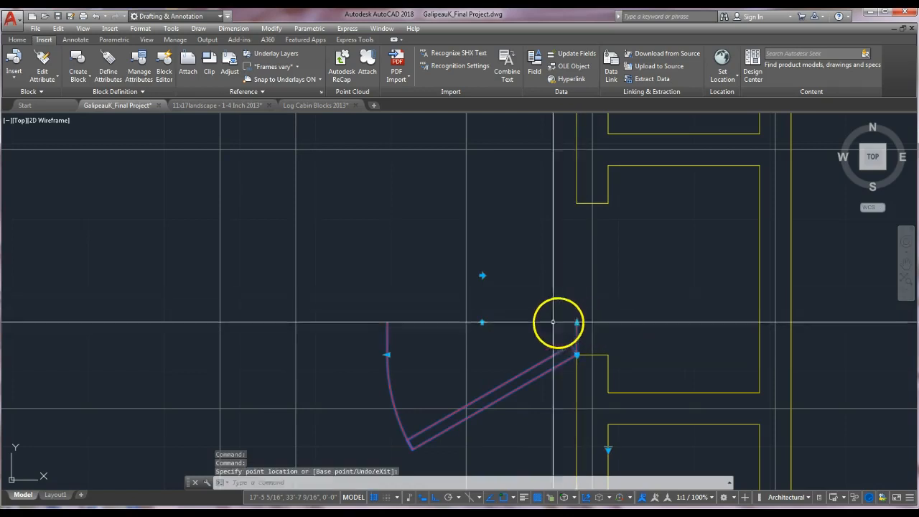
pyautogui.press('Escape')
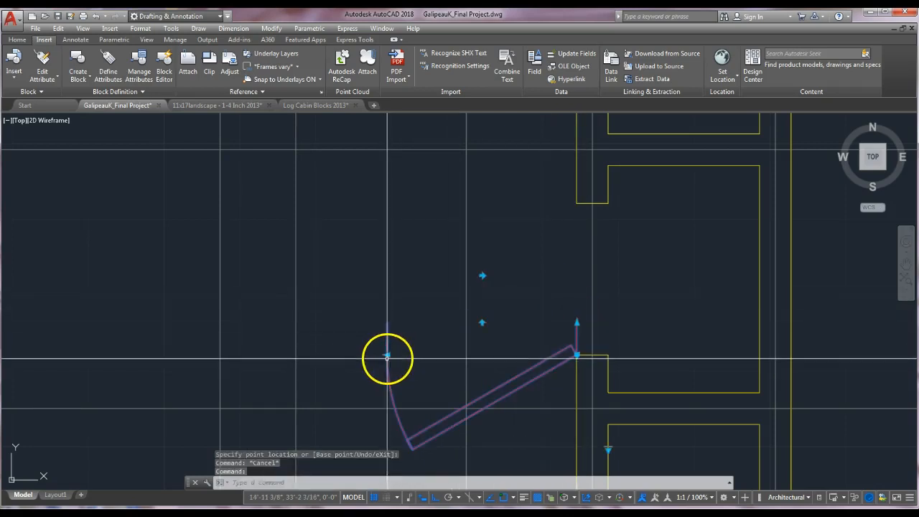
pyautogui.click(387, 356)
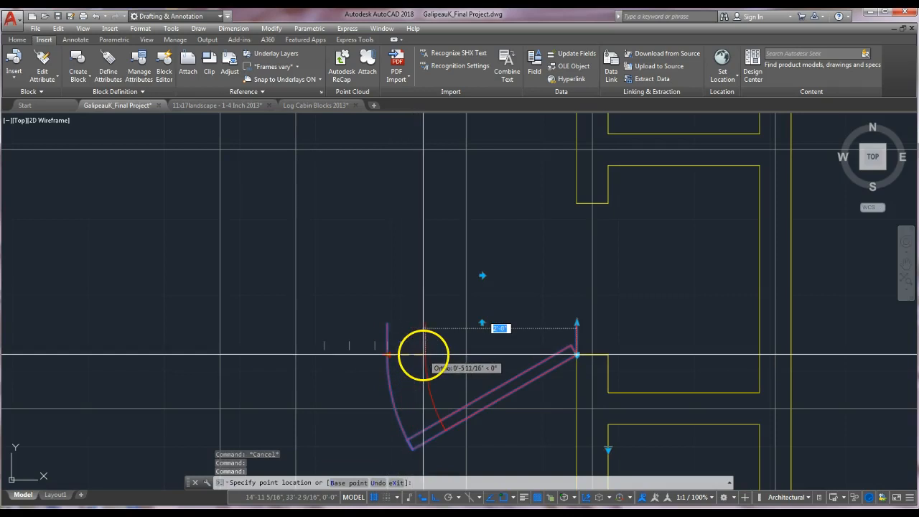
pyautogui.press('Escape')
pyautogui.press('Escape')
# Rotate the lower door block about its hinge corner with ortho turned on.
pyautogui.write('ro')
pyautogui.press('Return')
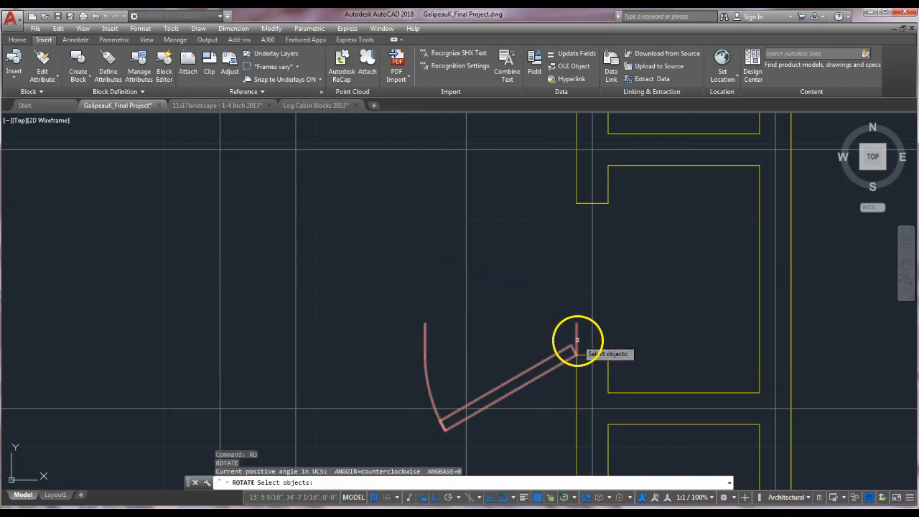
pyautogui.click(576, 340)
pyautogui.press('Return')
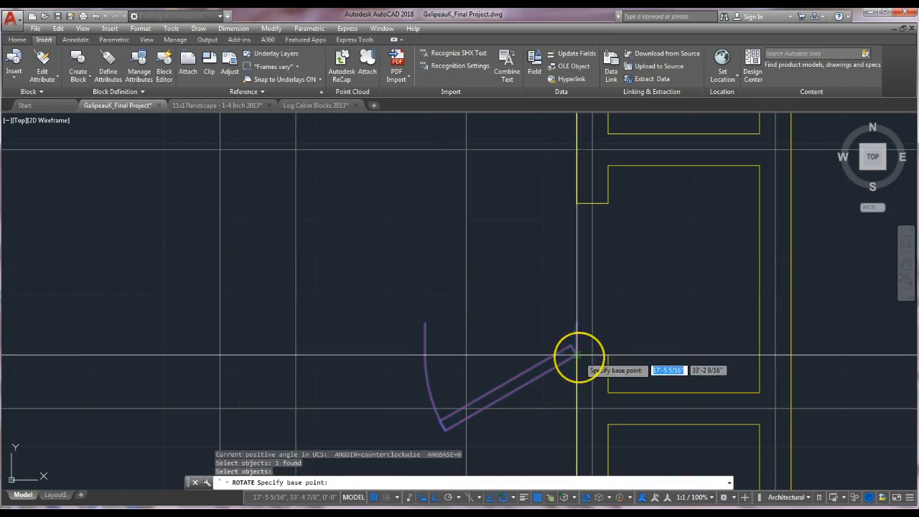
pyautogui.click(577, 355)
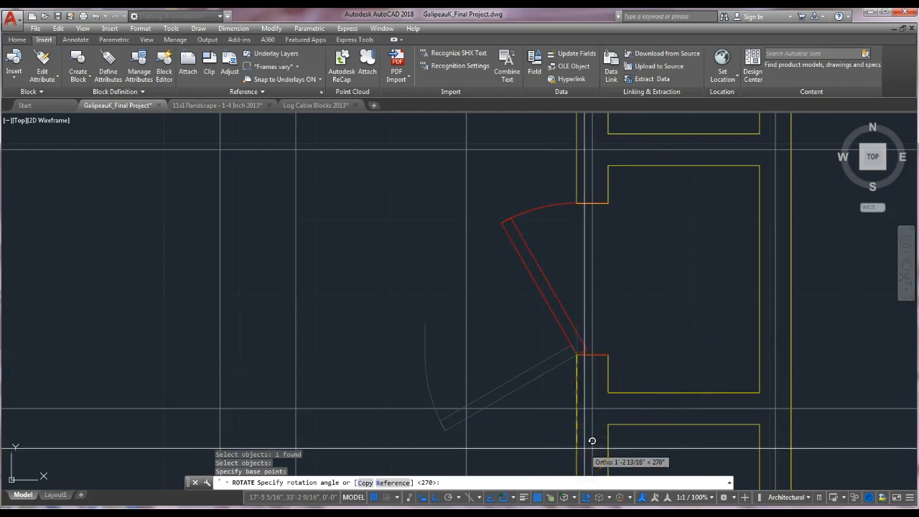
pyautogui.press('Escape')
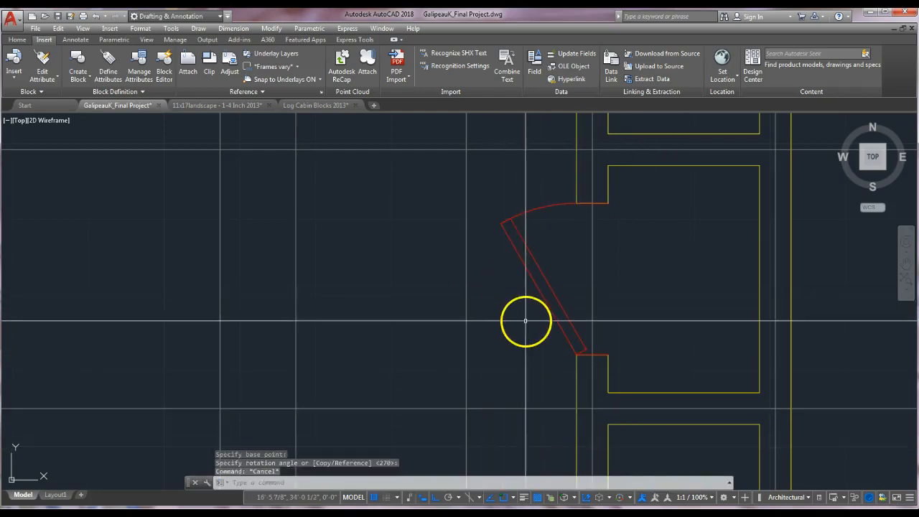
# Flip the lower door block's swing with its grips so it opens 90° toward the left room.
pyautogui.scroll(-5, 548, 345)
pyautogui.click(532, 316)
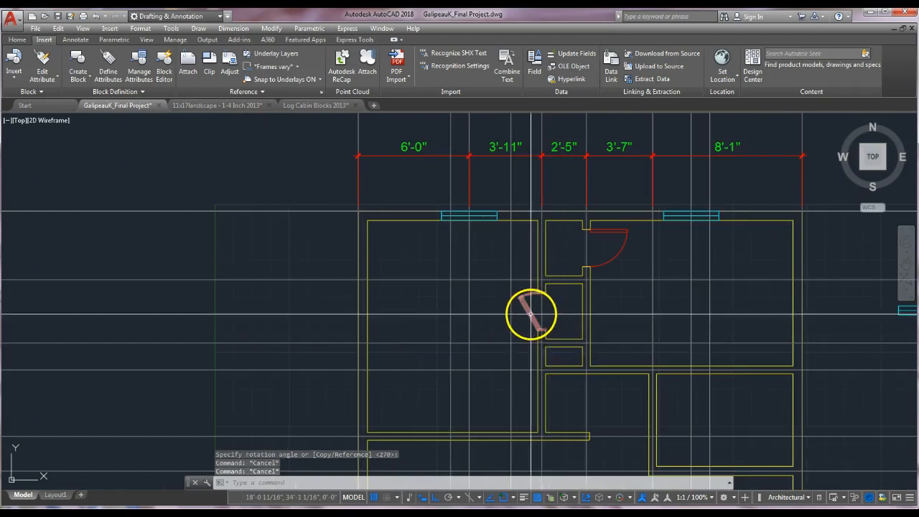
pyautogui.scroll(4, 531, 317)
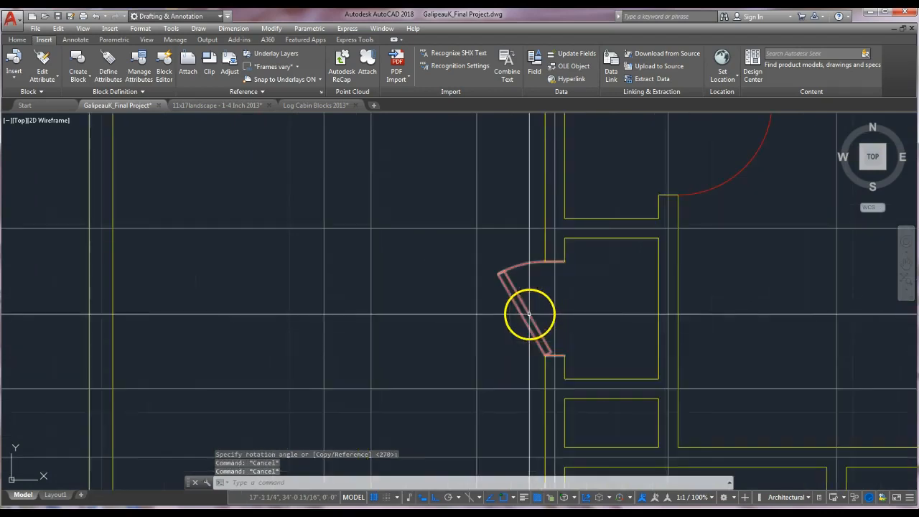
pyautogui.click(486, 375)
pyautogui.click(517, 419)
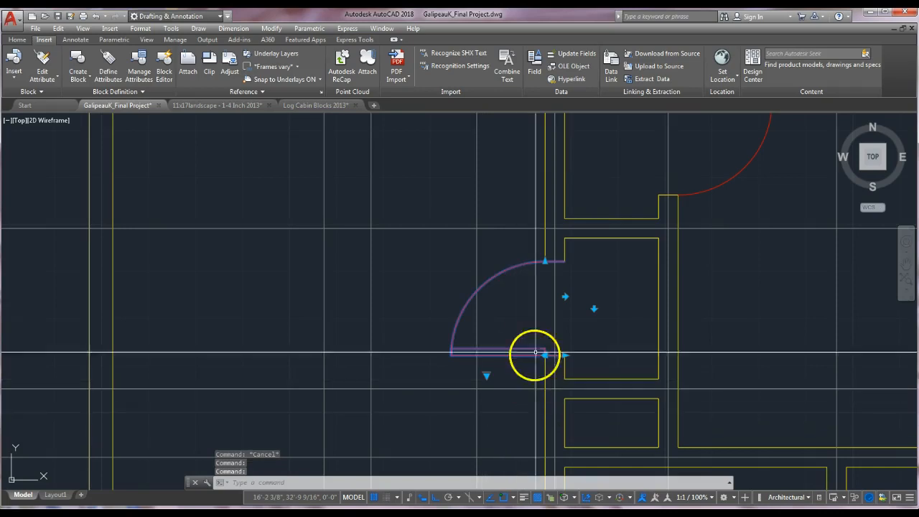
pyautogui.press('Escape')
pyautogui.press('Escape')
# Make Walls the current layer and draw a short line across the lower end of the partition wall.
pyautogui.scroll(-3, 617, 327)
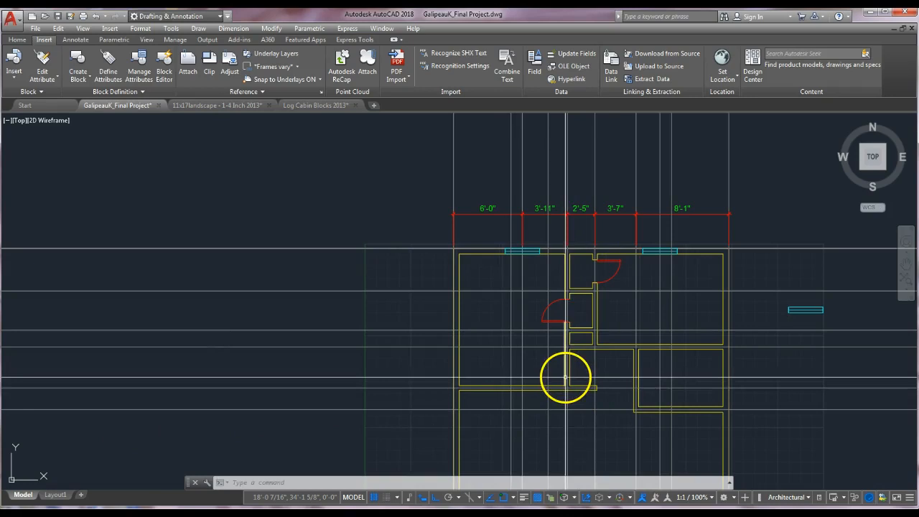
pyautogui.scroll(4, 565, 378)
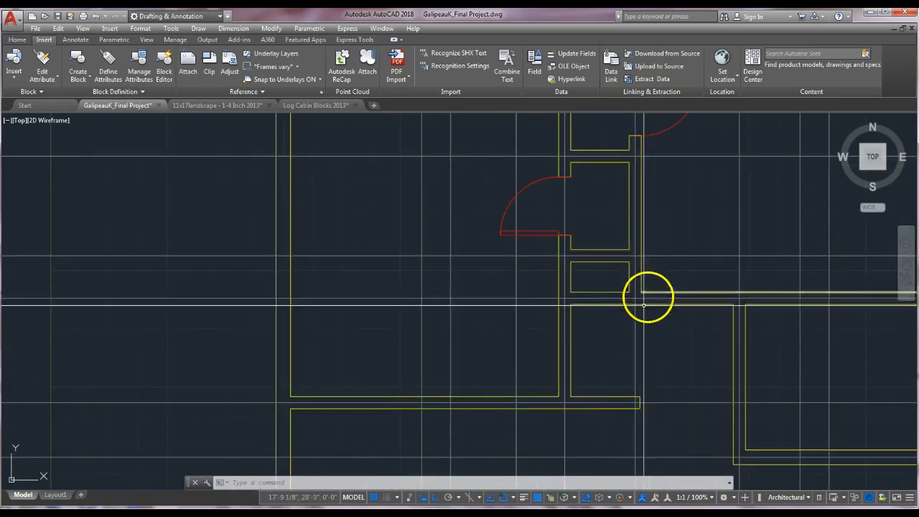
pyautogui.scroll(3, 579, 363)
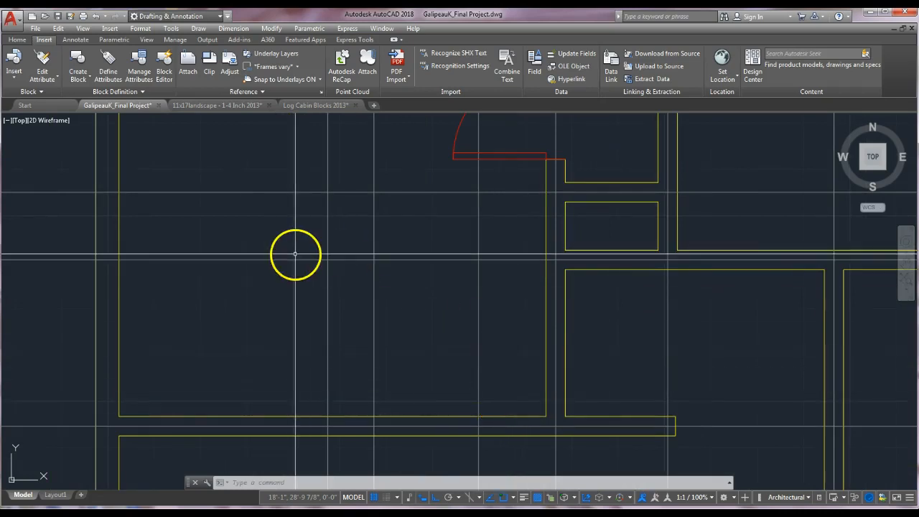
pyautogui.click(18, 40)
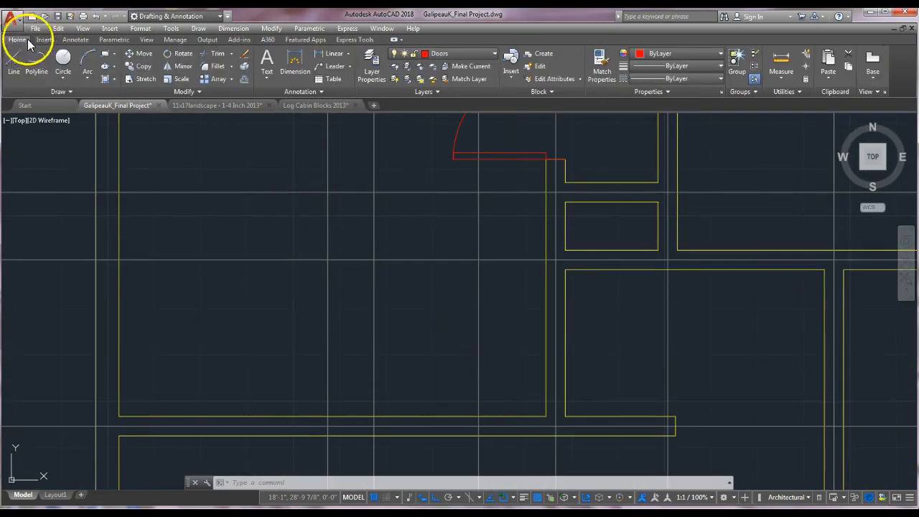
pyautogui.click(471, 52)
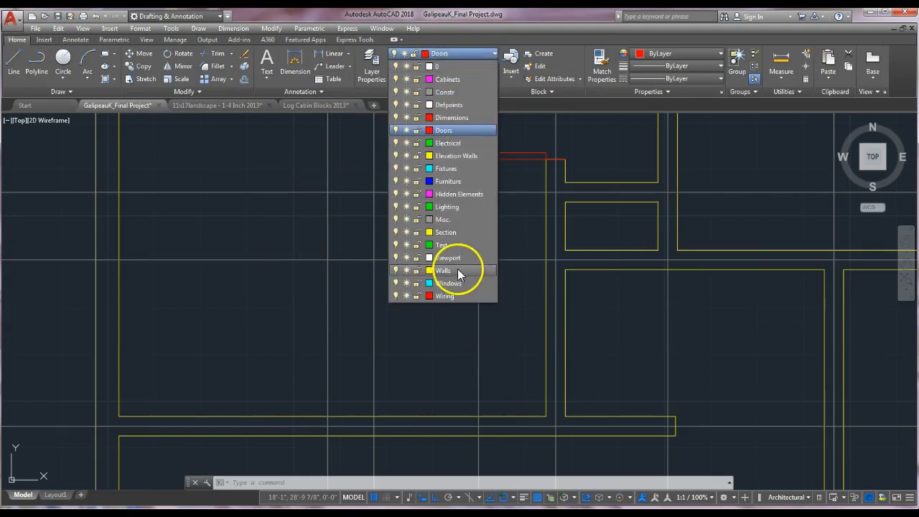
pyautogui.click(445, 271)
pyautogui.click(16, 65)
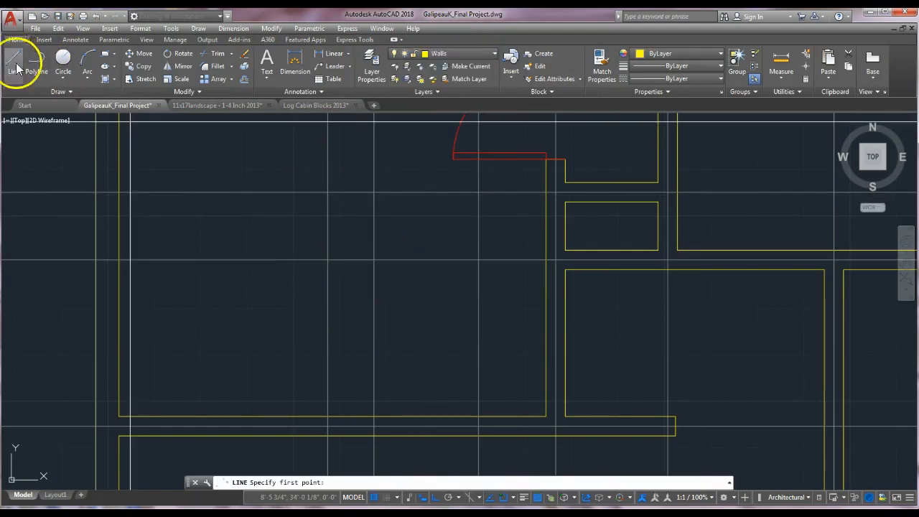
pyautogui.scroll(4, 509, 399)
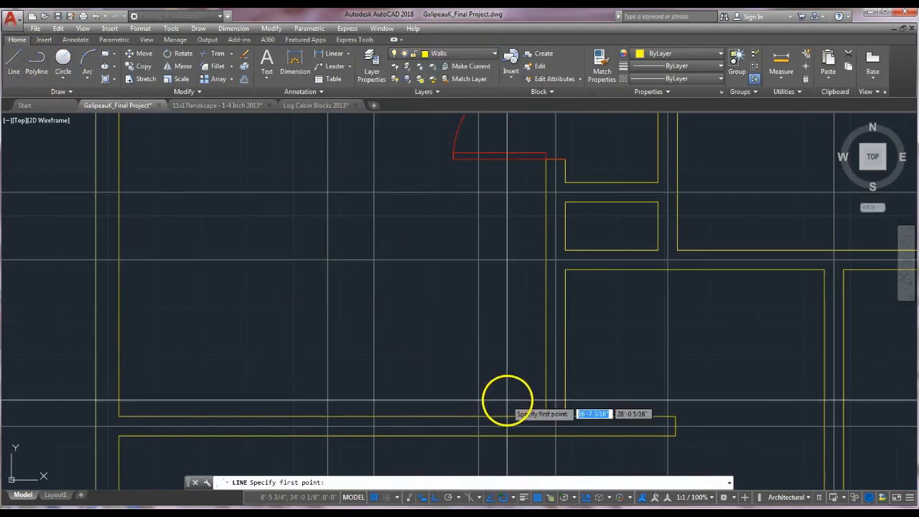
pyautogui.click(567, 428)
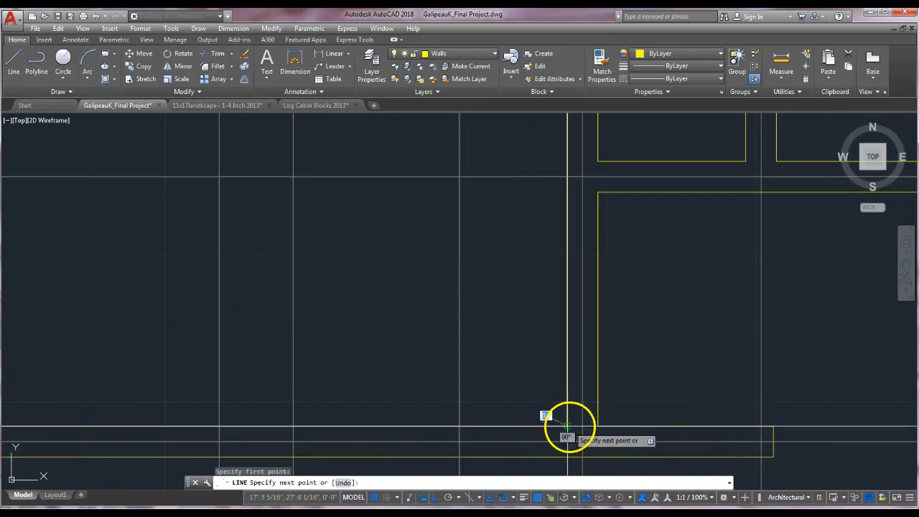
pyautogui.click(611, 413)
pyautogui.press('Return')
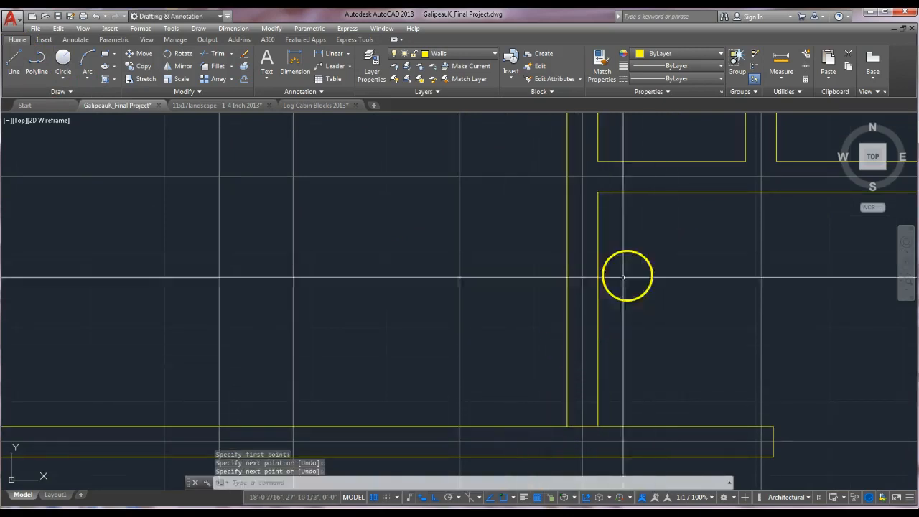
pyautogui.press('Escape')
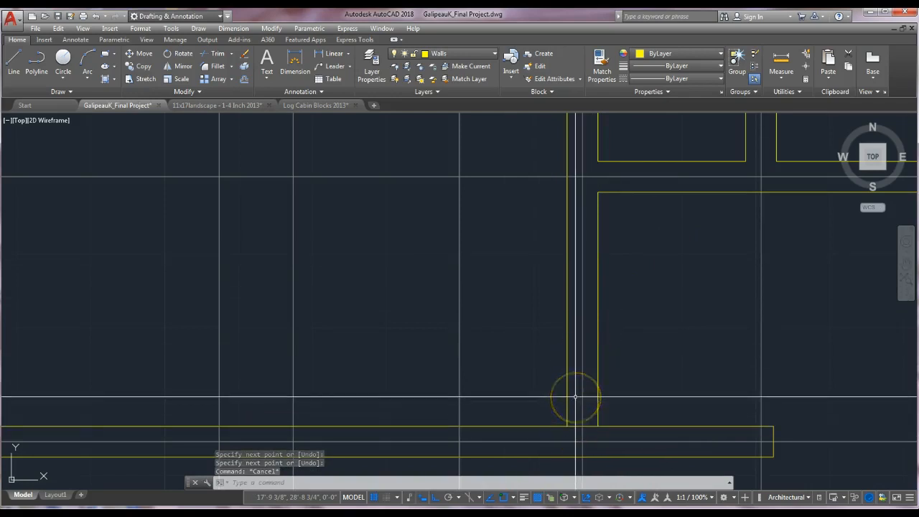
# Move the new wall line 4 inches up along the partition wall.
pyautogui.press('Return')
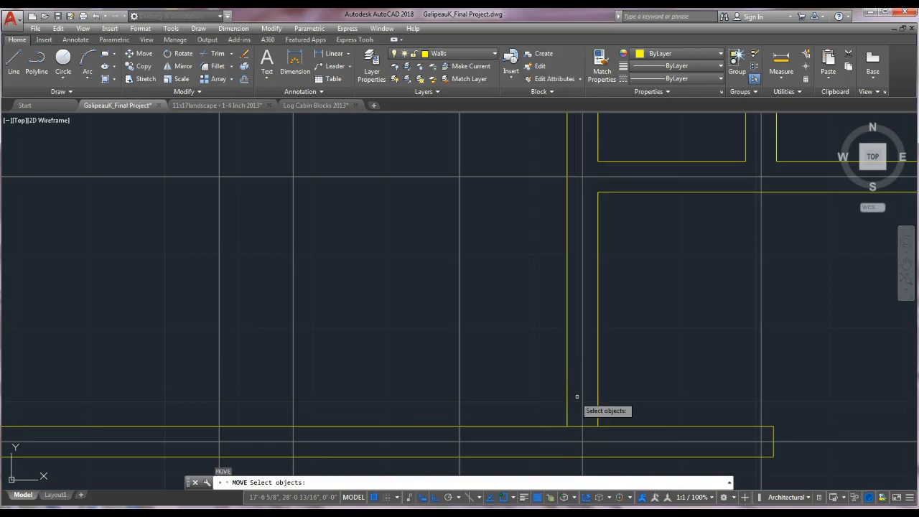
pyautogui.click(569, 403)
pyautogui.press('Return')
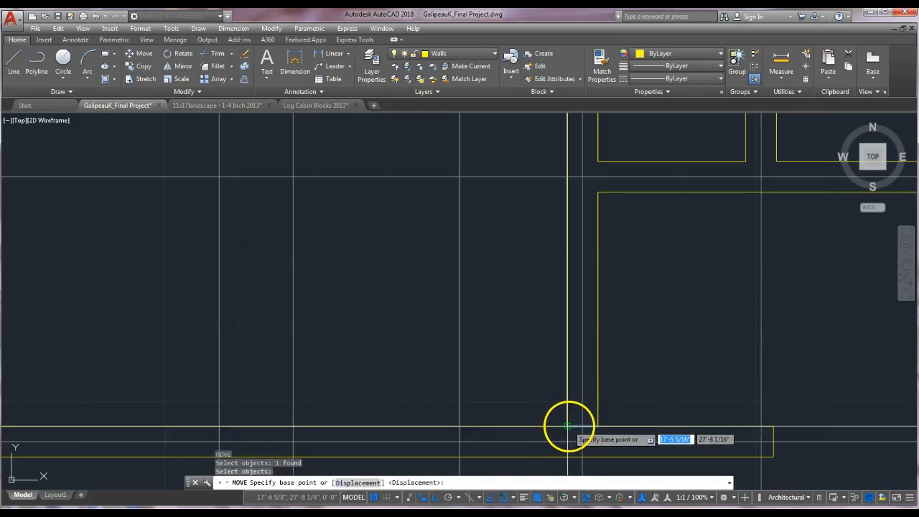
pyautogui.click(568, 427)
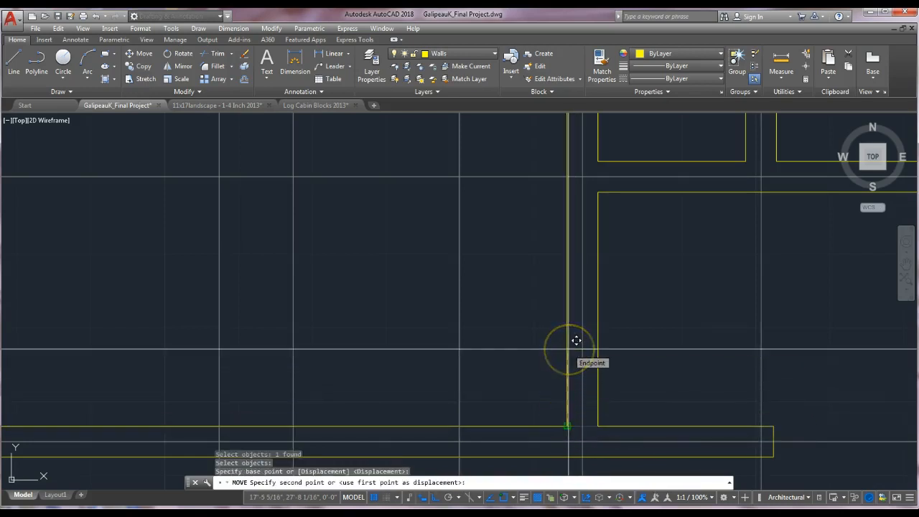
pyautogui.write('4')
pyautogui.press('Return')
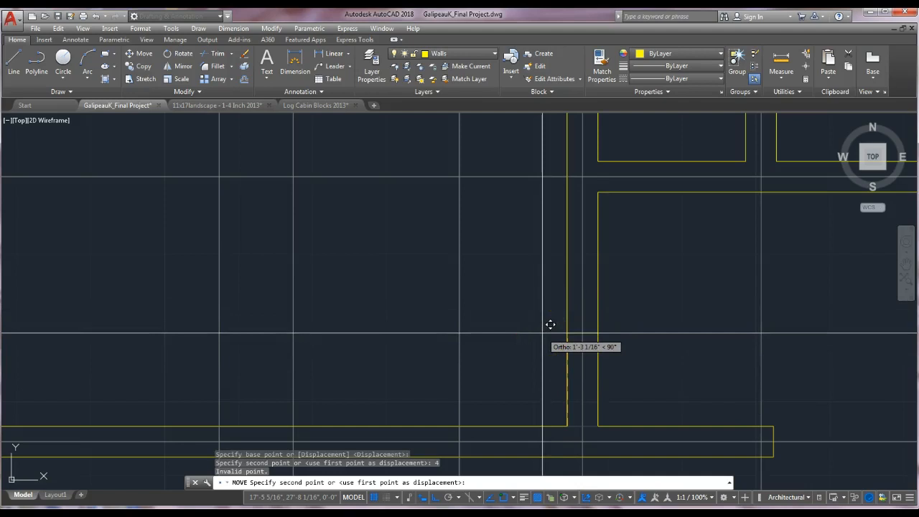
pyautogui.write('4')
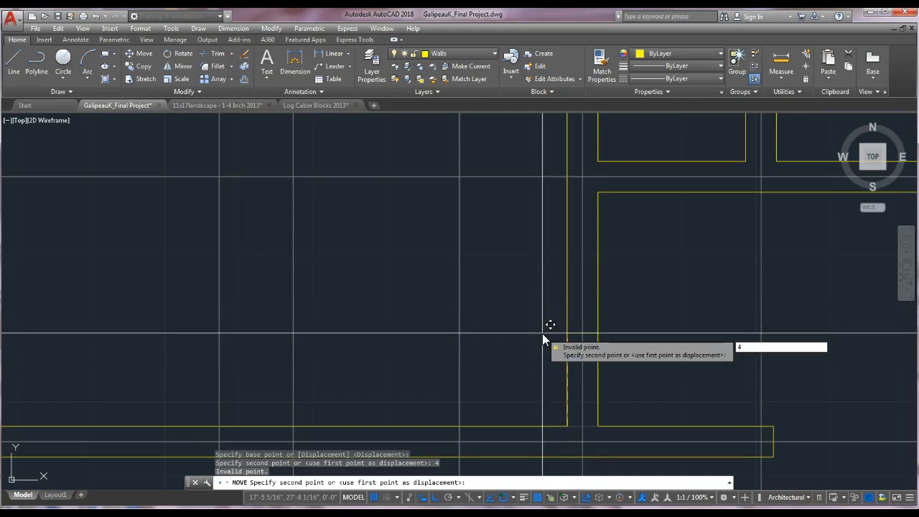
pyautogui.press('Return')
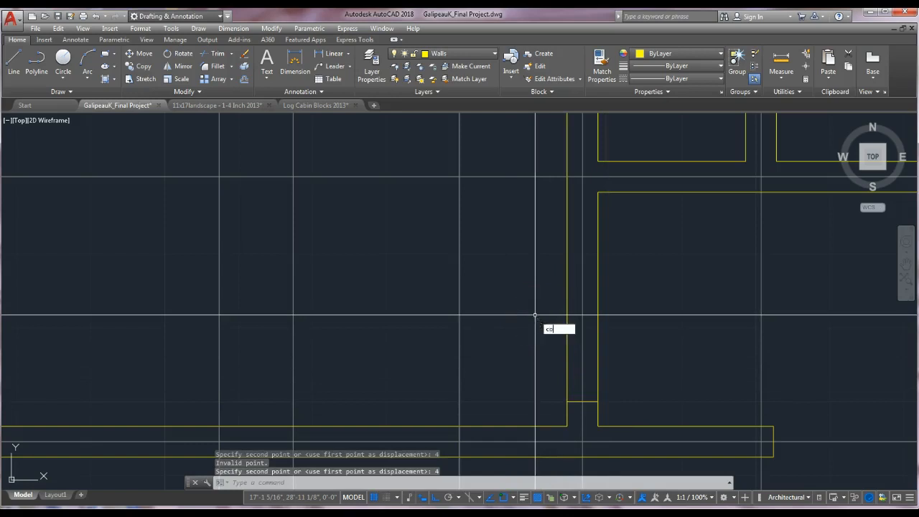
# Copy the short wall line 2'6" up along the partition wall to mark the doorway's other edge.
pyautogui.write('co')
pyautogui.press('Return')
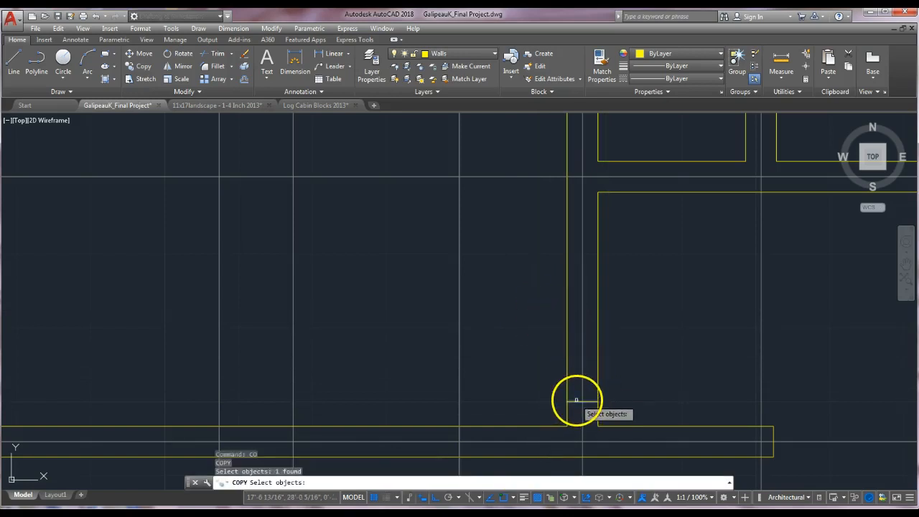
pyautogui.press('Return')
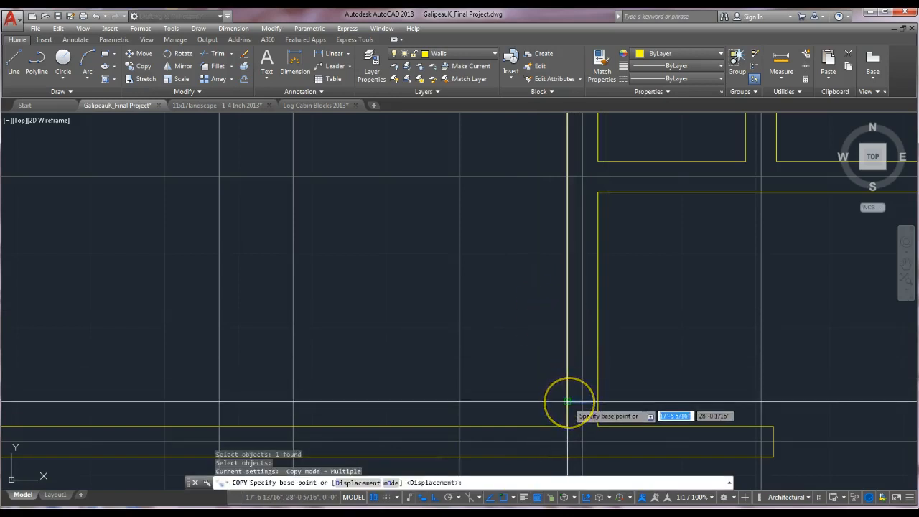
pyautogui.click(568, 402)
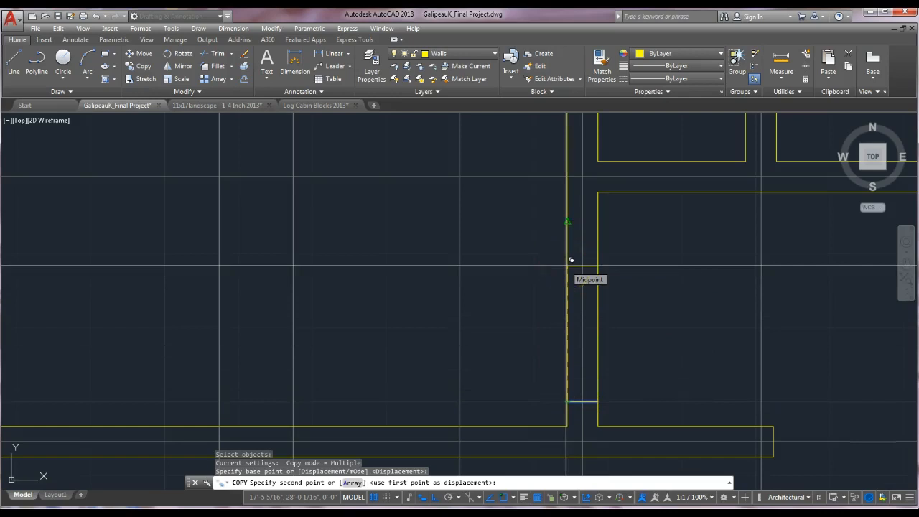
pyautogui.write("2'6")
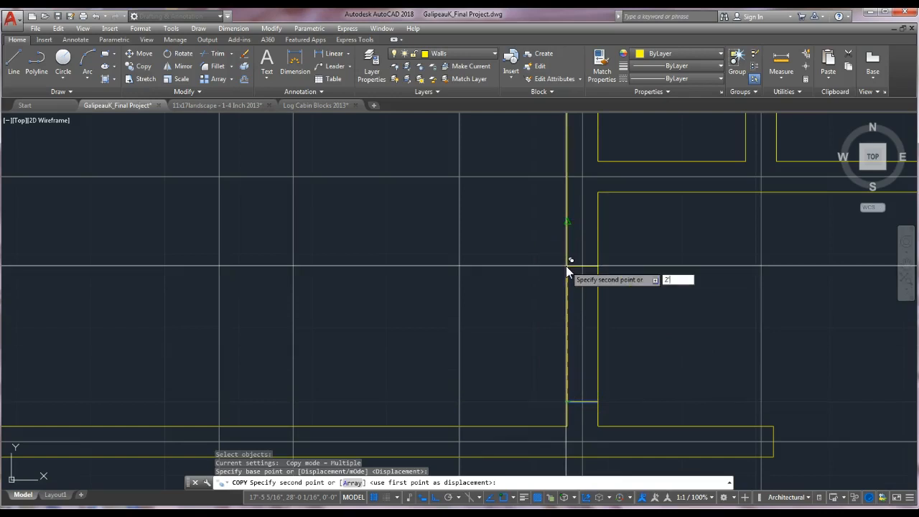
pyautogui.press('Return')
pyautogui.press('Escape')
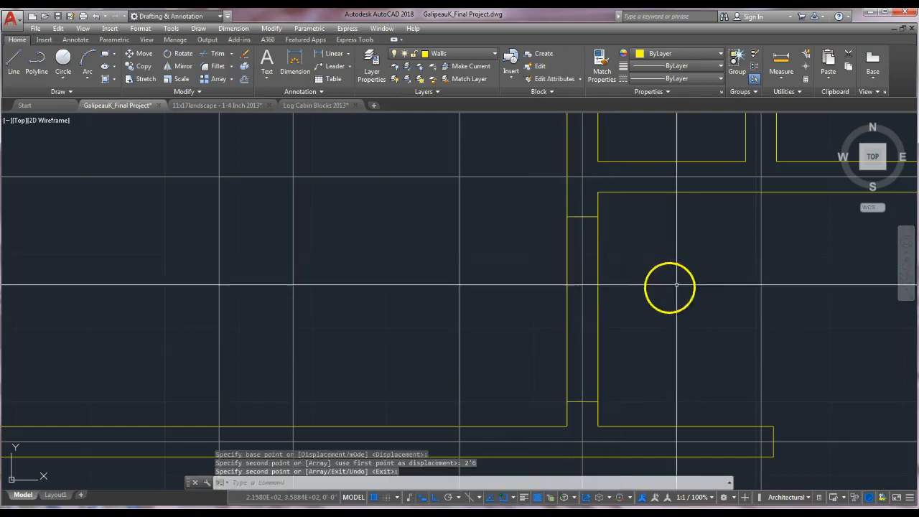
# Trim the partition wall lines between the two short lines to open the doorway.
pyautogui.write('tr')
pyautogui.press('Return')
pyautogui.click(590, 216)
pyautogui.click(590, 401)
pyautogui.press('Return')
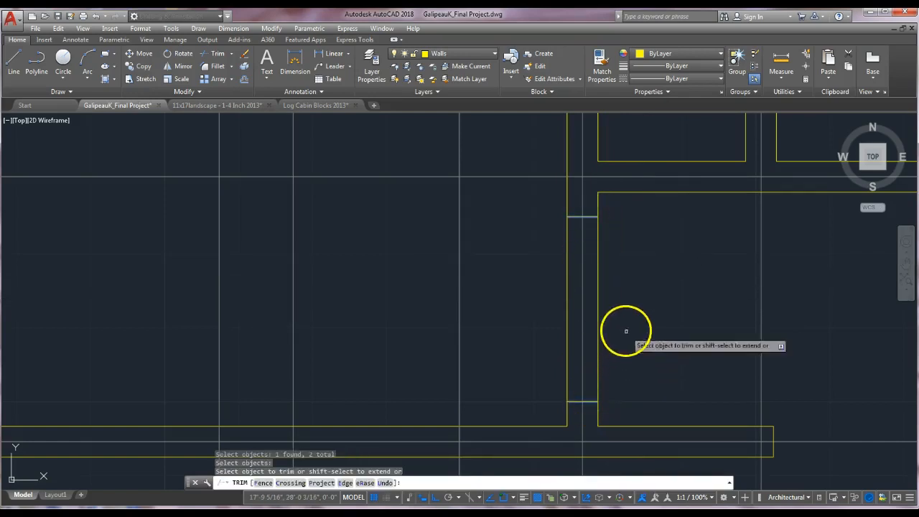
pyautogui.click(597, 329)
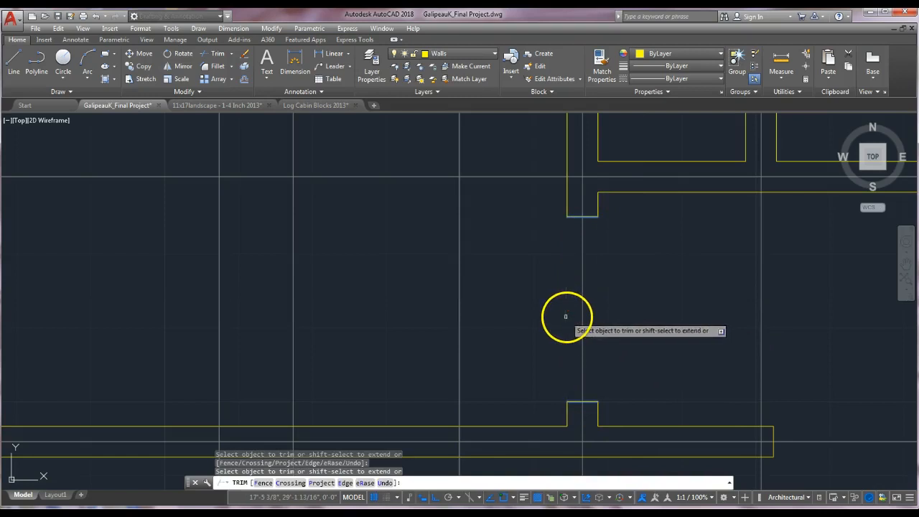
pyautogui.press('Escape')
# Draw a short line perpendicular across the horizontal wall where it meets the partition wall.
pyautogui.scroll(-3, 644, 304)
pyautogui.moveTo(644, 303); pyautogui.dragTo(555, 349, button='middle')
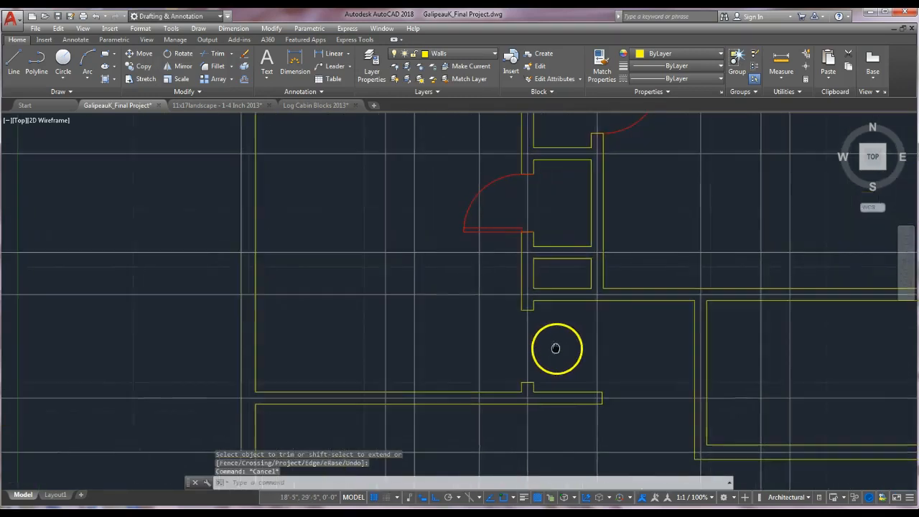
pyautogui.scroll(2, 603, 294)
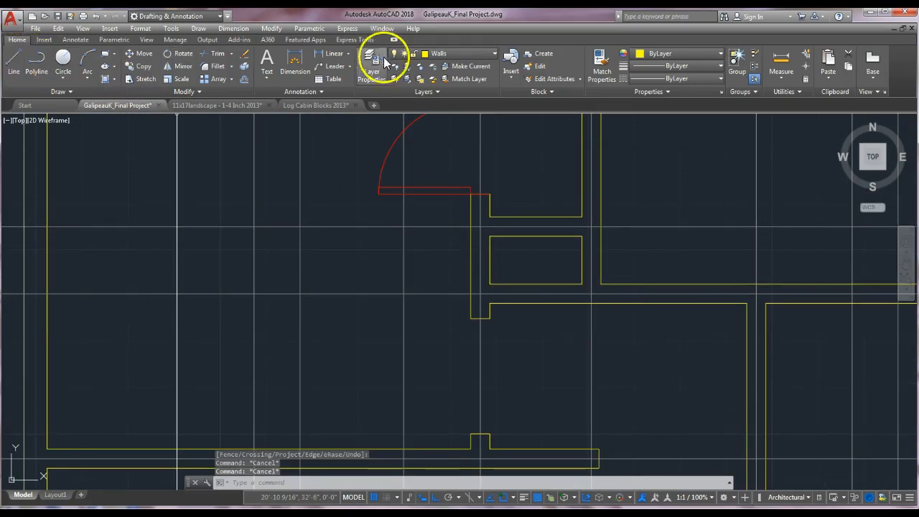
pyautogui.click(13, 63)
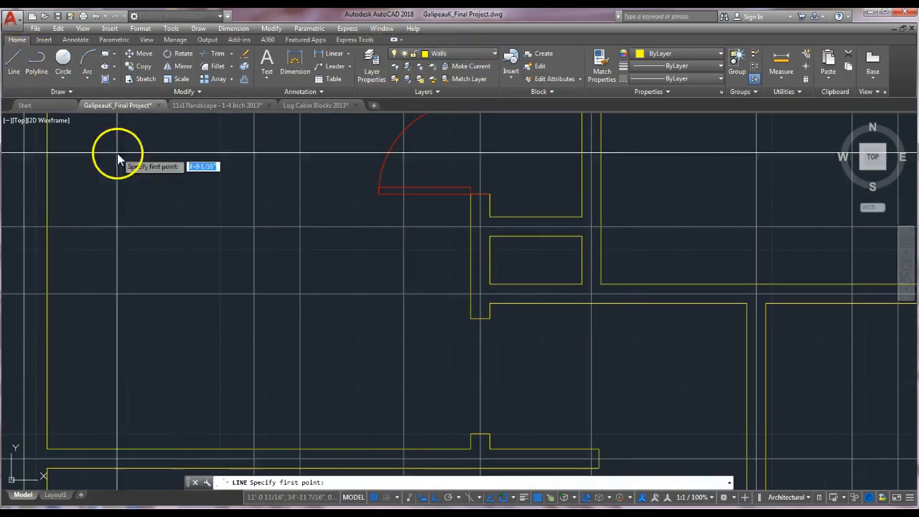
pyautogui.scroll(2, 575, 294)
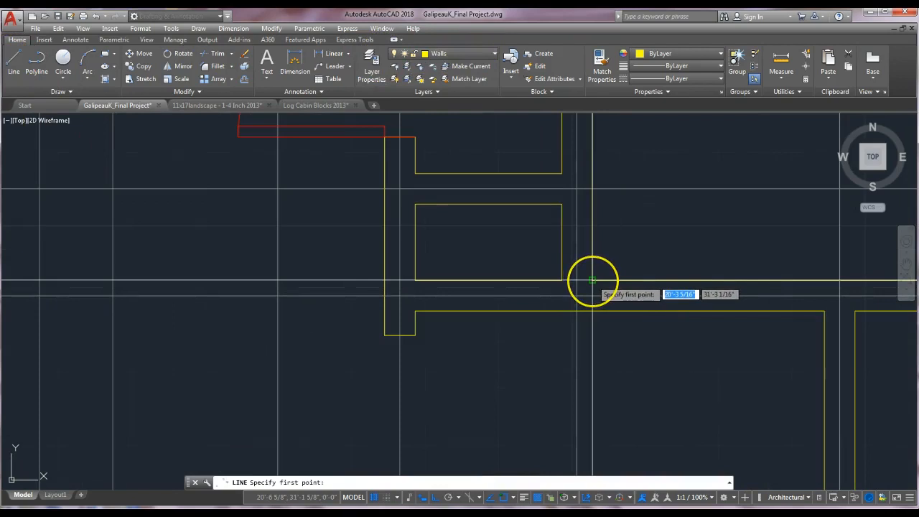
pyautogui.click(592, 280)
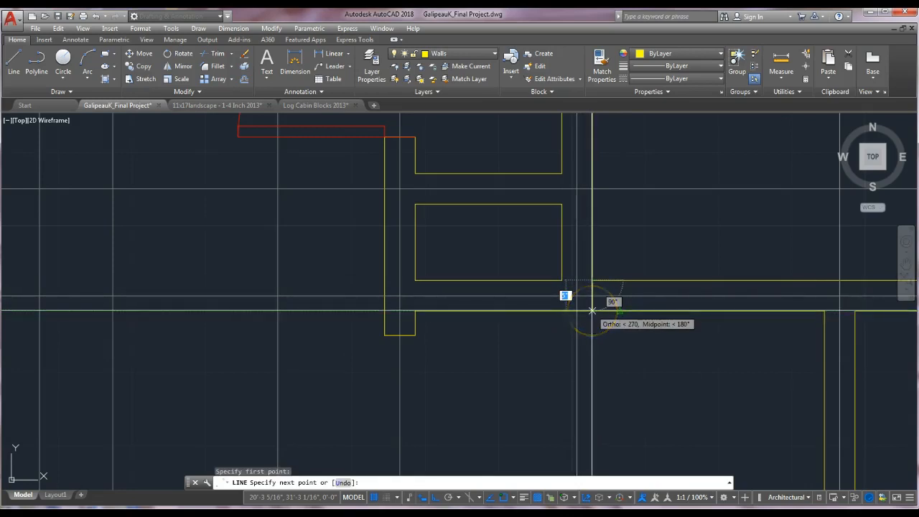
pyautogui.click(513, 498)
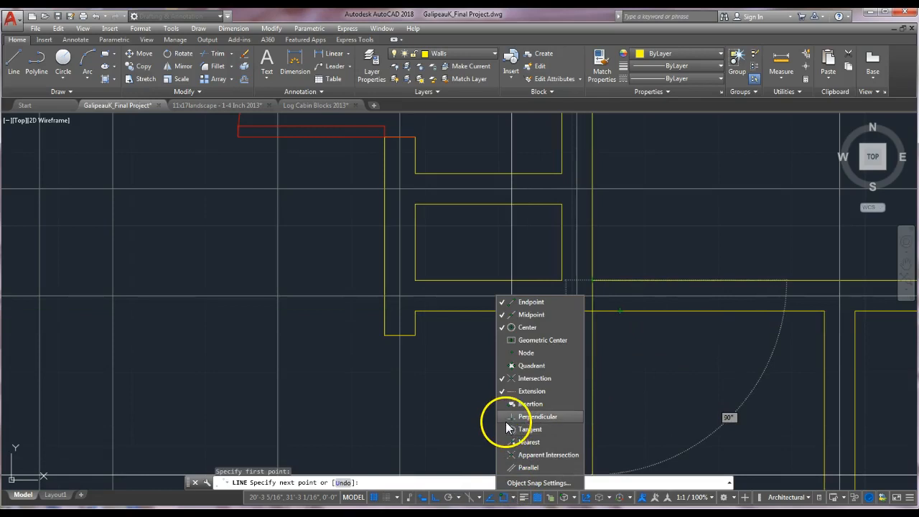
pyautogui.click(603, 416)
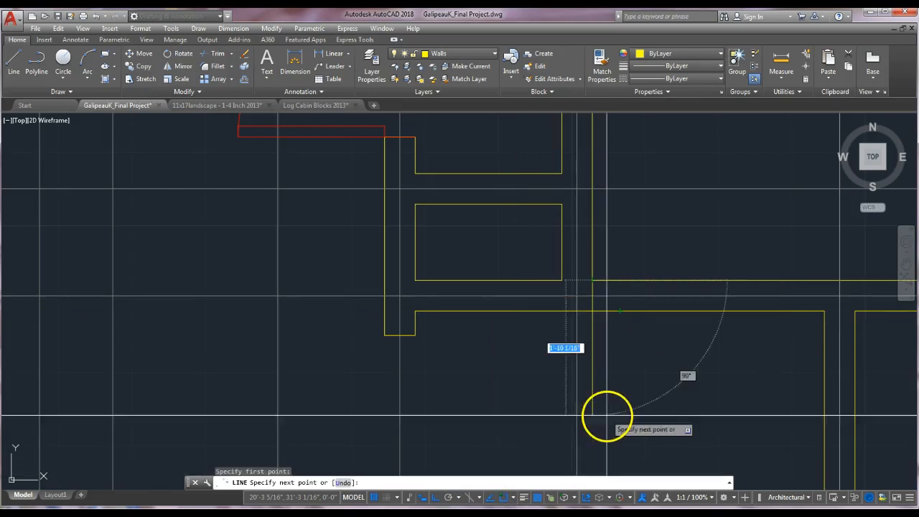
pyautogui.click(592, 311)
pyautogui.press('Return')
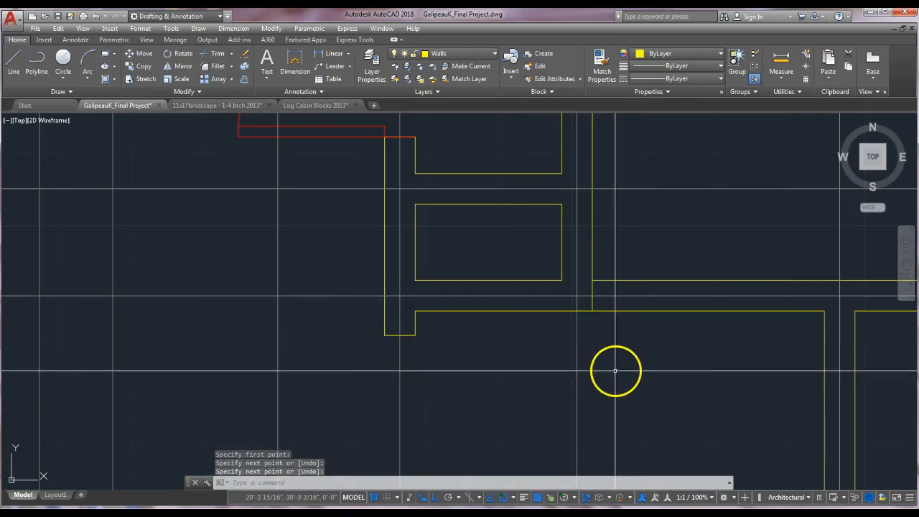
pyautogui.press('Escape')
# Move the new wall line 4 inches to the right along the horizontal wall.
pyautogui.write('m')
pyautogui.press('Return')
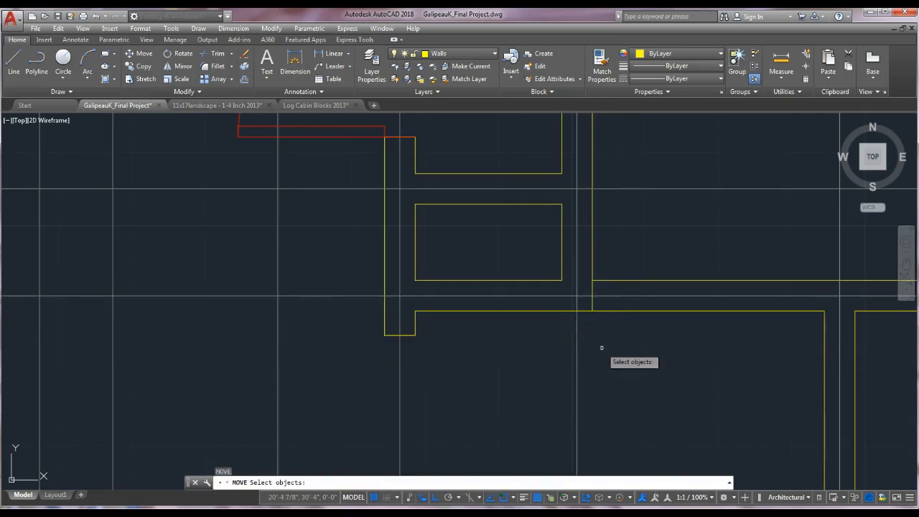
pyautogui.click(593, 287)
pyautogui.press('Return')
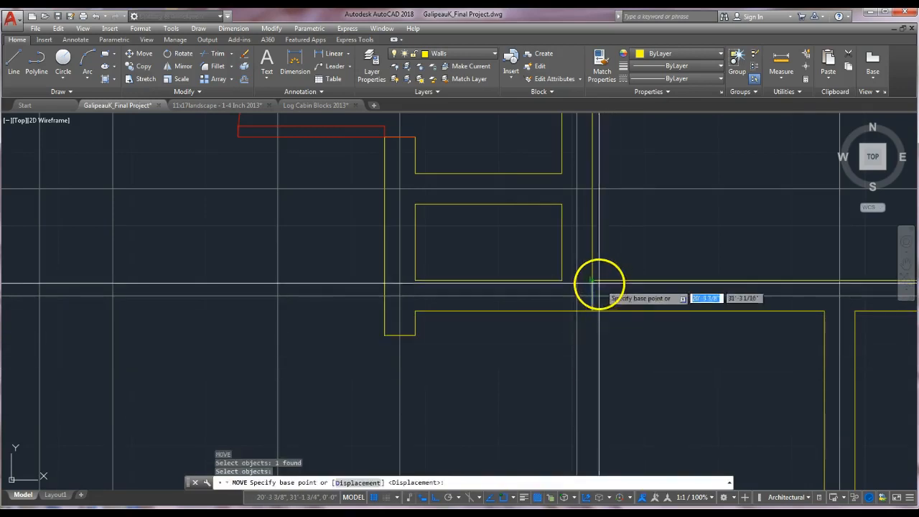
pyautogui.click(592, 280)
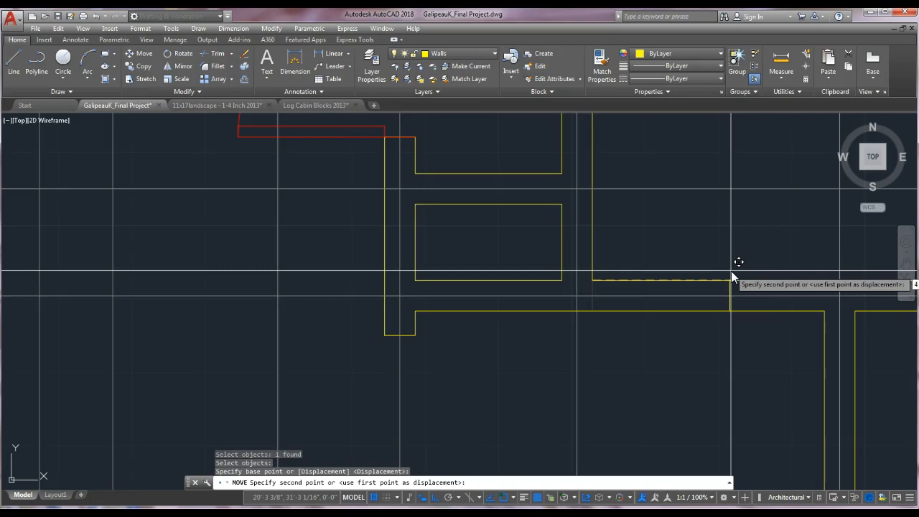
pyautogui.write('4')
pyautogui.press('Return')
pyautogui.click(691, 259)
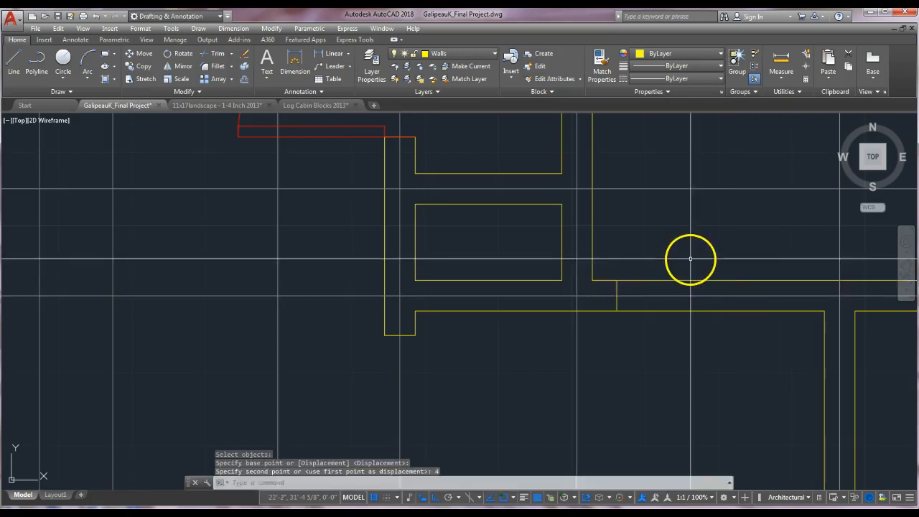
# Copy that wall line 2'6" to the right along the horizontal wall.
pyautogui.press('Return')
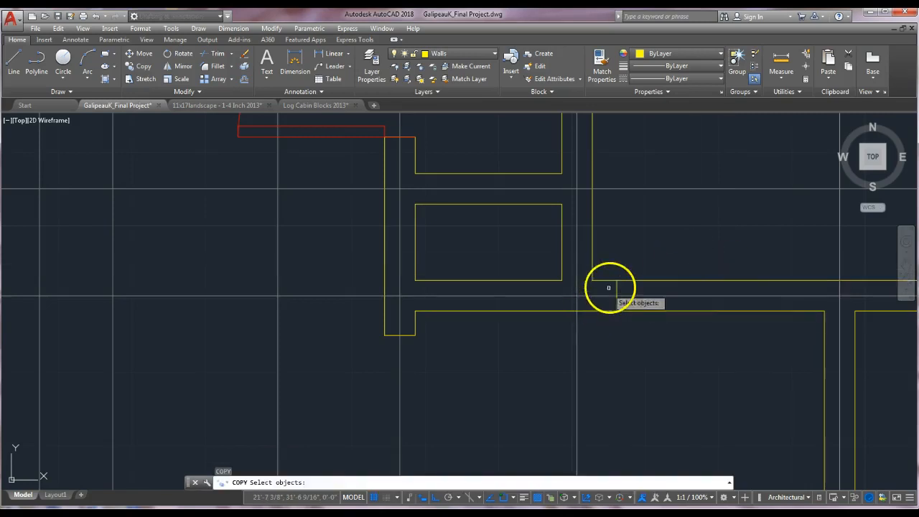
pyautogui.press('Return')
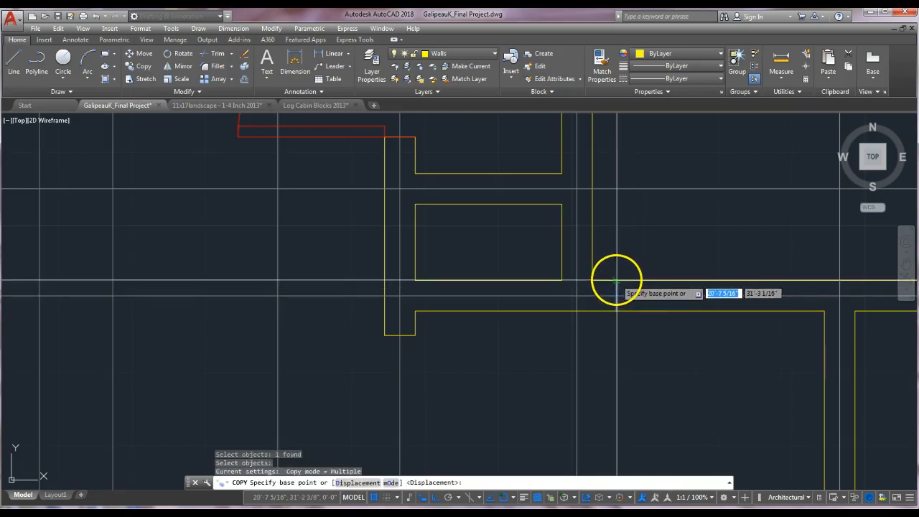
pyautogui.click(616, 281)
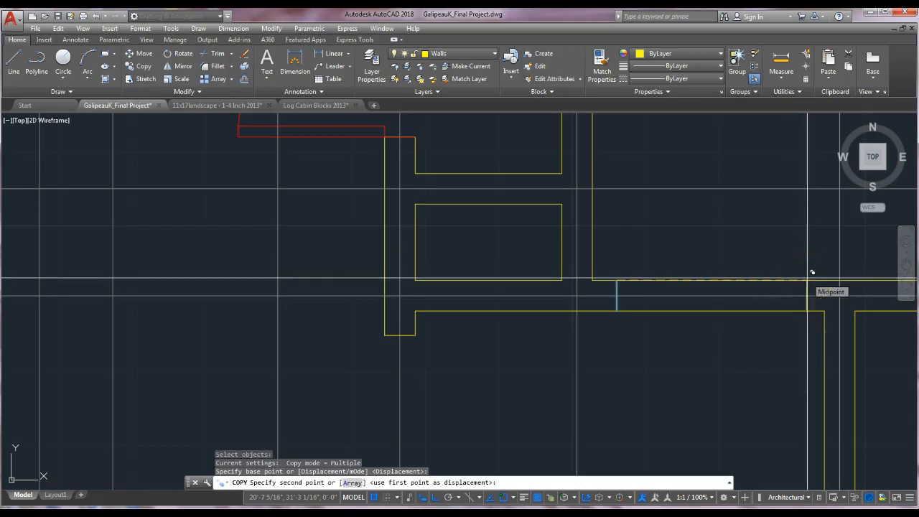
pyautogui.write("2'6")
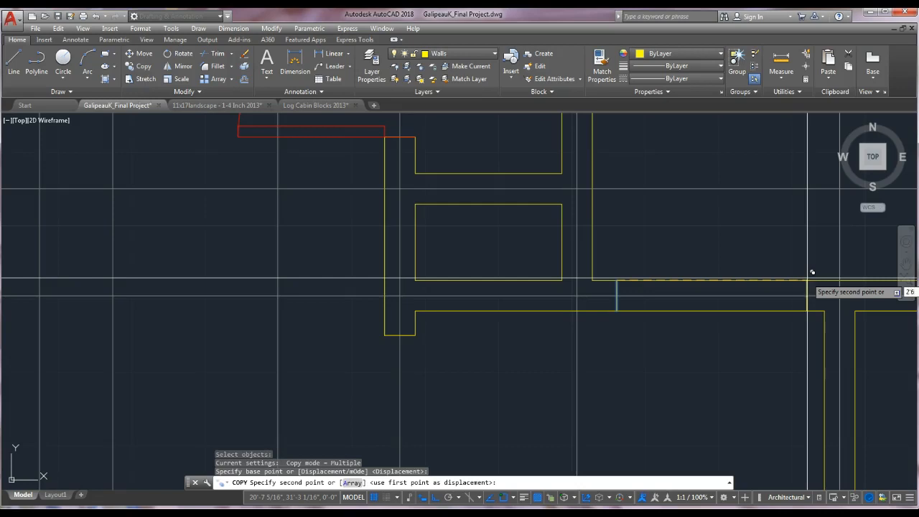
pyautogui.press('Return')
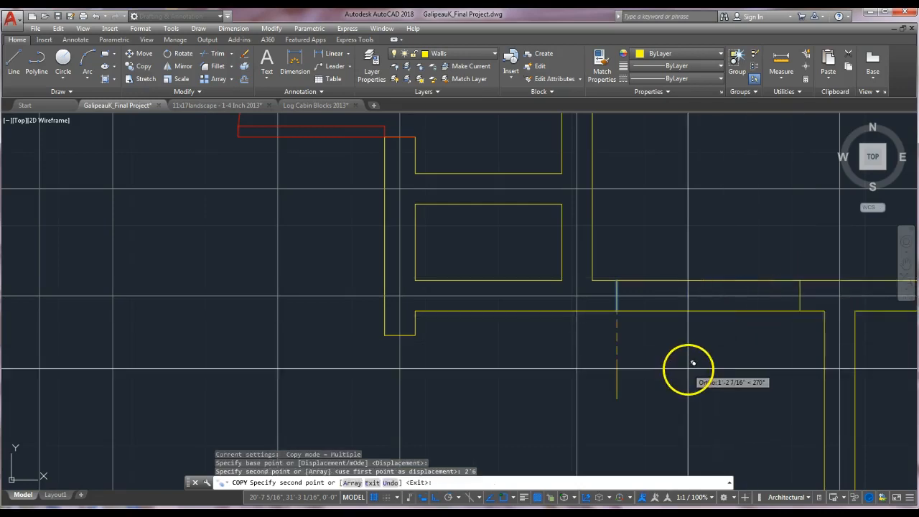
pyautogui.scroll(-2, 693, 363)
pyautogui.press('Escape')
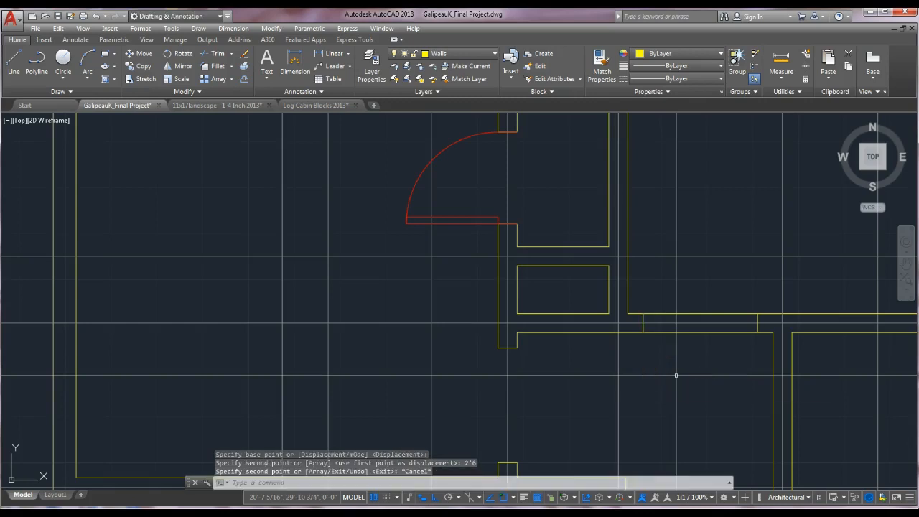
# Trim the horizontal wall lines between the two short lines to open the second doorway.
pyautogui.scroll(2, 693, 314)
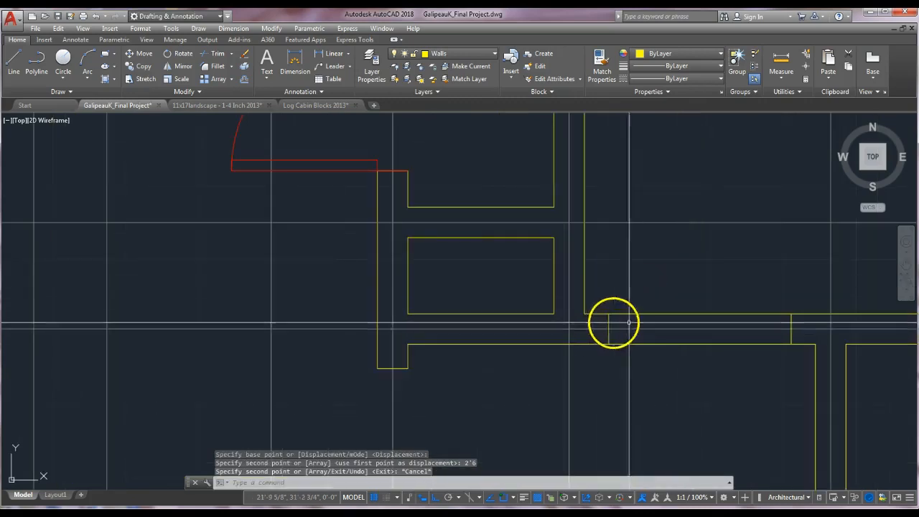
pyautogui.write('TR')
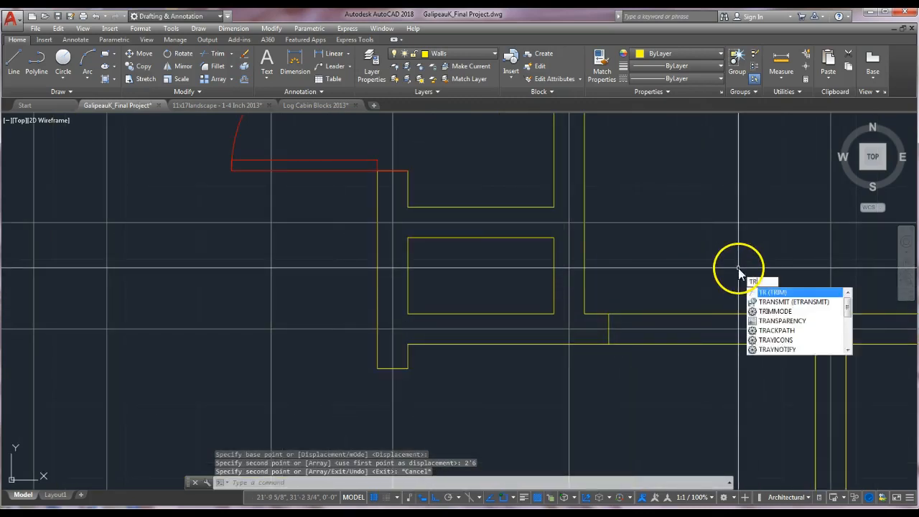
pyautogui.press('Return')
pyautogui.click(791, 327)
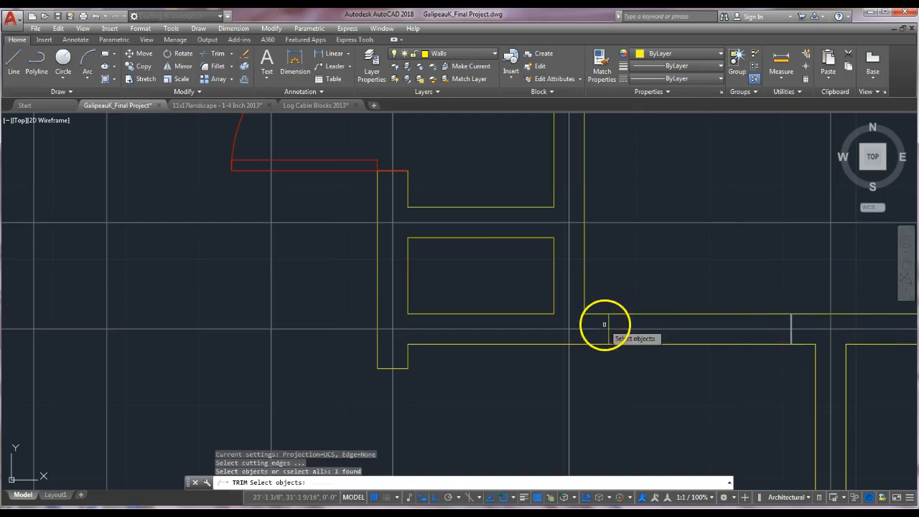
pyautogui.press('Return')
pyautogui.click(642, 314)
pyautogui.click(646, 344)
pyautogui.scroll(-4, 675, 373)
pyautogui.press('Escape')
pyautogui.press('Escape')
# Try to draw a line across the upper wall at the right room's inner corner.
pyautogui.moveTo(677, 373)
pyautogui.mouseDown(button='middle')
pyautogui.moveTo(676, 247)
pyautogui.moveTo(570, 265)
pyautogui.mouseUp(button='middle')
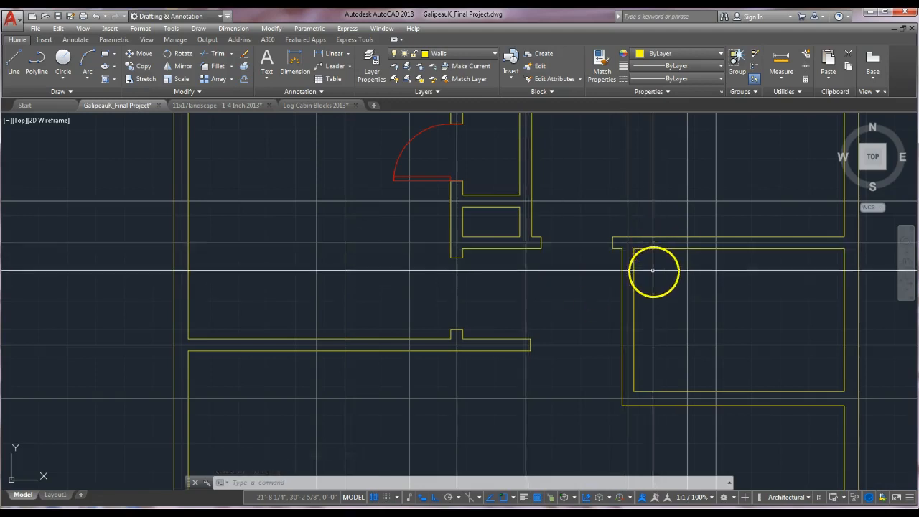
pyautogui.scroll(2, 647, 266)
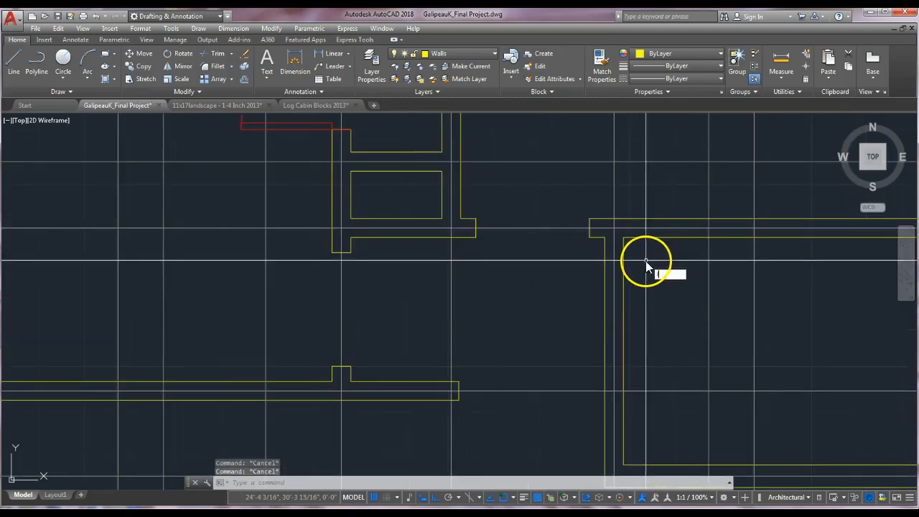
pyautogui.write('l')
pyautogui.press('Return')
pyautogui.click(622, 237)
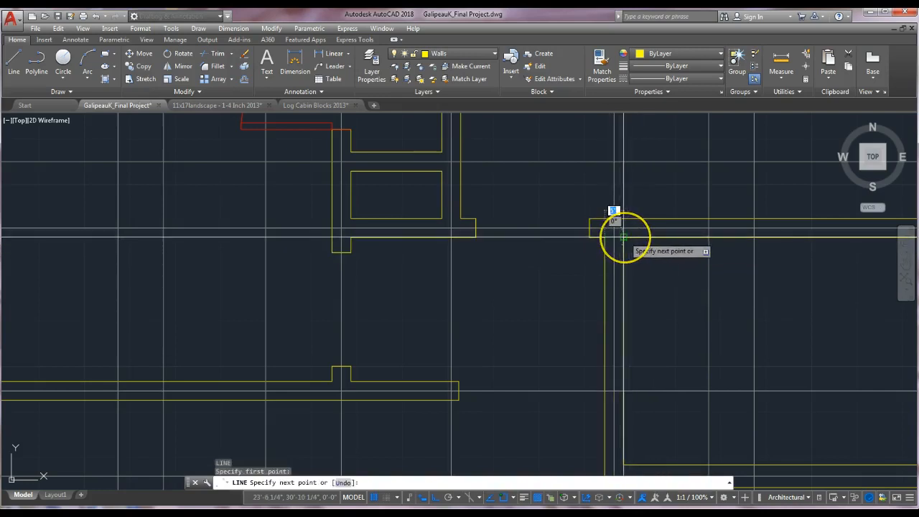
pyautogui.click(622, 237)
pyautogui.press('Return')
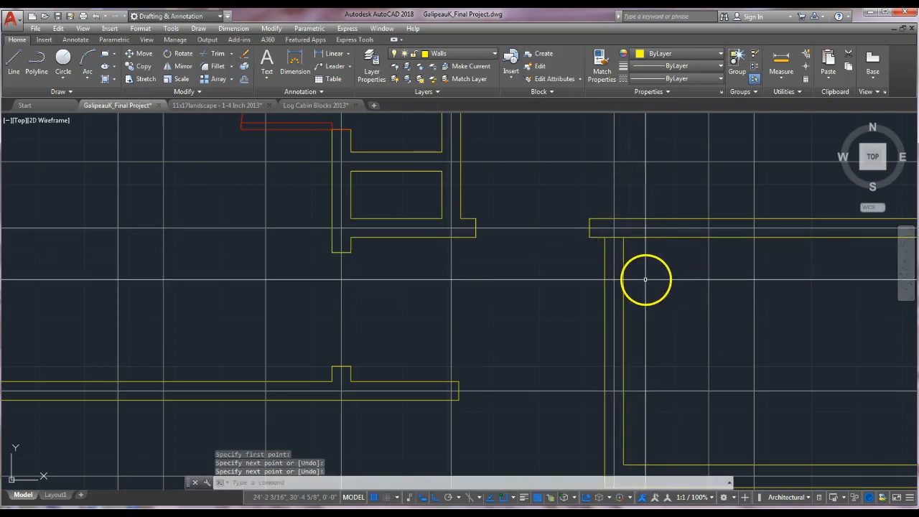
pyautogui.write('m')
pyautogui.press('Return')
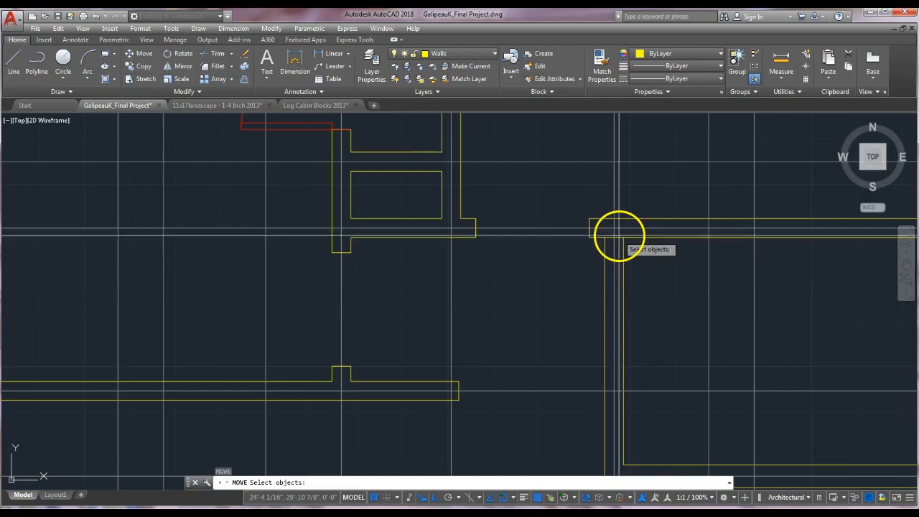
pyautogui.doubleClick(619, 235)
pyautogui.click(619, 239)
pyautogui.press('Escape')
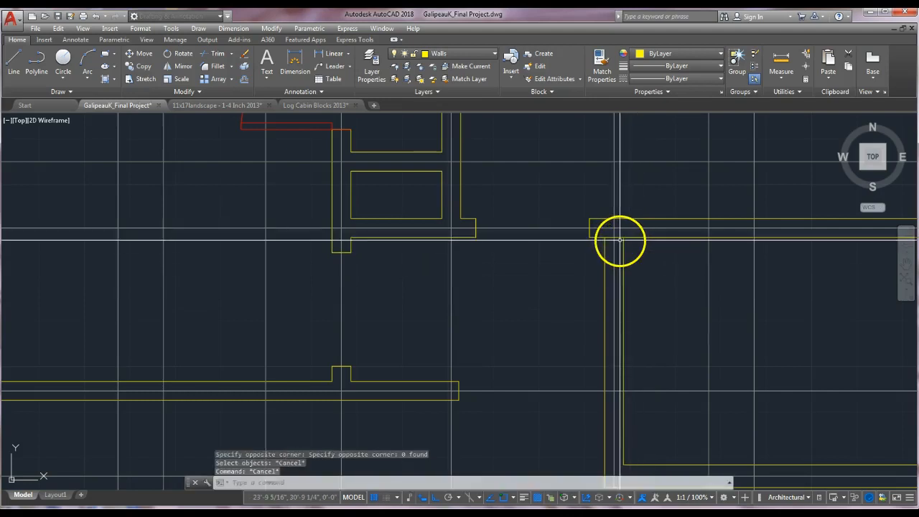
# Move the short line 4 inches down along the vertical wall of the right room.
pyautogui.press('Return')
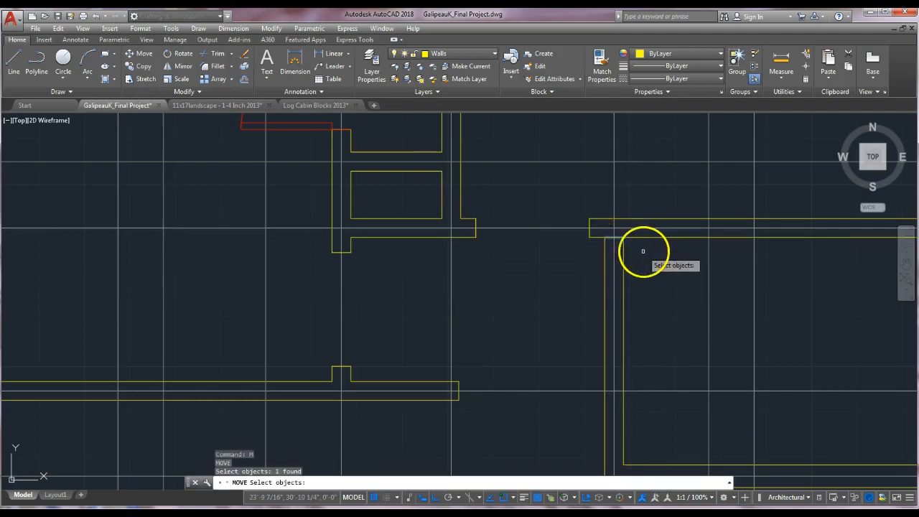
pyautogui.press('Return')
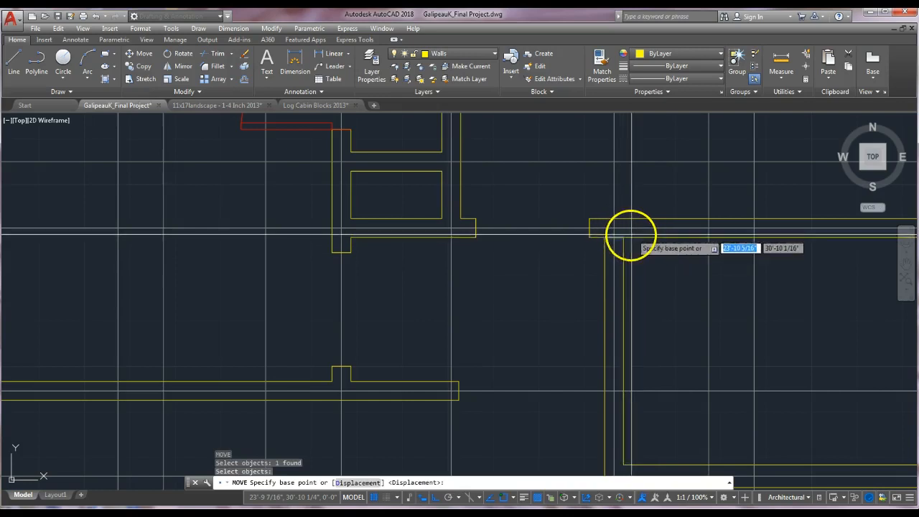
pyautogui.click(631, 232)
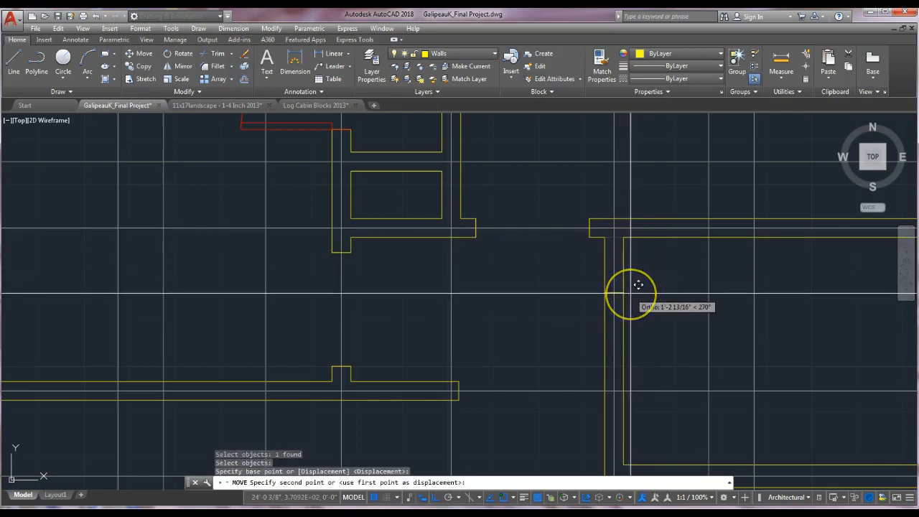
pyautogui.write('4')
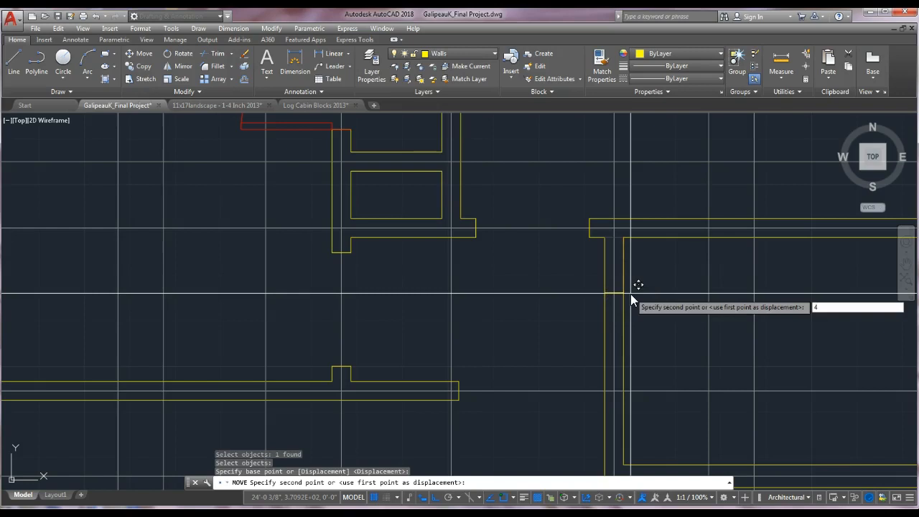
pyautogui.press('Return')
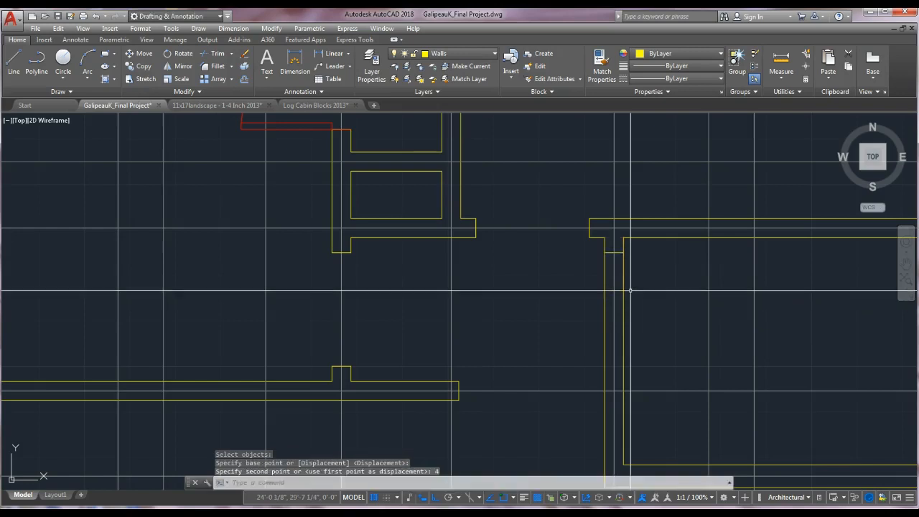
# Copy that short line 2'6" down along the vertical wall.
pyautogui.write('co')
pyautogui.press('Return')
pyautogui.click(616, 254)
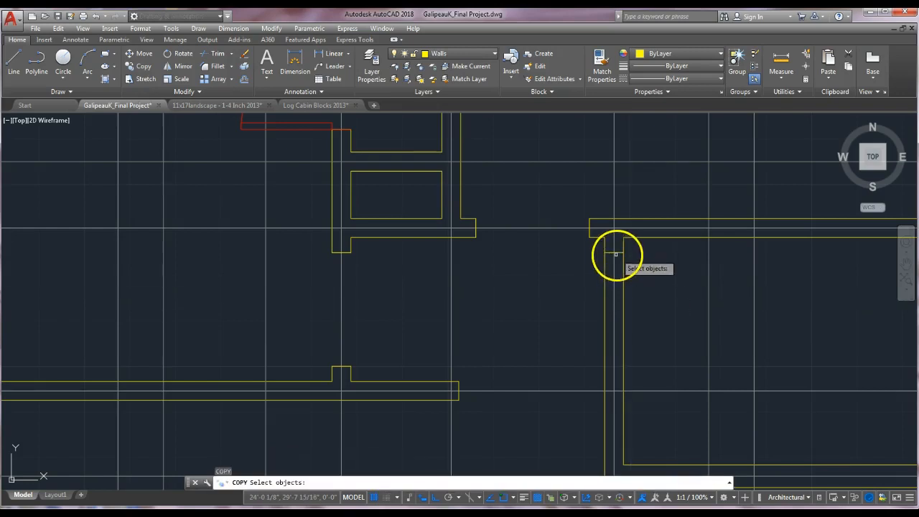
pyautogui.press('Return')
pyautogui.click(625, 251)
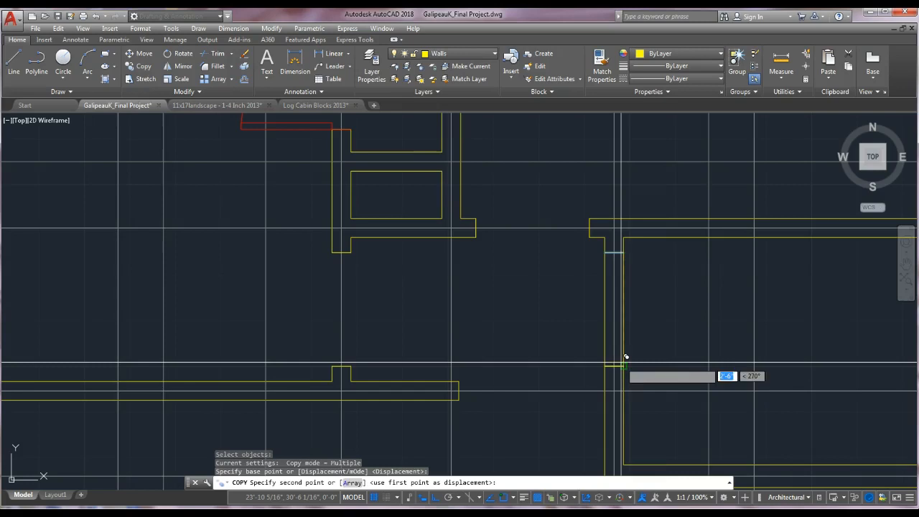
pyautogui.write("2'6")
pyautogui.press('Return')
pyautogui.press('Escape')
pyautogui.press('Escape')
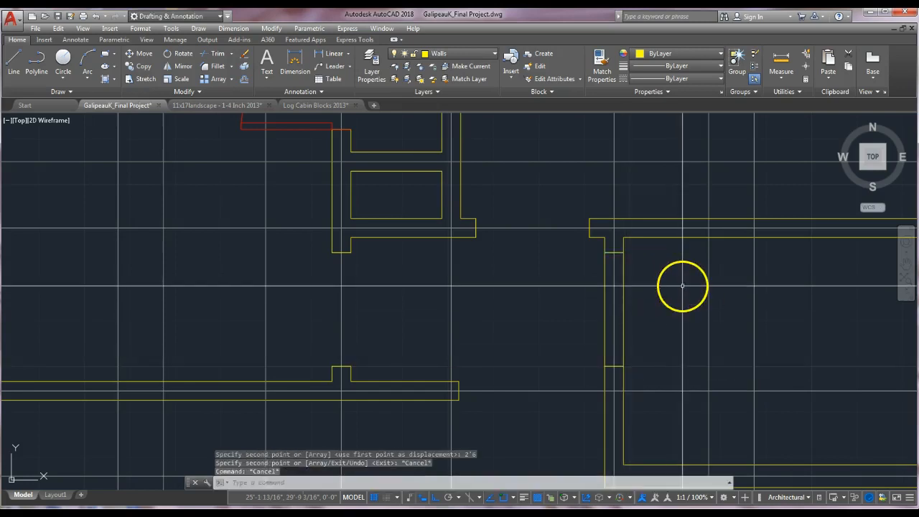
# Trim the vertical wall lines between the two short lines to open the third doorway.
pyautogui.write('tr')
pyautogui.press('Return')
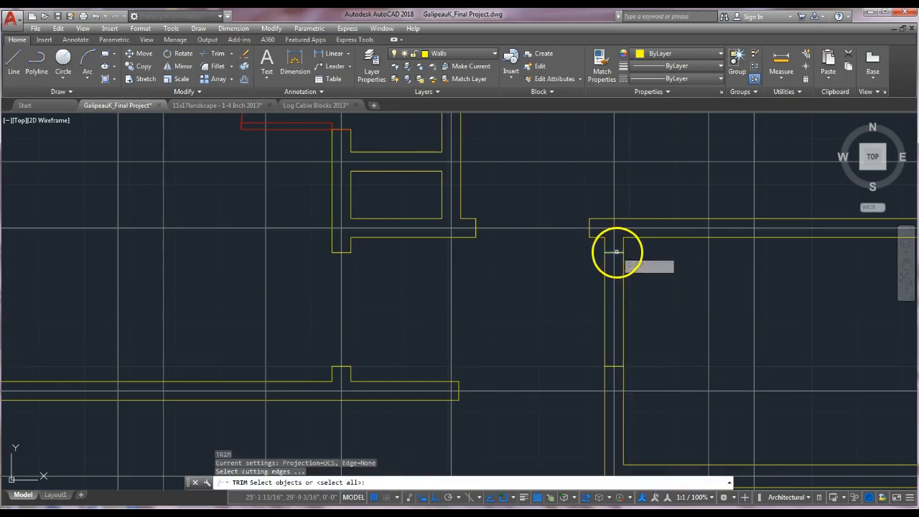
pyautogui.click(616, 252)
pyautogui.click(621, 366)
pyautogui.press('Return')
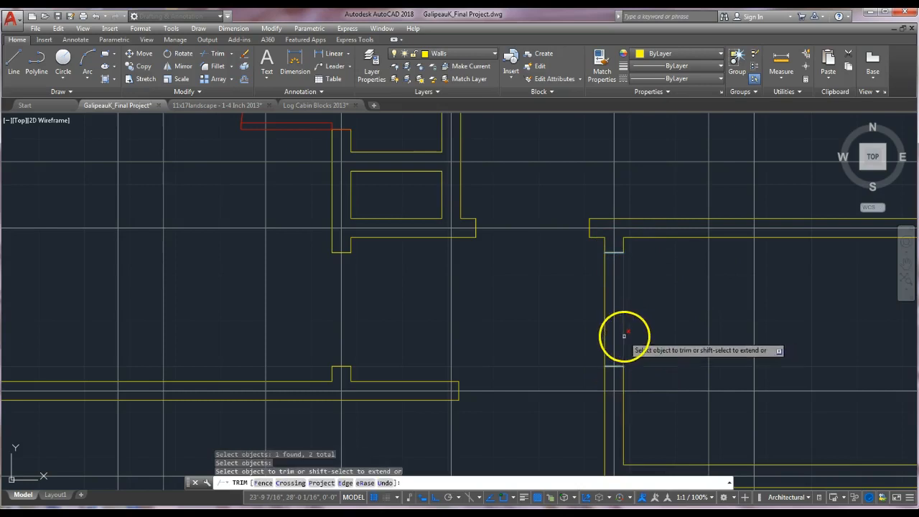
pyautogui.click(606, 329)
pyautogui.press('Escape')
pyautogui.press('Escape')
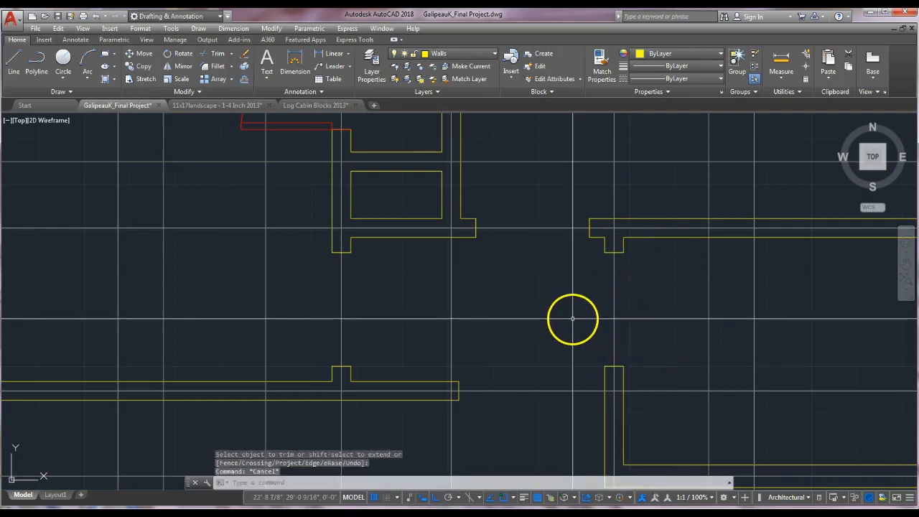
# Insert the Door - Imperial block at the upper corner of the new doorway in the vertical wall.
pyautogui.scroll(-5, 573, 319)
pyautogui.moveTo(572, 324); pyautogui.dragTo(510, 331, button='middle')
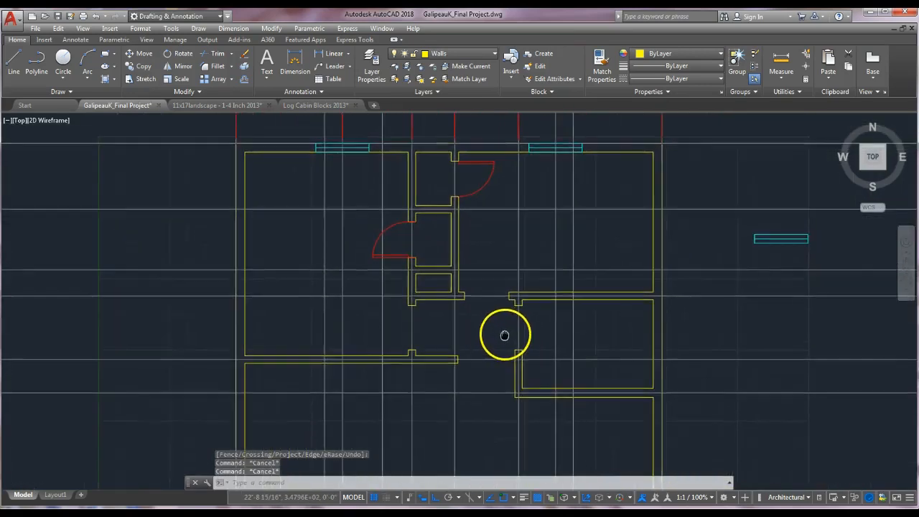
pyautogui.scroll(-3, 589, 301)
pyautogui.press('Escape')
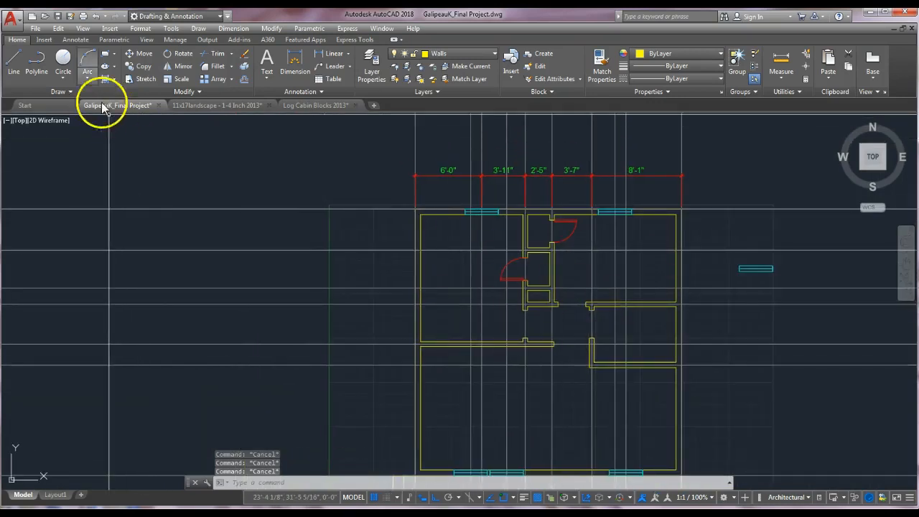
pyautogui.click(45, 40)
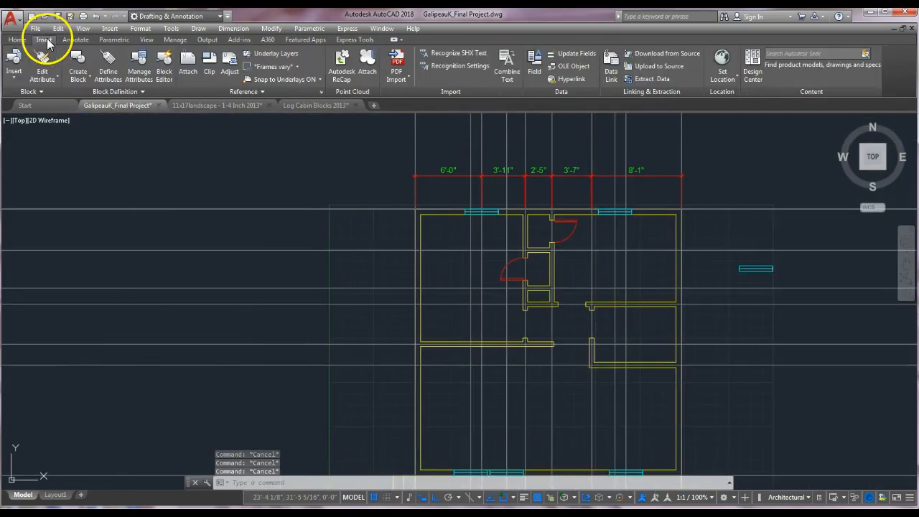
pyautogui.click(14, 81)
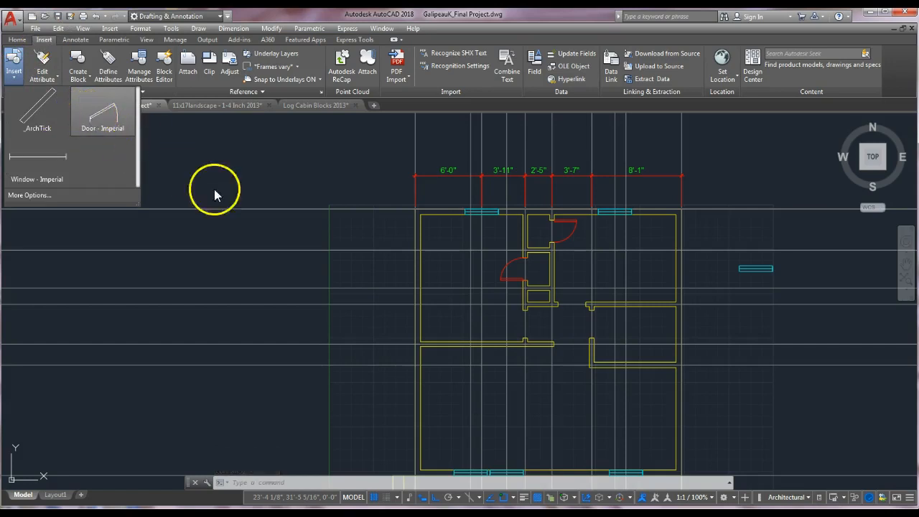
pyautogui.click(104, 115)
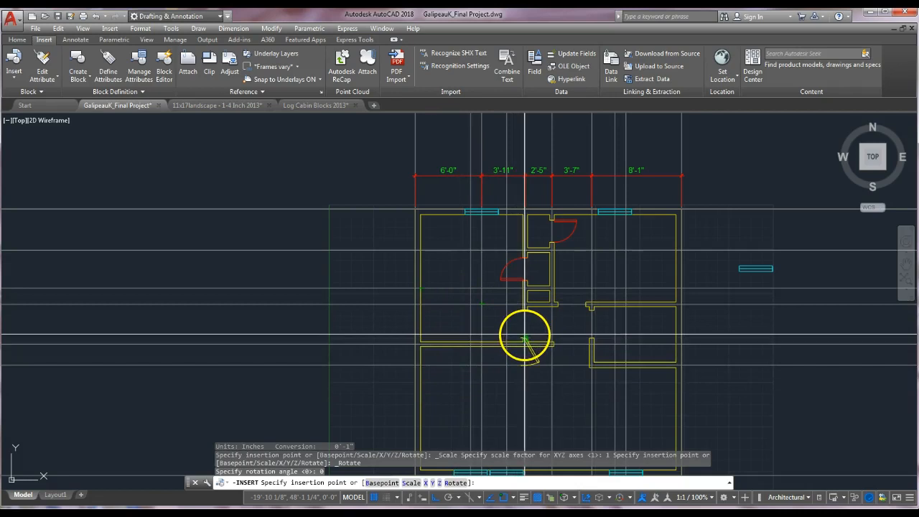
pyautogui.scroll(4, 528, 337)
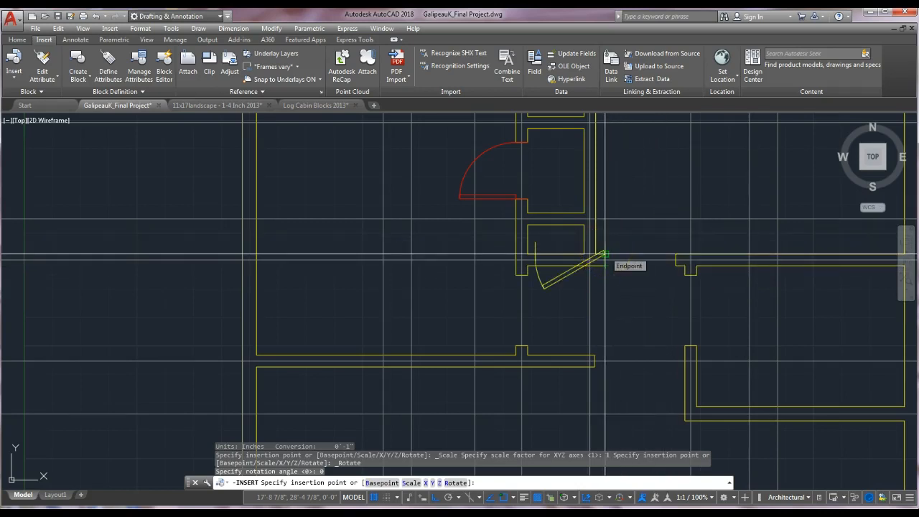
pyautogui.click(603, 255)
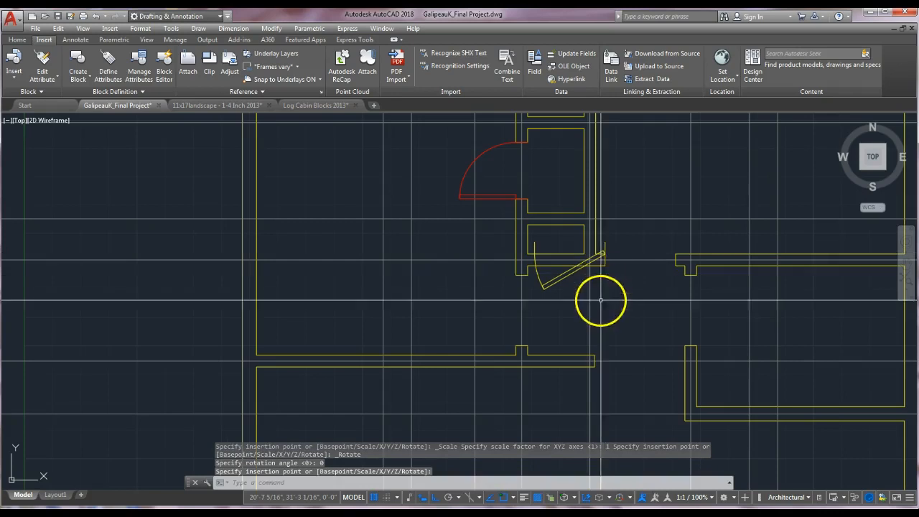
pyautogui.press('Escape')
# Put the inserted door block on the Doors layer.
pyautogui.click(555, 276)
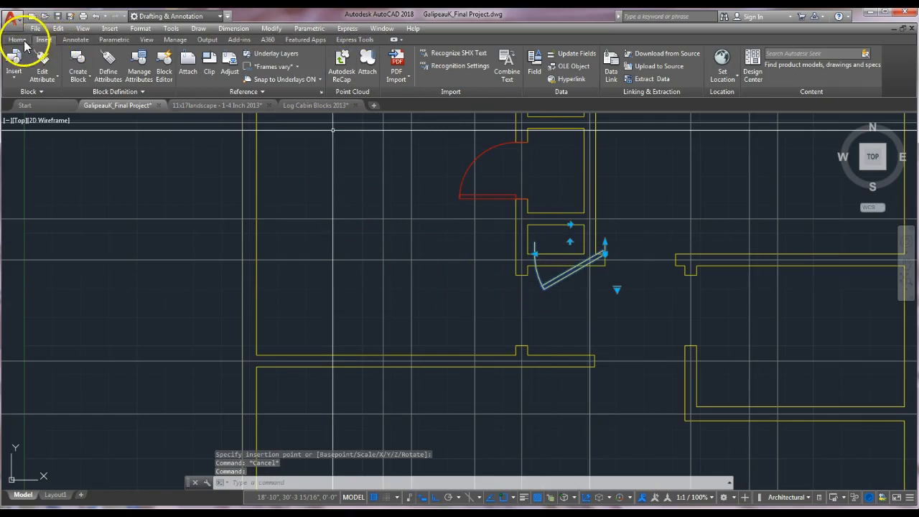
pyautogui.click(17, 40)
pyautogui.click(491, 55)
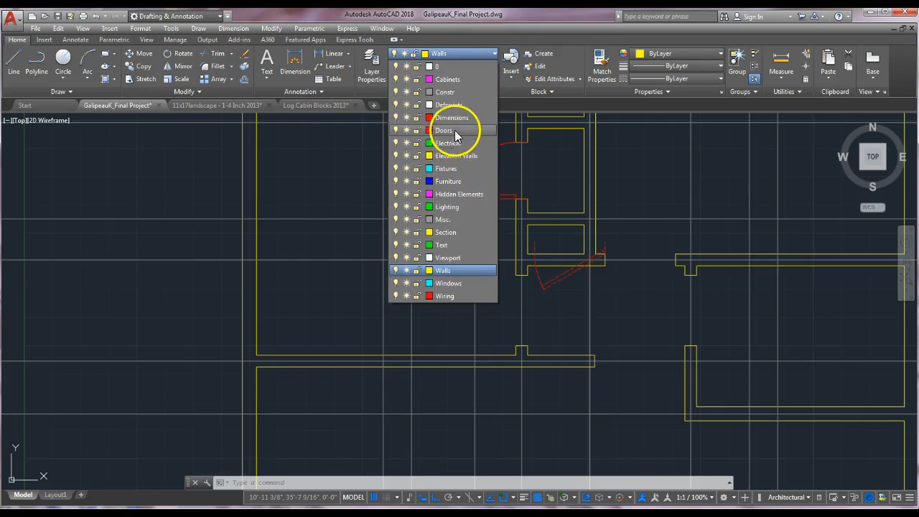
pyautogui.click(447, 130)
pyautogui.press('Escape')
pyautogui.press('Escape')
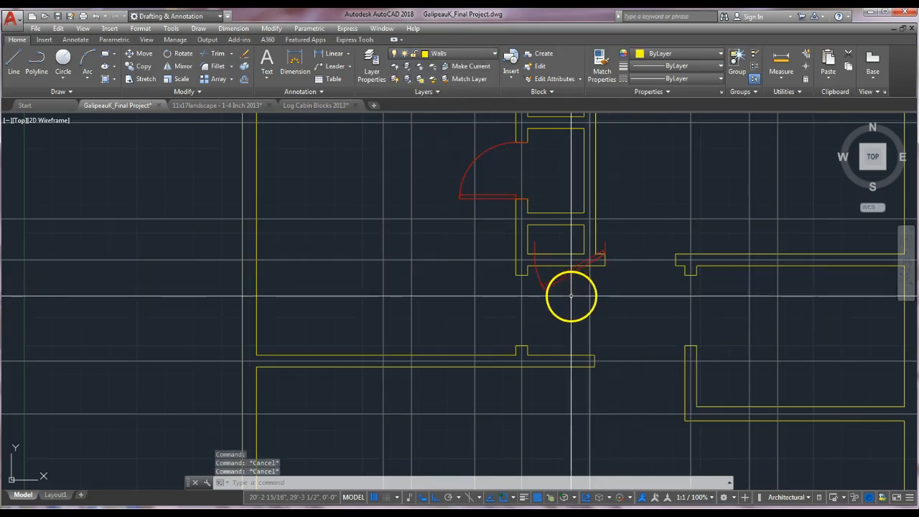
pyautogui.click(613, 243)
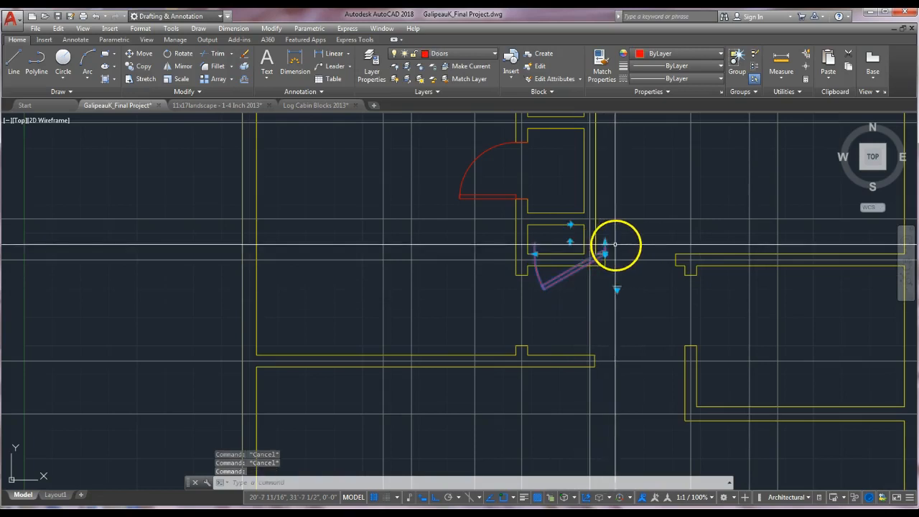
pyautogui.scroll(5, 583, 241)
pyautogui.click(565, 235)
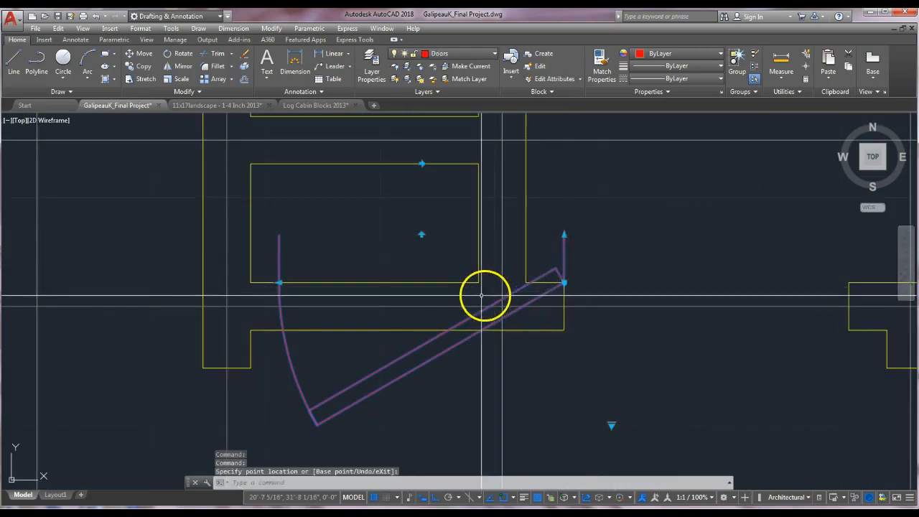
pyautogui.press('Escape')
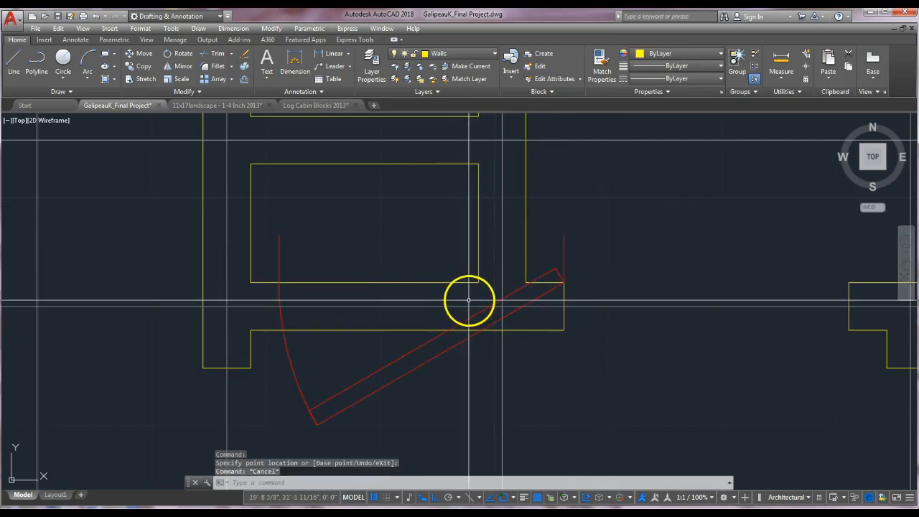
pyautogui.click(565, 253)
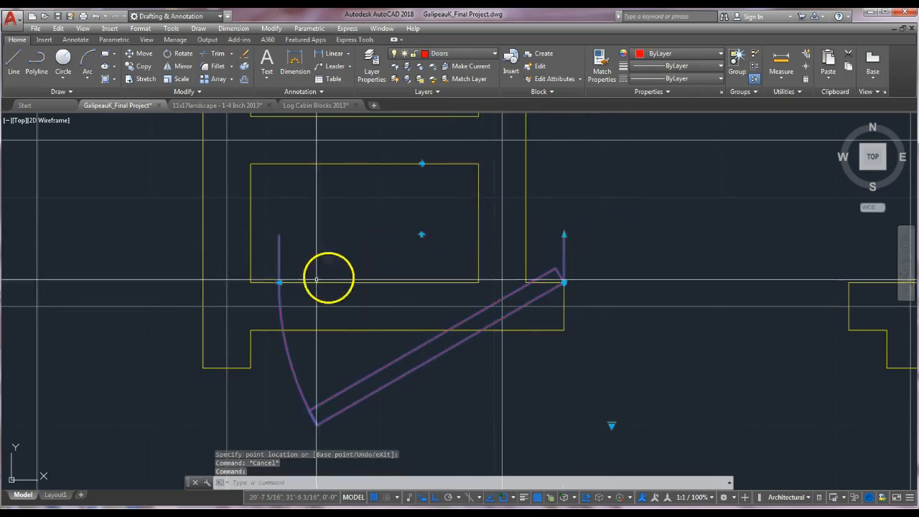
pyautogui.click(280, 283)
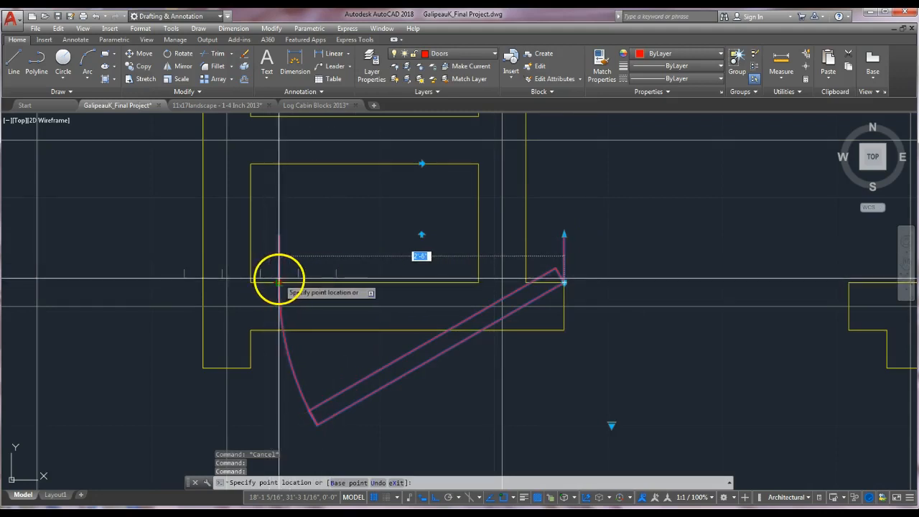
pyautogui.press('Escape')
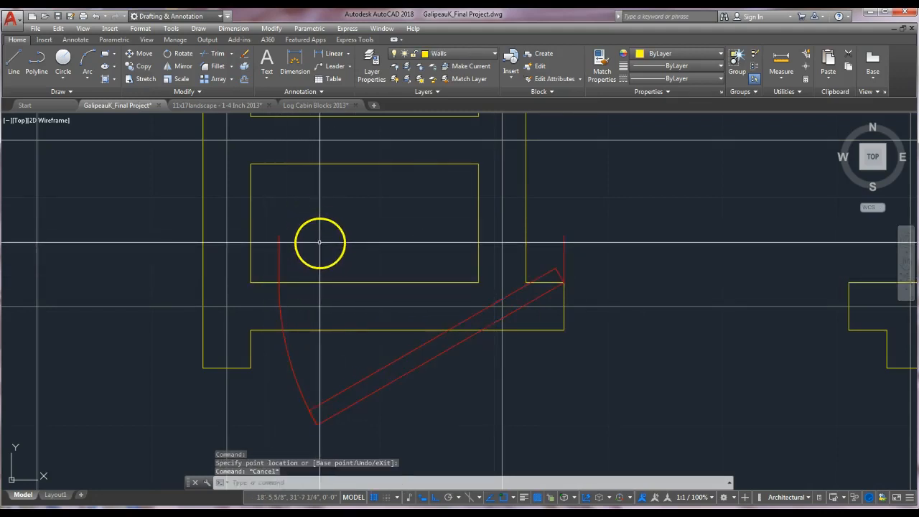
# Rotate the door block 180 degrees about its hinge corner so it swings into the right room.
pyautogui.write('RO')
pyautogui.press('Return')
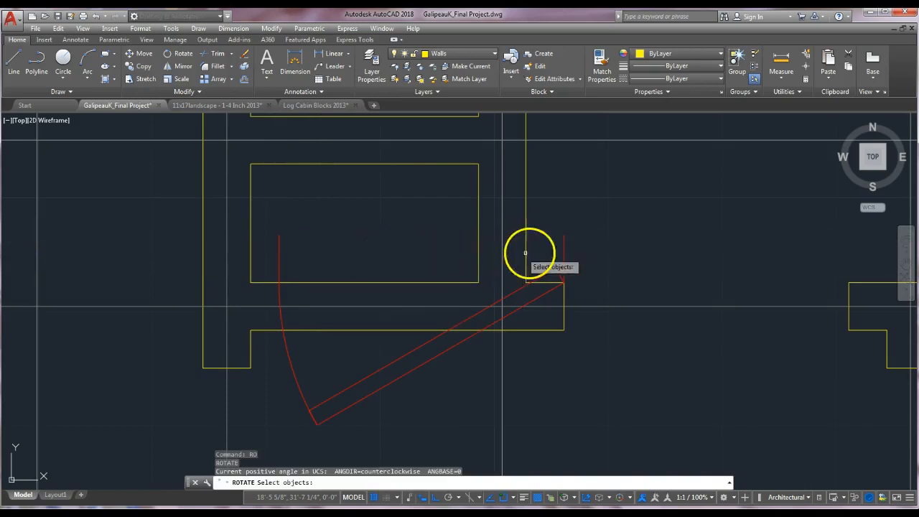
pyautogui.click(566, 252)
pyautogui.press('Return')
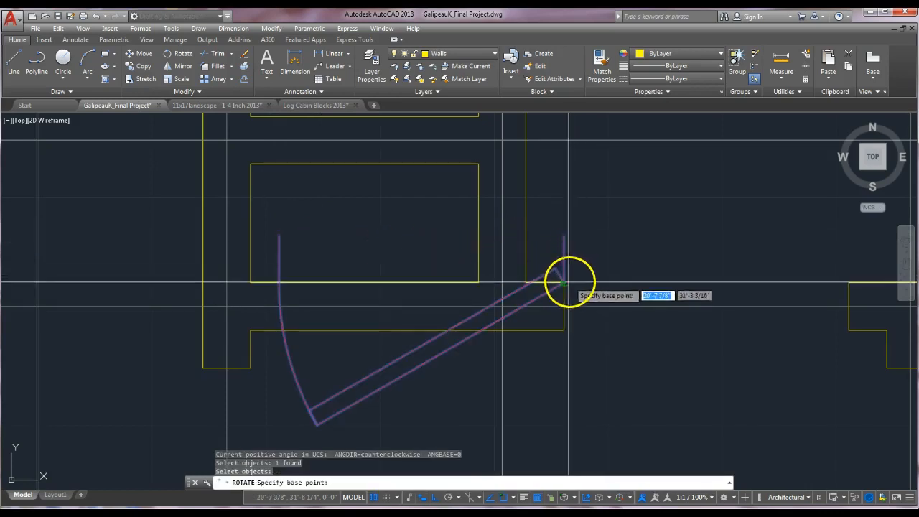
pyautogui.click(564, 284)
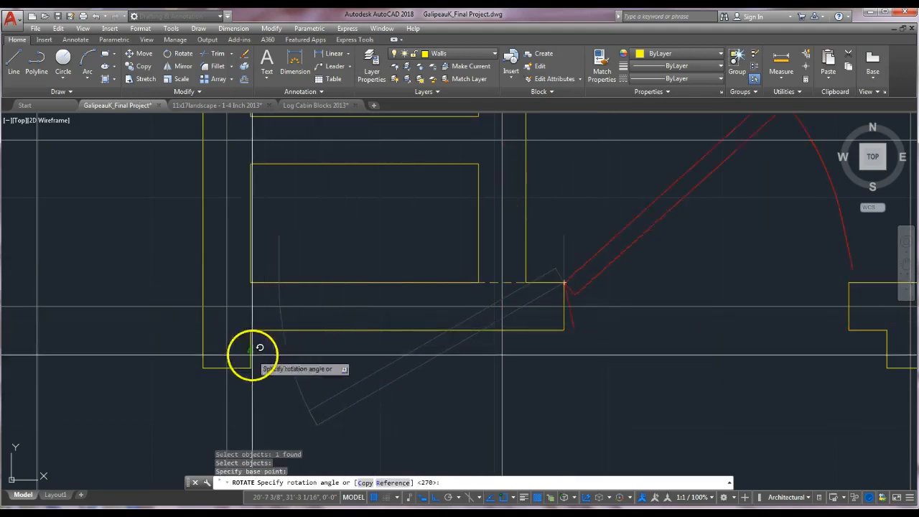
pyautogui.click(73, 292)
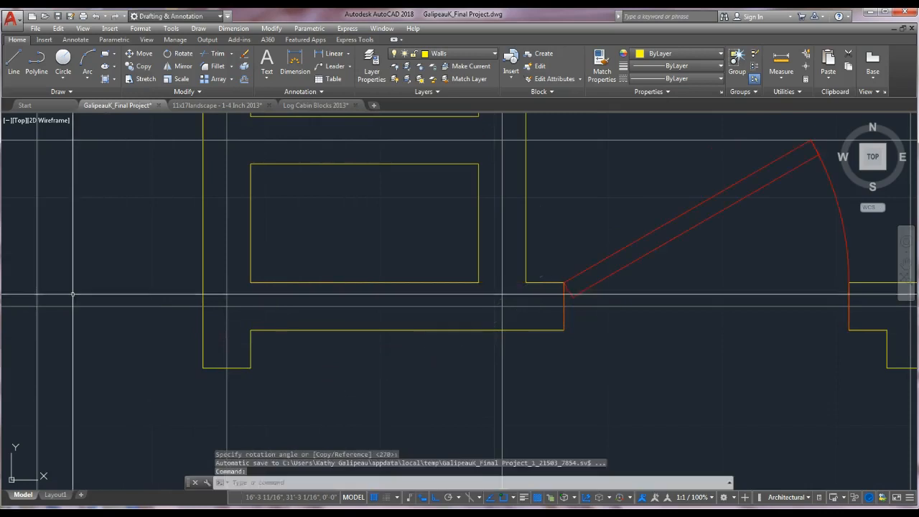
# Set the rotated door block's swing to Open 90°.
pyautogui.scroll(-4, 528, 349)
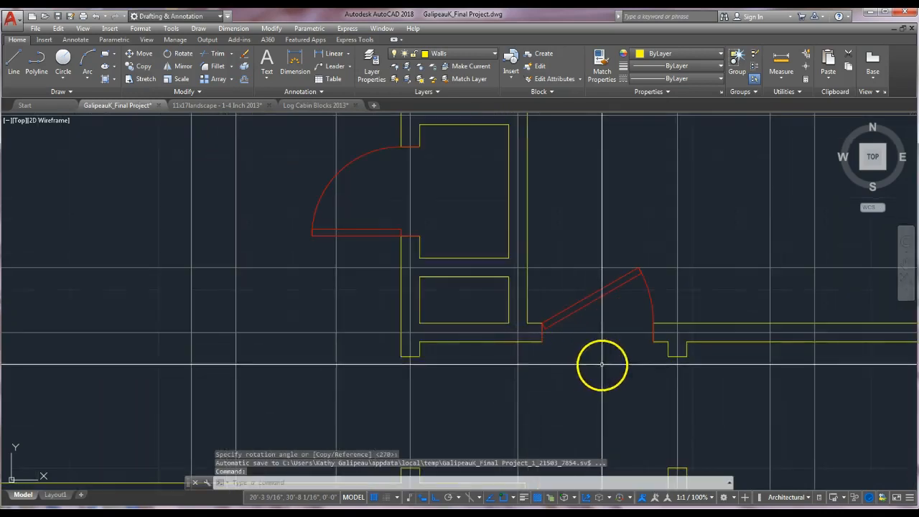
pyautogui.press('Escape')
pyautogui.click(595, 289)
pyautogui.click(523, 268)
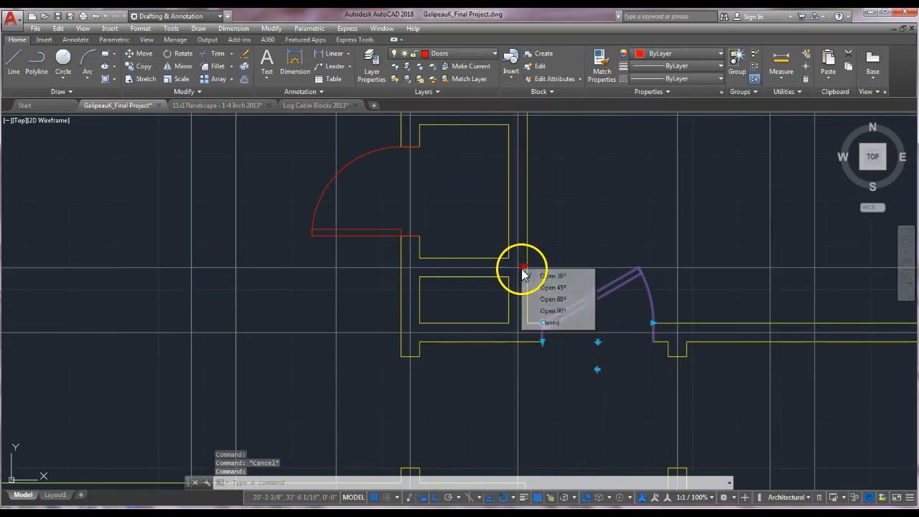
pyautogui.click(567, 312)
pyautogui.press('Escape')
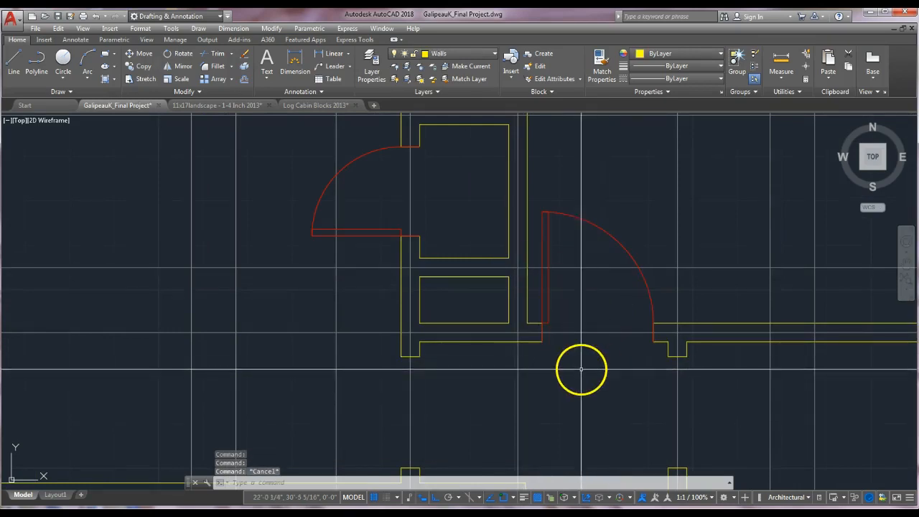
# Copy the door block from its hinge corner to the wall corner of the neighbouring doorway to the right.
pyautogui.scroll(-2, 583, 369)
pyautogui.scroll(1, 525, 312)
pyautogui.press('Escape')
pyautogui.press('Escape')
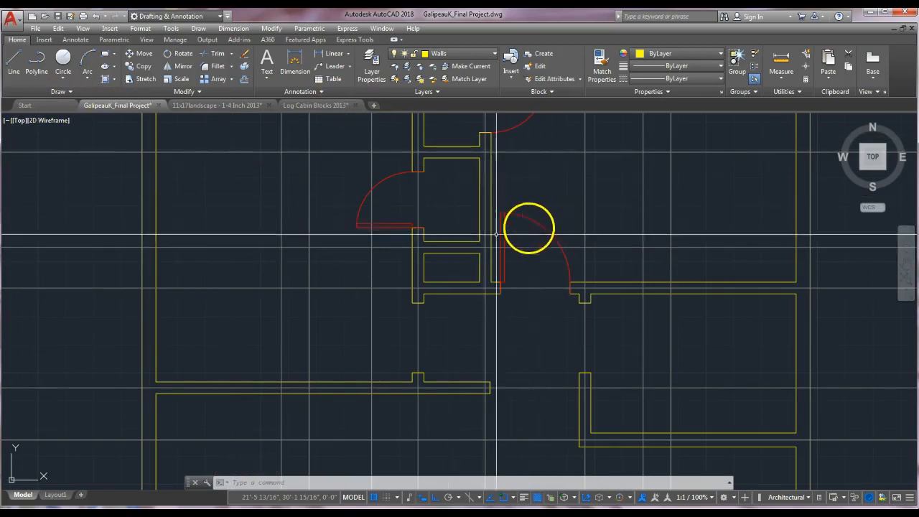
pyautogui.press('Escape')
pyautogui.write('ct o')
pyautogui.press('Return')
pyautogui.click(542, 225)
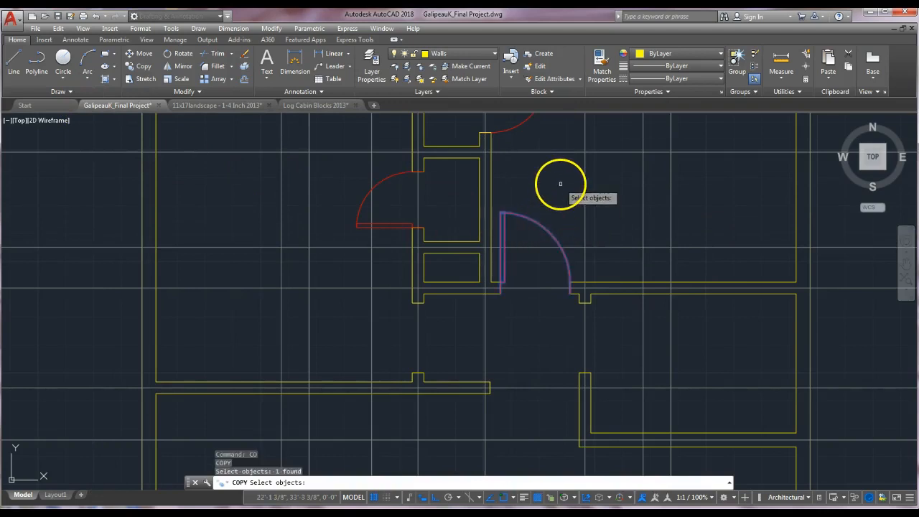
pyautogui.press('Return')
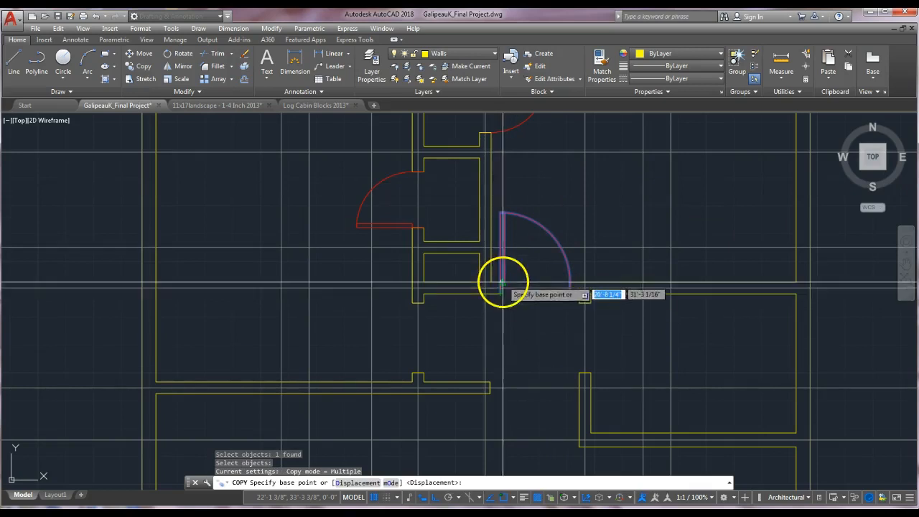
pyautogui.scroll(4, 504, 289)
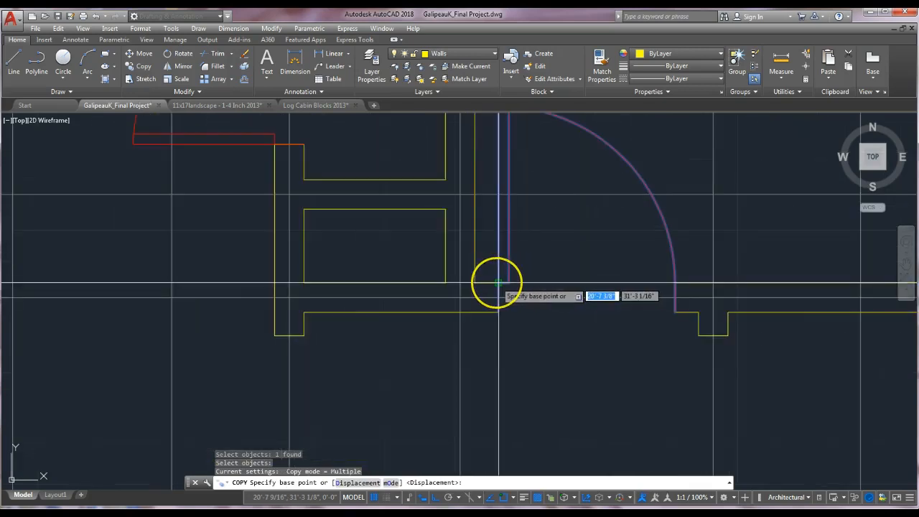
pyautogui.click(499, 283)
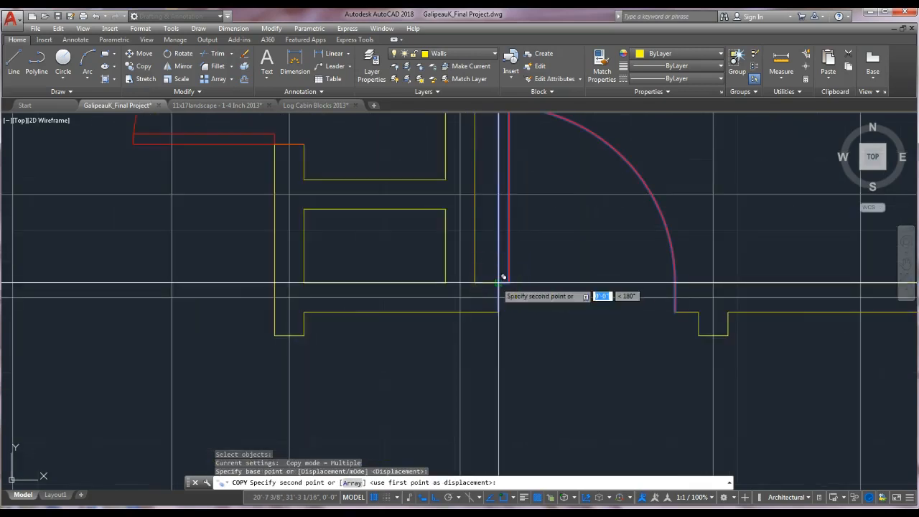
pyautogui.click(728, 335)
# Place a second copy of the door block at the doorway in the lower horizontal wall.
pyautogui.moveTo(578, 403); pyautogui.dragTo(690, 129, button='middle')
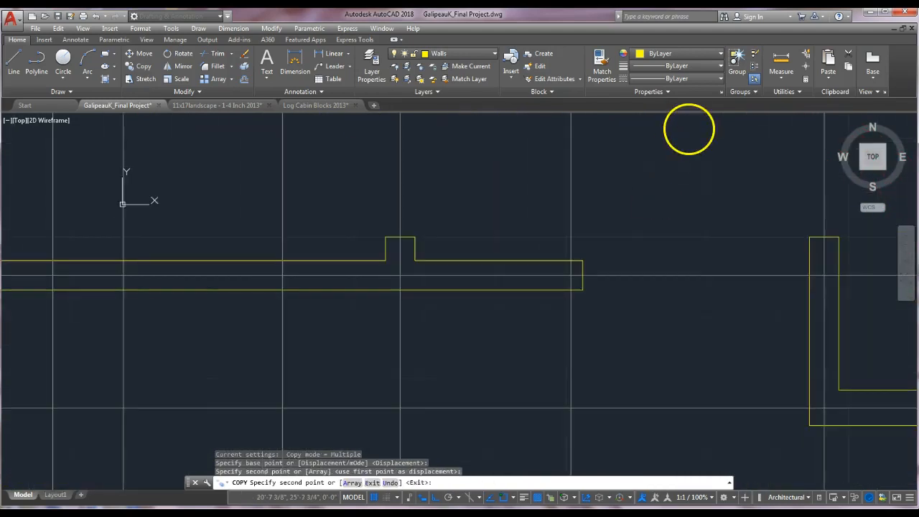
pyautogui.click(386, 237)
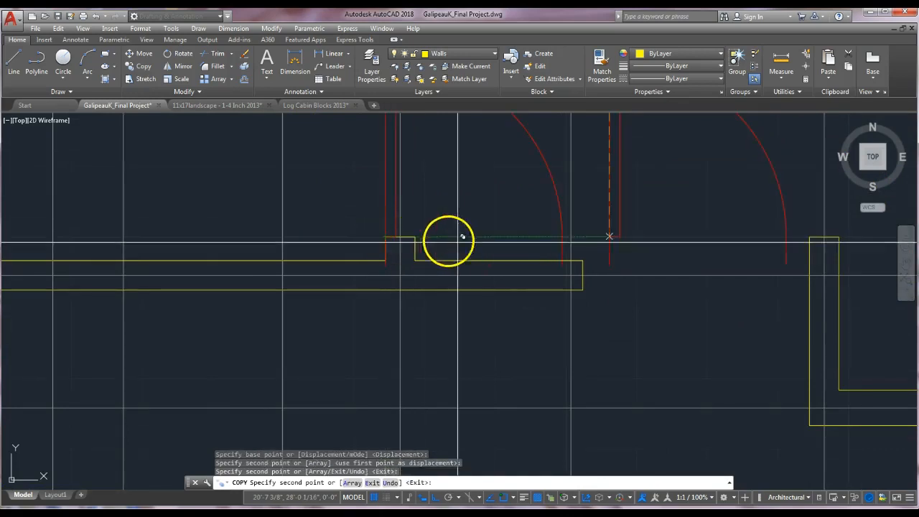
pyautogui.press('Escape')
pyautogui.scroll(-3, 626, 236)
pyautogui.moveTo(651, 240); pyautogui.dragTo(572, 345, button='middle')
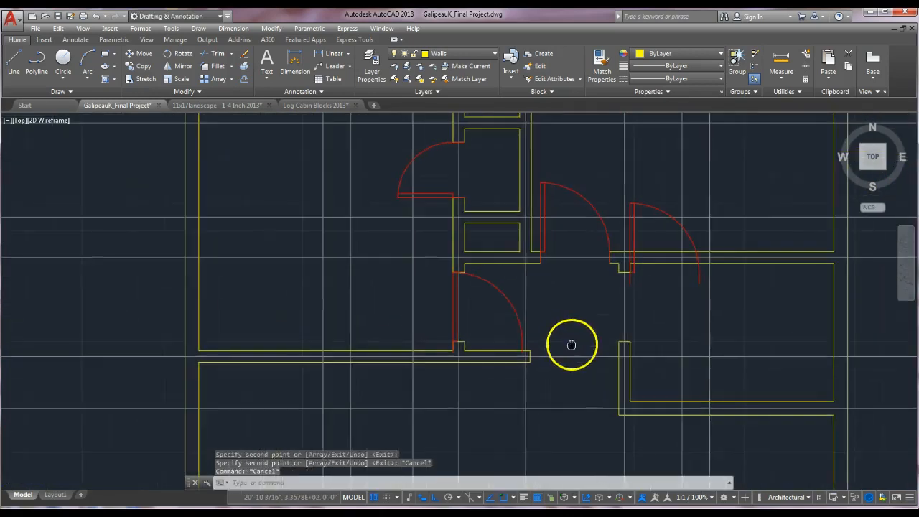
# Rotate the copied door at the right doorway 270 degrees about its hinge corner.
pyautogui.press('Escape')
pyautogui.press('Escape')
pyautogui.write('ro')
pyautogui.press('Return')
pyautogui.click(628, 233)
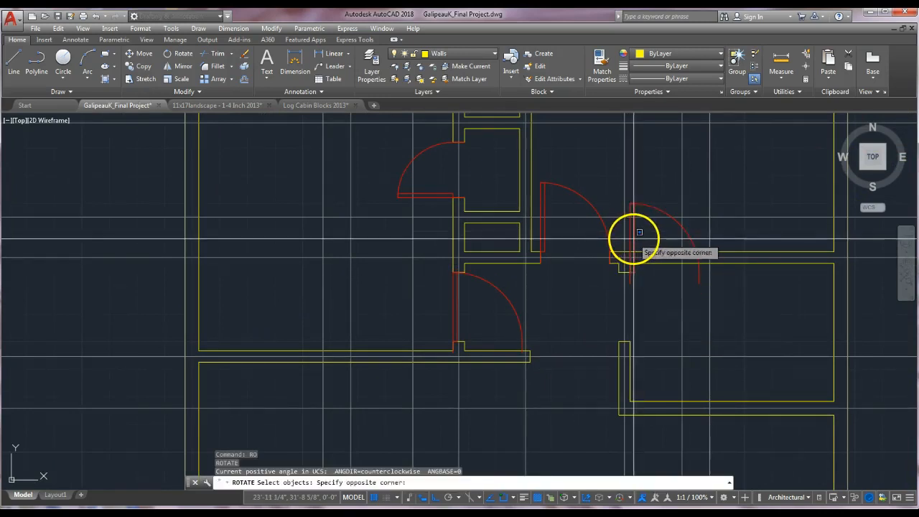
pyautogui.click(632, 237)
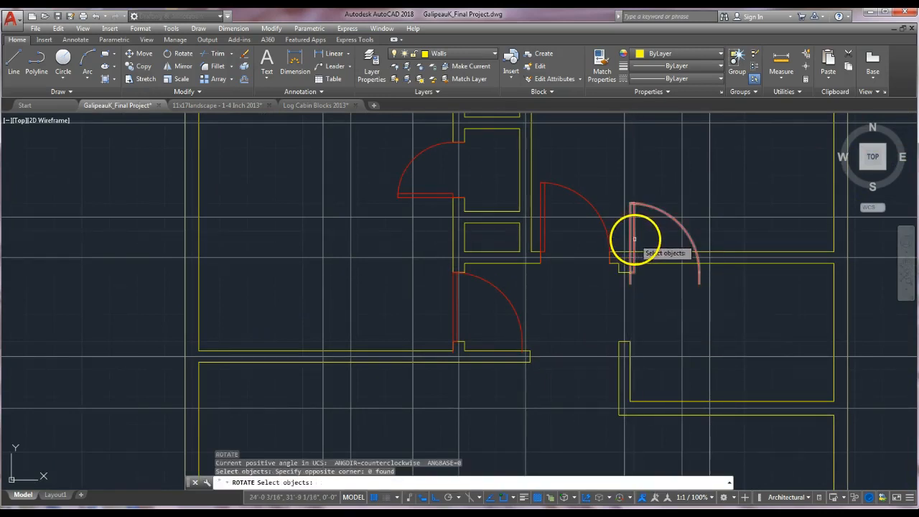
pyautogui.click(634, 239)
pyautogui.press('Return')
pyautogui.scroll(2, 646, 308)
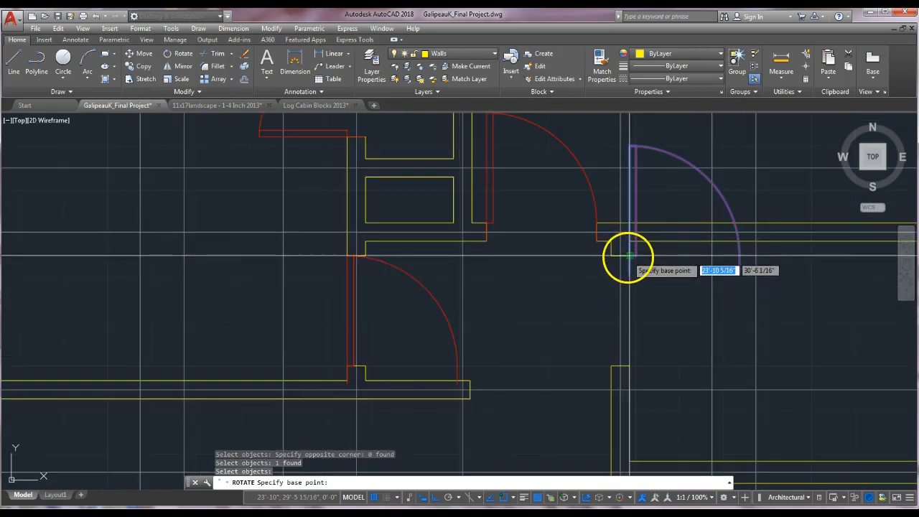
pyautogui.click(629, 255)
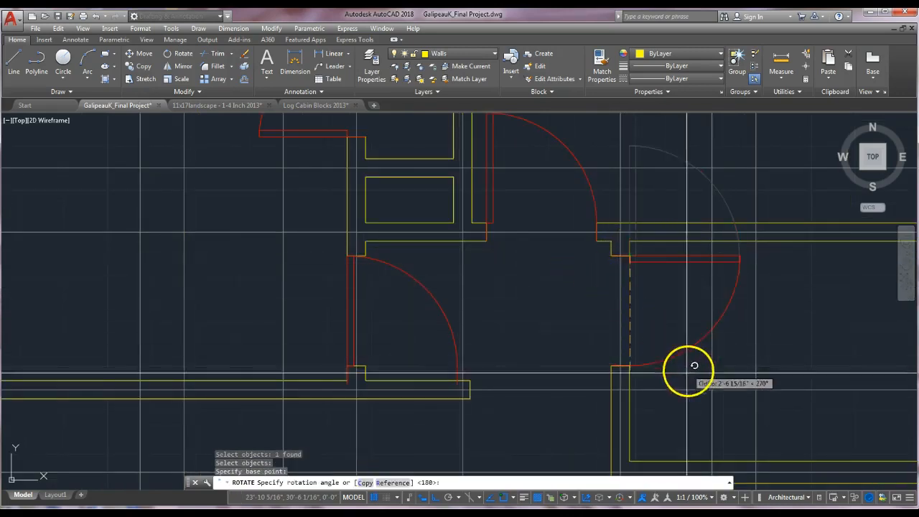
pyautogui.click(679, 409)
# Rotate the lower doorway's door block about its hinge corner so its leaf lies along the wall to the left.
pyautogui.moveTo(419, 323); pyautogui.dragTo(584, 305, button='middle')
pyautogui.press('space')
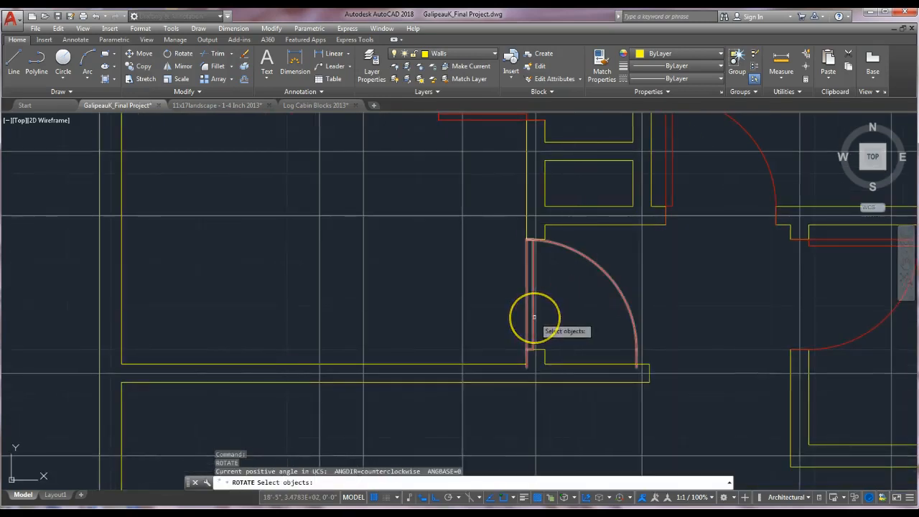
pyautogui.click(534, 317)
pyautogui.press('Return')
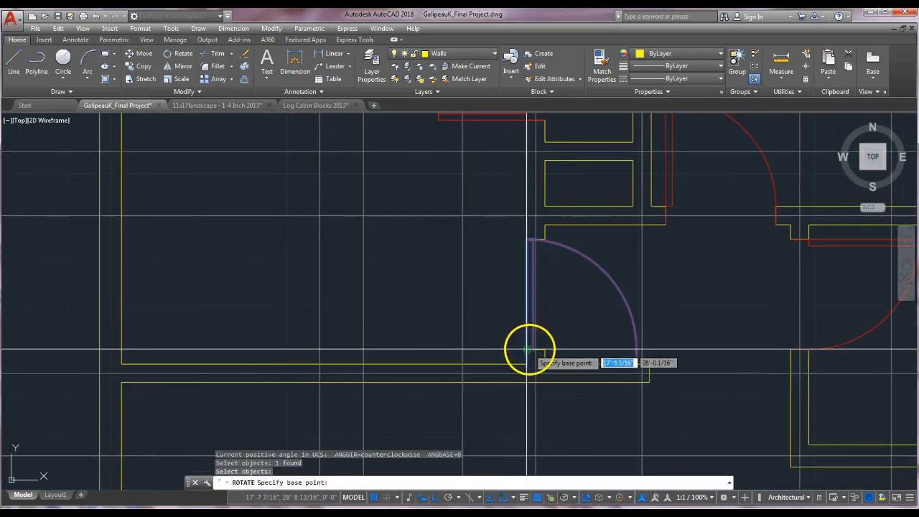
pyautogui.click(527, 349)
pyautogui.press('Escape')
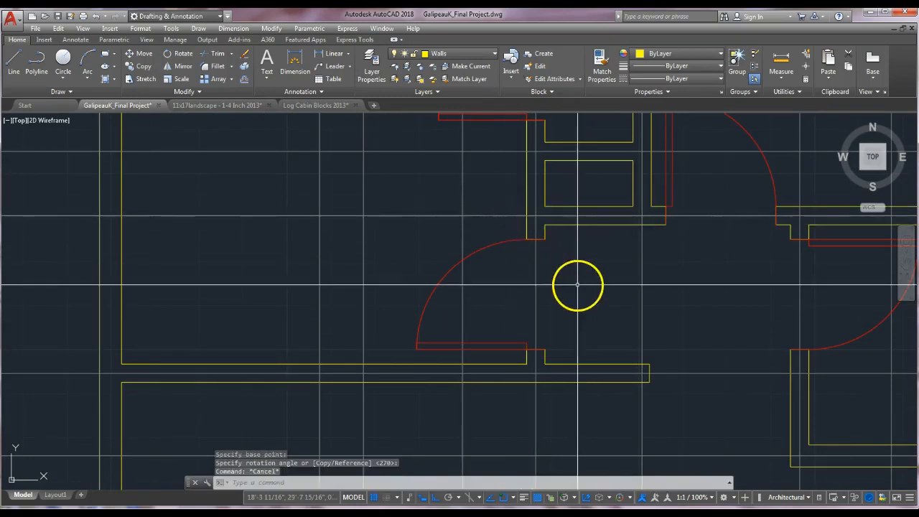
pyautogui.scroll(-5, 566, 317)
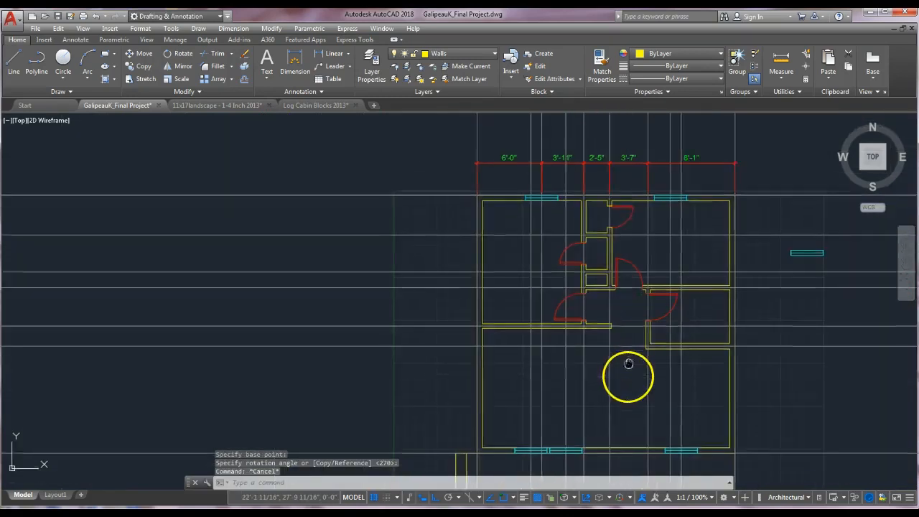
pyautogui.moveTo(637, 335); pyautogui.dragTo(638, 286, button='middle')
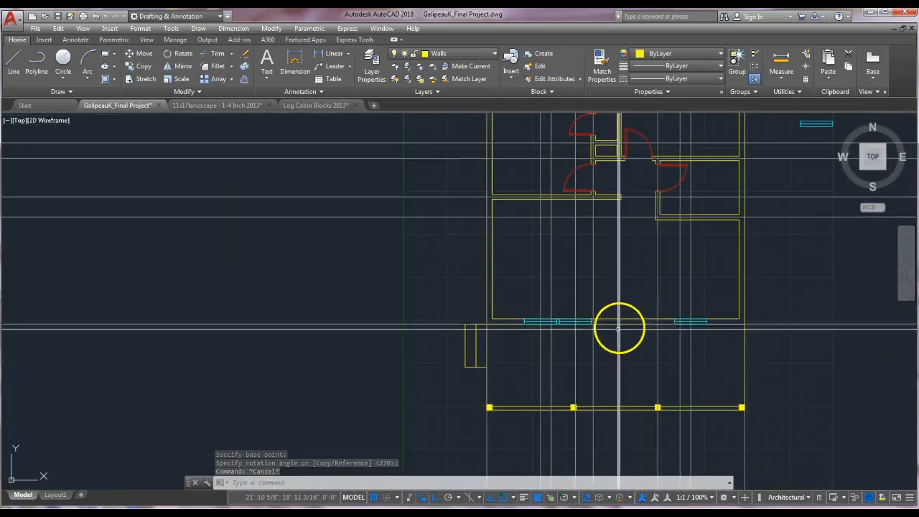
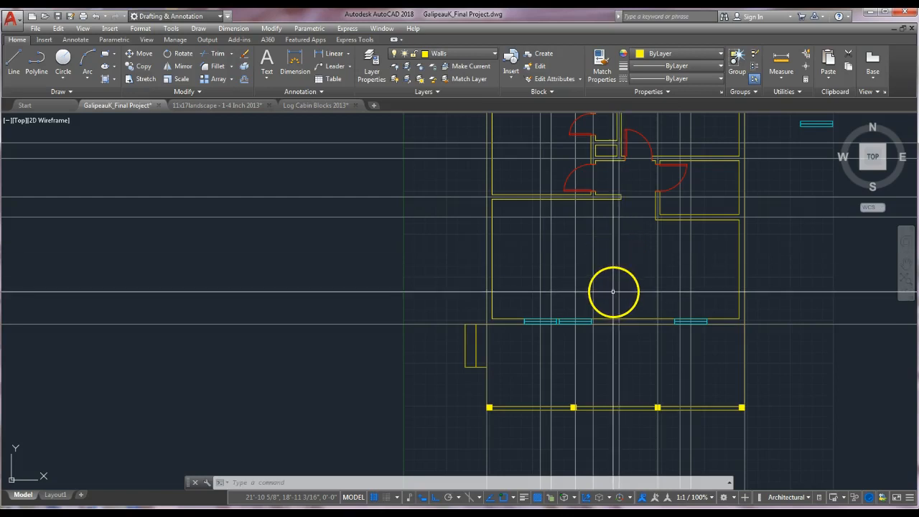
# Make the Dimensions layer current and dimension the distance from the outer wall corner to the first window's edge.
pyautogui.click(494, 54)
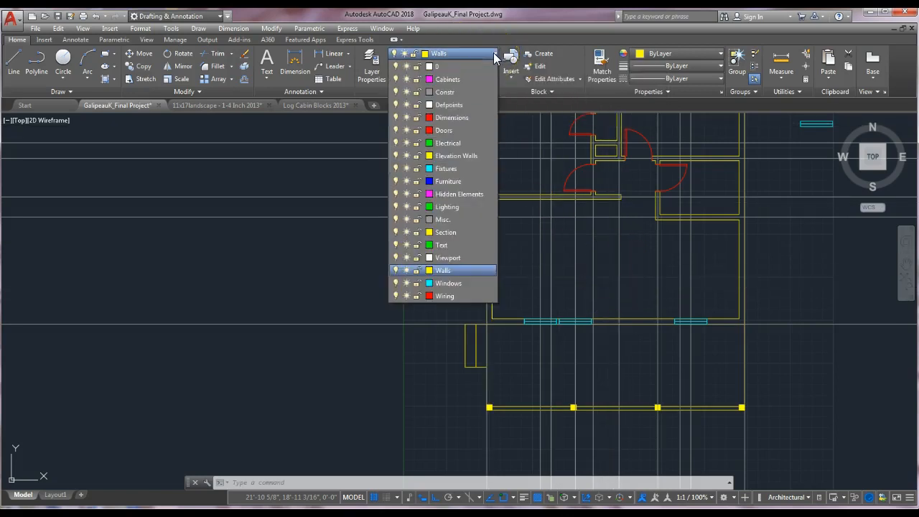
pyautogui.click(456, 117)
pyautogui.click(297, 59)
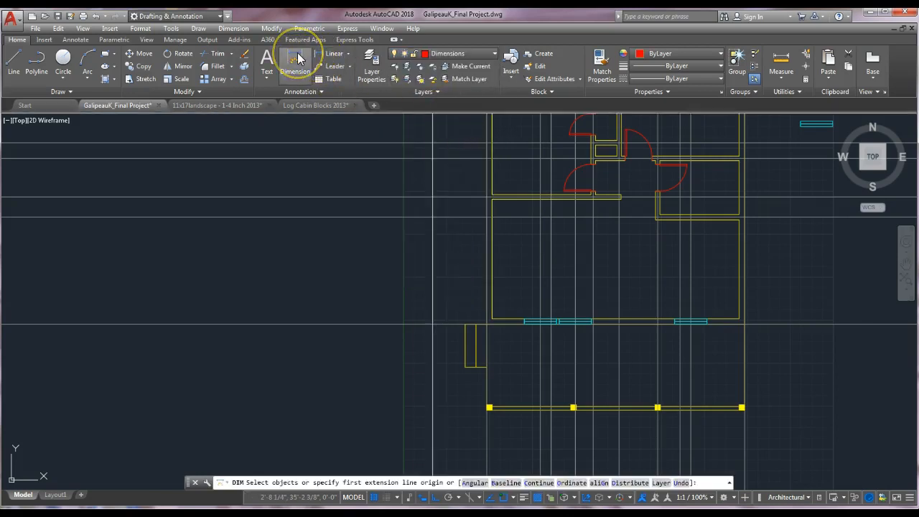
pyautogui.click(486, 324)
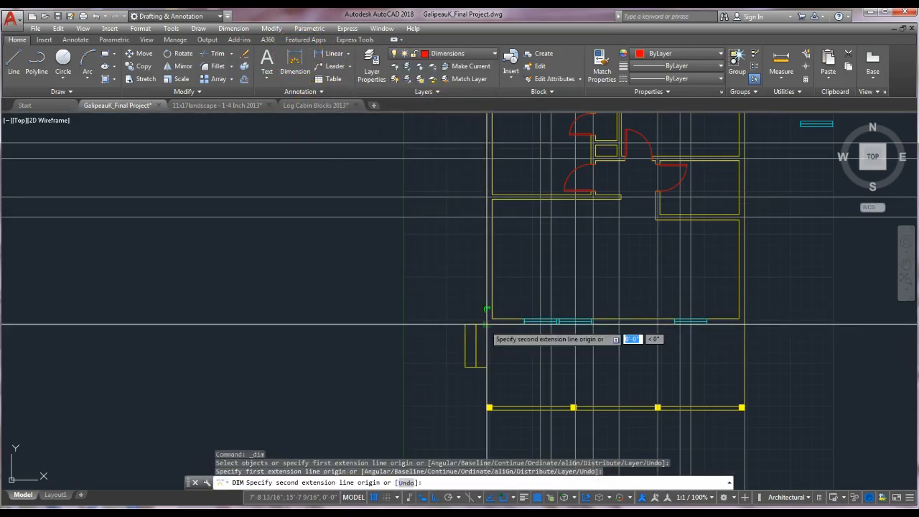
pyautogui.click(540, 321)
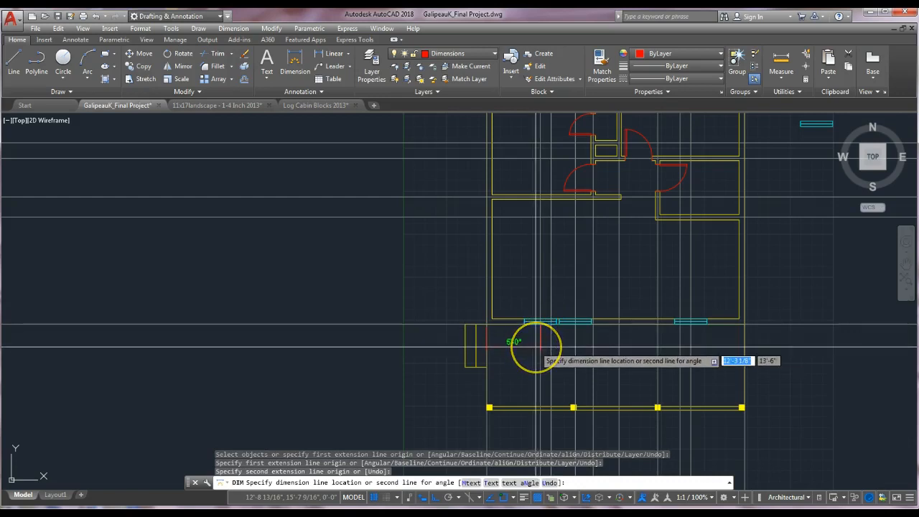
pyautogui.click(540, 346)
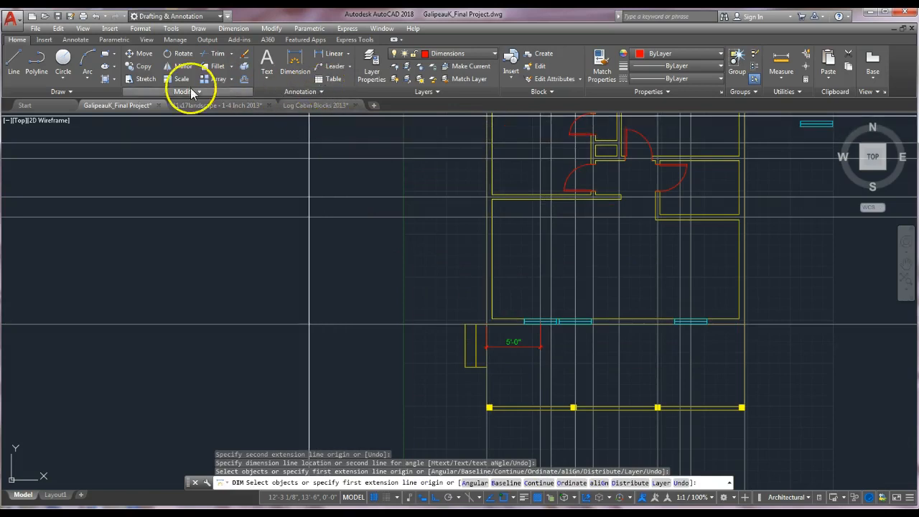
# Continue the dimension chain to the far end of the first window pair.
pyautogui.click(74, 39)
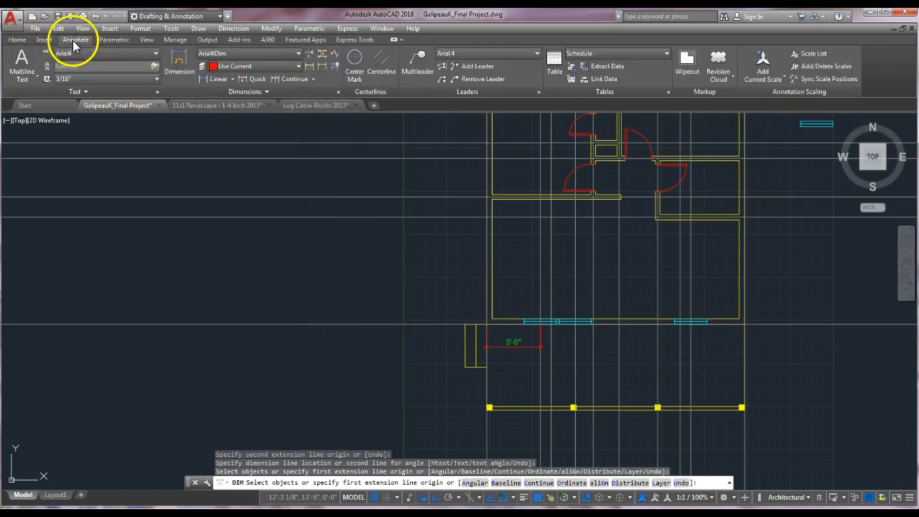
pyautogui.click(281, 78)
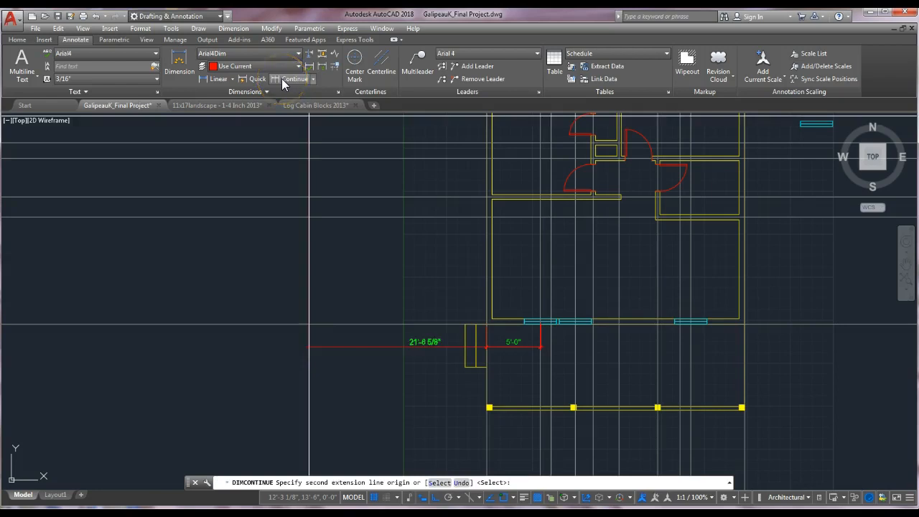
pyautogui.scroll(2, 566, 359)
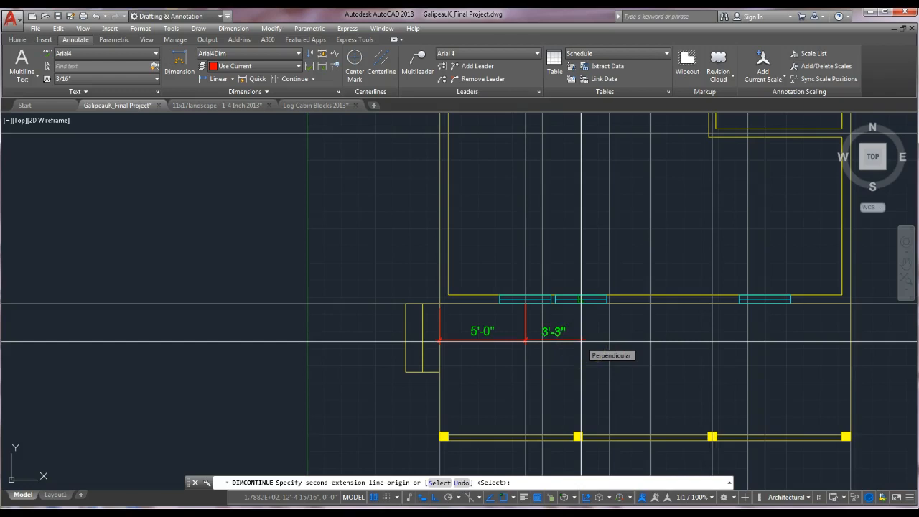
pyautogui.click(581, 308)
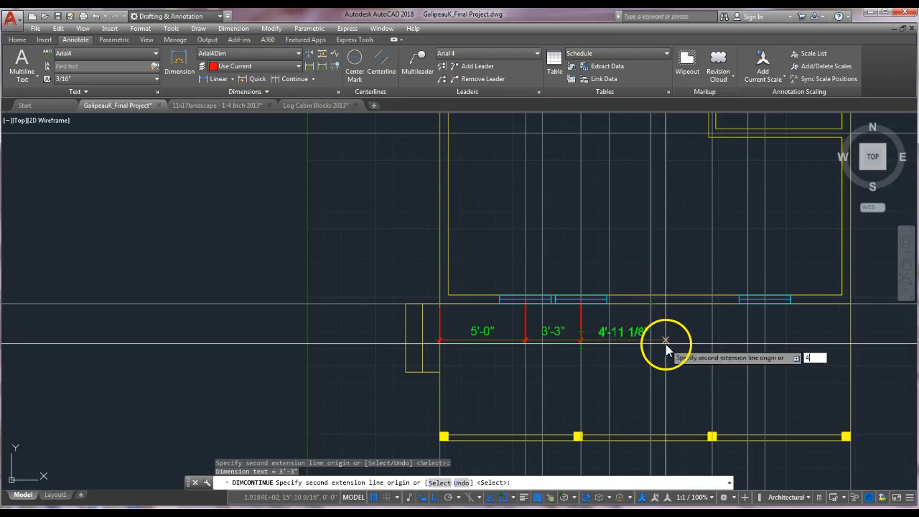
pyautogui.write("'5")
pyautogui.press('Return')
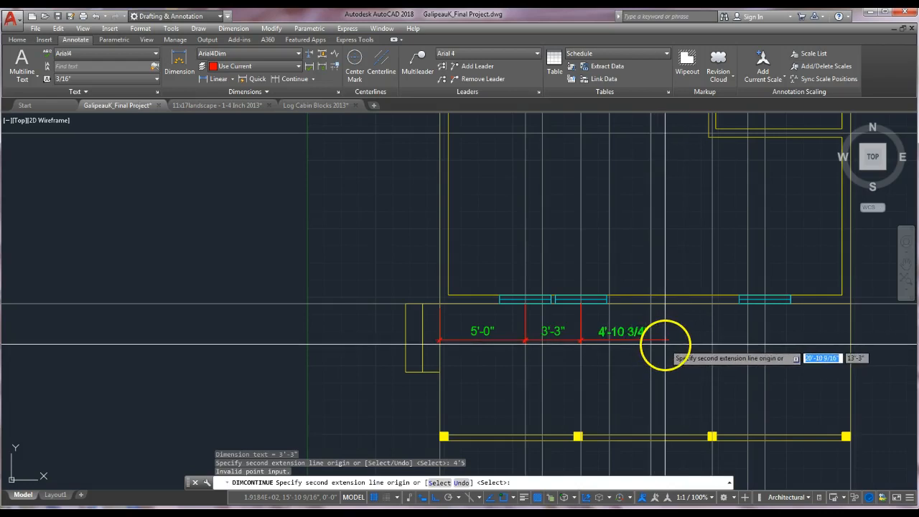
pyautogui.press('Escape')
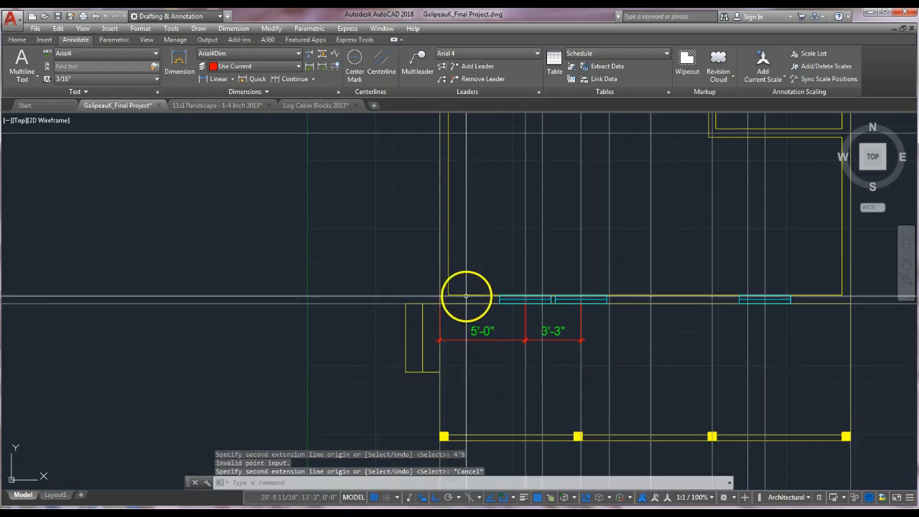
pyautogui.press('Escape')
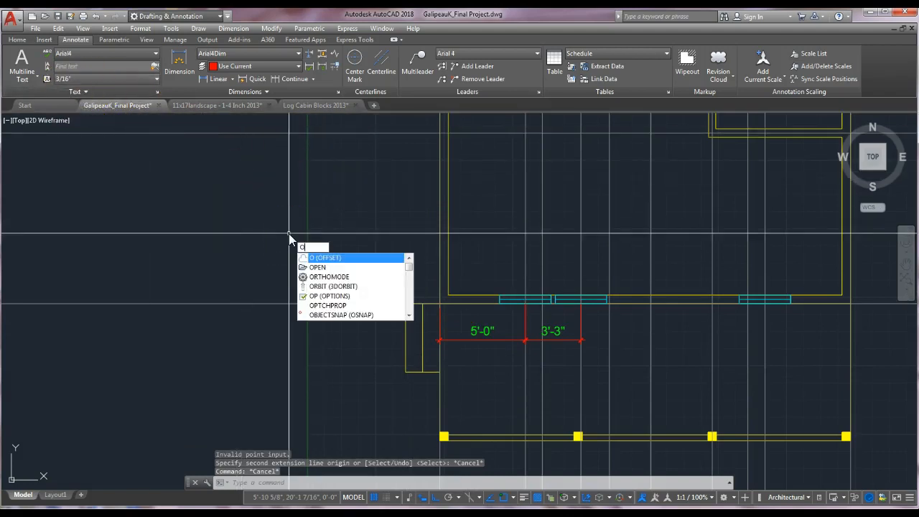
pyautogui.press('Escape')
pyautogui.press('Escape')
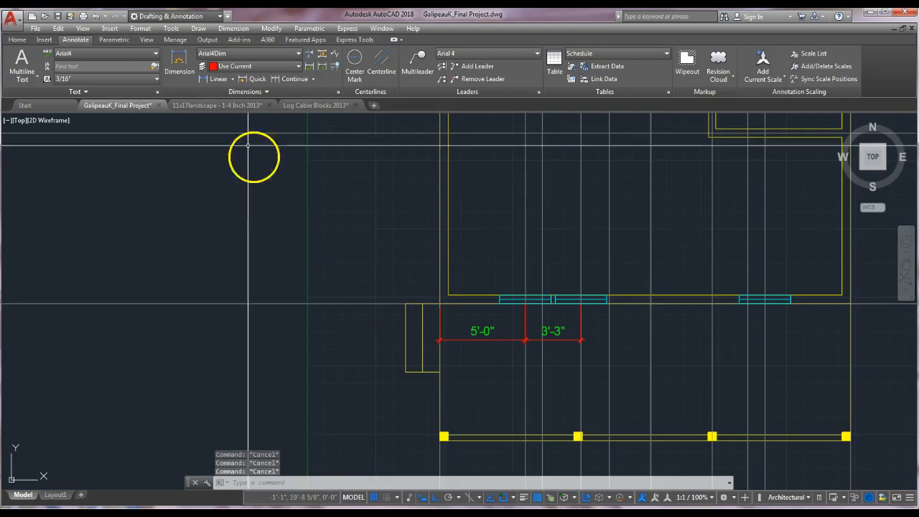
# Make the Constr layer current and offset the construction line at the window's end 4'5 to the right.
pyautogui.click(17, 39)
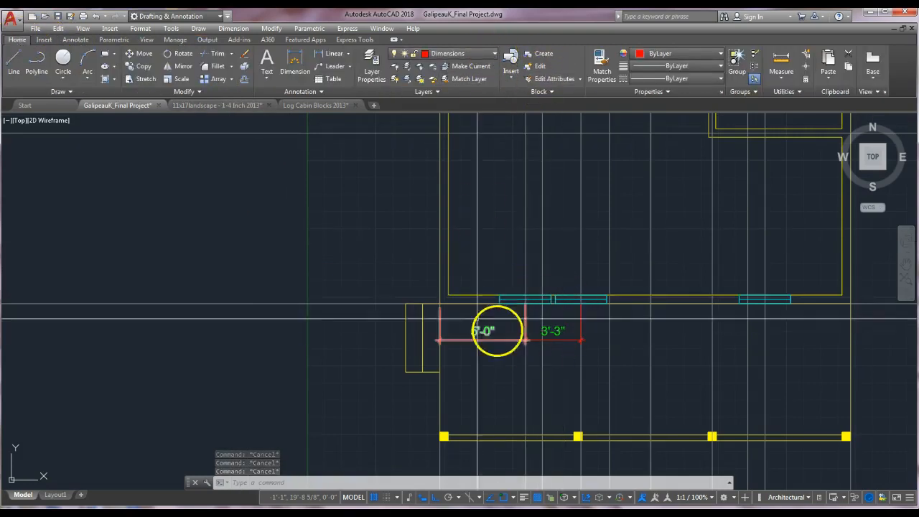
pyautogui.moveTo(494, 323); pyautogui.dragTo(431, 266, button='middle')
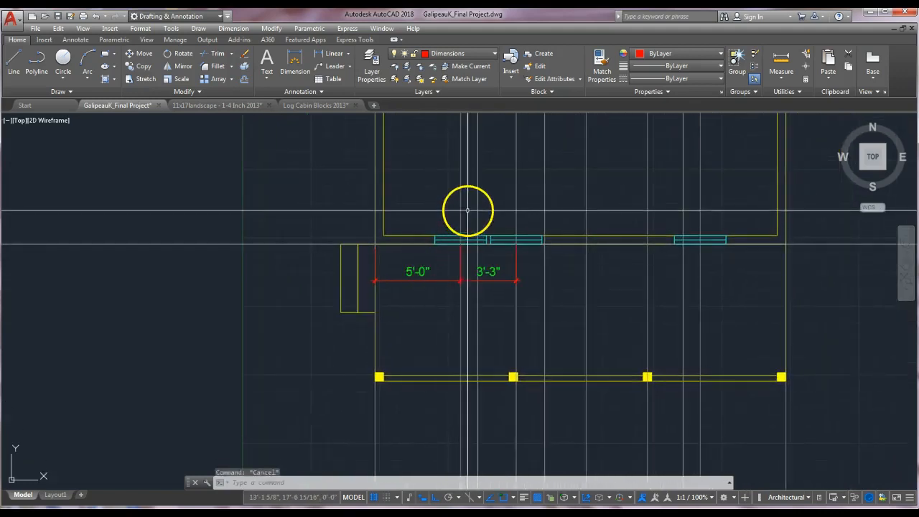
pyautogui.click(494, 54)
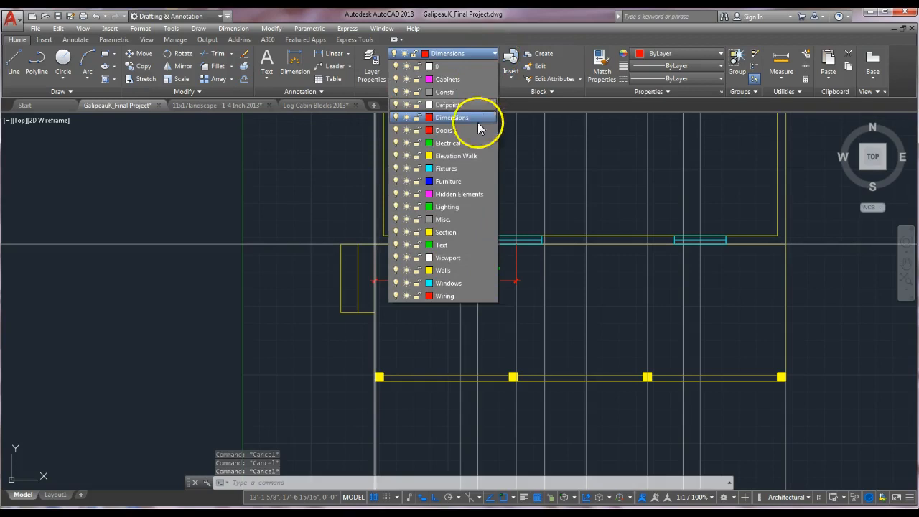
pyautogui.click(463, 92)
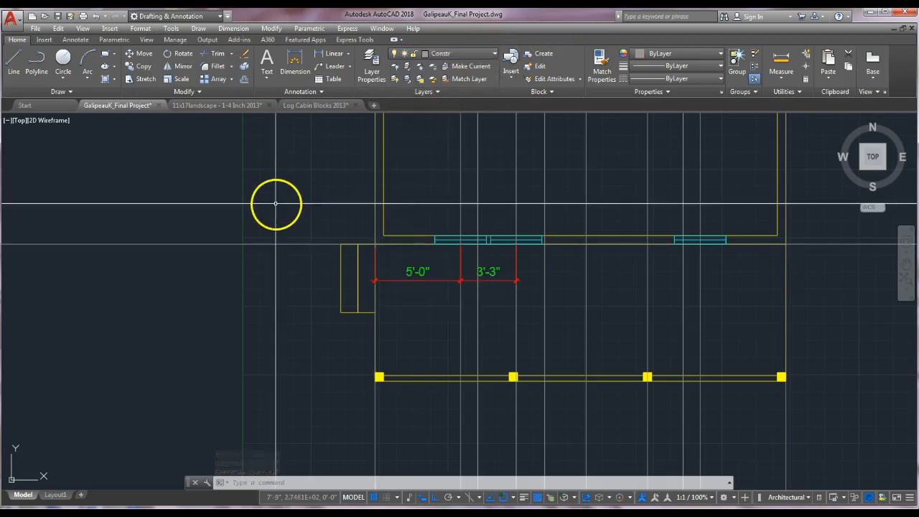
pyautogui.write('o')
pyautogui.press('Return')
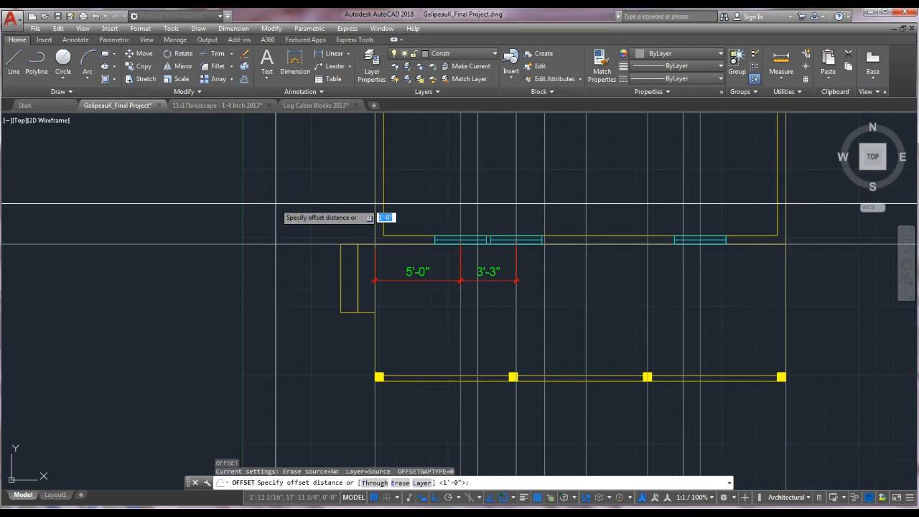
pyautogui.write("4'5")
pyautogui.press('Return')
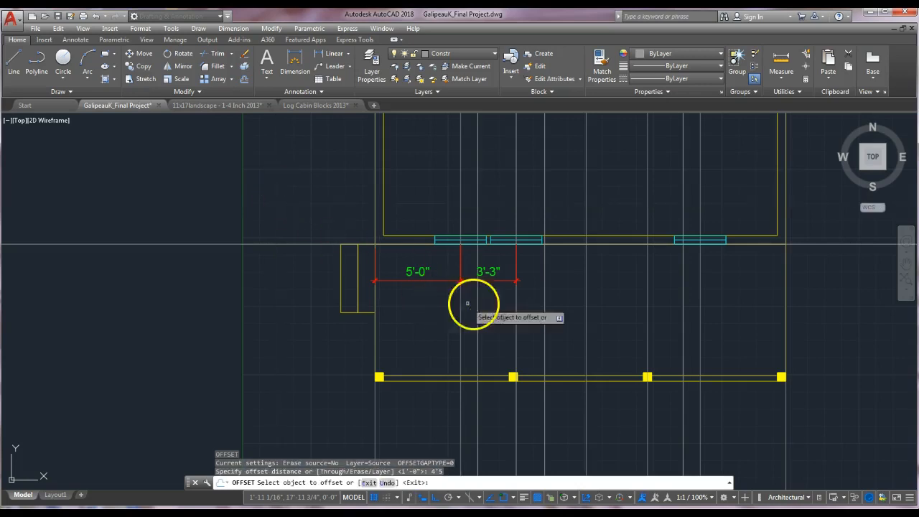
pyautogui.click(514, 300)
pyautogui.click(622, 304)
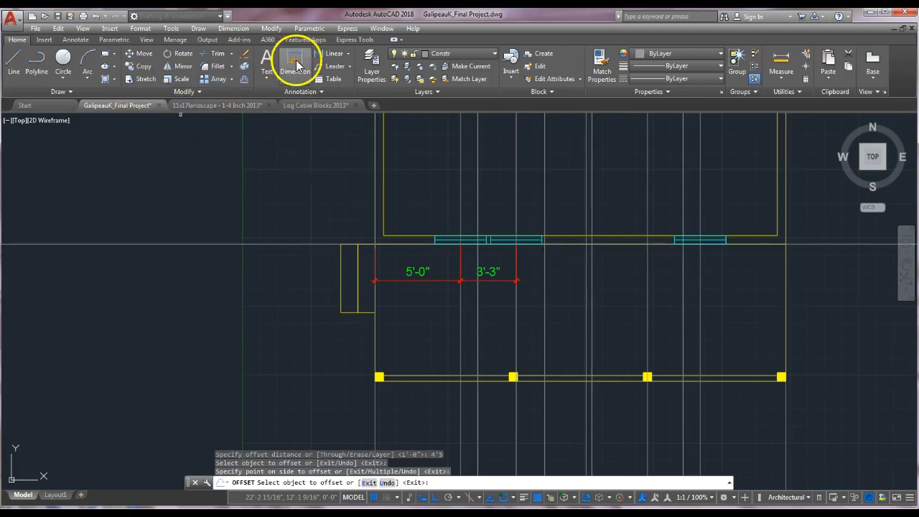
# Make the Dimensions layer current and dimension from the window's end to the new offset construction line.
pyautogui.click(472, 56)
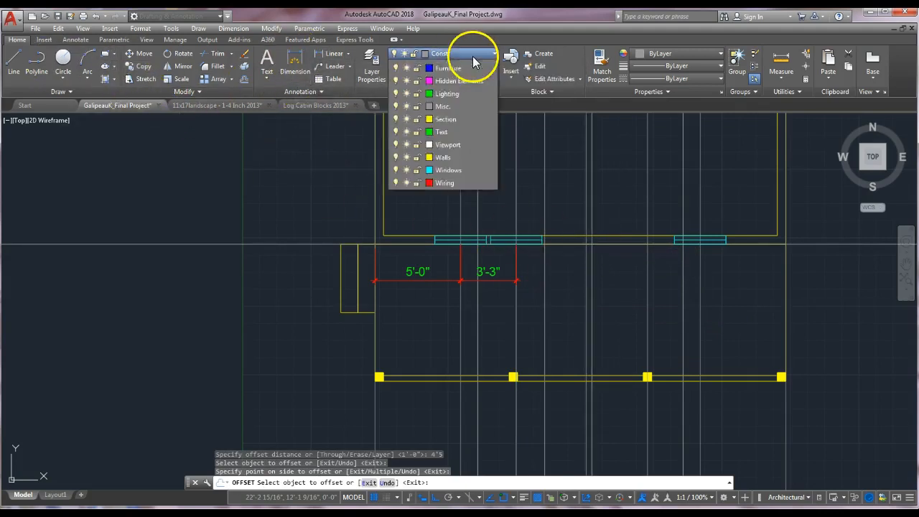
pyautogui.click(452, 109)
pyautogui.click(295, 60)
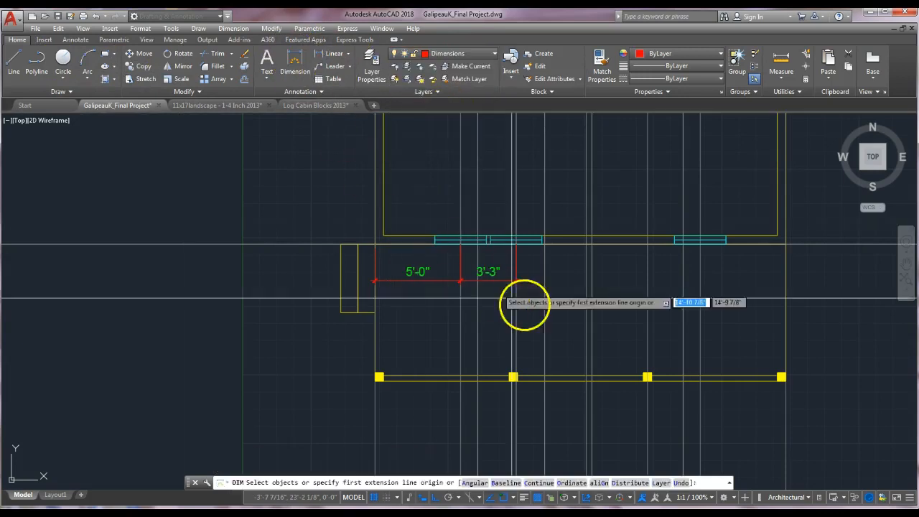
pyautogui.click(517, 244)
pyautogui.click(588, 246)
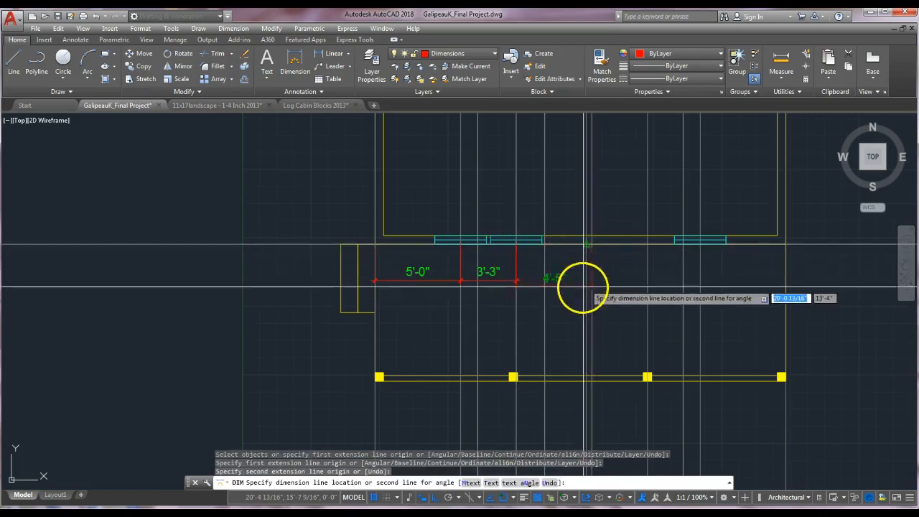
pyautogui.scroll(4, 511, 280)
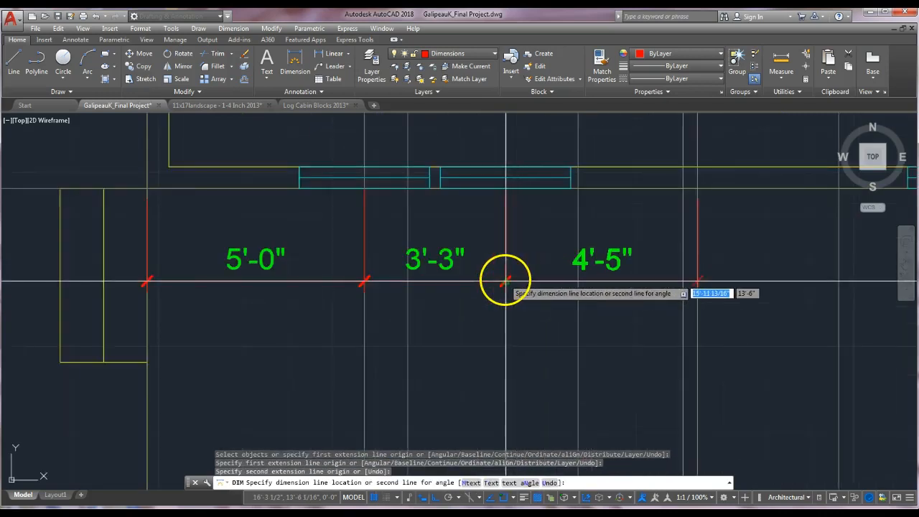
pyautogui.click(506, 281)
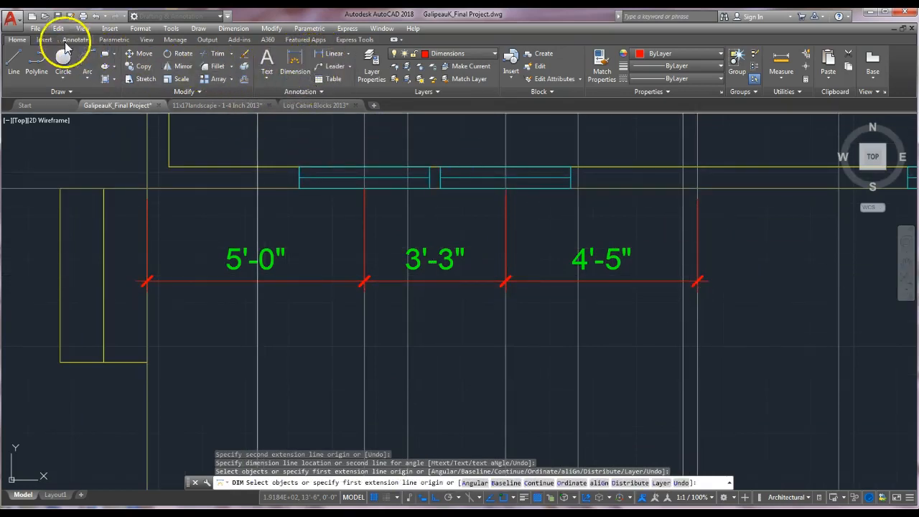
# Continue the dimension chain to the middle of the right window and on to the wall's outer corner.
pyautogui.click(46, 40)
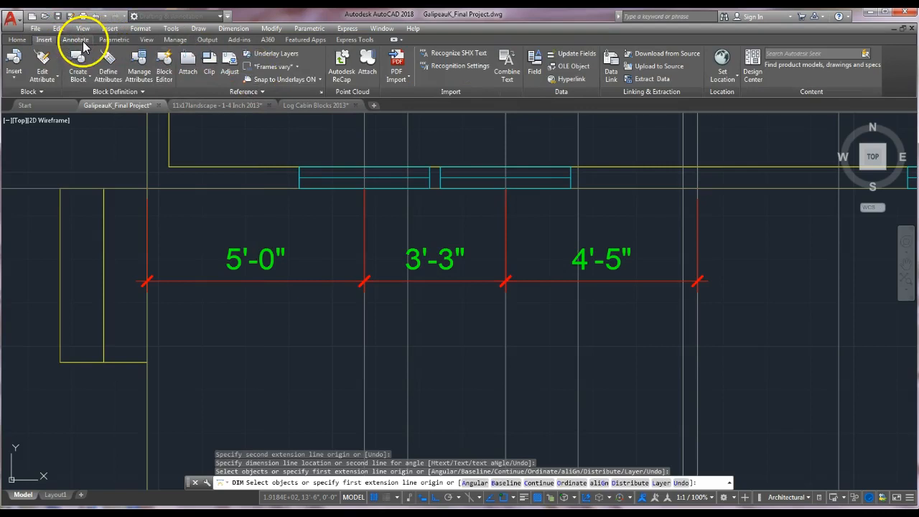
pyautogui.click(79, 40)
pyautogui.click(294, 84)
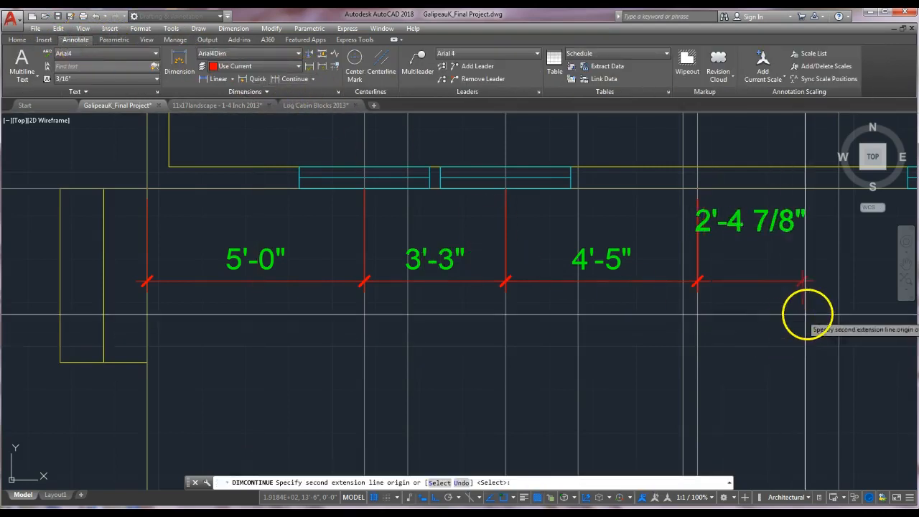
pyautogui.scroll(-2, 805, 318)
pyautogui.moveTo(805, 318); pyautogui.dragTo(587, 331, button='middle')
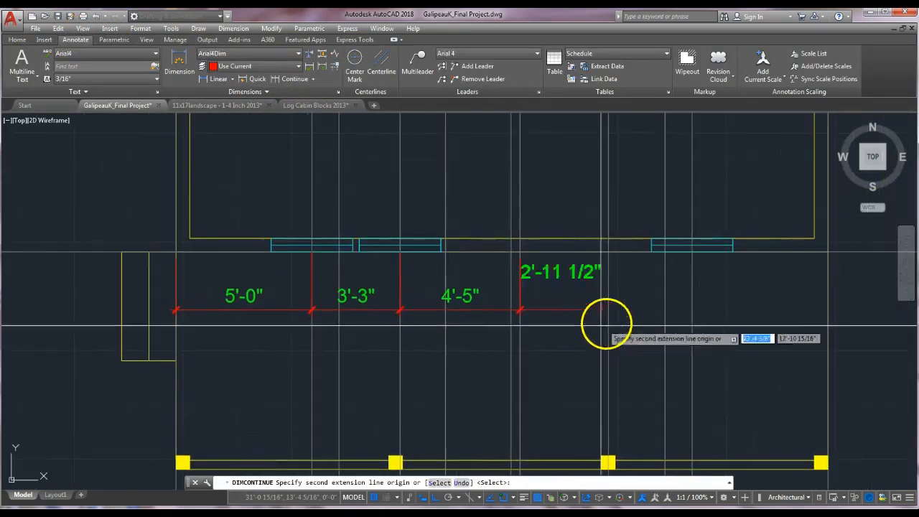
pyautogui.click(691, 246)
pyautogui.click(827, 250)
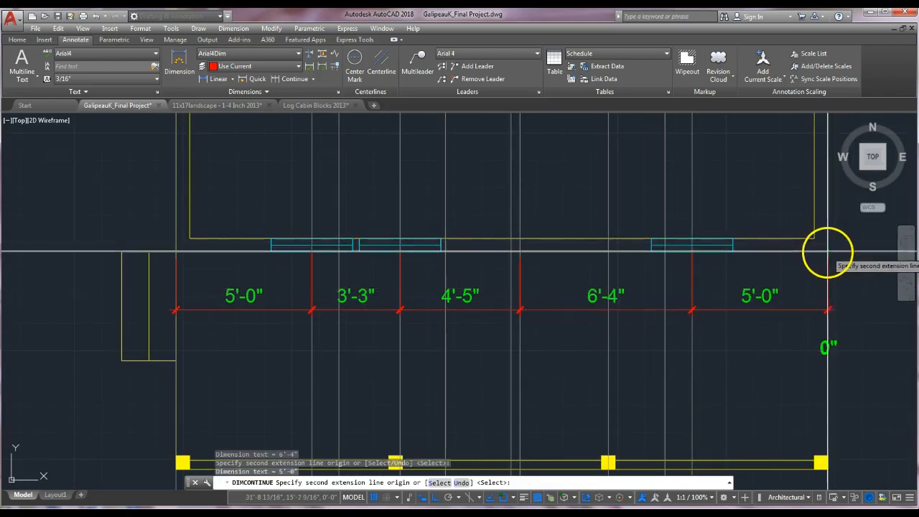
pyautogui.press('Return')
pyautogui.scroll(-4, 707, 379)
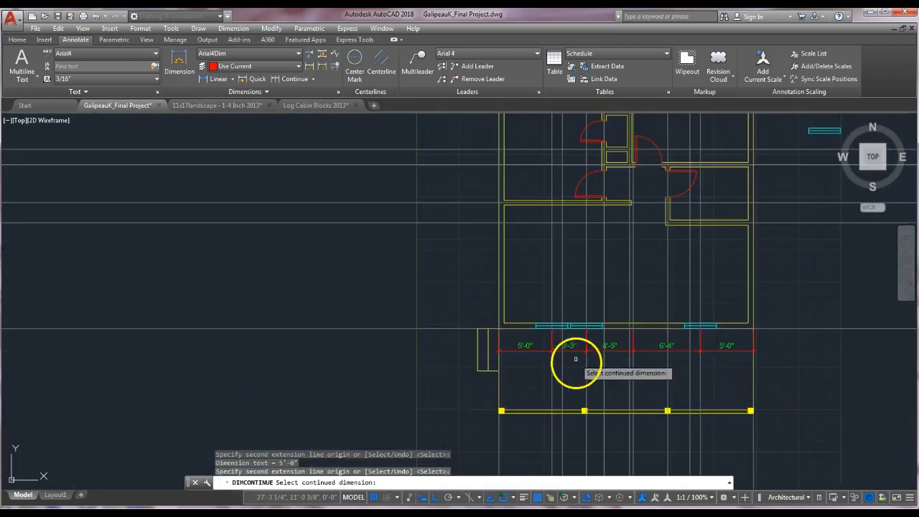
pyautogui.scroll(-4, 575, 357)
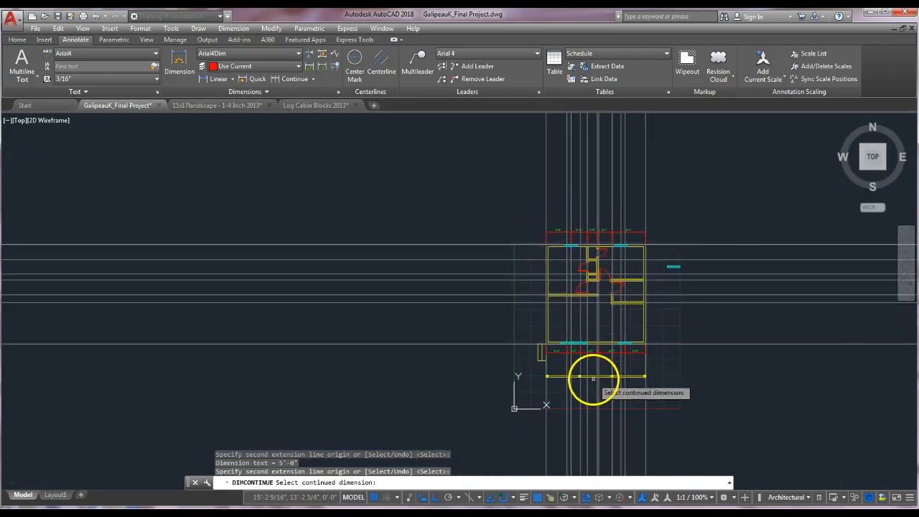
pyautogui.scroll(6, 583, 370)
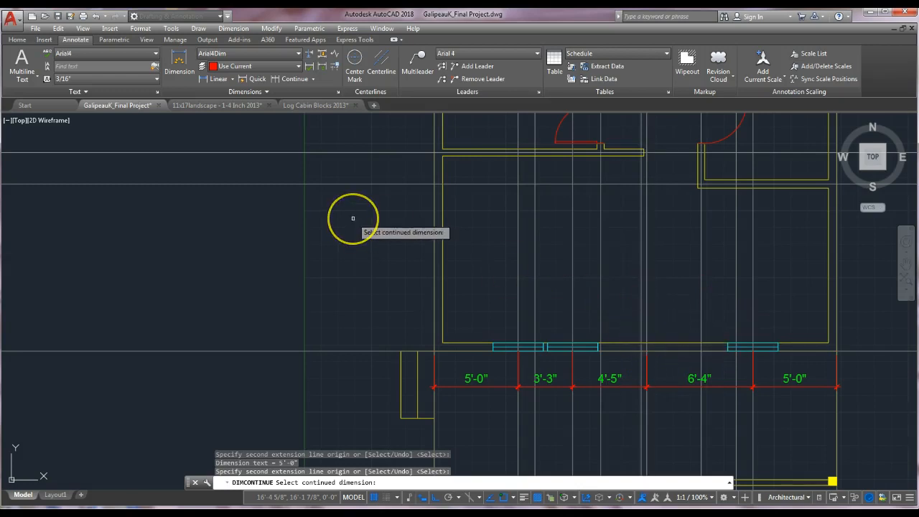
pyautogui.press('Escape')
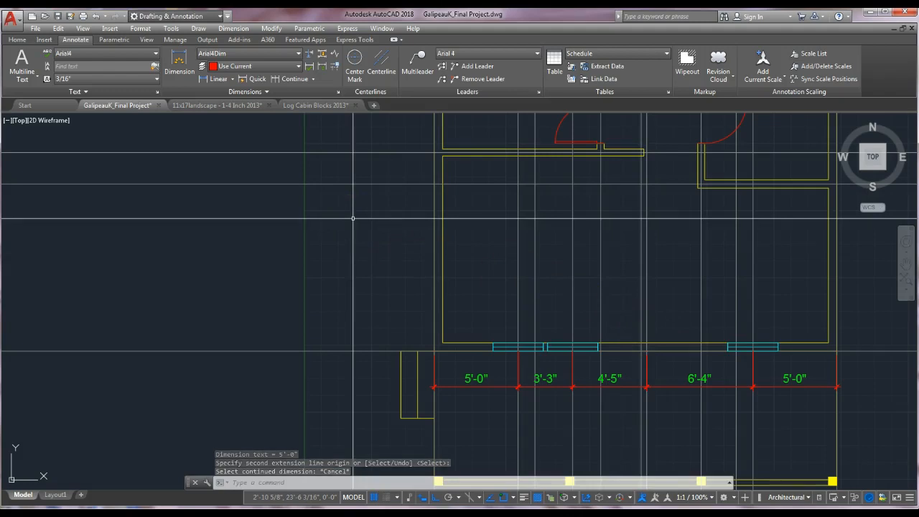
# Offset the construction line at the window's end 1'6 to the right.
pyautogui.write('o')
pyautogui.press('Return')
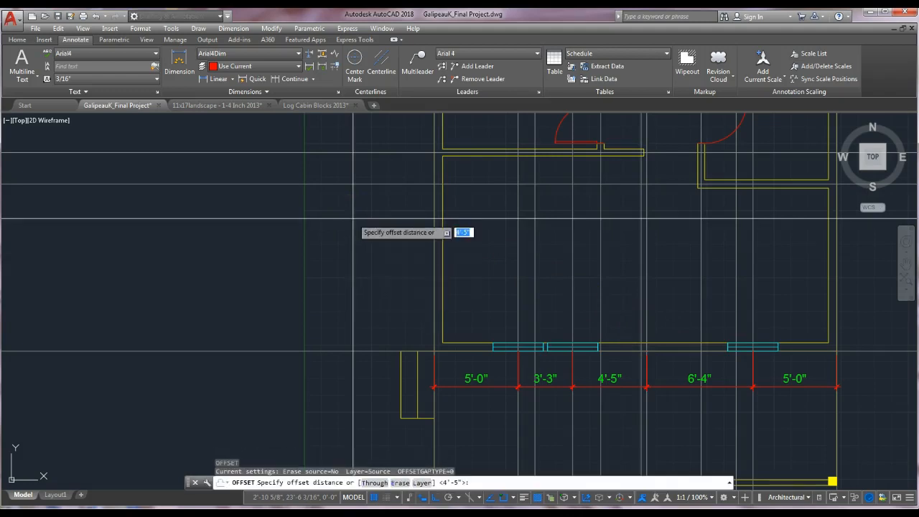
pyautogui.write("1'6")
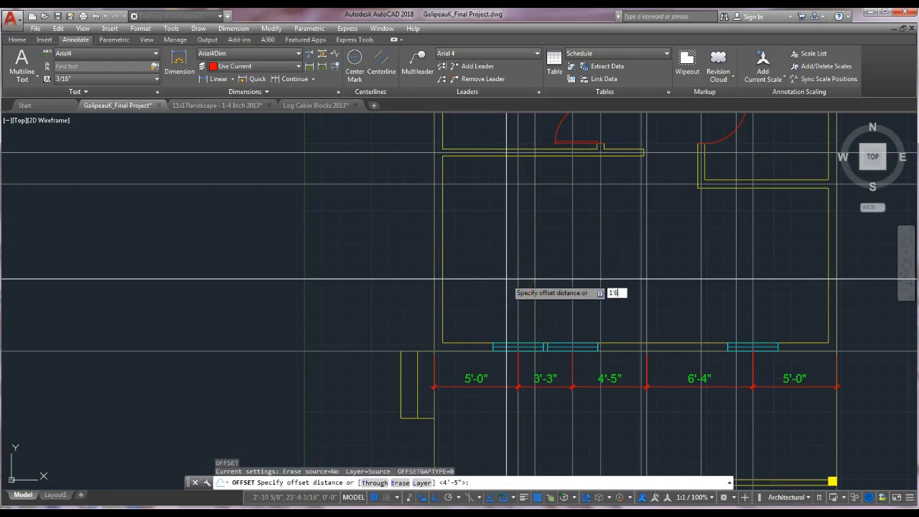
pyautogui.press('Return')
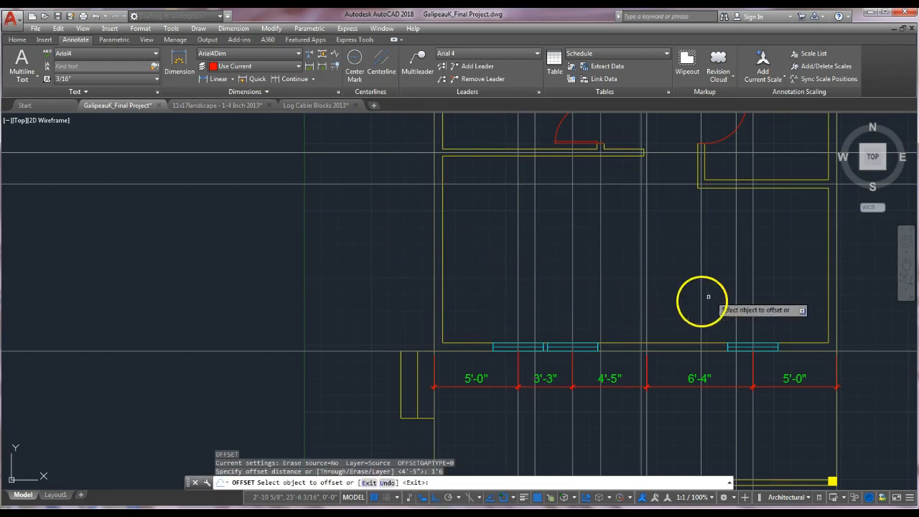
pyautogui.click(647, 317)
pyautogui.click(672, 314)
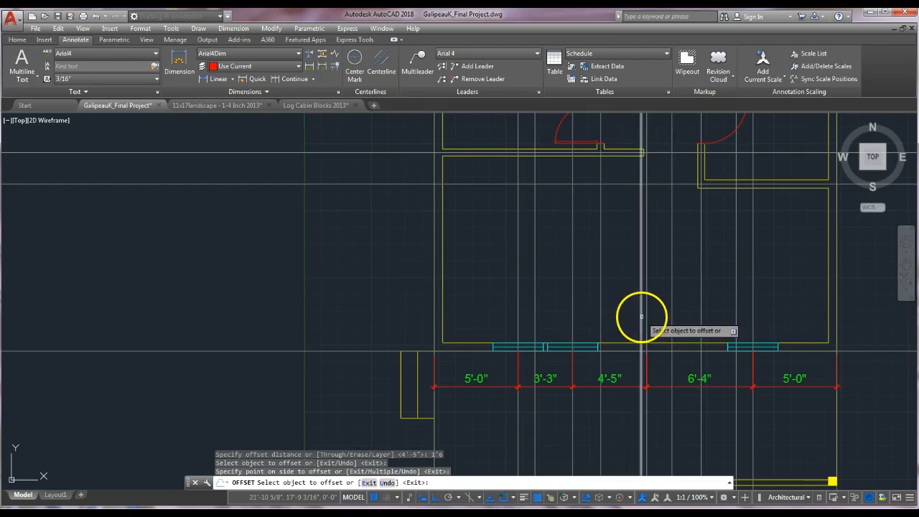
pyautogui.scroll(4, 624, 320)
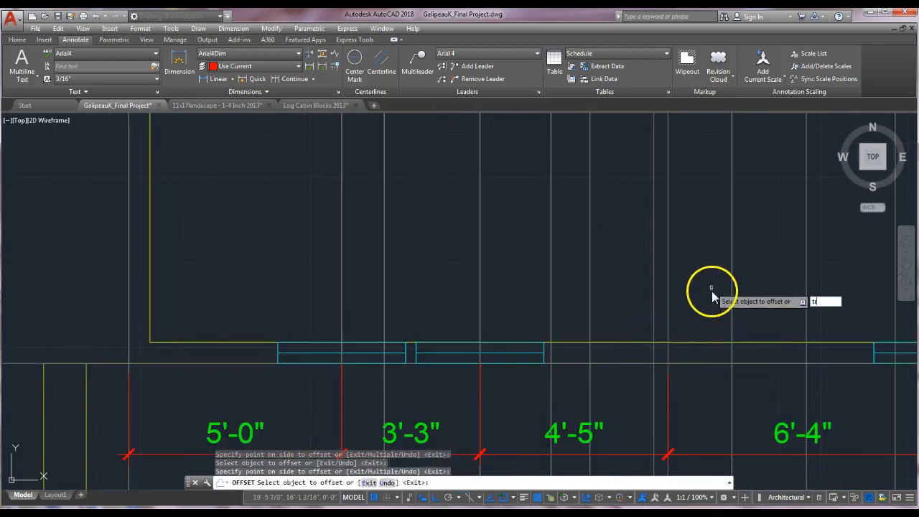
pyautogui.click(732, 327)
pyautogui.press('Escape')
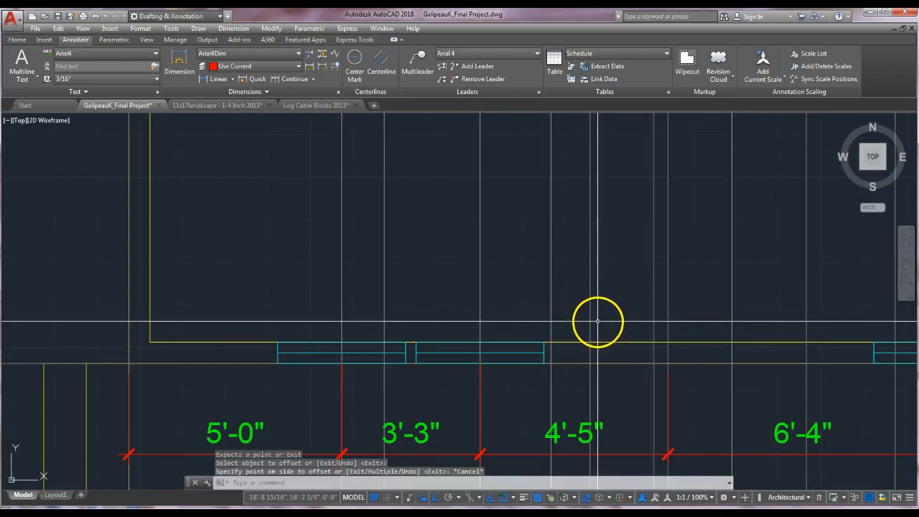
# Trim the wall and both construction lines between the two lines to cut the doorway opening.
pyautogui.press('Escape')
pyautogui.press('Return')
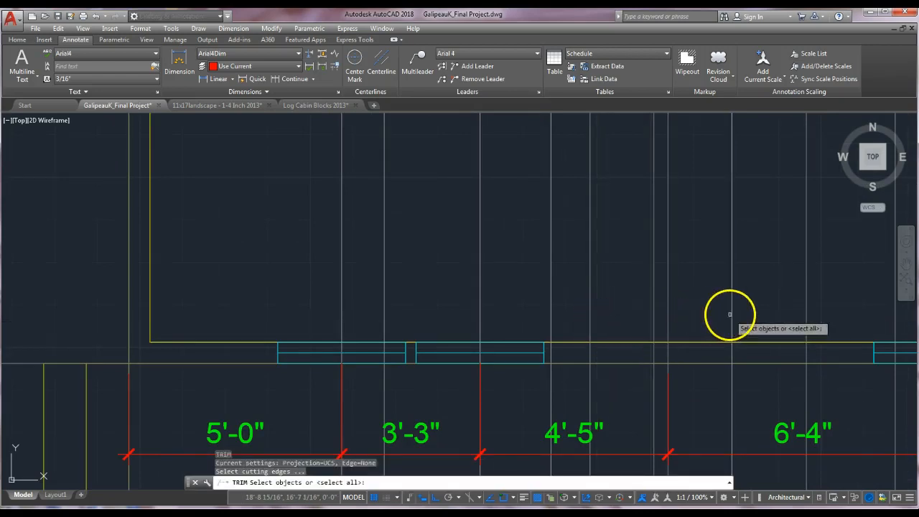
pyautogui.click(732, 314)
pyautogui.click(591, 323)
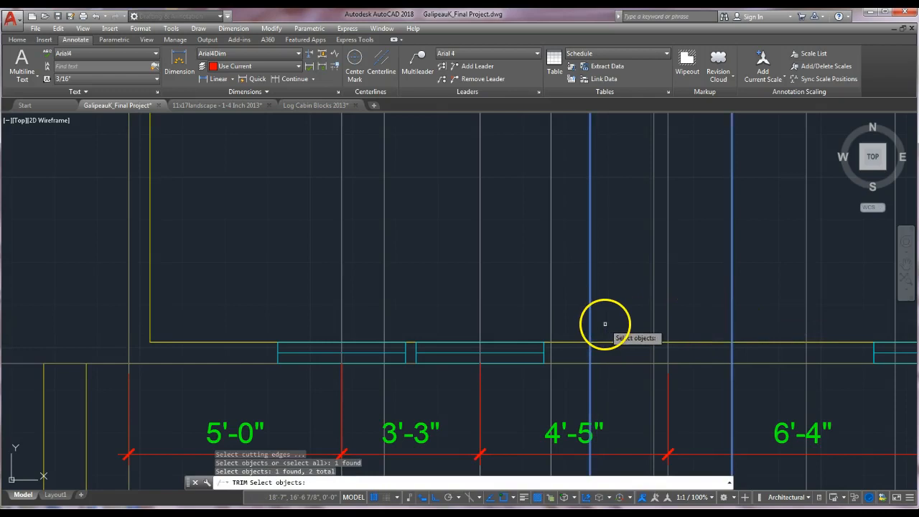
pyautogui.click(610, 365)
pyautogui.press('Return')
pyautogui.click(590, 322)
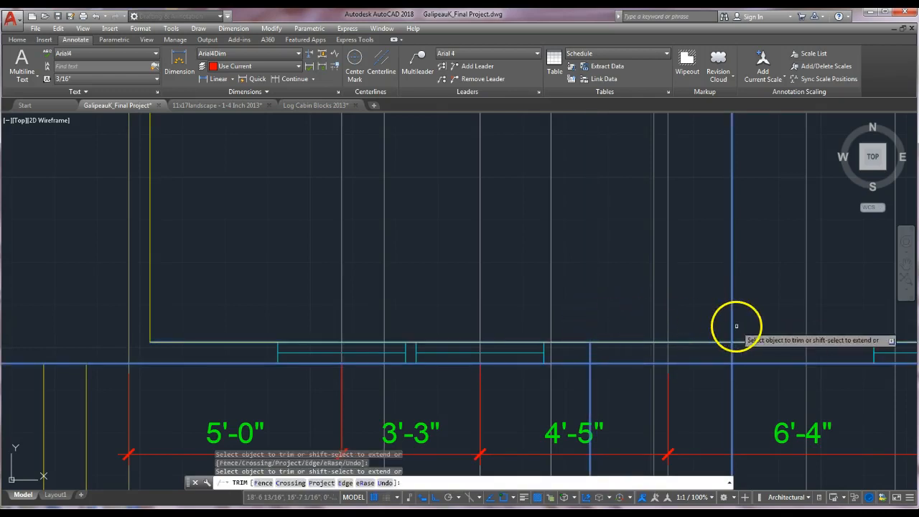
pyautogui.click(732, 327)
pyautogui.click(732, 381)
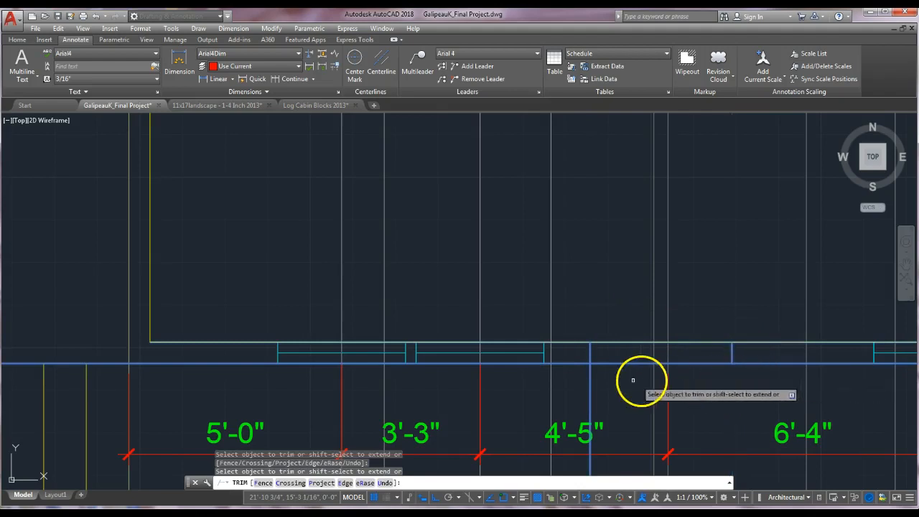
pyautogui.click(615, 342)
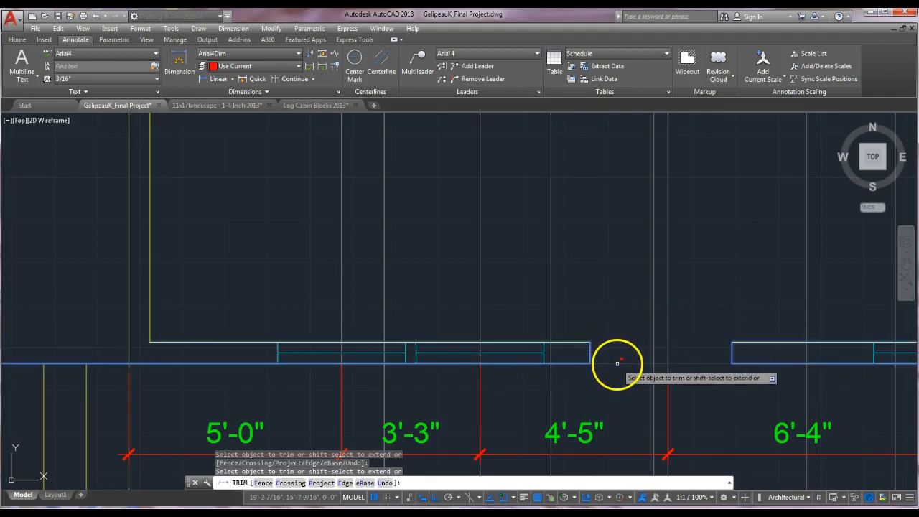
pyautogui.press('Return')
# Match the doorway's end lines to the properties of the wall line.
pyautogui.scroll(-2, 629, 369)
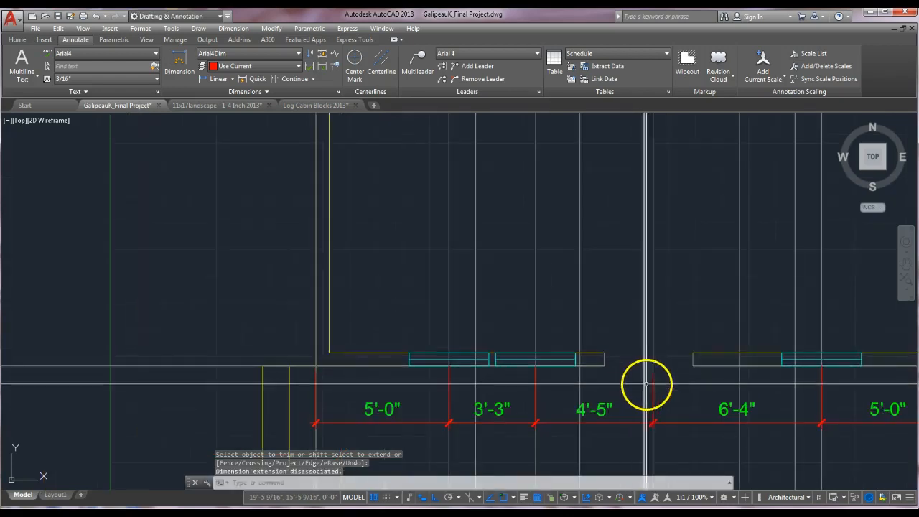
pyautogui.scroll(2, 632, 365)
pyautogui.press('Escape')
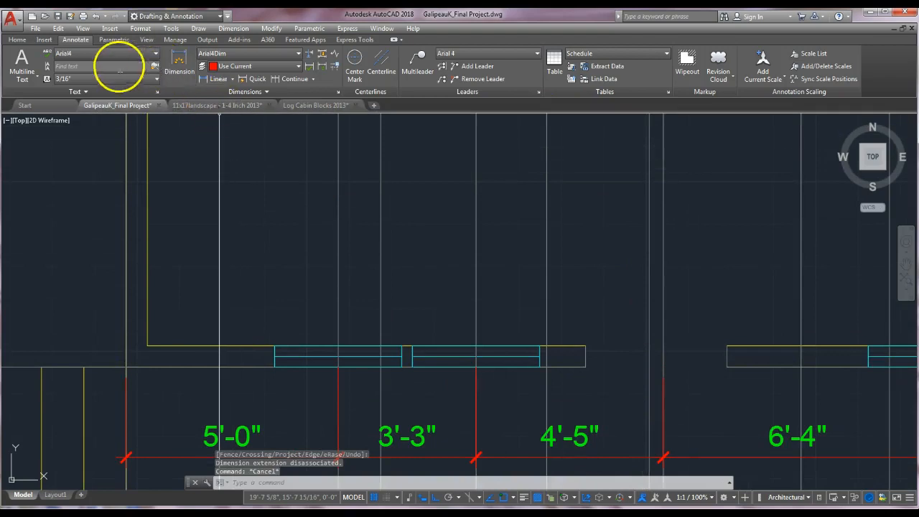
pyautogui.click(18, 40)
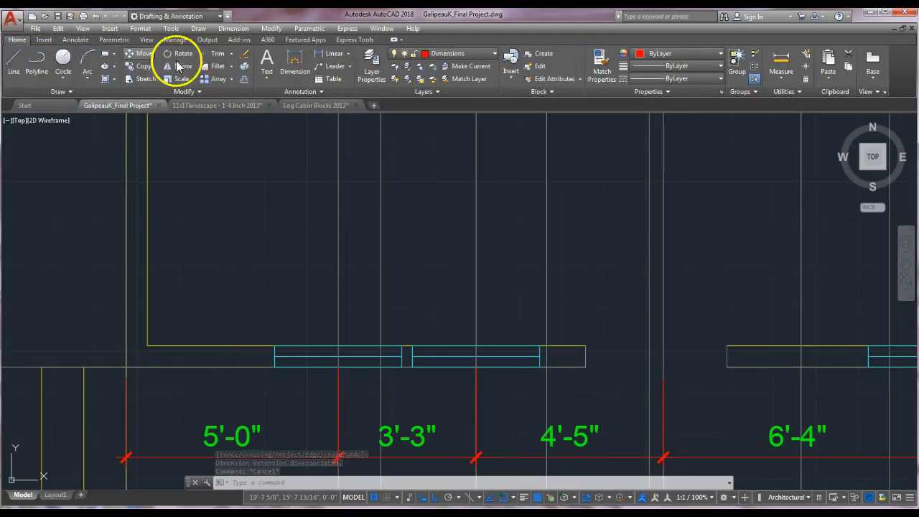
pyautogui.click(602, 68)
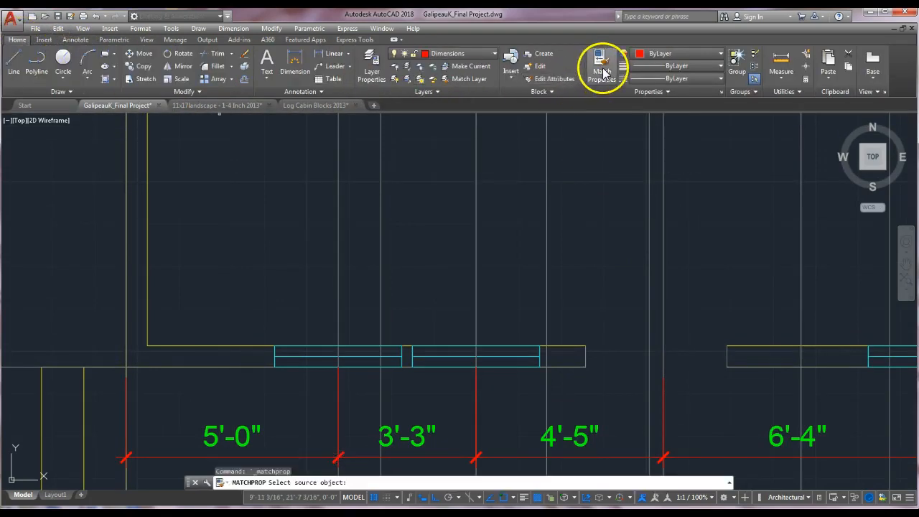
pyautogui.click(765, 349)
pyautogui.click(728, 358)
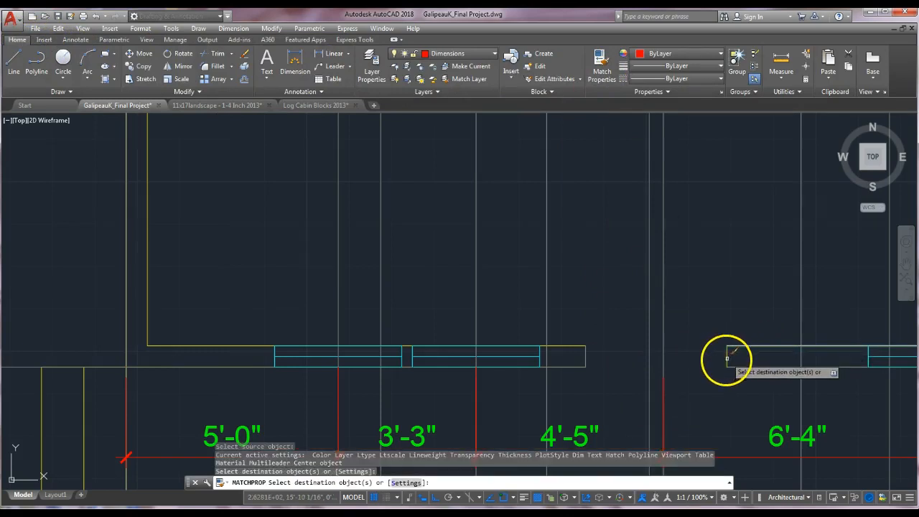
pyautogui.click(586, 350)
pyautogui.press('Escape')
pyautogui.press('Escape')
# Turn off the Constr layer.
pyautogui.scroll(-4, 635, 374)
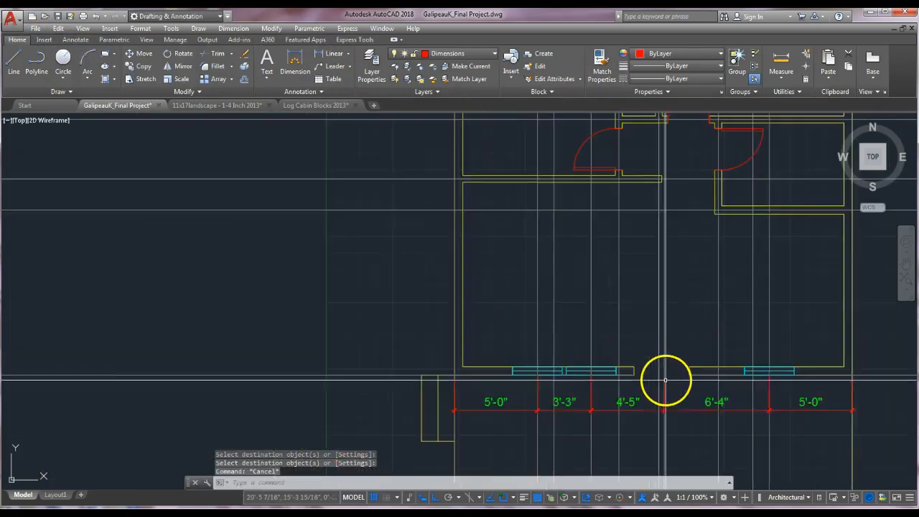
pyautogui.moveTo(579, 359); pyautogui.dragTo(571, 395, button='middle')
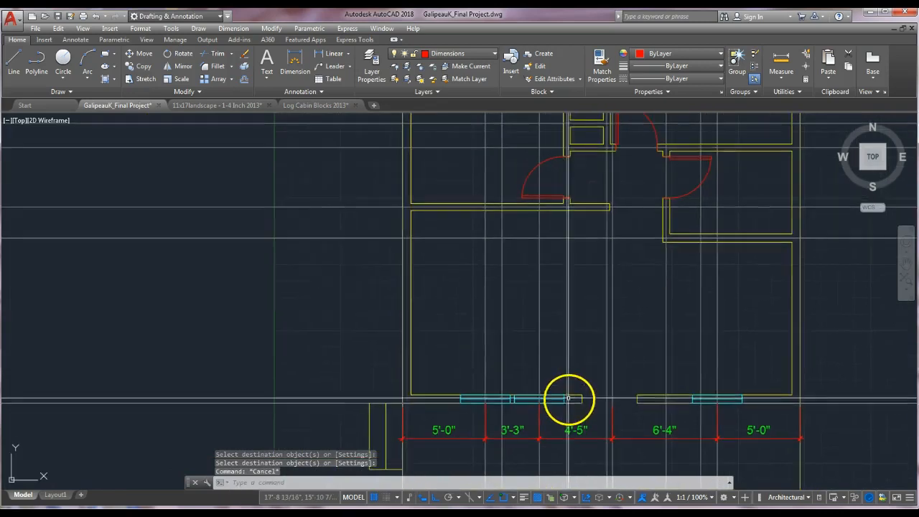
pyautogui.scroll(-4, 573, 314)
pyautogui.moveTo(587, 319); pyautogui.dragTo(579, 334, button='middle')
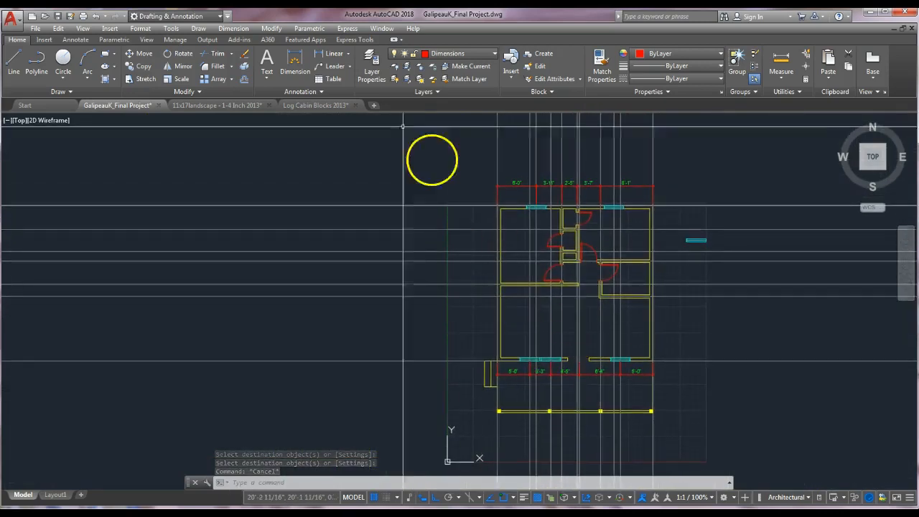
pyautogui.press('Escape')
pyautogui.click(471, 54)
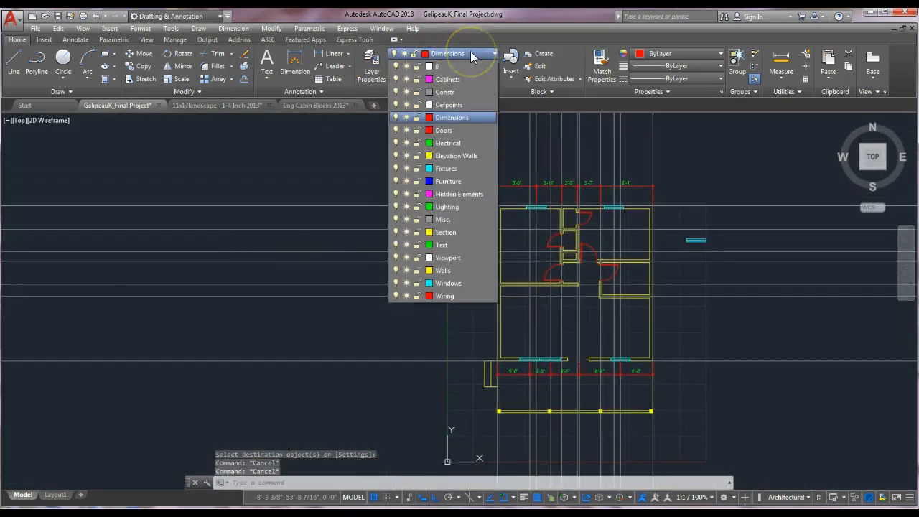
pyautogui.click(396, 92)
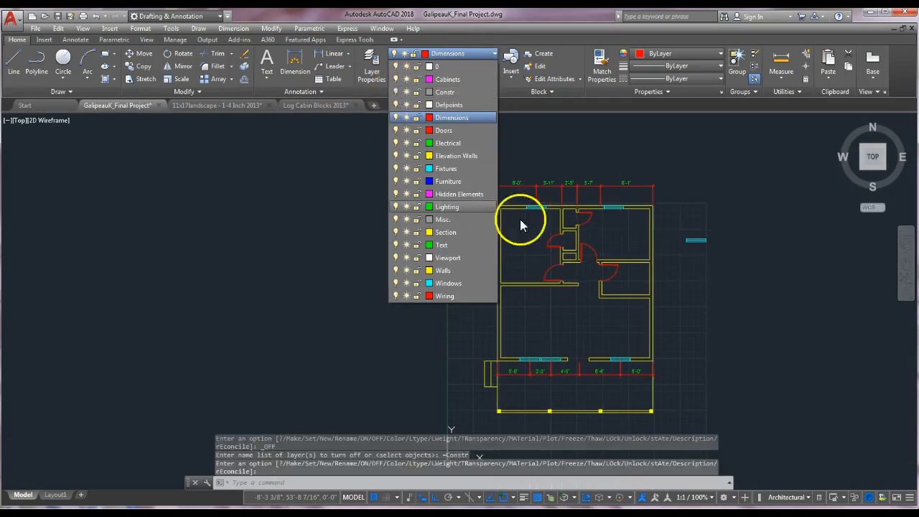
pyautogui.click(722, 282)
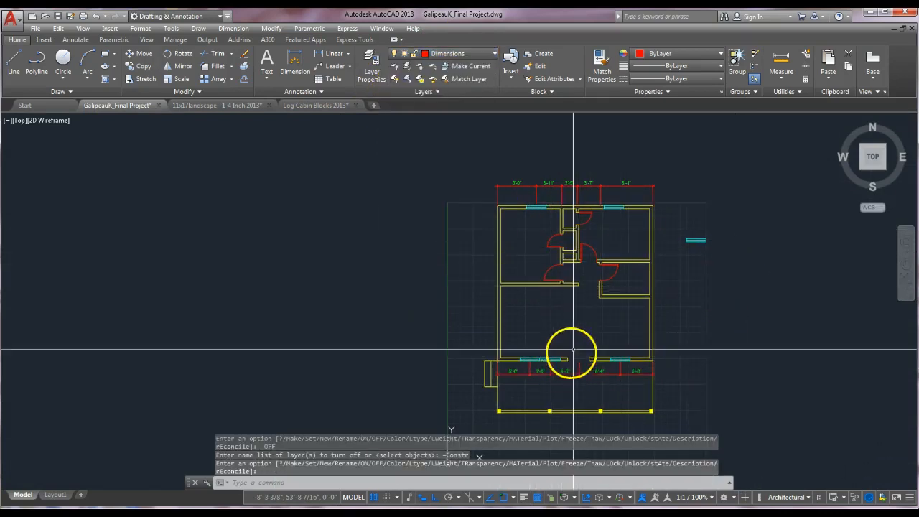
pyautogui.scroll(5, 573, 351)
pyautogui.moveTo(595, 366); pyautogui.dragTo(641, 228, button='middle')
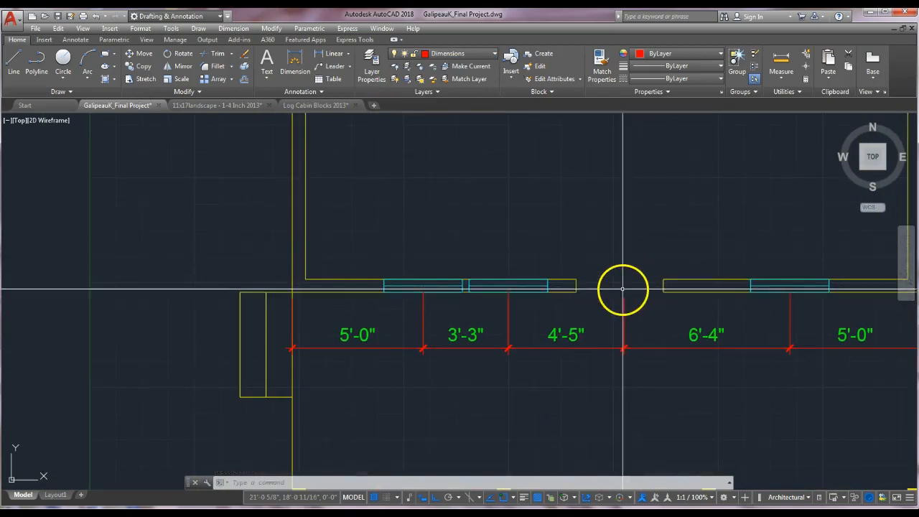
pyautogui.click(45, 39)
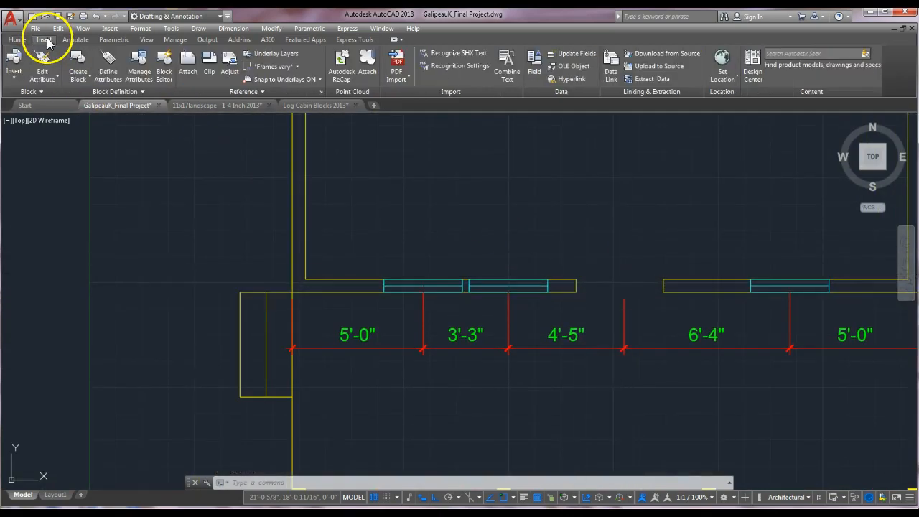
pyautogui.click(23, 77)
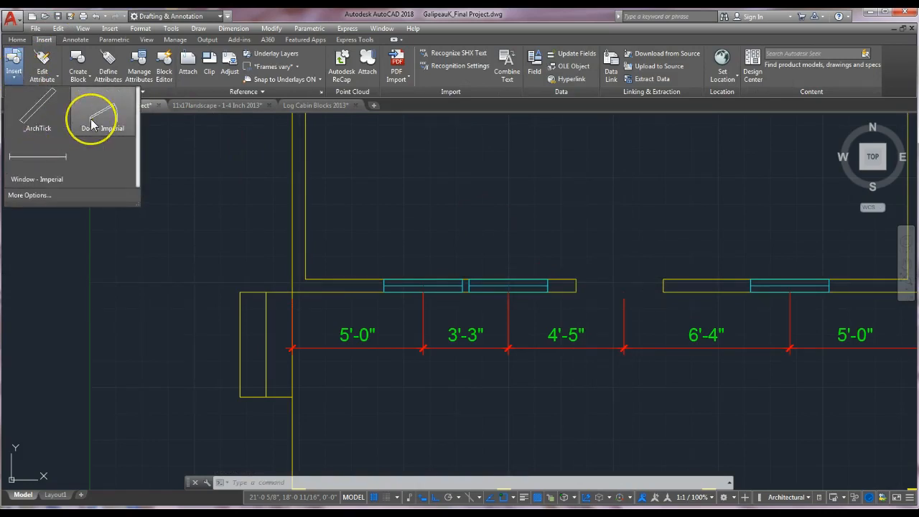
pyautogui.click(18, 39)
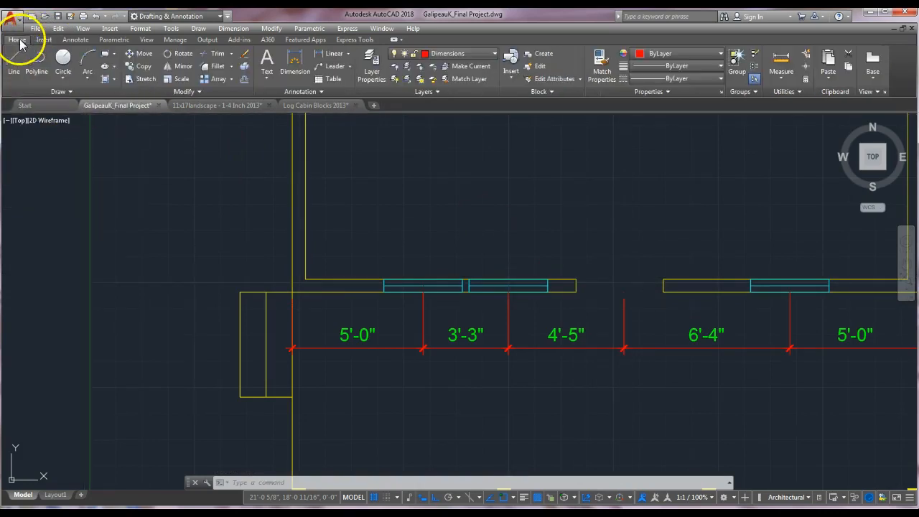
# Make the Doors layer current and insert the Door - Imperial block at the doorway's left edge.
pyautogui.click(493, 56)
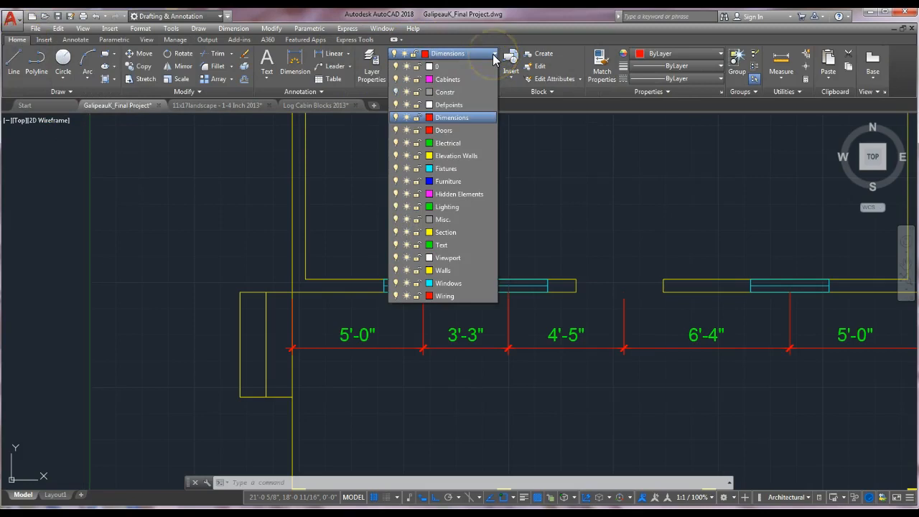
pyautogui.click(440, 133)
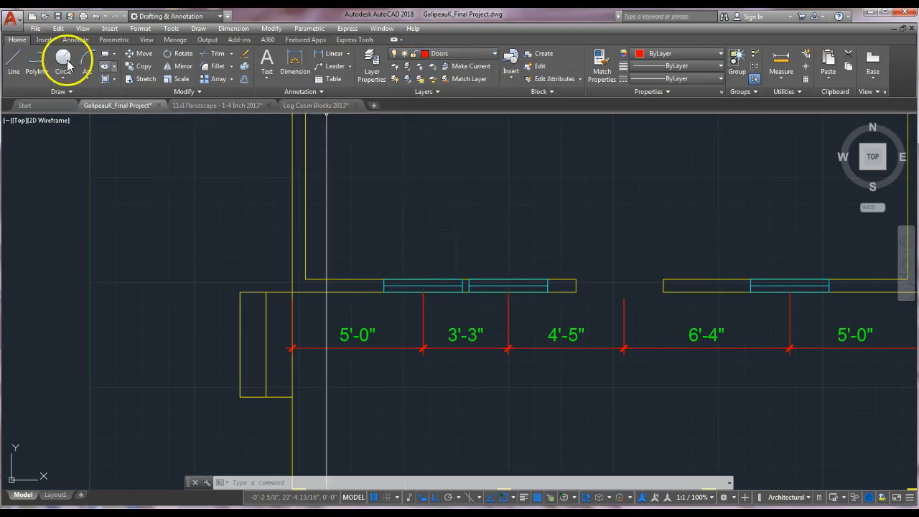
pyautogui.click(43, 40)
pyautogui.click(14, 59)
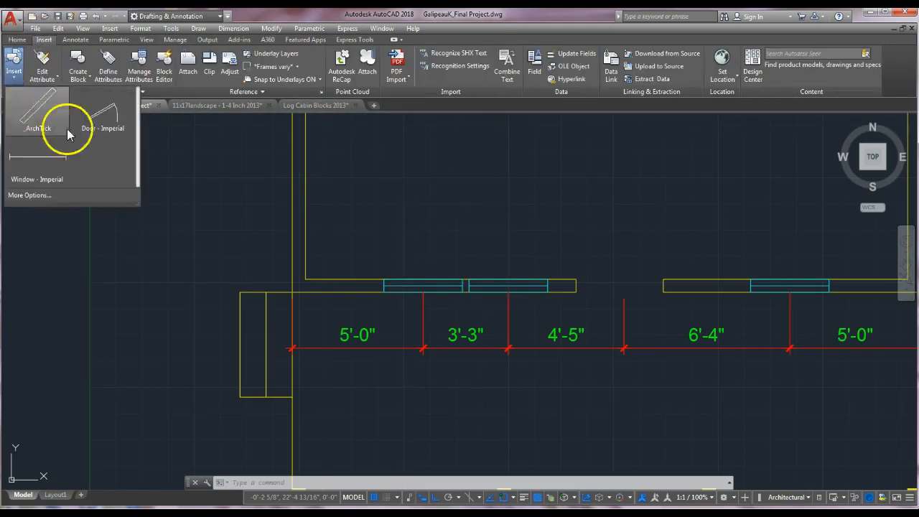
pyautogui.click(100, 121)
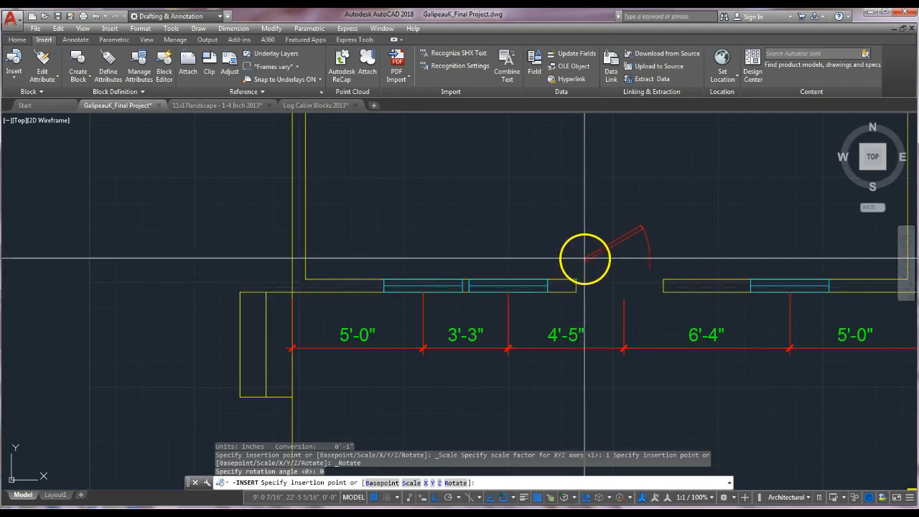
pyautogui.click(589, 241)
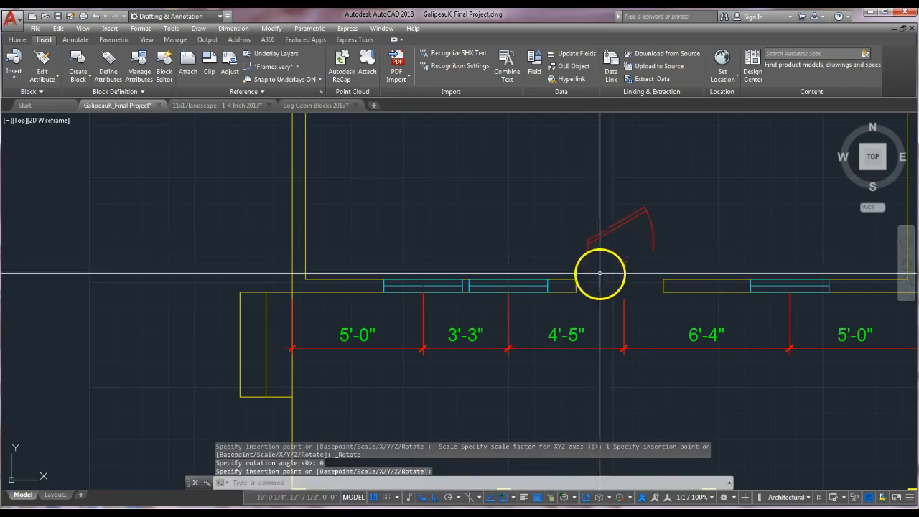
pyautogui.press('Escape')
# Stretch the door block's width grip outward to widen the door.
pyautogui.scroll(5, 599, 230)
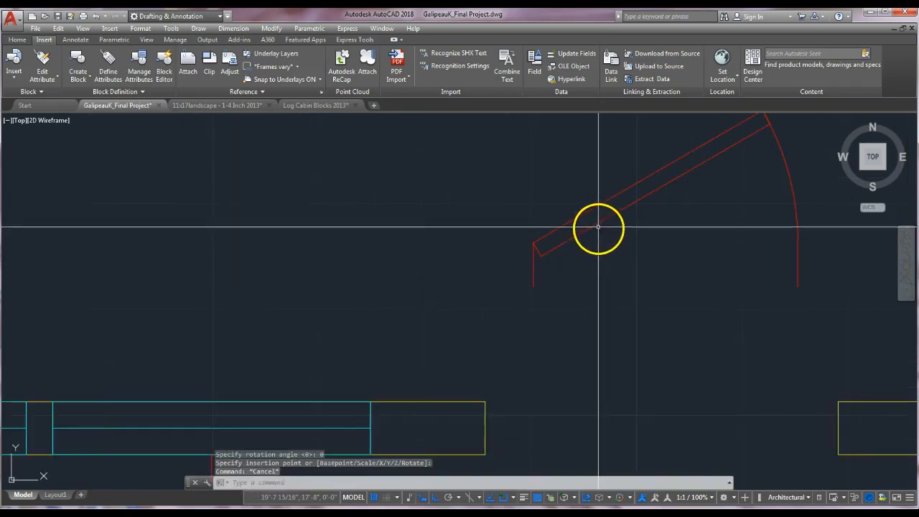
pyautogui.click(598, 225)
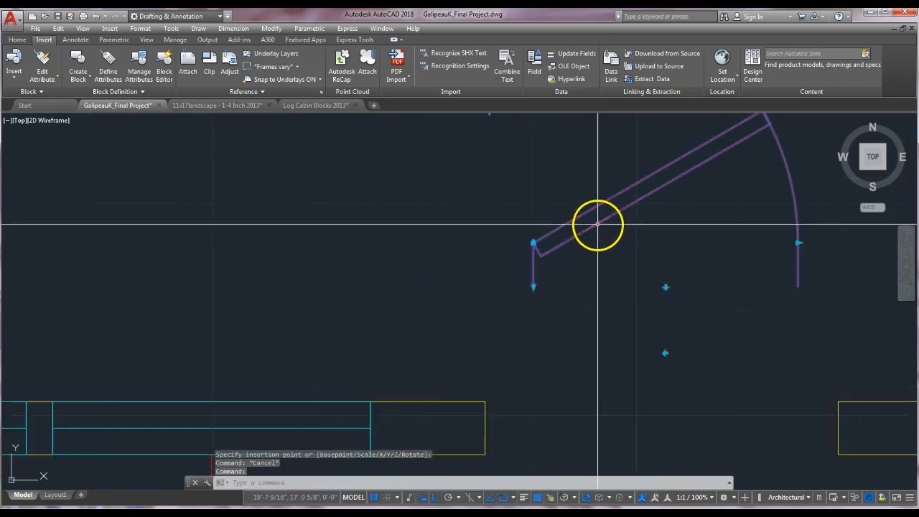
pyautogui.click(534, 287)
pyautogui.click(533, 311)
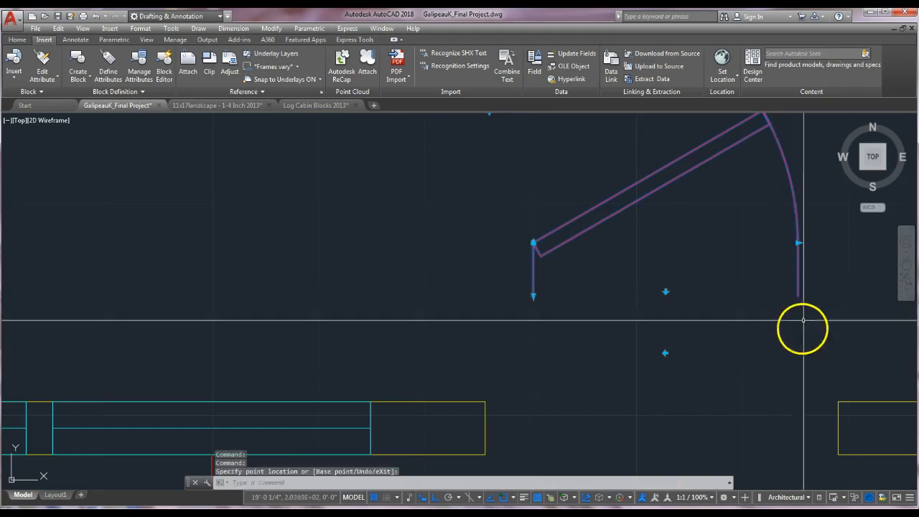
pyautogui.click(798, 243)
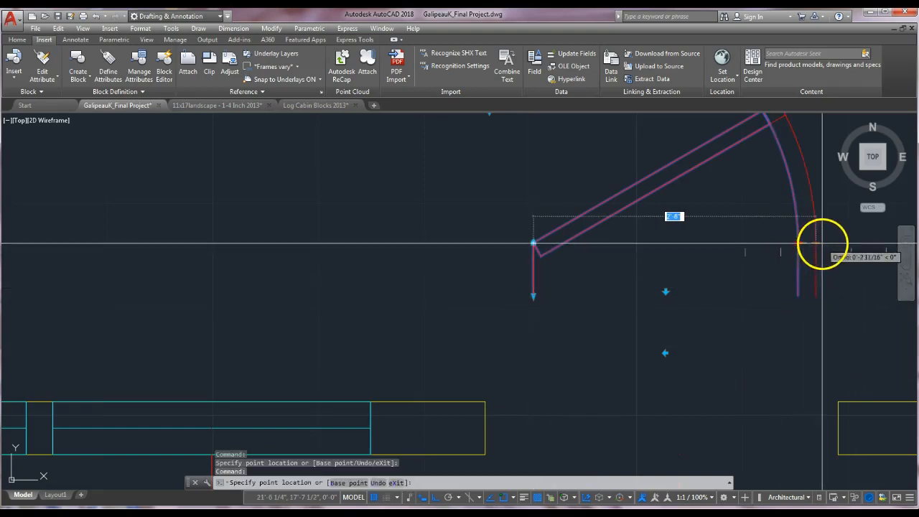
pyautogui.click(836, 244)
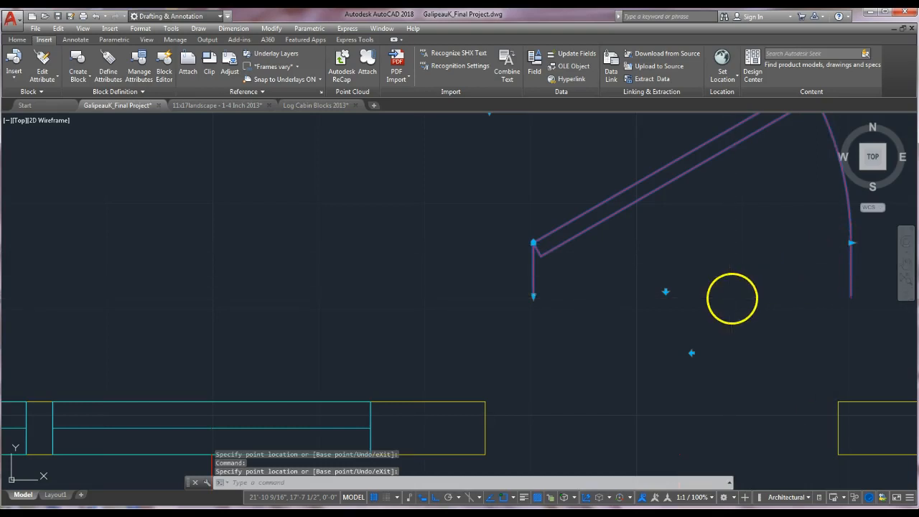
pyautogui.press('Escape')
# Set the door block's swing to Open 90°.
pyautogui.scroll(-4, 698, 284)
pyautogui.moveTo(695, 290)
pyautogui.mouseDown(button='middle')
pyautogui.moveTo(675, 314)
pyautogui.moveTo(612, 331)
pyautogui.mouseUp(button='middle')
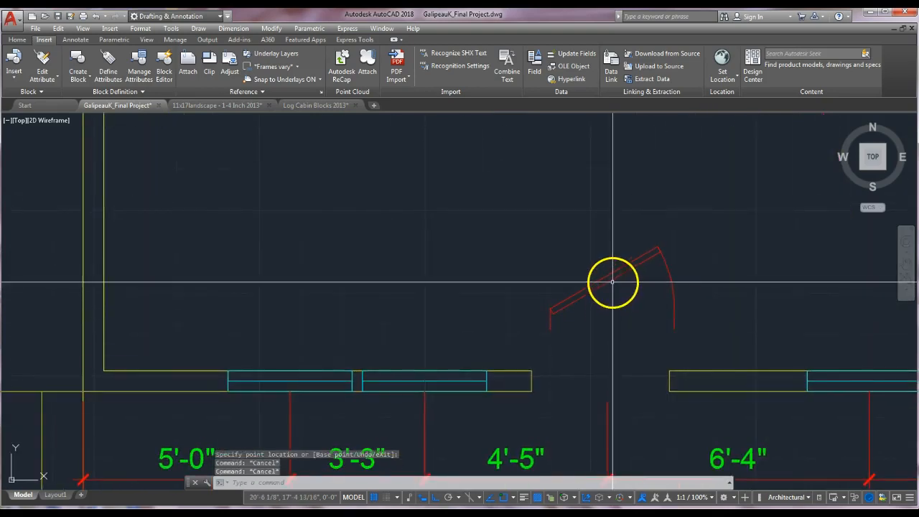
pyautogui.click(533, 257)
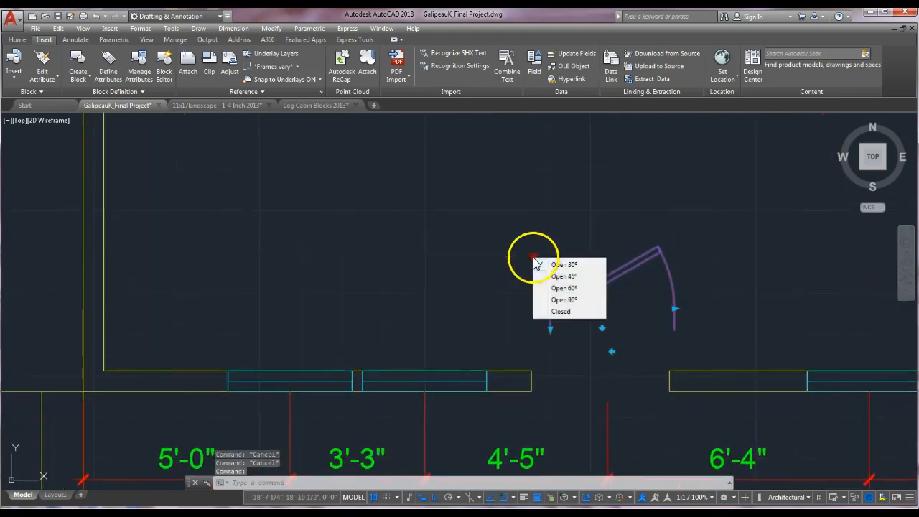
pyautogui.click(564, 300)
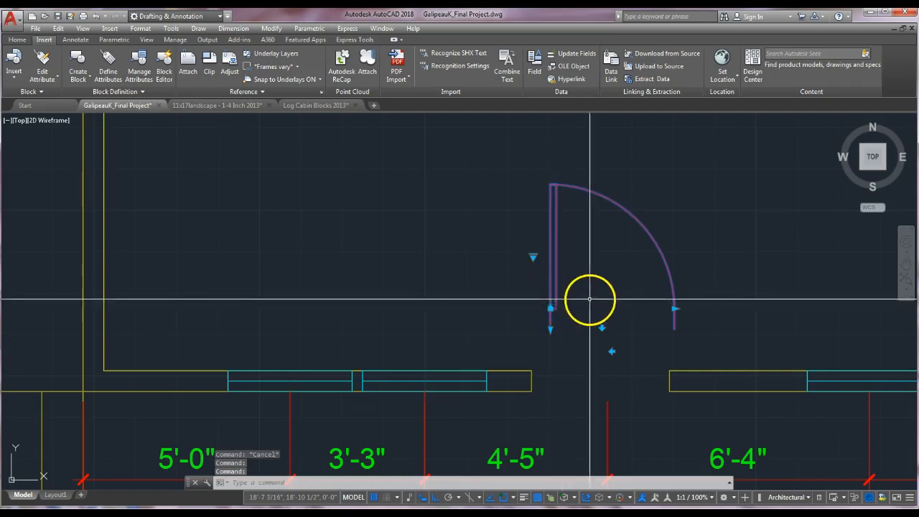
pyautogui.press('Return')
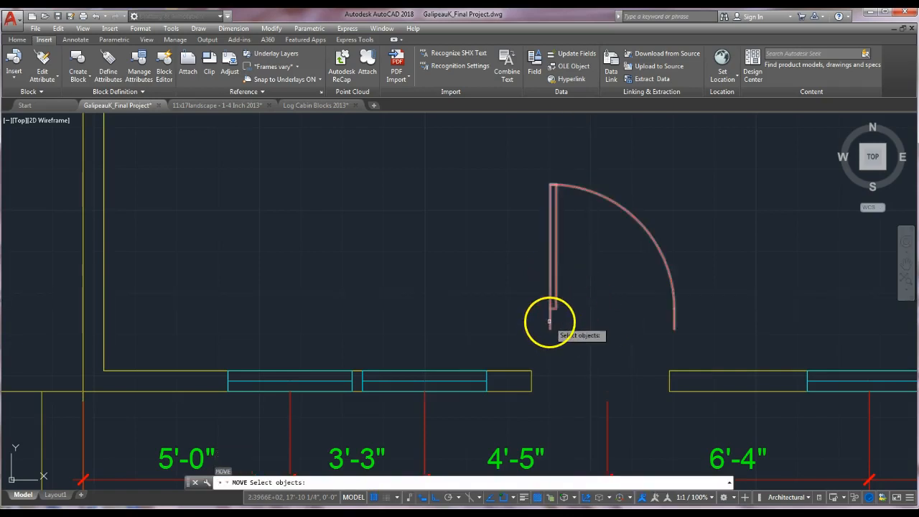
pyautogui.click(551, 323)
pyautogui.press('Return')
pyautogui.click(551, 330)
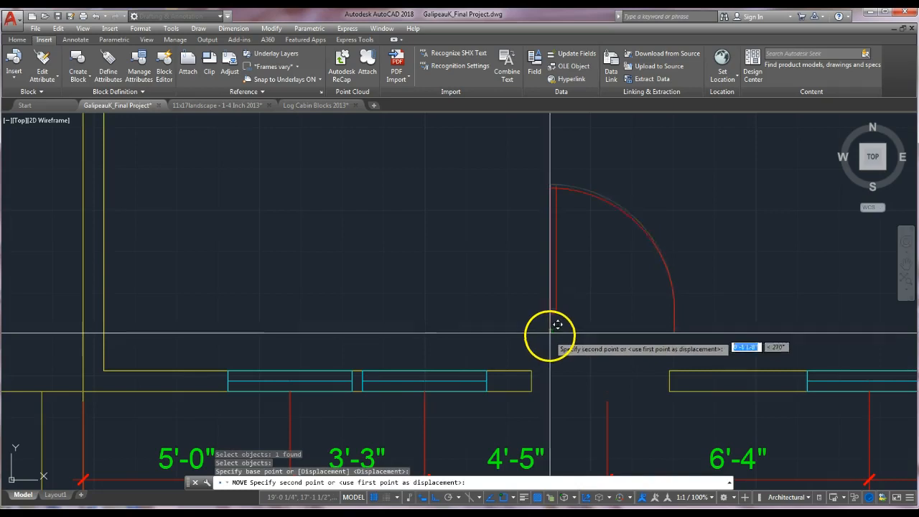
pyautogui.press('Escape')
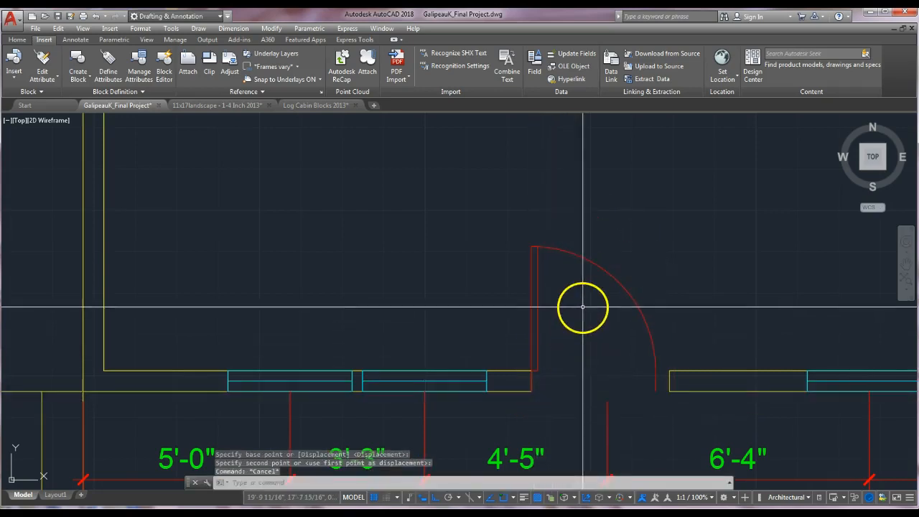
# Examine how the door block fits the doorway opening in the wall.
pyautogui.scroll(-2, 579, 359)
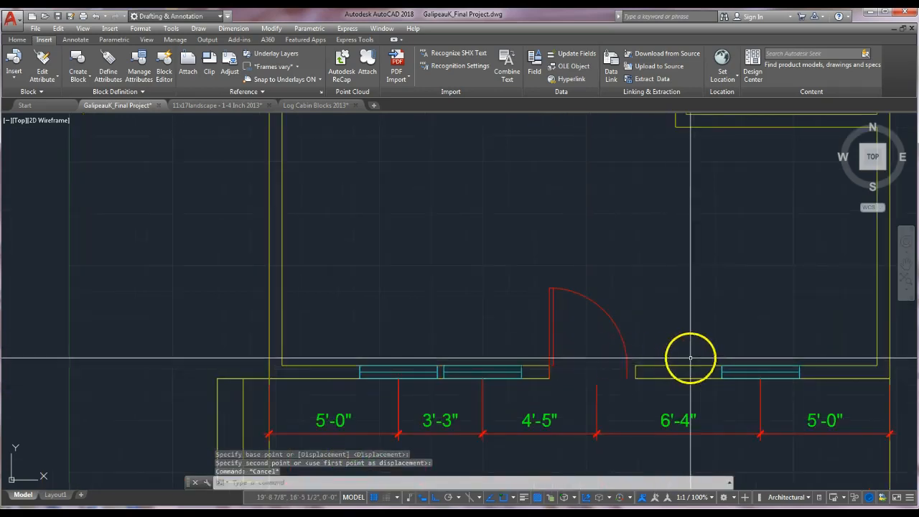
pyautogui.scroll(2, 640, 368)
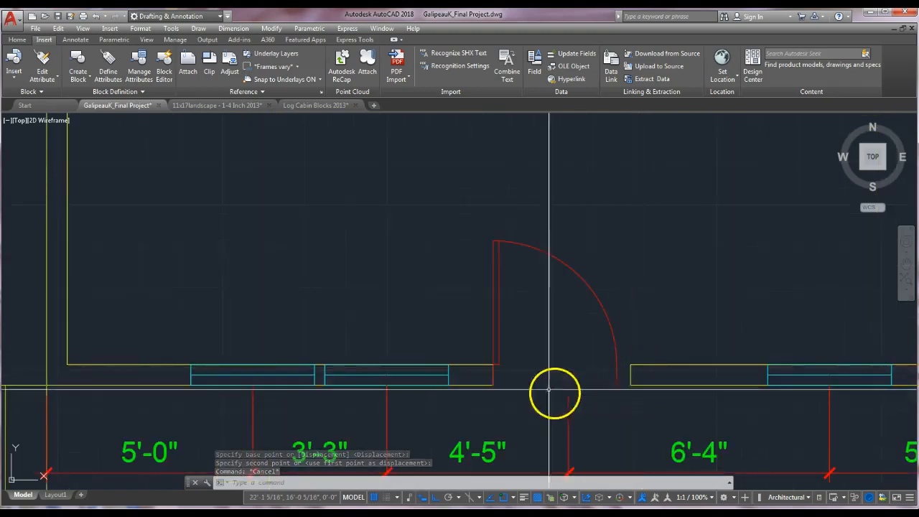
pyautogui.scroll(-4, 641, 371)
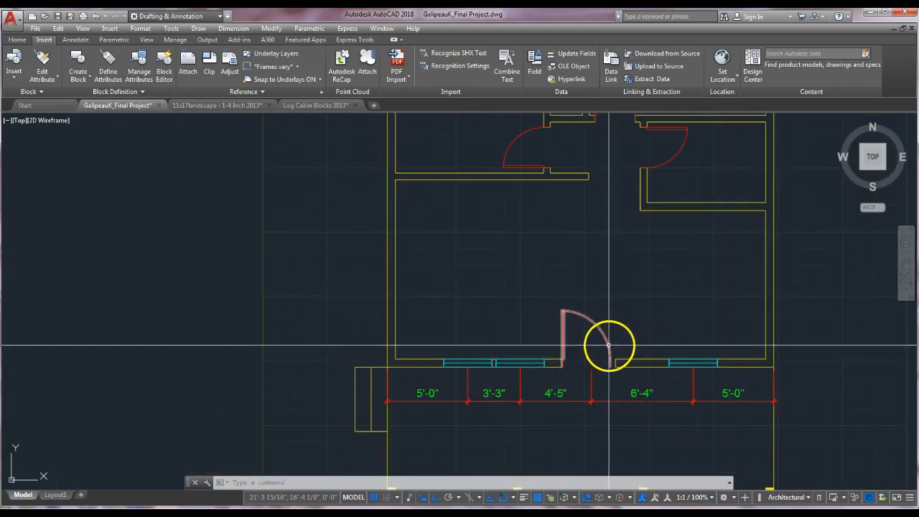
pyautogui.scroll(6, 609, 352)
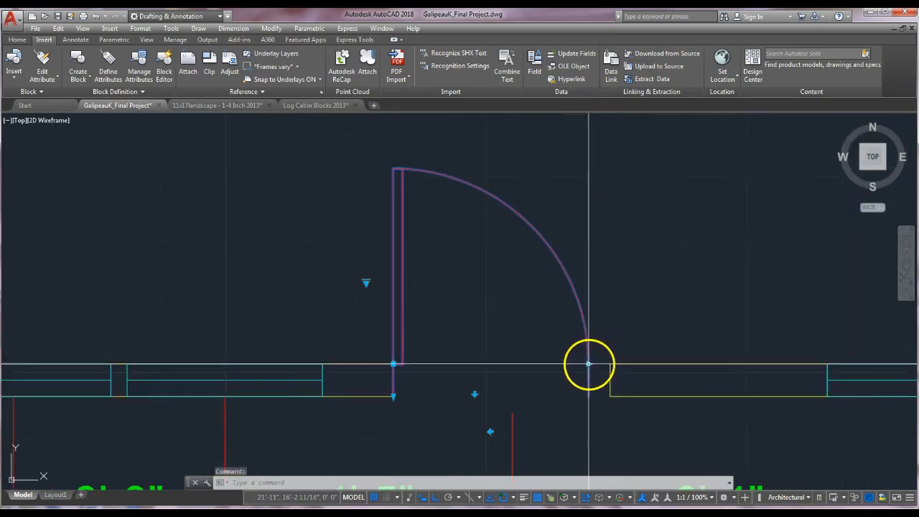
pyautogui.click(589, 364)
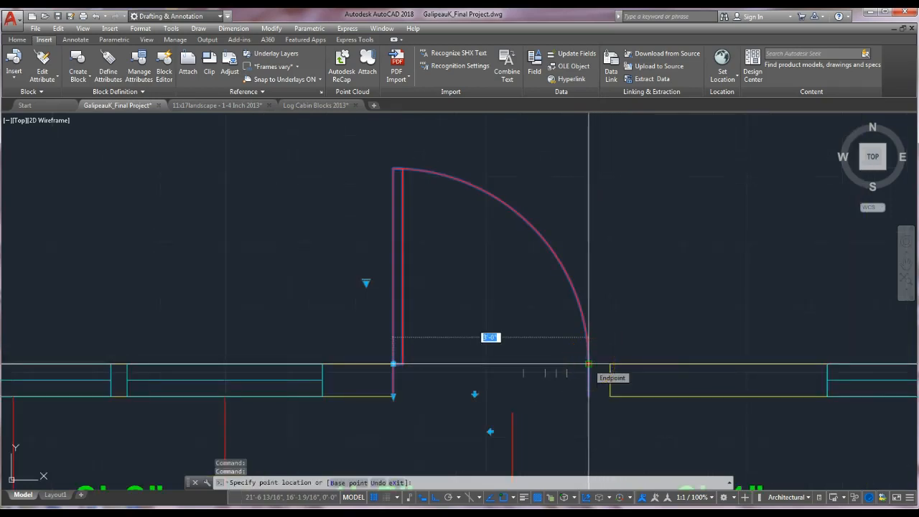
pyautogui.press('Escape')
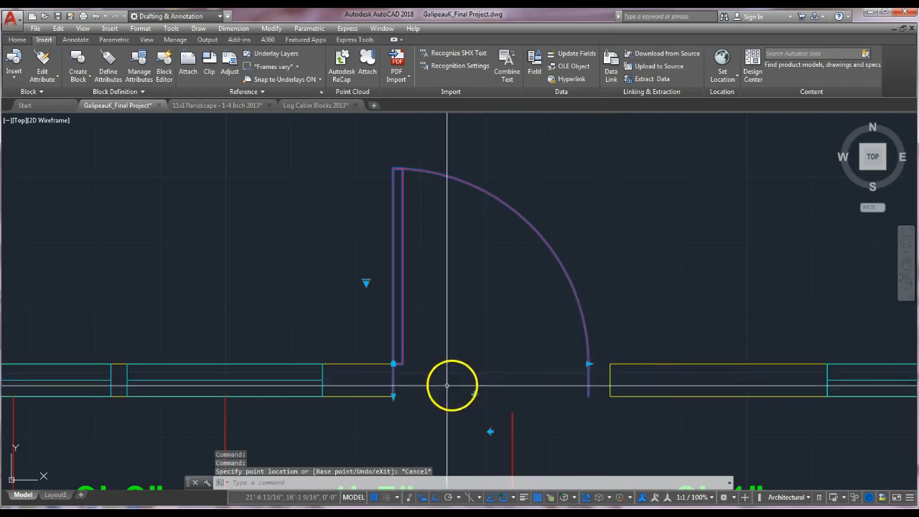
pyautogui.press('Escape')
pyautogui.scroll(-4, 616, 359)
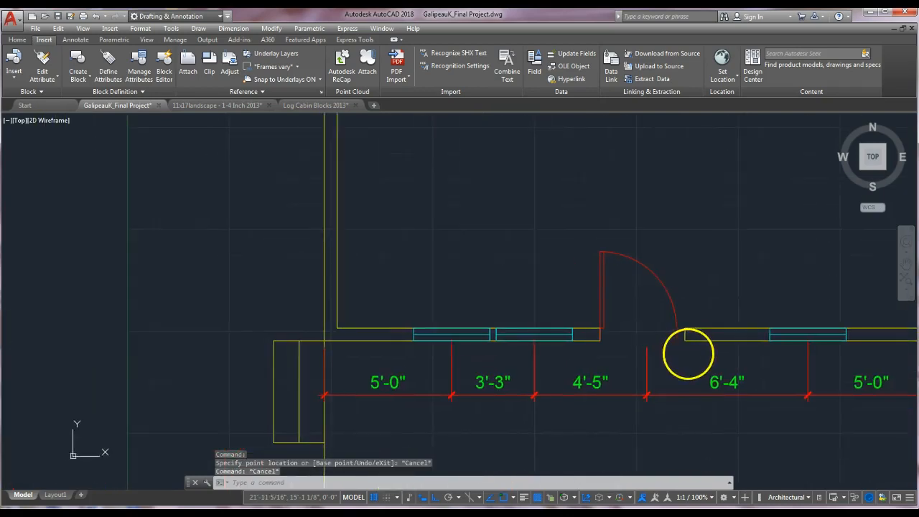
pyautogui.scroll(1, 650, 349)
pyautogui.scroll(2, 572, 309)
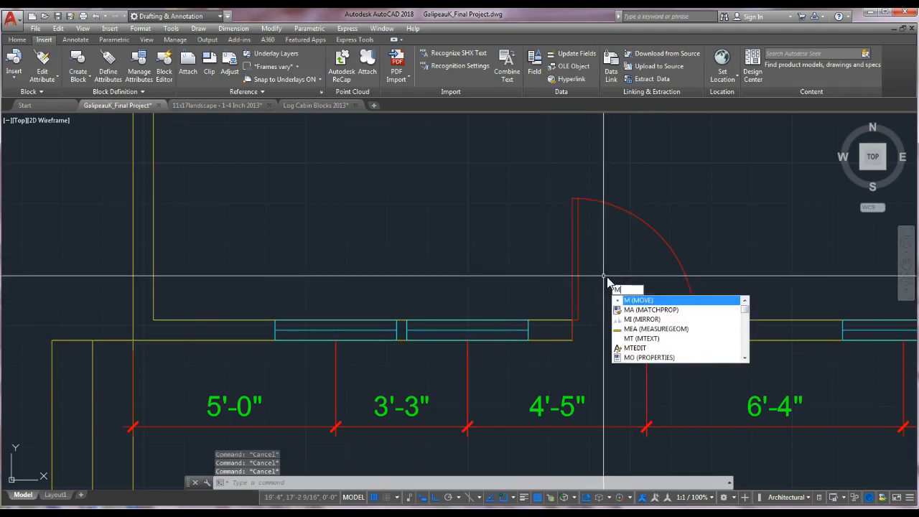
pyautogui.press('Escape')
pyautogui.scroll(-2, 534, 328)
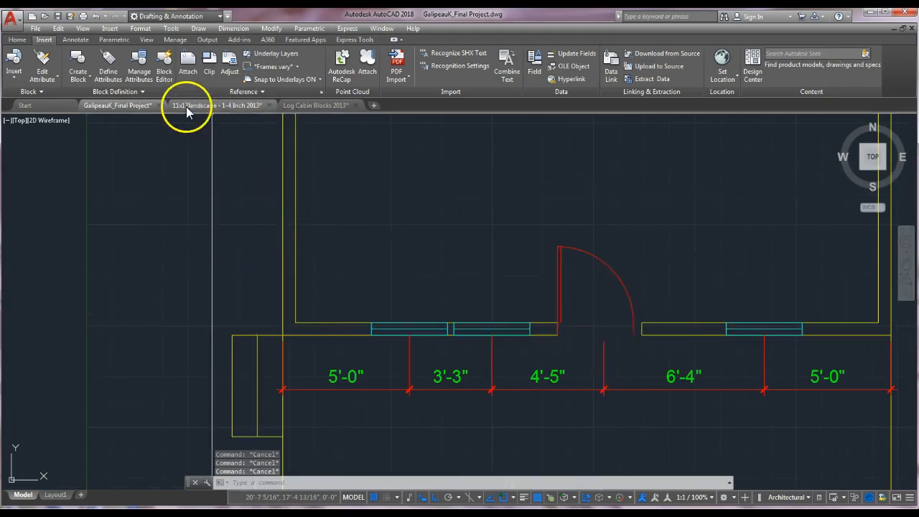
# Turn on the Constr layer.
pyautogui.click(22, 40)
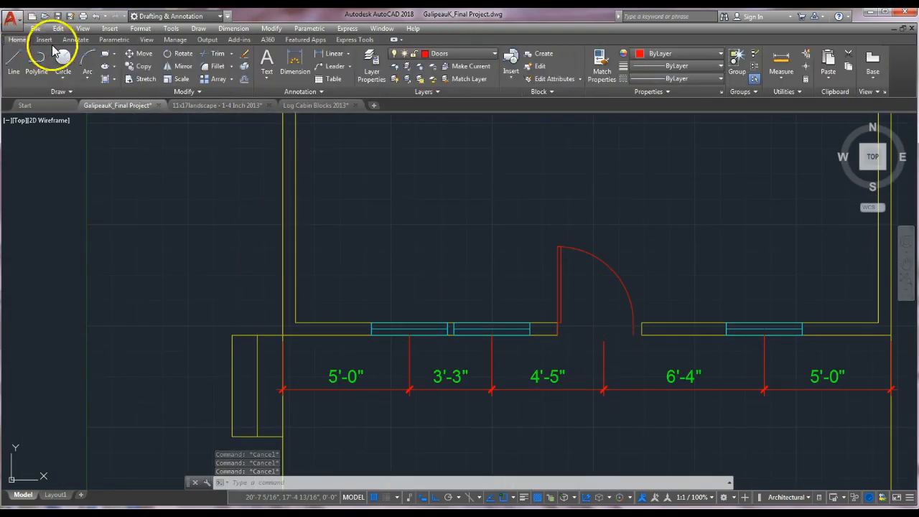
pyautogui.click(448, 54)
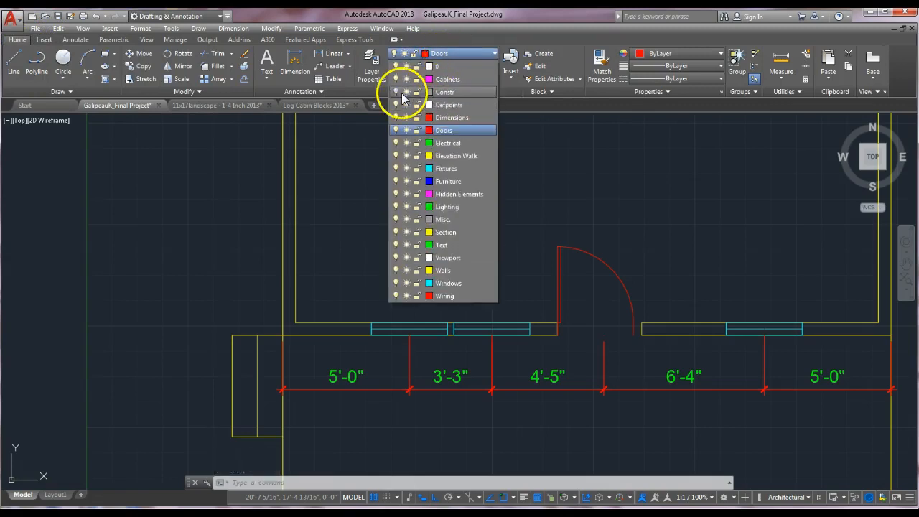
pyautogui.click(396, 92)
pyautogui.scroll(-3, 637, 303)
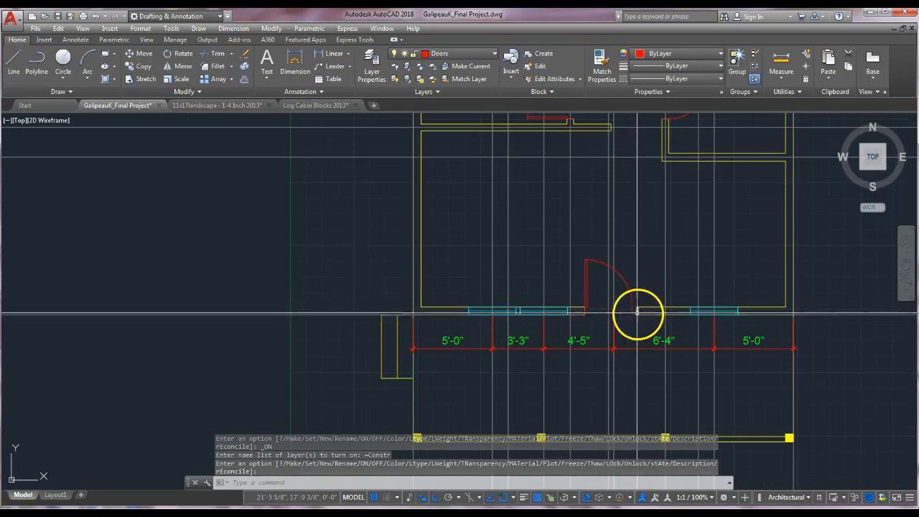
pyautogui.scroll(2, 618, 309)
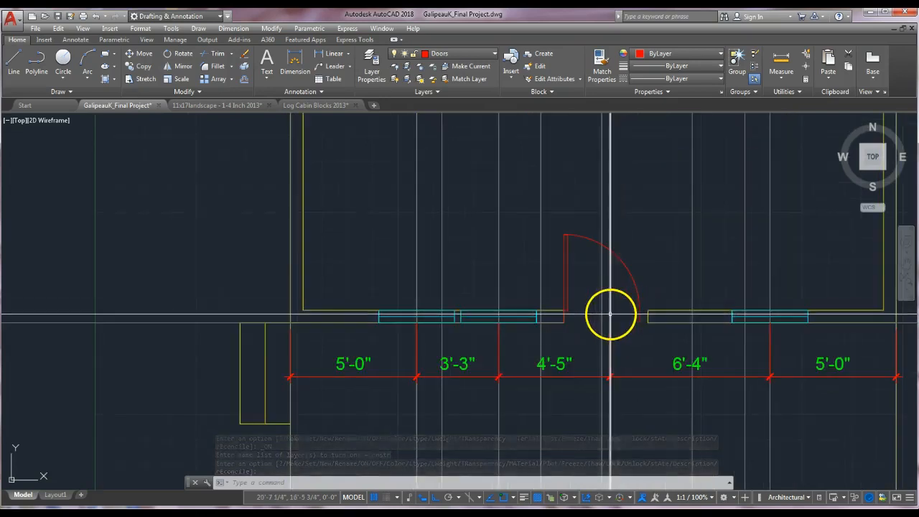
# Offset the construction line at the door's dimension point 1'-6" to each side.
pyautogui.press('Escape')
pyautogui.press('Escape')
pyautogui.write('o')
pyautogui.press('Return')
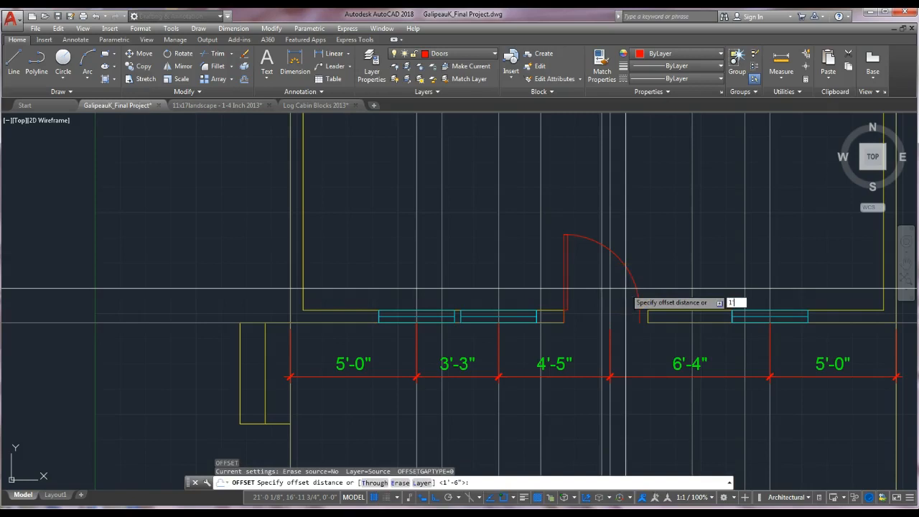
pyautogui.press('Return')
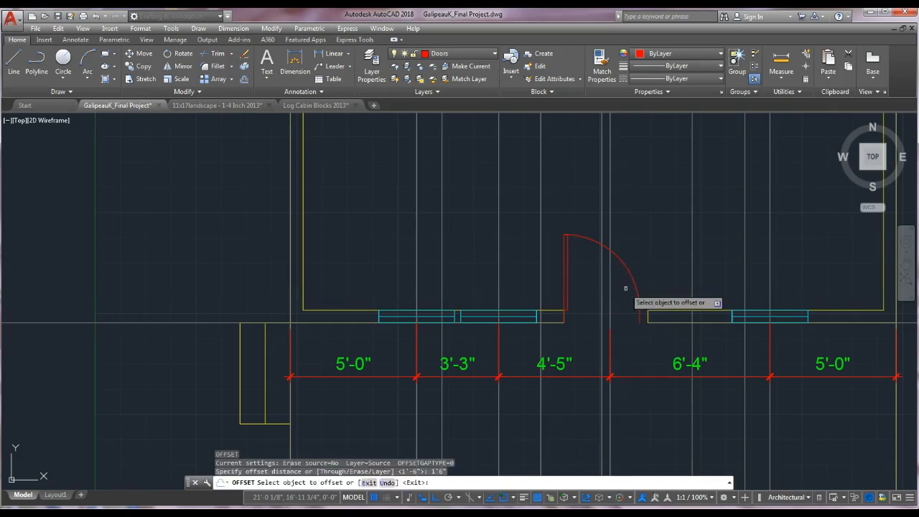
pyautogui.click(610, 234)
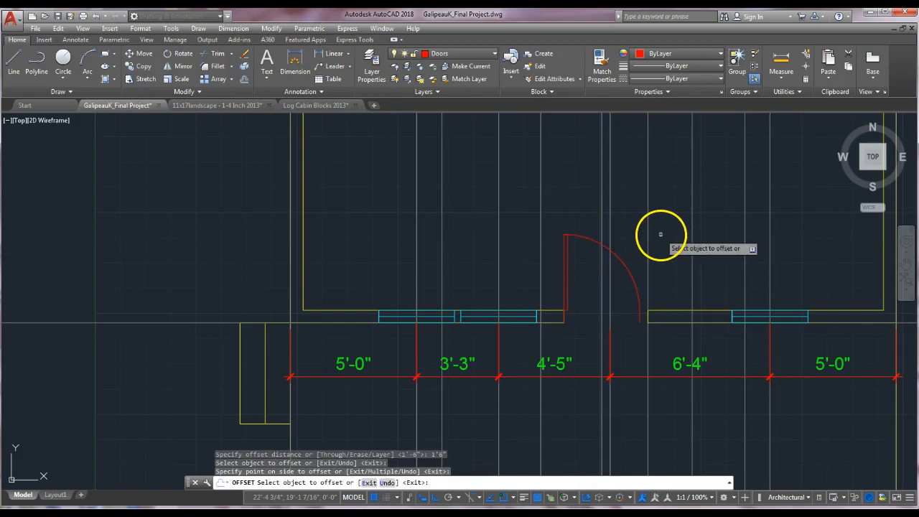
pyautogui.click(603, 232)
pyautogui.click(628, 273)
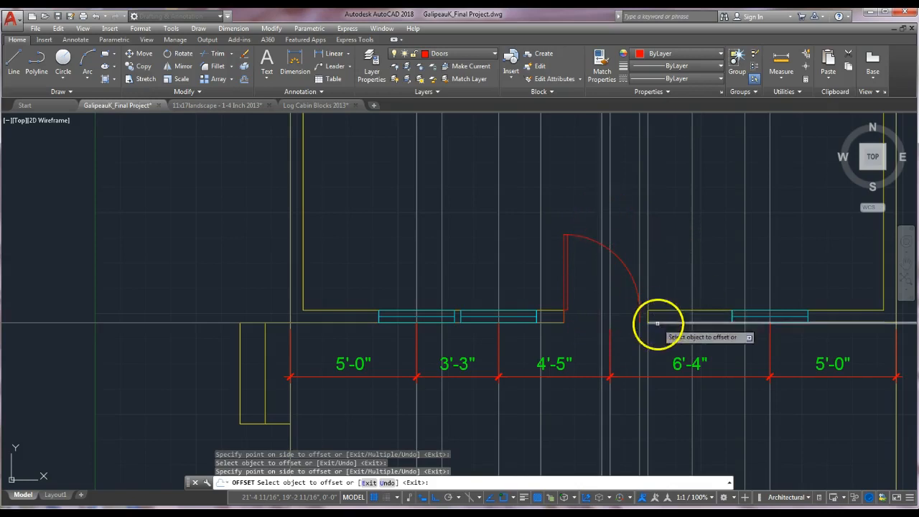
pyautogui.click(610, 232)
pyautogui.click(554, 232)
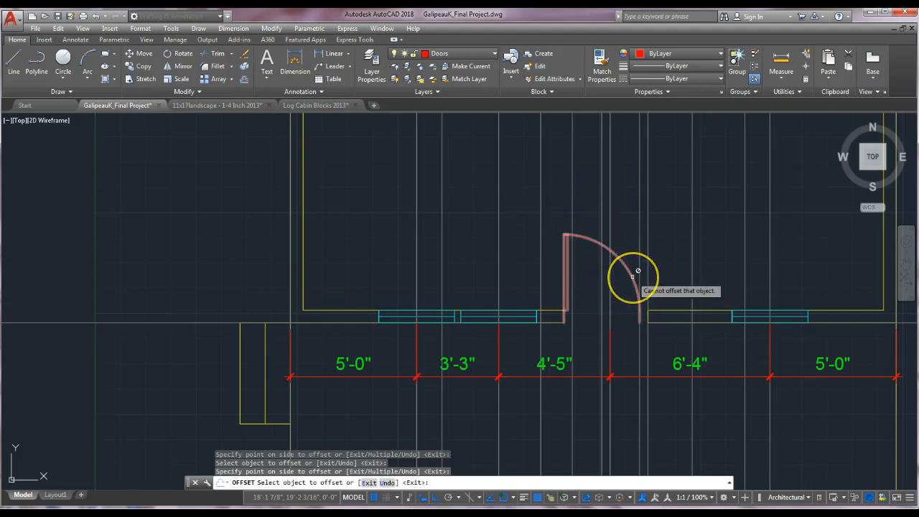
pyautogui.scroll(2, 634, 283)
pyautogui.press('Escape')
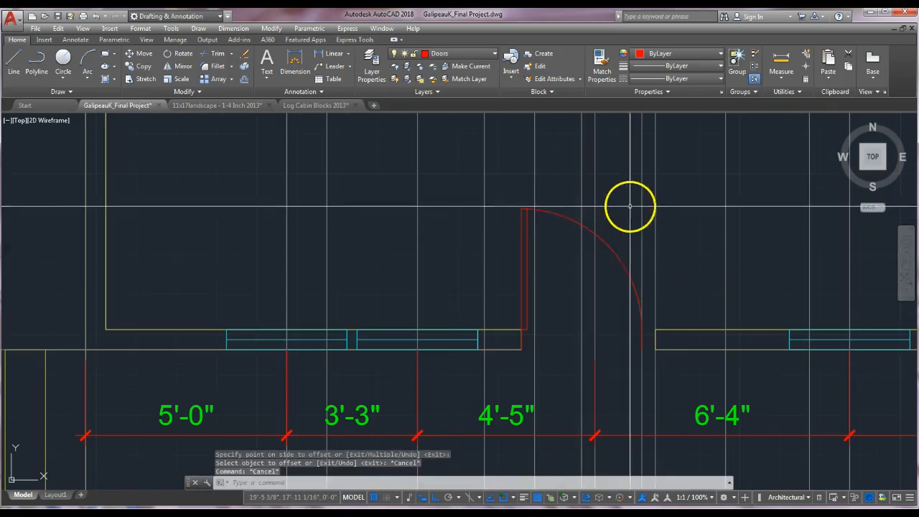
# Turn off the Constr layer.
pyautogui.click(483, 57)
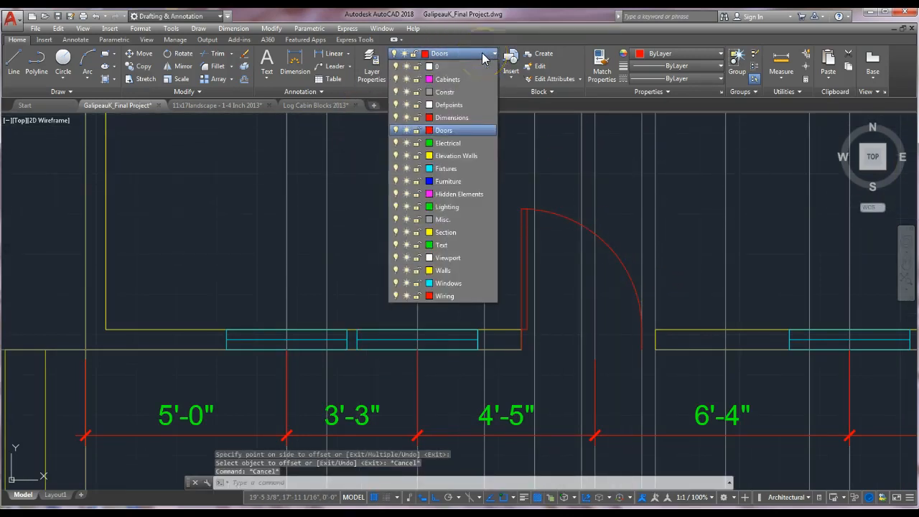
pyautogui.click(396, 92)
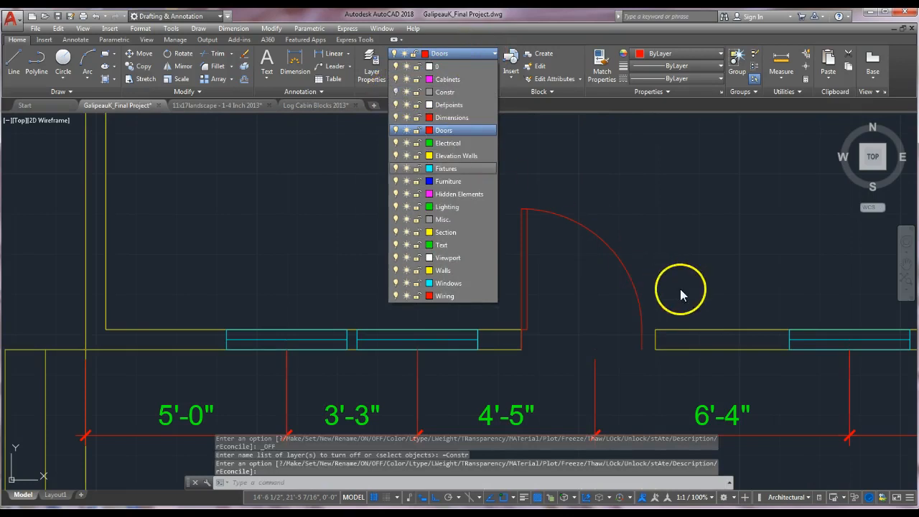
pyautogui.press('Escape')
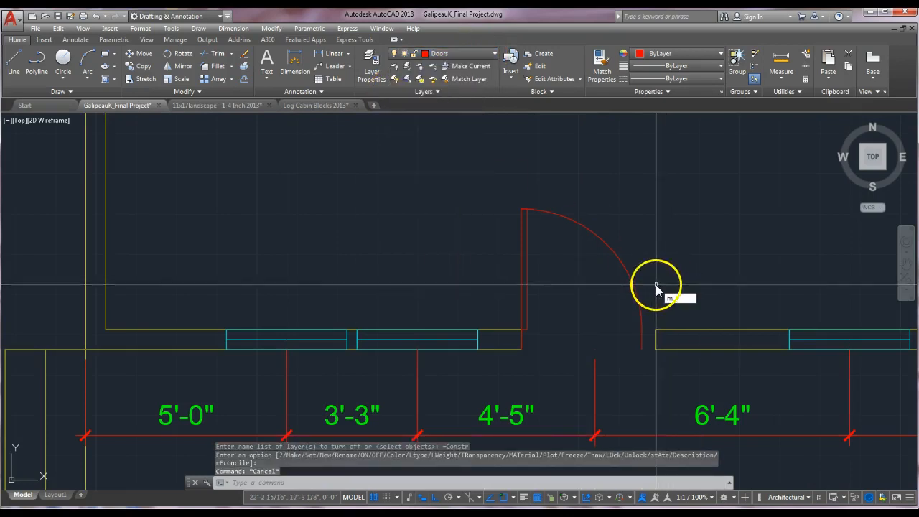
# Move the door block so its swing end meets the doorway's right wall edge.
pyautogui.write('m')
pyautogui.press('Return')
pyautogui.click(639, 320)
pyautogui.press('Return')
pyautogui.click(642, 350)
pyautogui.click(655, 350)
pyautogui.press('Escape')
pyautogui.press('Escape')
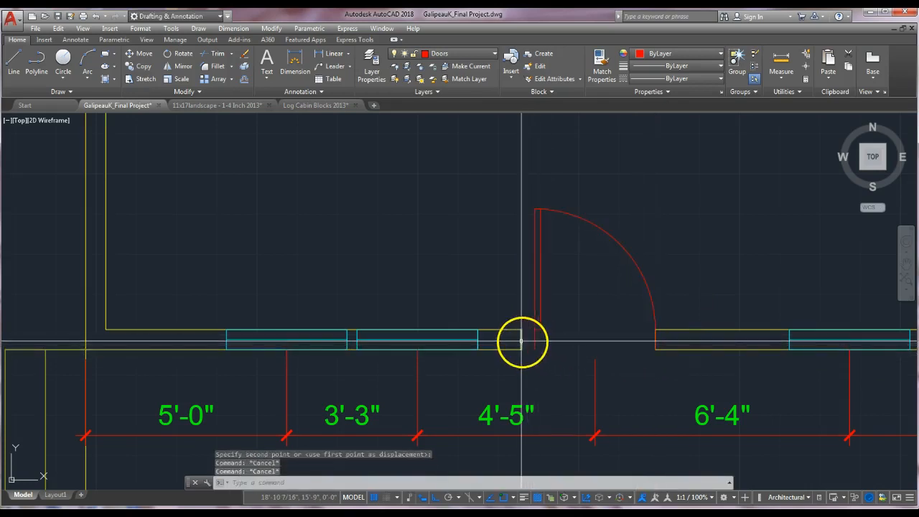
pyautogui.scroll(3, 522, 342)
pyautogui.scroll(-1, 524, 350)
pyautogui.scroll(-2, 526, 347)
pyautogui.moveTo(530, 364); pyautogui.dragTo(581, 353, button='middle')
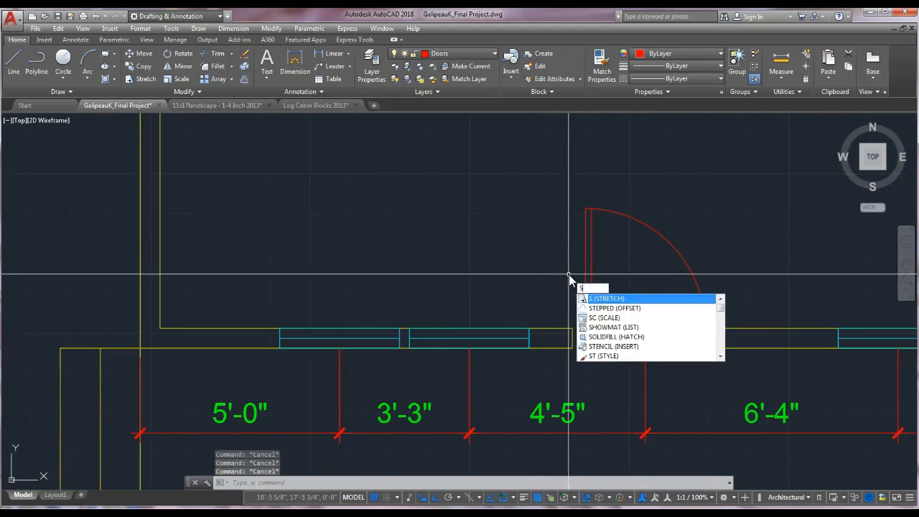
# Stretch the wall end so it meets the door's hinge edge.
pyautogui.click(616, 300)
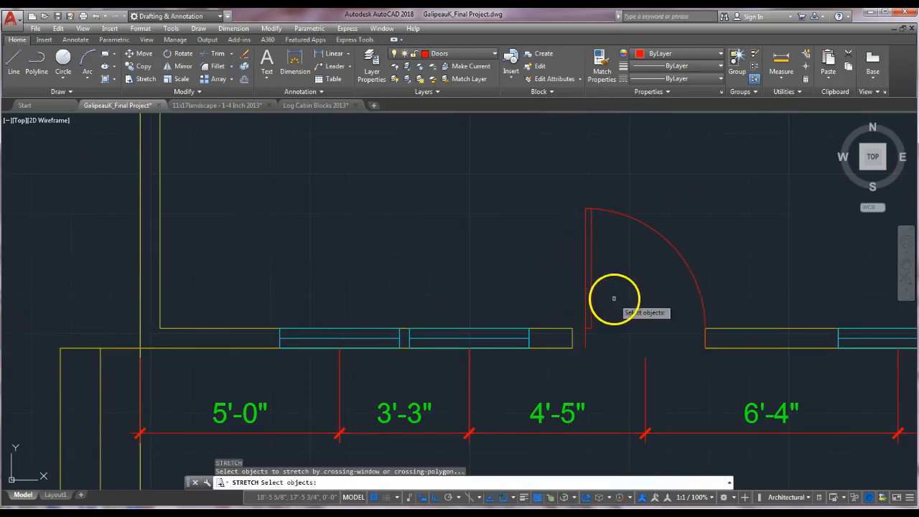
pyautogui.click(576, 317)
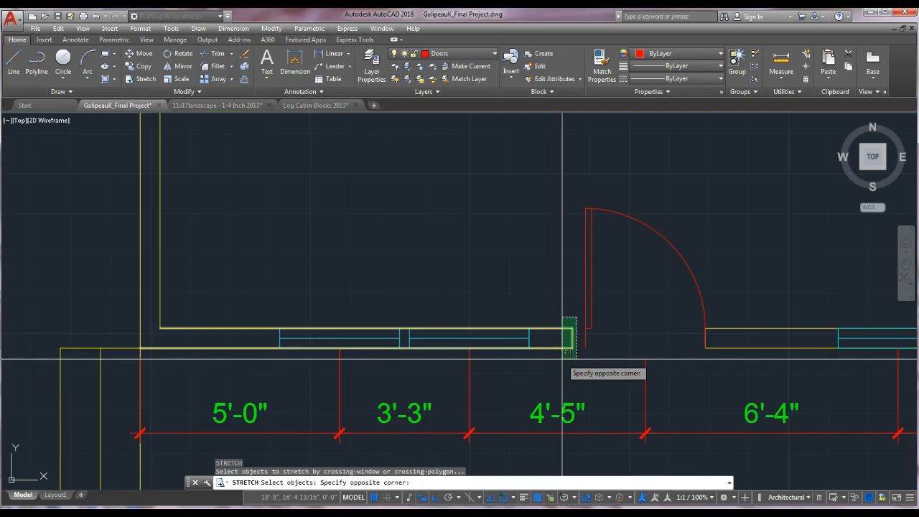
pyautogui.click(562, 358)
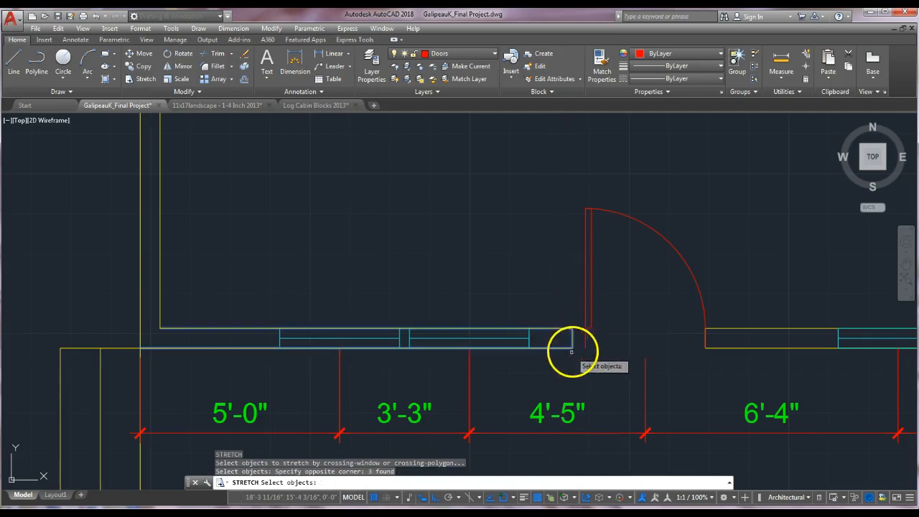
pyautogui.press('Return')
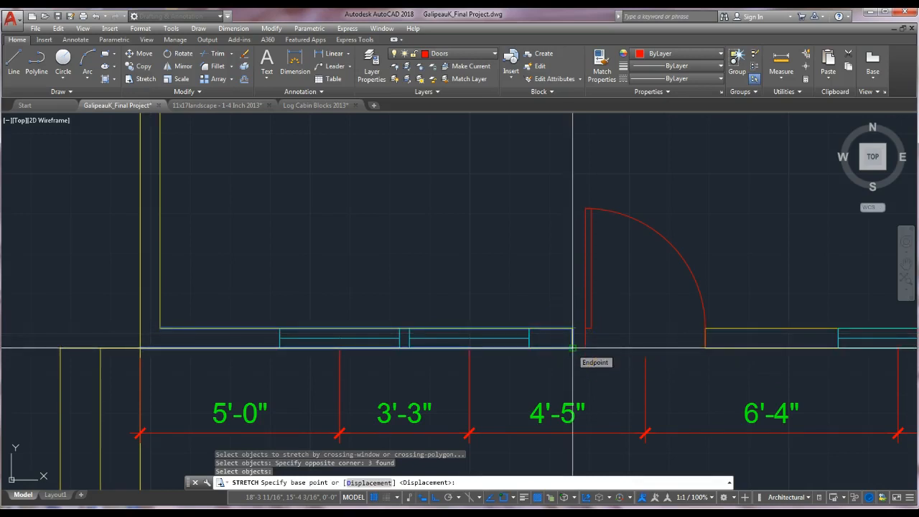
pyautogui.click(572, 347)
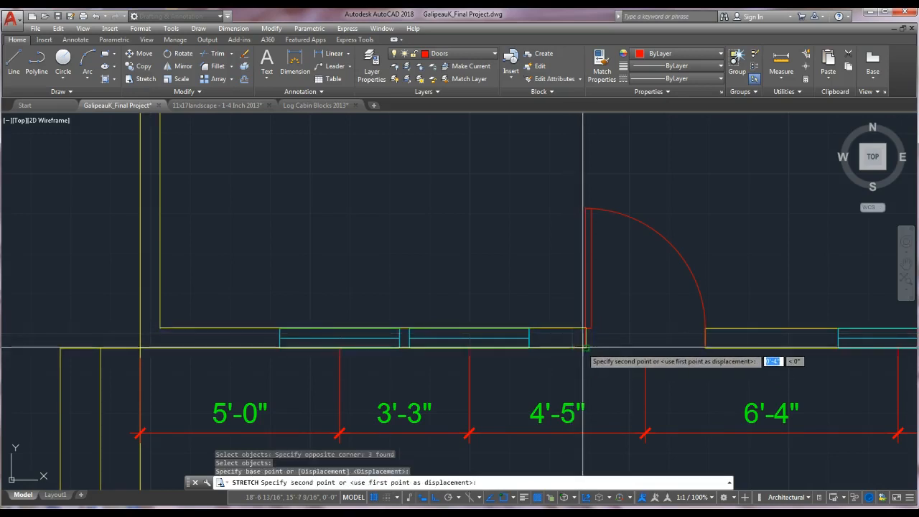
pyautogui.press('Escape')
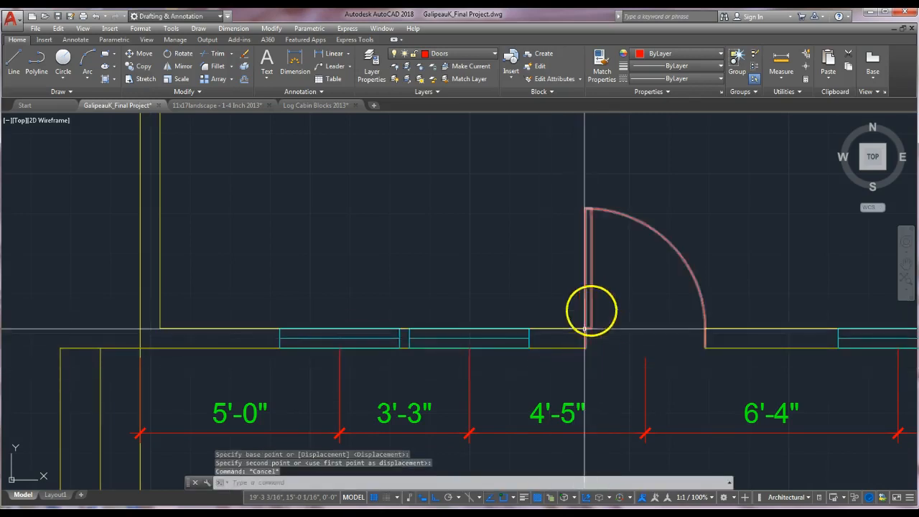
pyautogui.press('Escape')
# Make Walls the current layer.
pyautogui.scroll(-4, 625, 366)
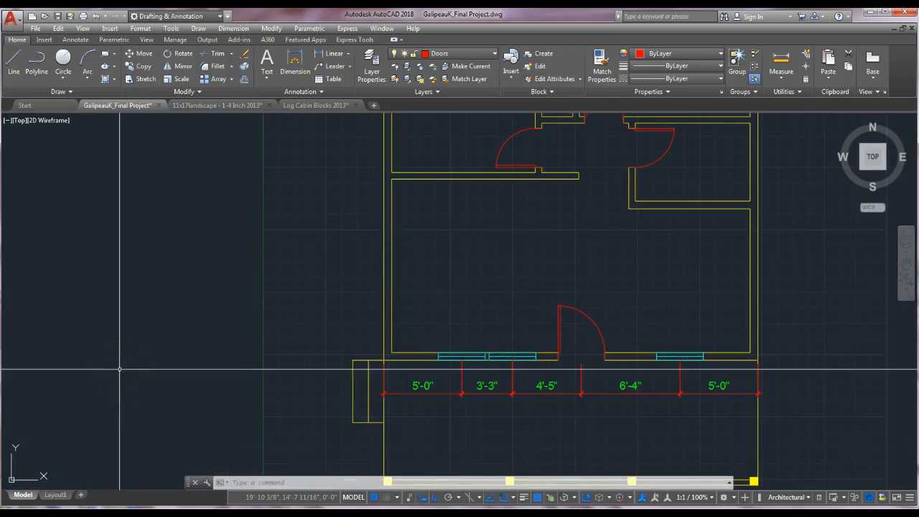
pyautogui.moveTo(505, 232); pyautogui.dragTo(429, 342, button='middle')
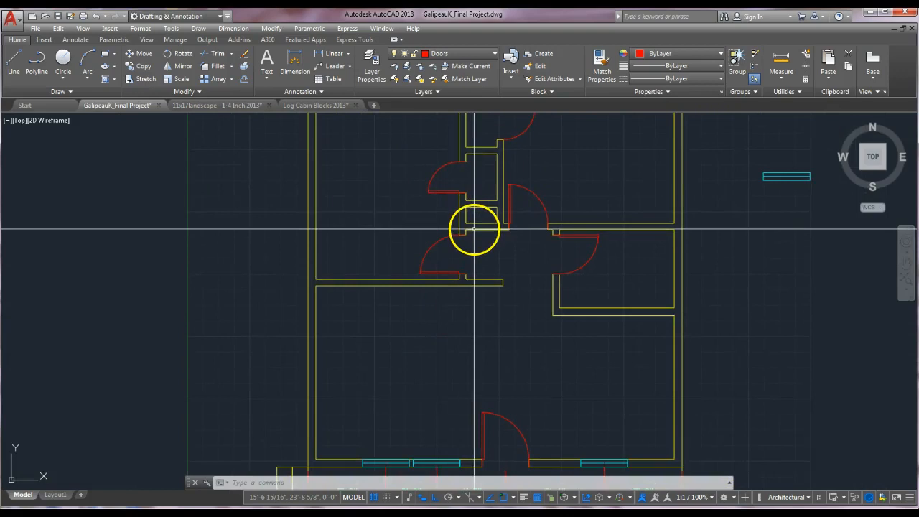
pyautogui.scroll(3, 474, 230)
pyautogui.scroll(2, 475, 226)
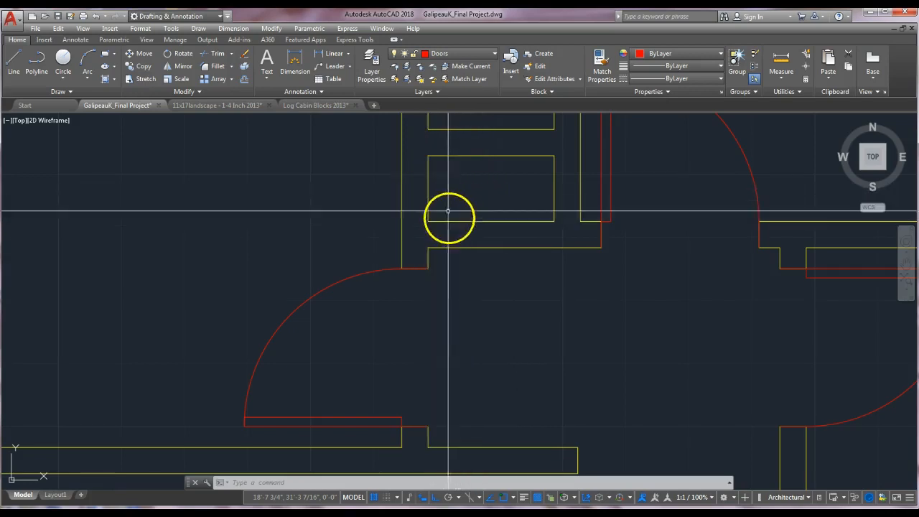
pyautogui.click(470, 56)
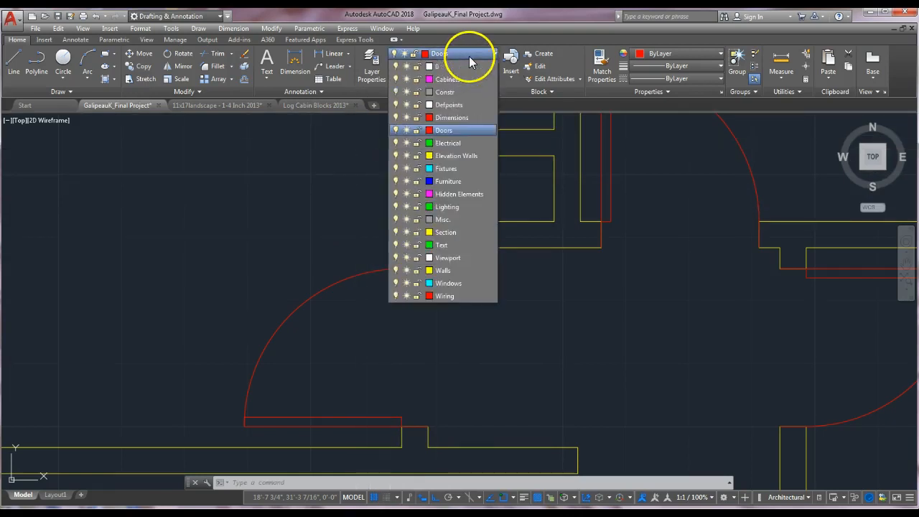
pyautogui.click(440, 266)
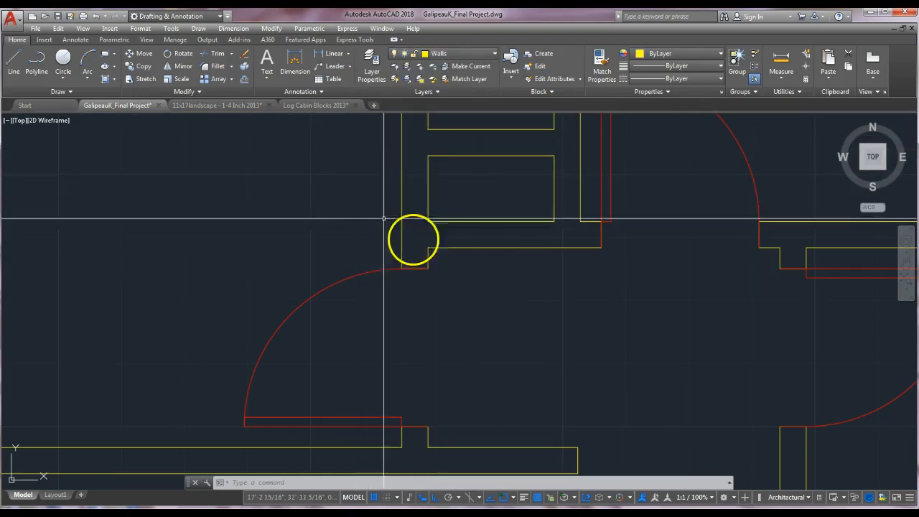
# Draw vertical jamb lines across the closet wall at both ends of the opening.
pyautogui.click(13, 59)
pyautogui.click(429, 248)
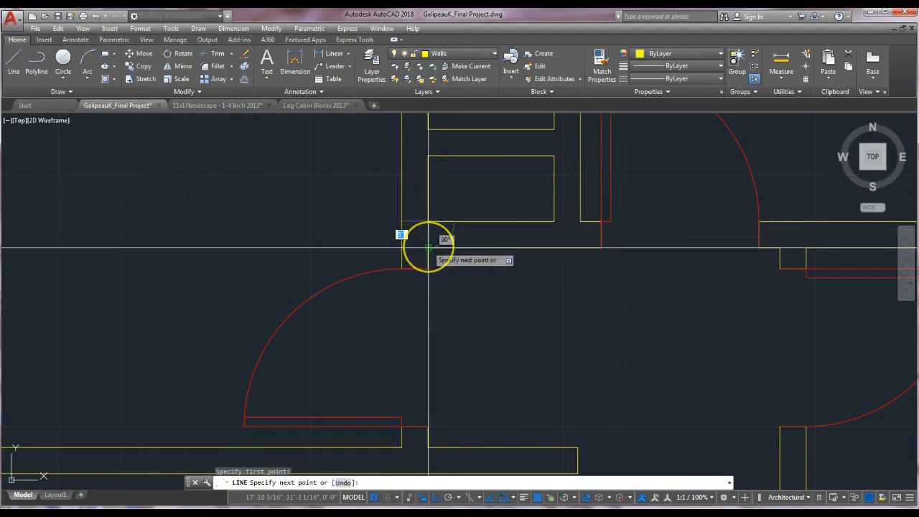
pyautogui.press('Escape')
pyautogui.press('Return')
pyautogui.click(554, 222)
pyautogui.click(554, 248)
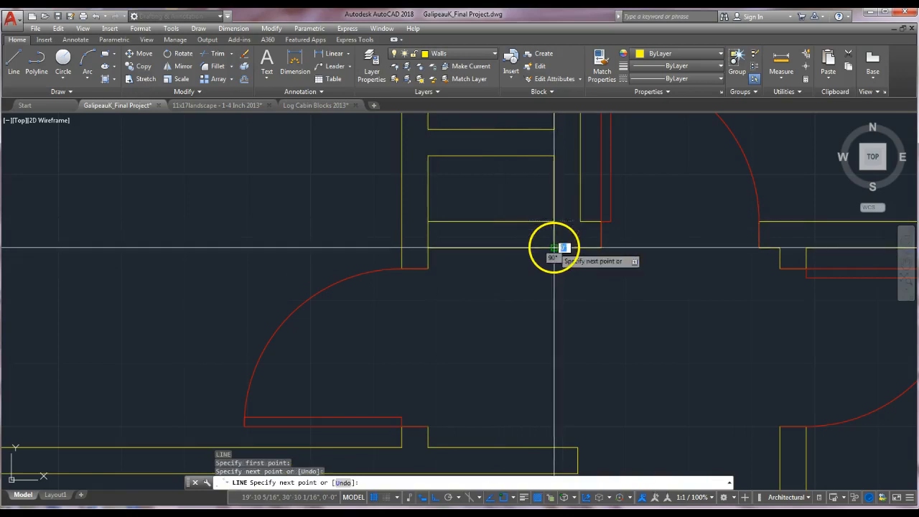
pyautogui.press('Escape')
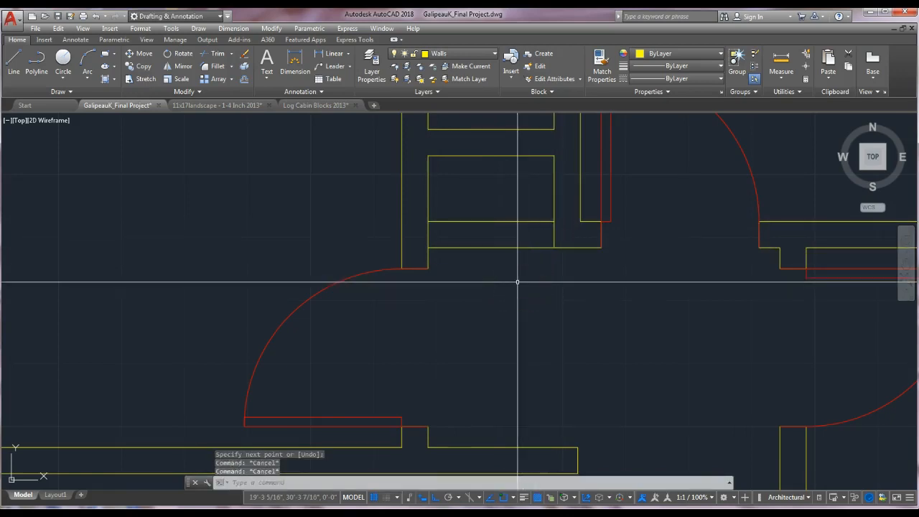
# Move the left jamb line 4" to the right.
pyautogui.write('m')
pyautogui.press('Return')
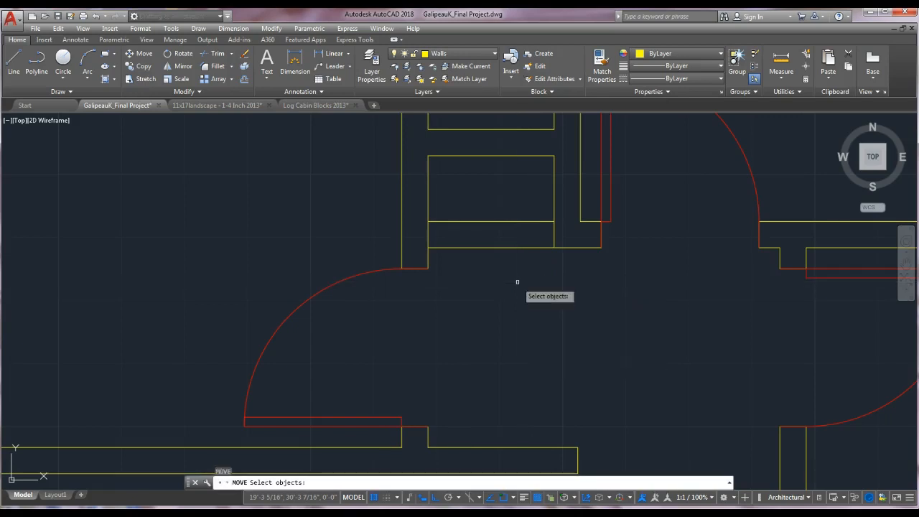
pyautogui.click(428, 234)
pyautogui.press('Return')
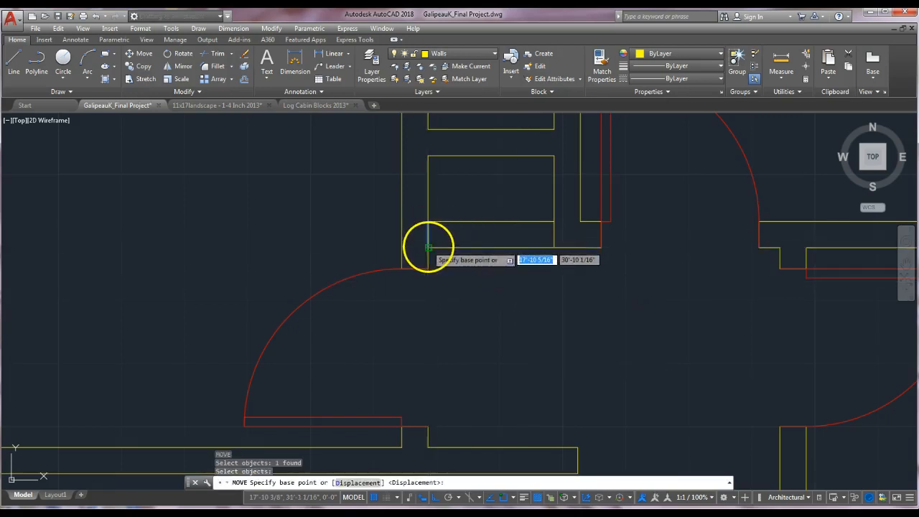
pyautogui.click(428, 248)
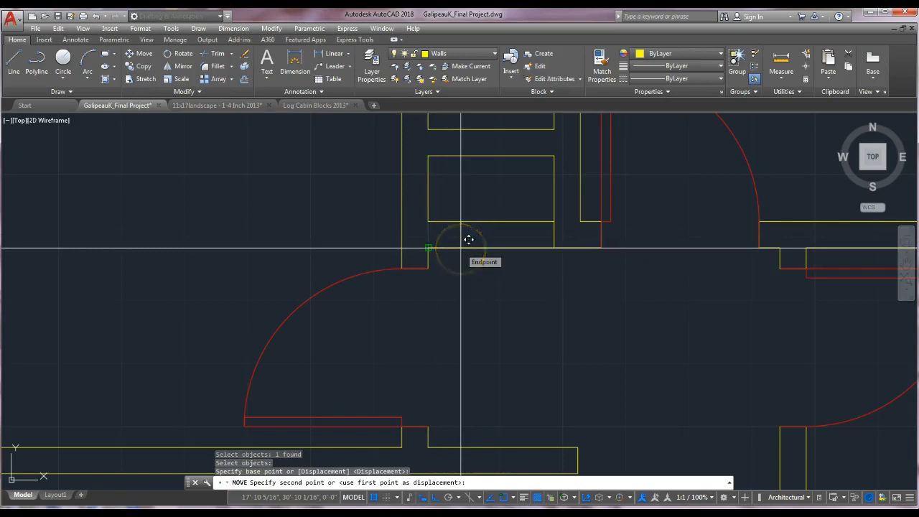
pyautogui.write('4')
pyautogui.press('Return')
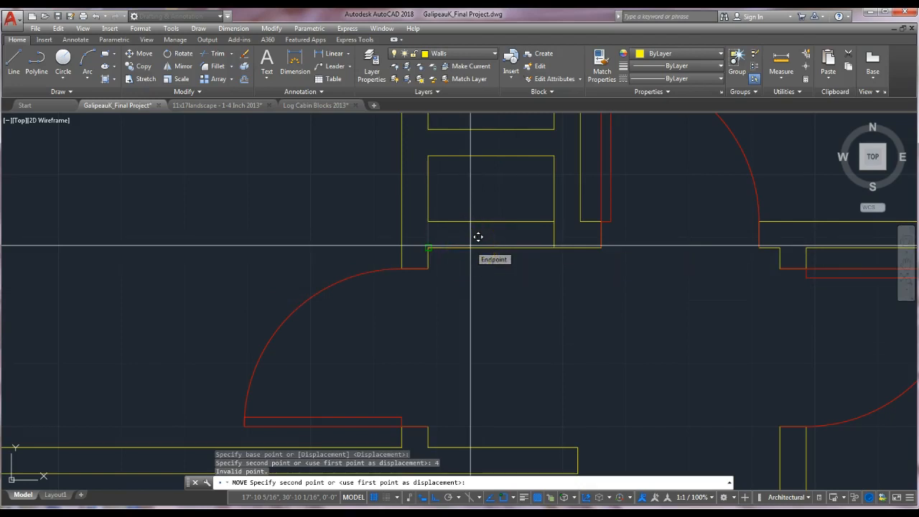
pyautogui.click(489, 236)
pyautogui.write('4')
pyautogui.press('Return')
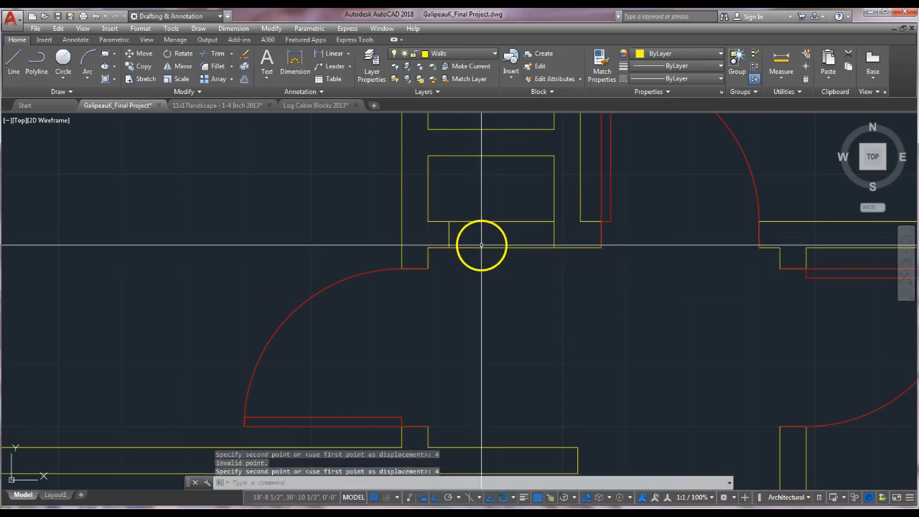
# Move the right jamb line 4" to the left.
pyautogui.press('Return')
pyautogui.click(555, 237)
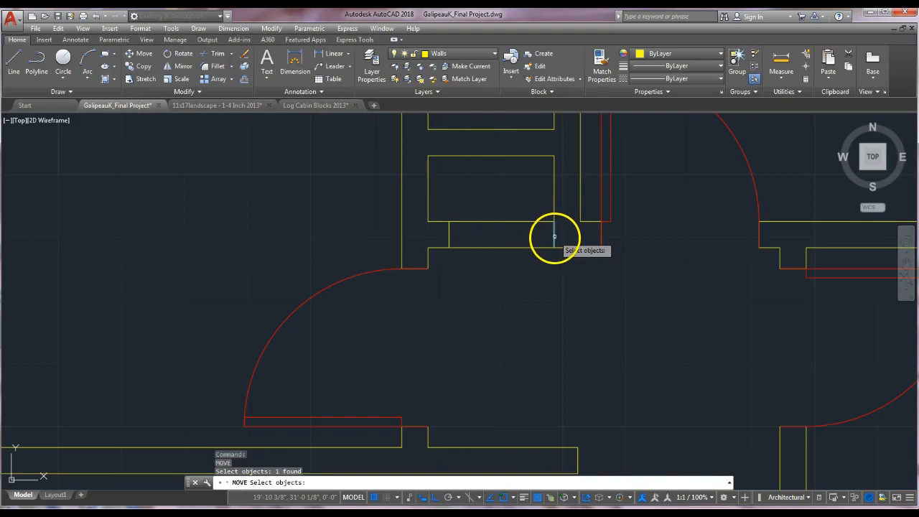
pyautogui.press('Return')
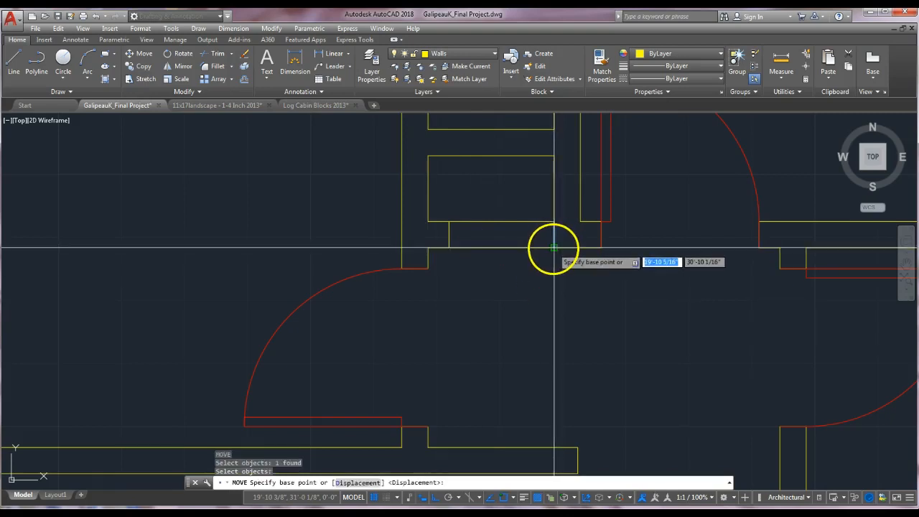
pyautogui.click(555, 247)
pyautogui.press('Escape')
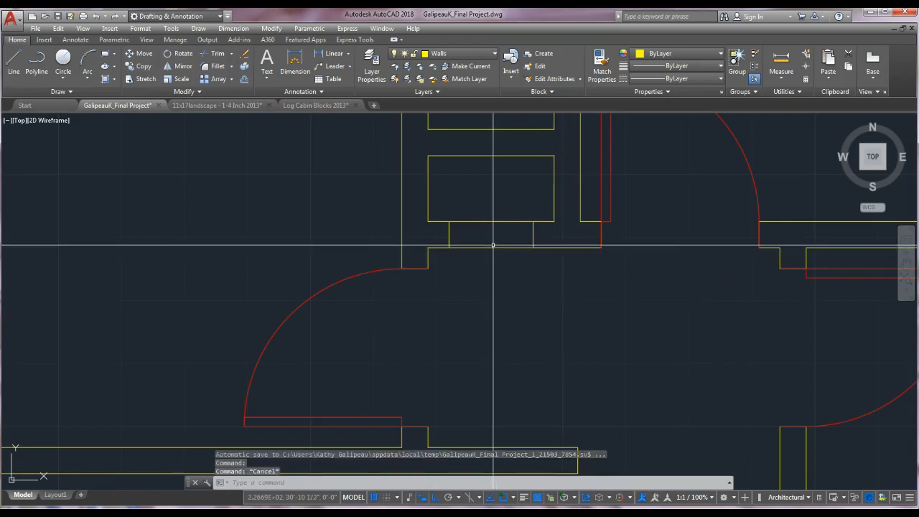
# Trim the wall lines between the two jamb lines to open the closet doorway.
pyautogui.press('Return')
pyautogui.click(541, 206)
pyautogui.click(442, 255)
pyautogui.press('Return')
pyautogui.click(483, 210)
pyautogui.click(476, 253)
pyautogui.press('Escape')
# Measure the width of the closet opening between its jambs.
pyautogui.moveTo(478, 240); pyautogui.dragTo(512, 237, button='middle')
pyautogui.click(781, 59)
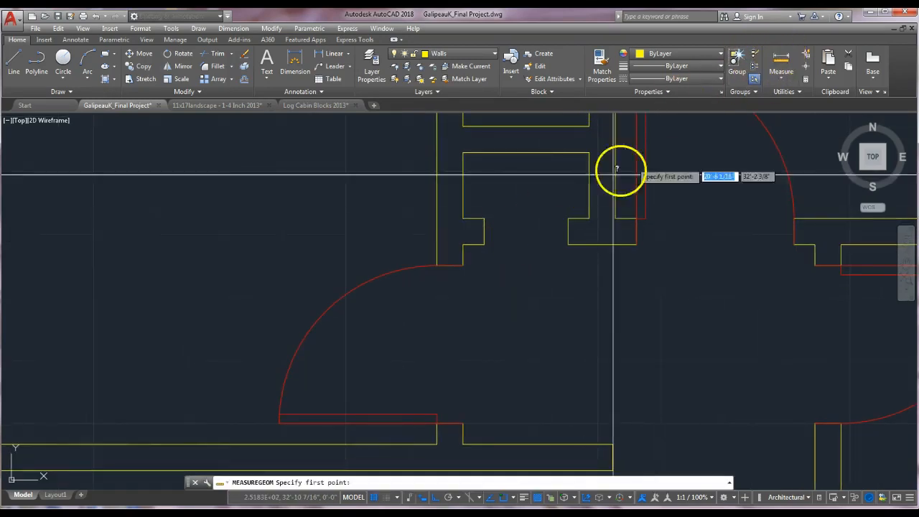
pyautogui.click(483, 218)
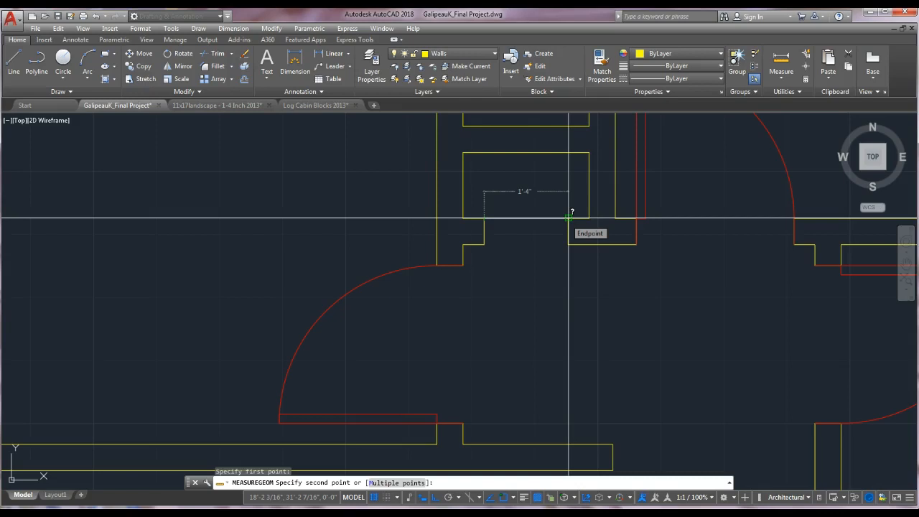
pyautogui.press('Escape')
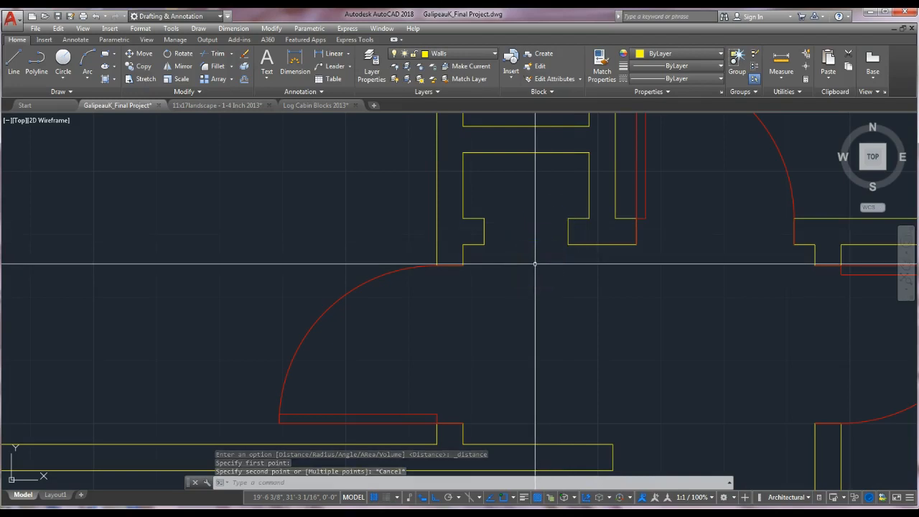
# Draw the bifold door as two angled lines, the first 8" long, ending perpendicular at the opposite jamb.
pyautogui.click(16, 63)
pyautogui.click(485, 266)
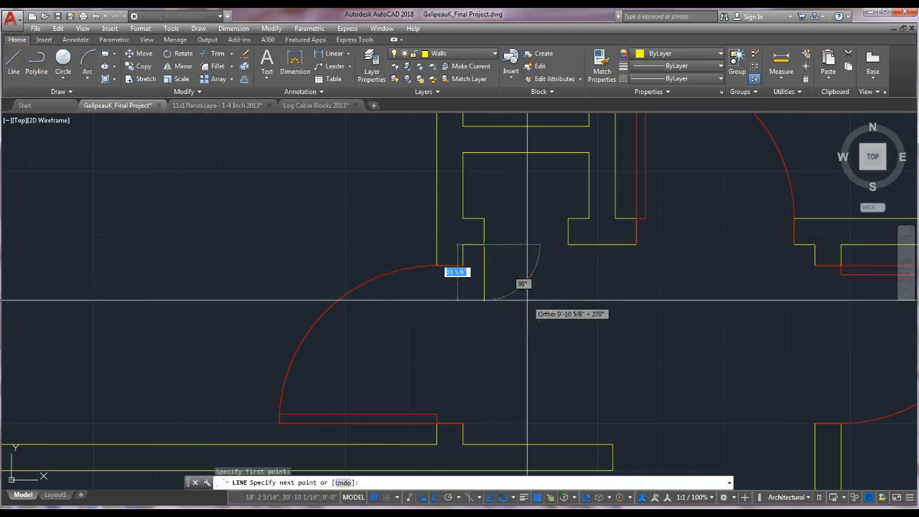
pyautogui.press('F8')
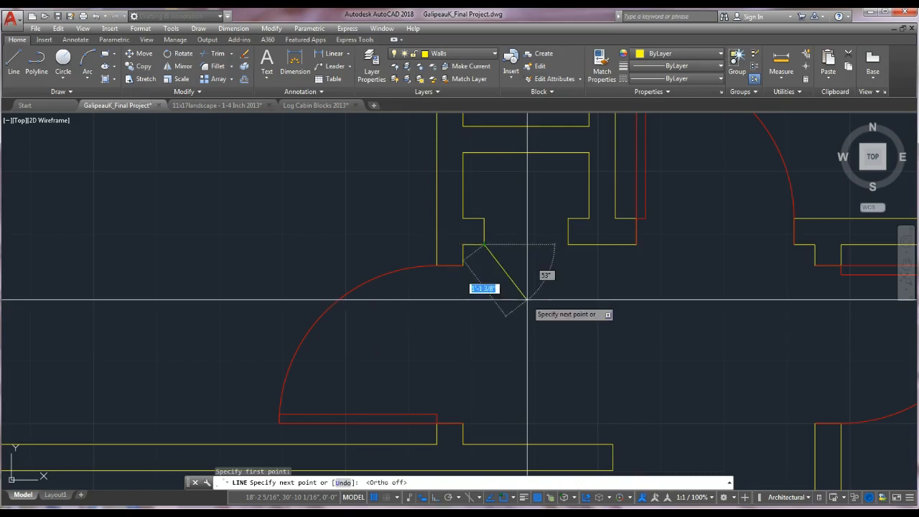
pyautogui.write('8')
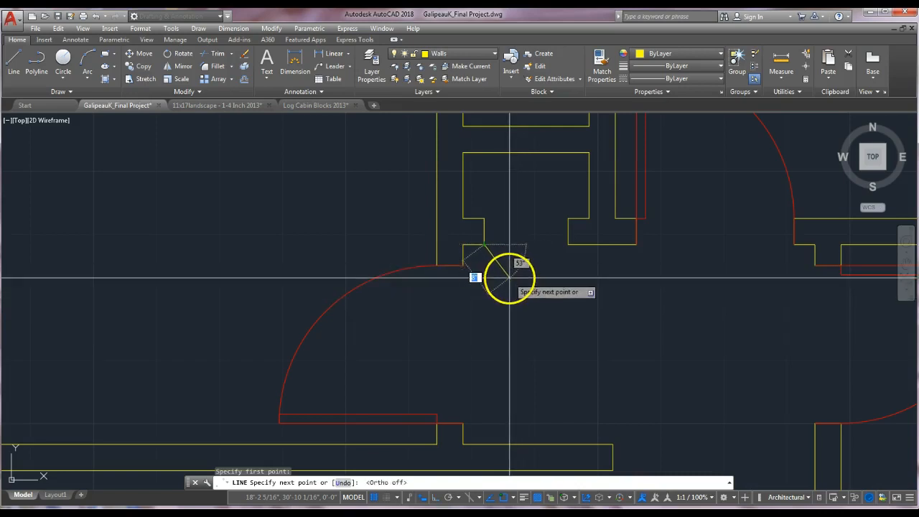
pyautogui.press('Return')
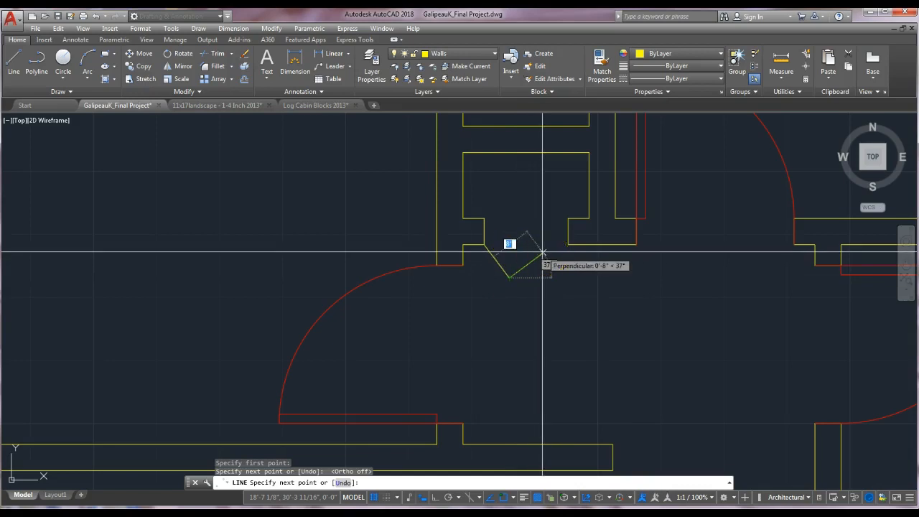
pyautogui.click(543, 253)
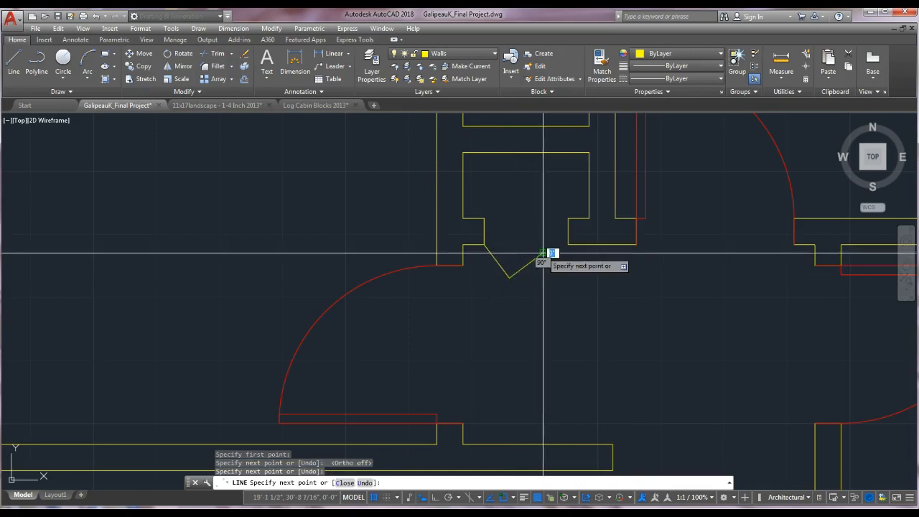
pyautogui.press('Escape')
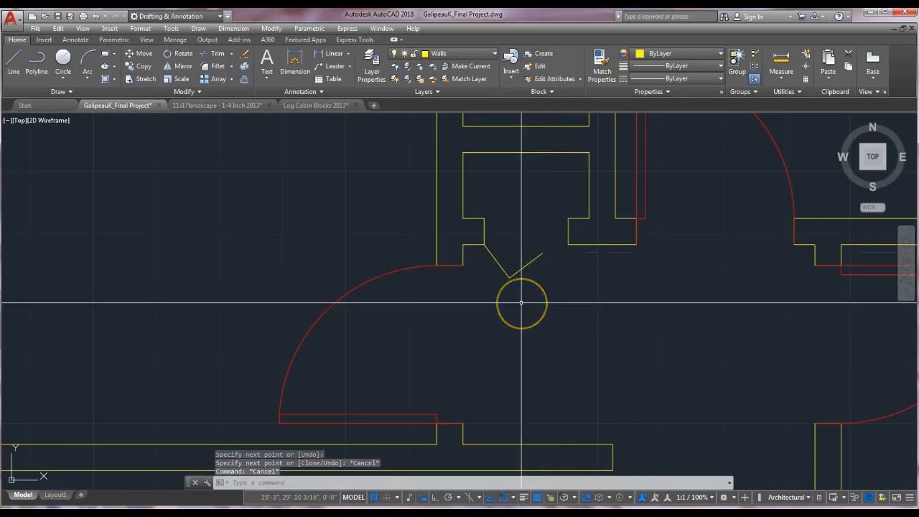
# Redraw the first bifold leaf as one angled line from the left jamb corner down to the opening's centreline.
pyautogui.click(538, 255)
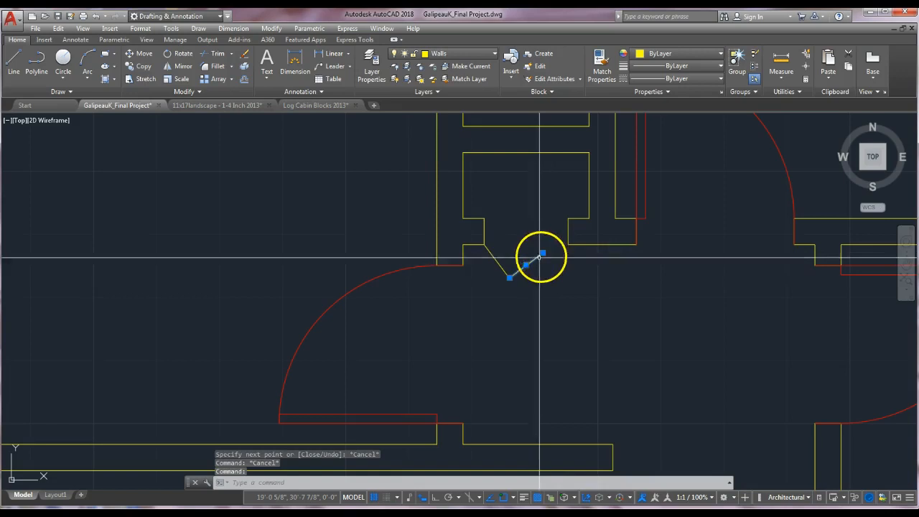
pyautogui.press('Escape')
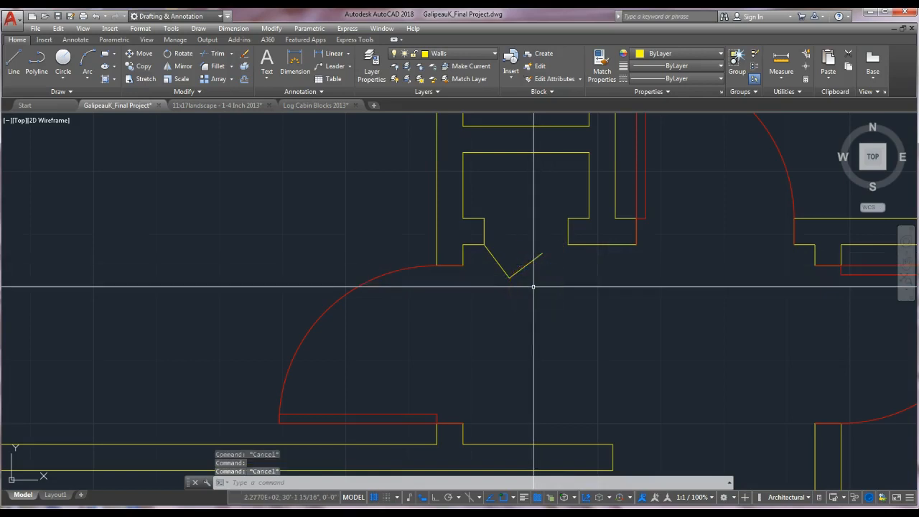
pyautogui.press('Escape')
pyautogui.click(14, 65)
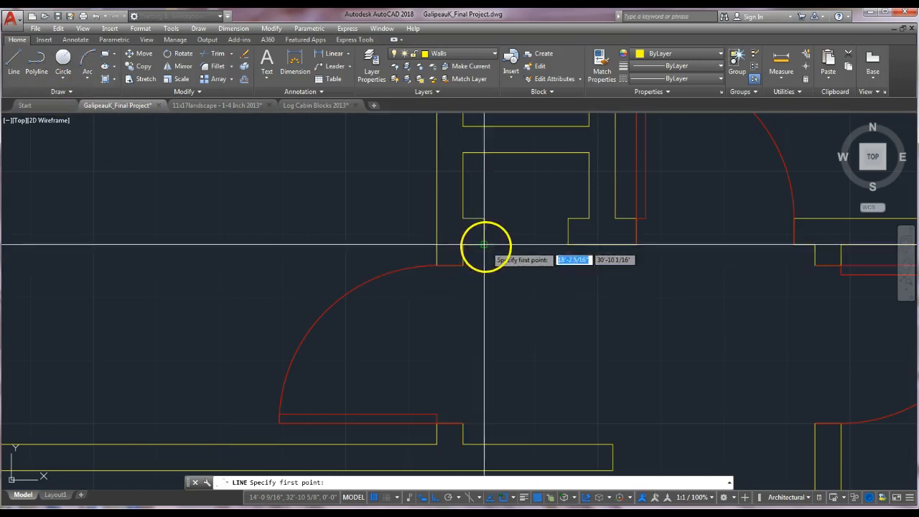
pyautogui.click(484, 245)
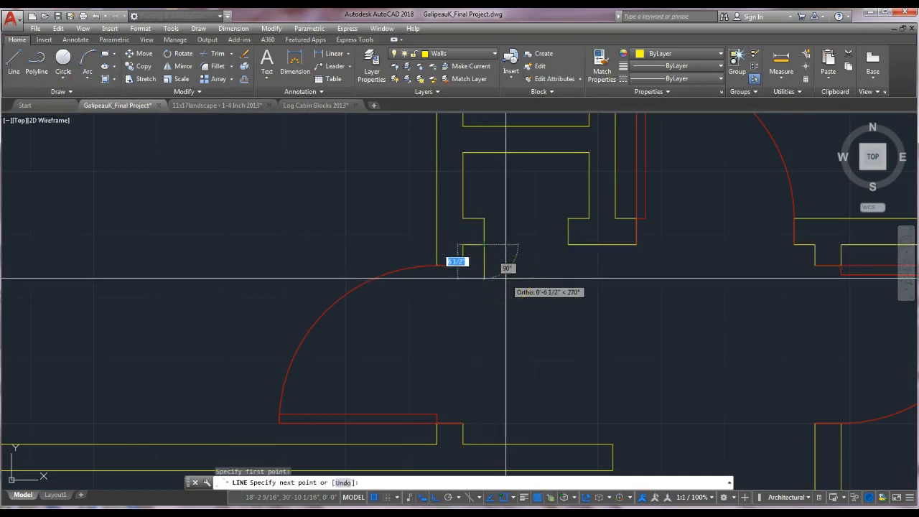
pyautogui.press('F8')
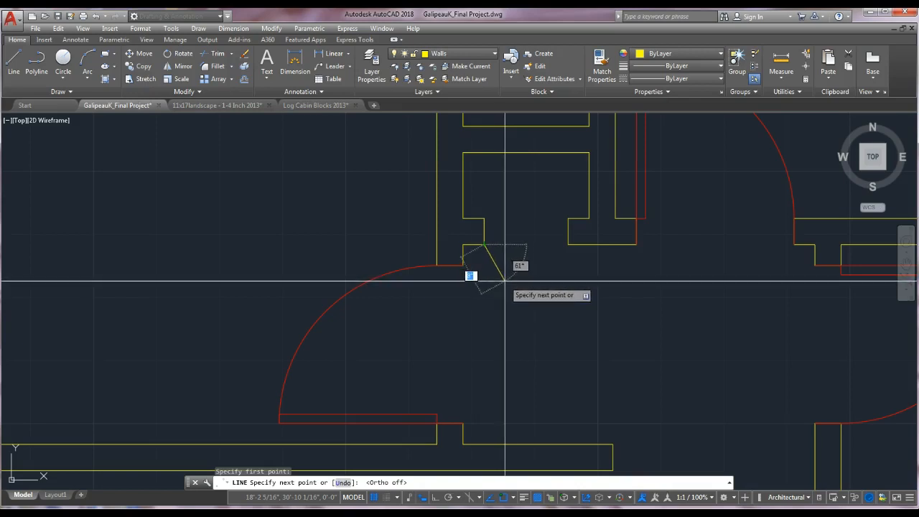
pyautogui.click(506, 280)
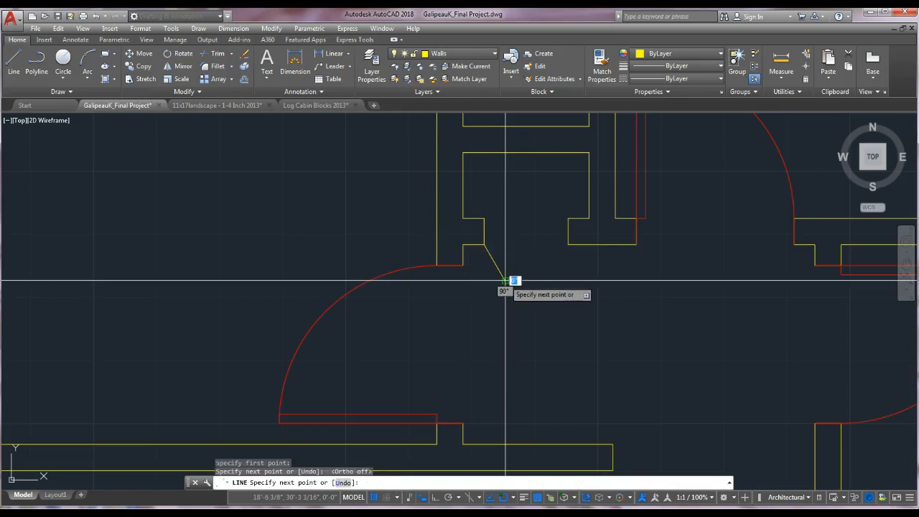
pyautogui.press('Escape')
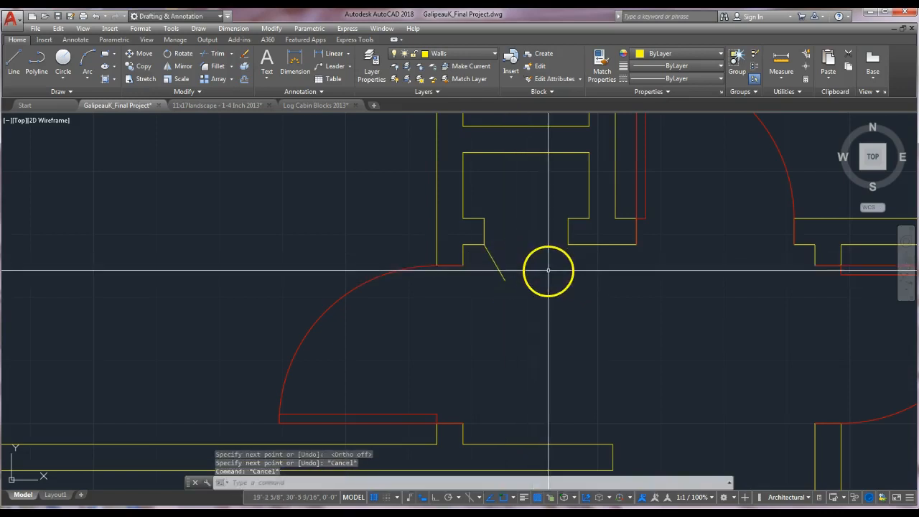
pyautogui.press('Return')
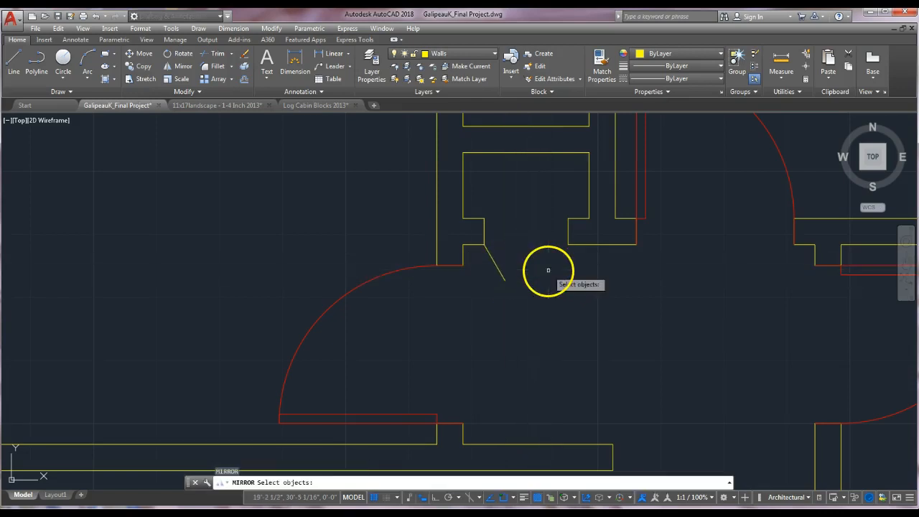
pyautogui.click(501, 272)
pyautogui.press('Return')
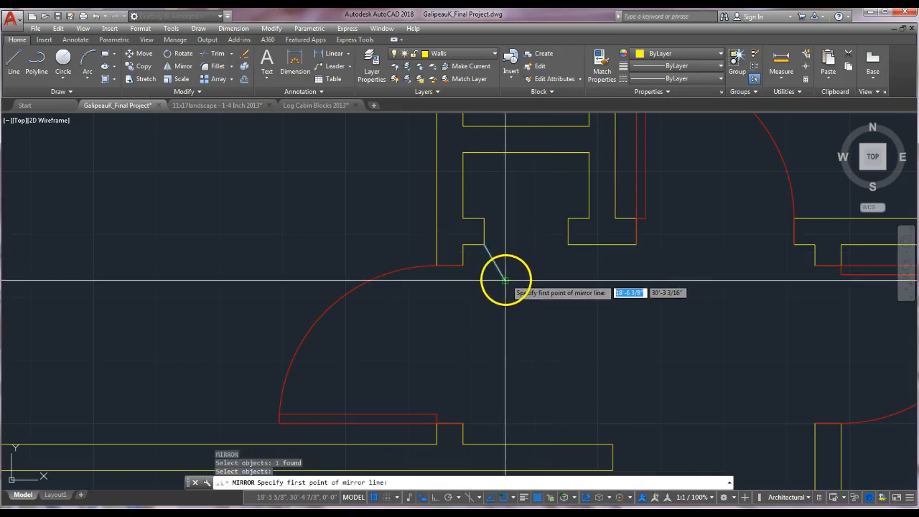
pyautogui.click(506, 281)
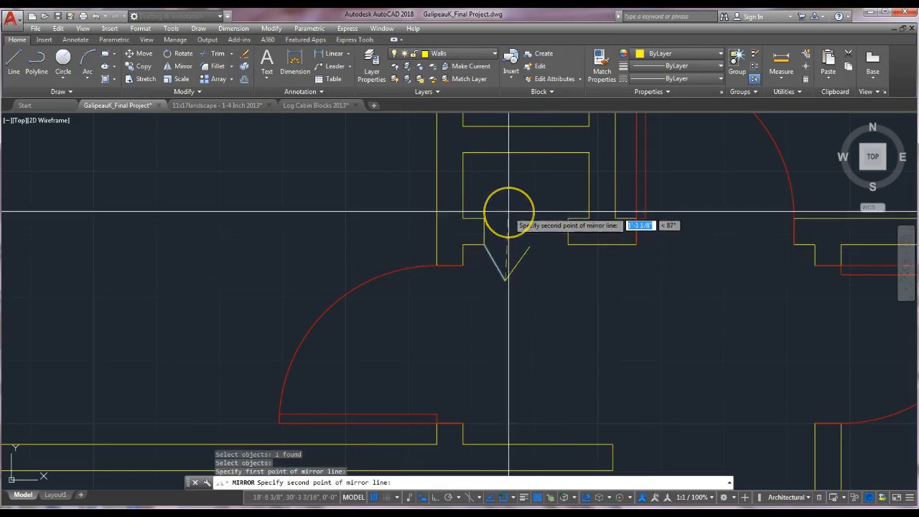
pyautogui.press('F8')
pyautogui.click(509, 212)
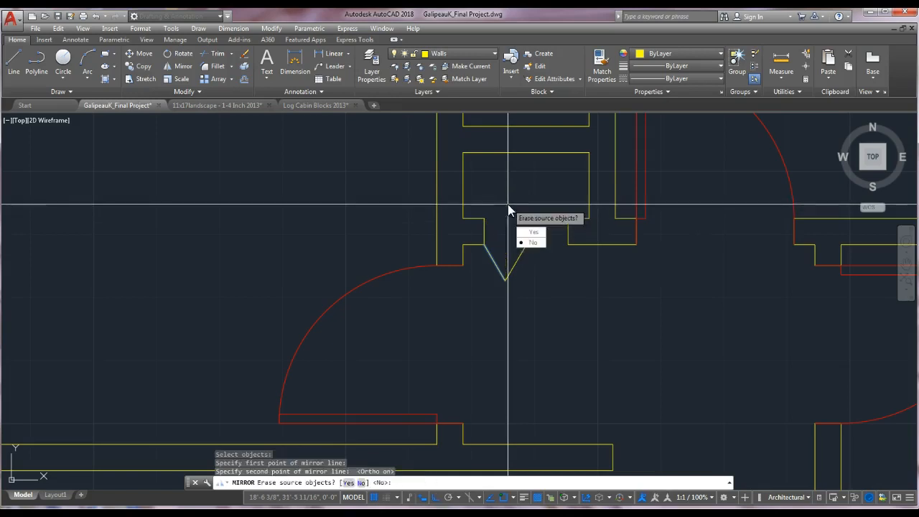
pyautogui.press('Escape')
pyautogui.press('Escape')
# Mirror the leaf line about a vertical axis through the opening's centre, keeping the original, to form the second leaf.
pyautogui.press('Return')
pyautogui.click(503, 273)
pyautogui.press('Return')
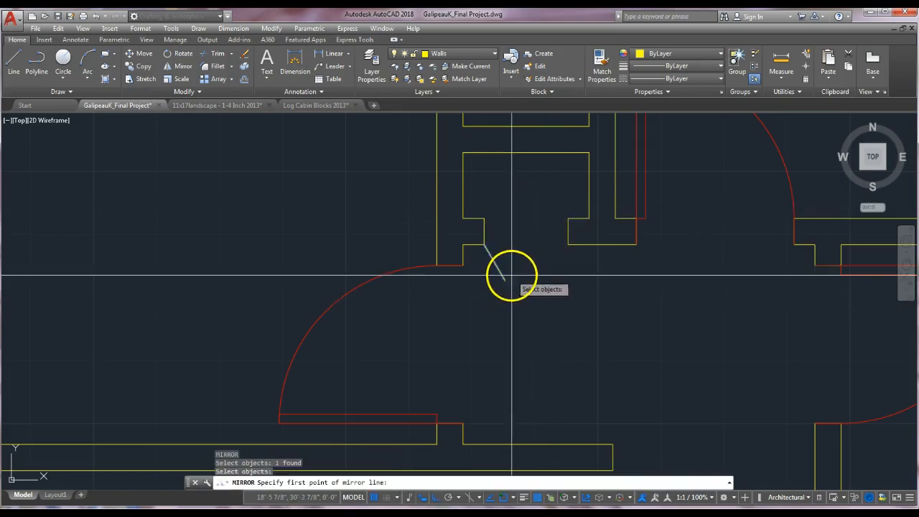
pyautogui.click(506, 280)
pyautogui.click(508, 213)
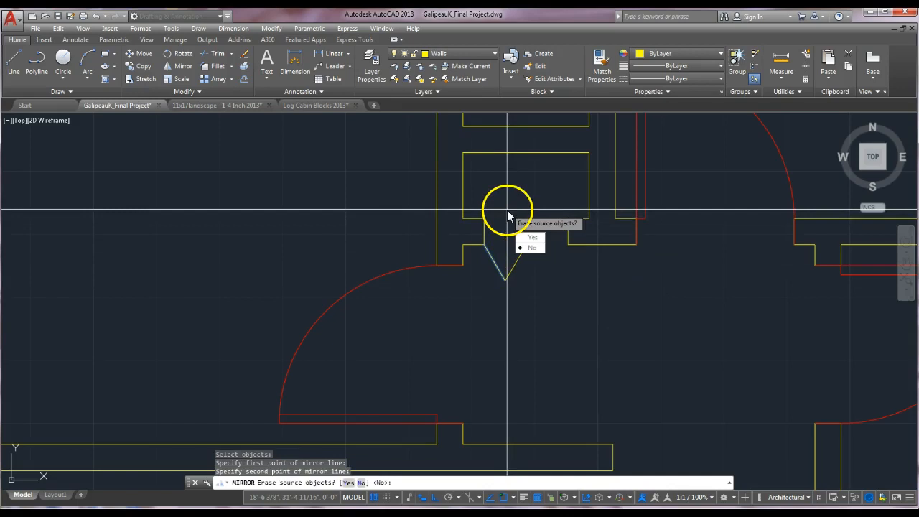
pyautogui.press('Return')
pyautogui.press('Escape')
# Offset both bifold leaf lines 1" outward to give the door leaves thickness.
pyautogui.scroll(4, 509, 263)
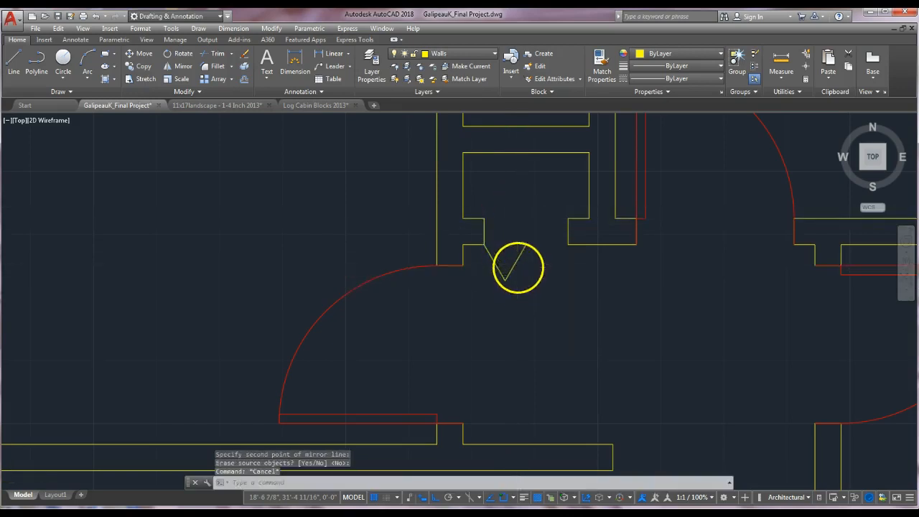
pyautogui.press('Escape')
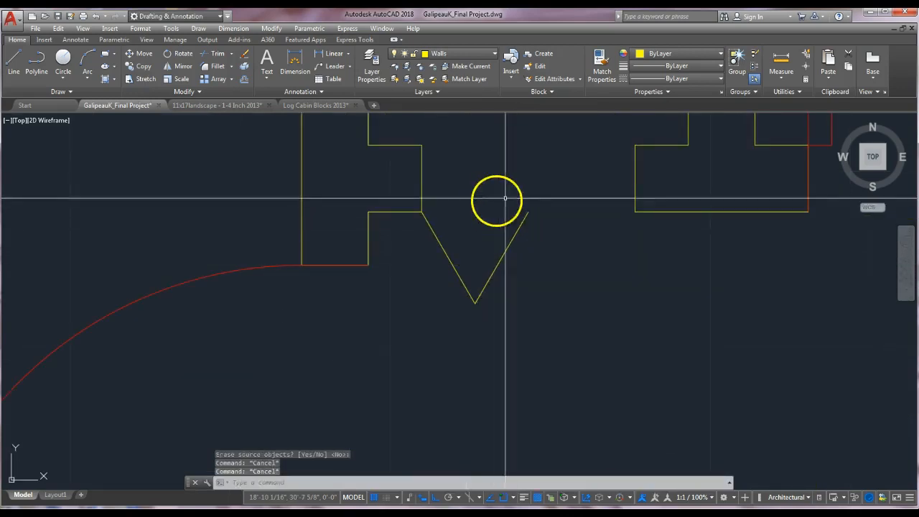
pyautogui.press('Escape')
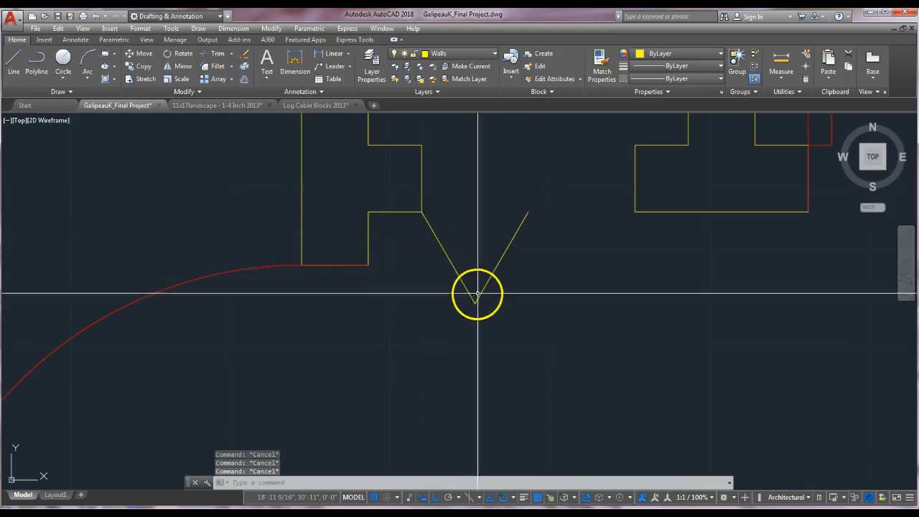
pyautogui.scroll(-2, 557, 274)
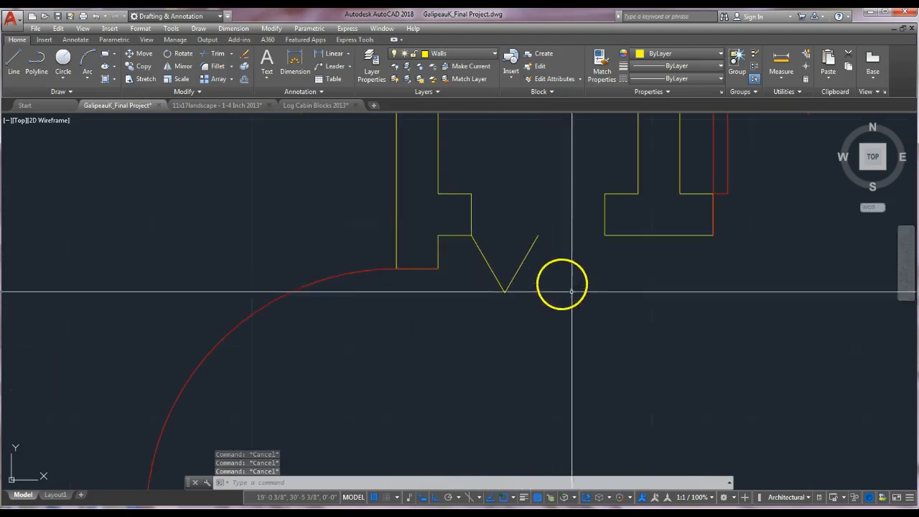
pyautogui.scroll(-2, 595, 324)
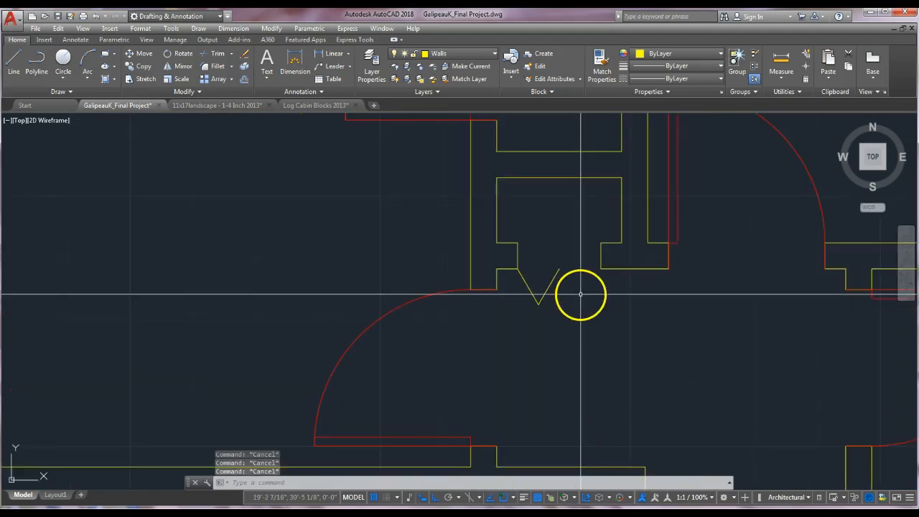
pyautogui.write('o')
pyautogui.press('Return')
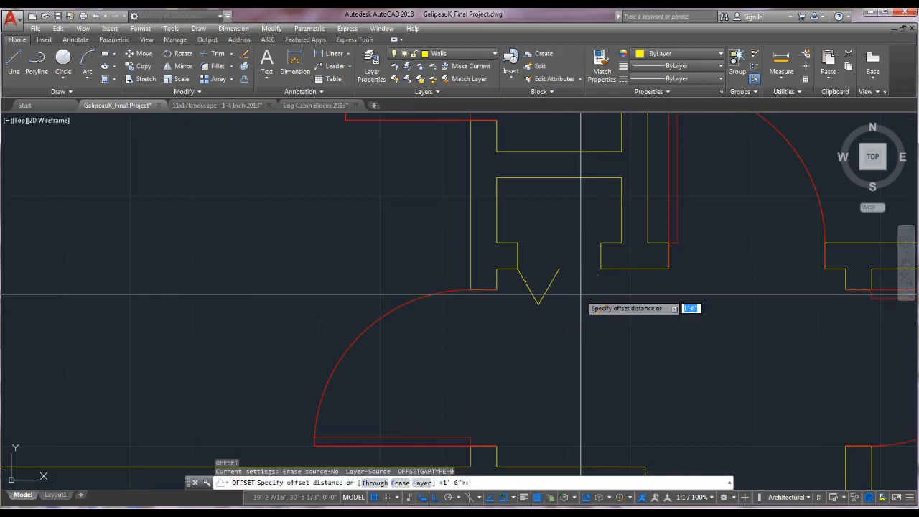
pyautogui.write('1"')
pyautogui.press('Return')
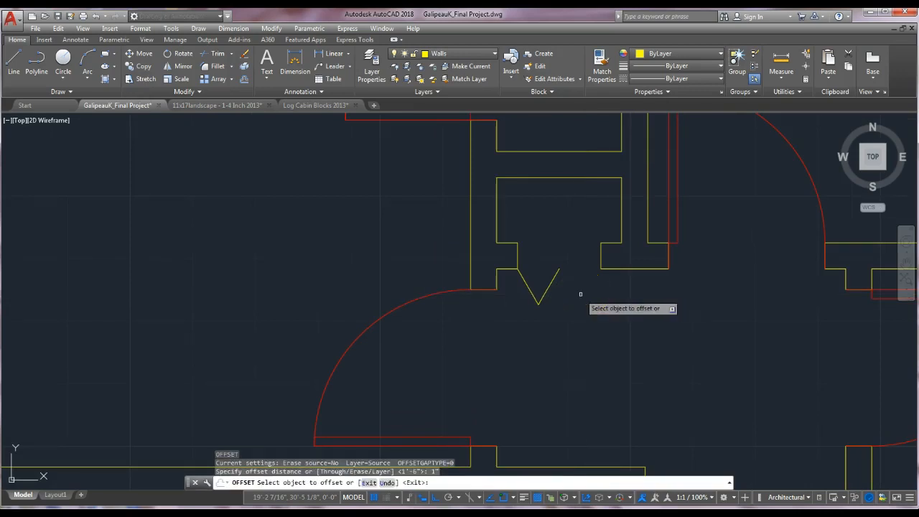
pyautogui.click(524, 279)
pyautogui.click(529, 267)
pyautogui.click(546, 288)
pyautogui.click(534, 274)
pyautogui.scroll(3, 550, 291)
pyautogui.press('Escape')
pyautogui.press('Escape')
pyautogui.press('Escape')
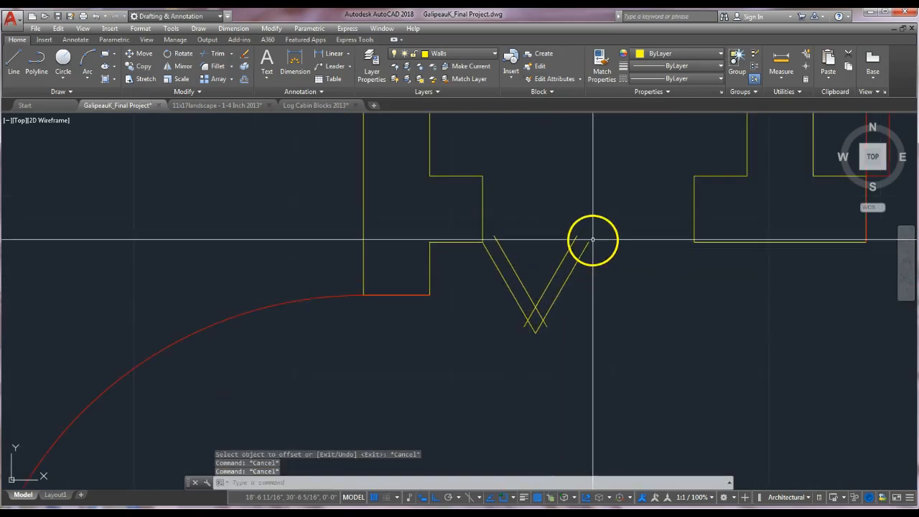
# Trim the overlapping offset lines where the two leaves cross at the bottom of the V.
pyautogui.press('Return')
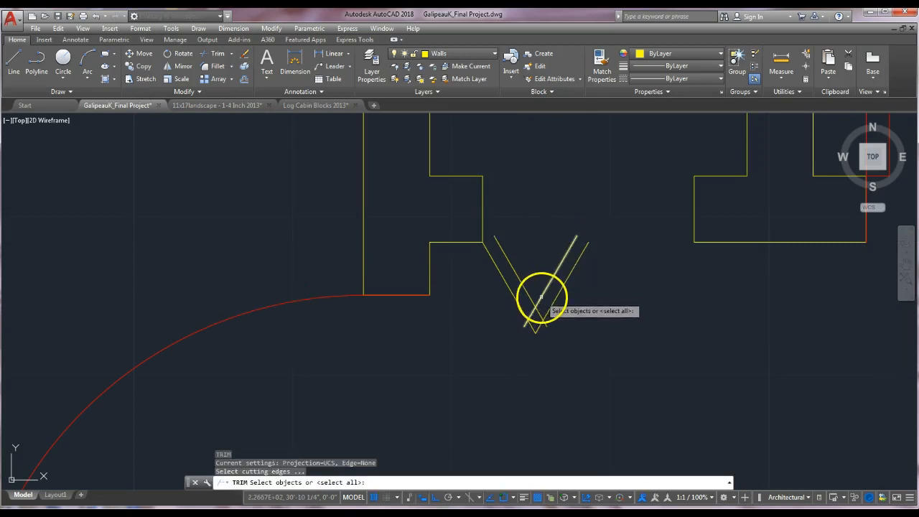
pyautogui.click(547, 313)
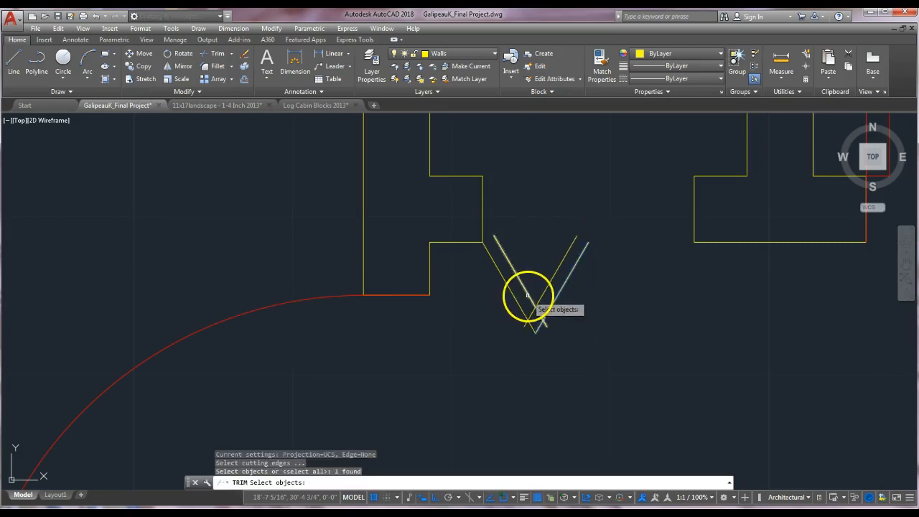
pyautogui.click(529, 295)
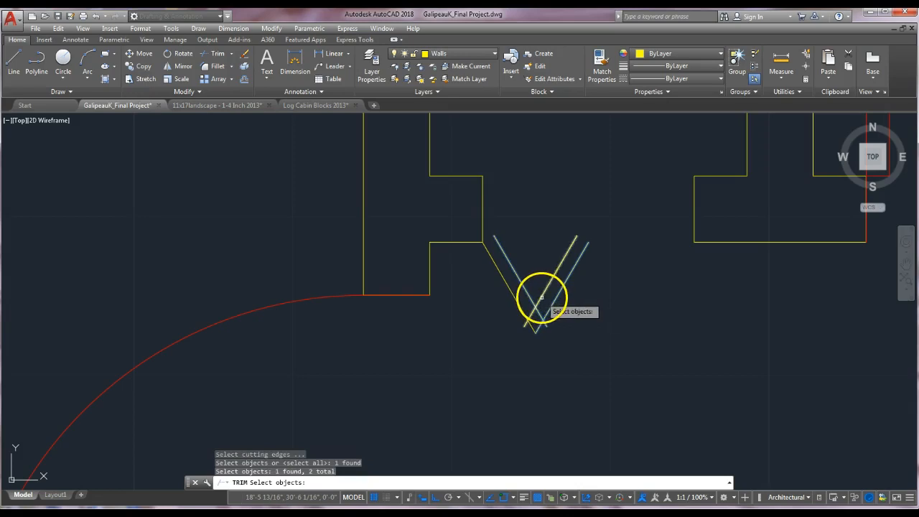
pyautogui.click(542, 297)
pyautogui.press('Return')
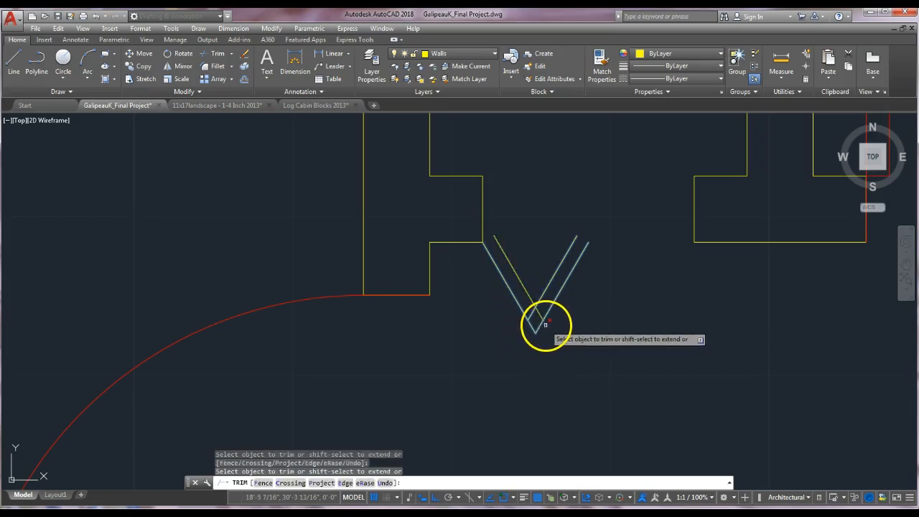
pyautogui.click(543, 324)
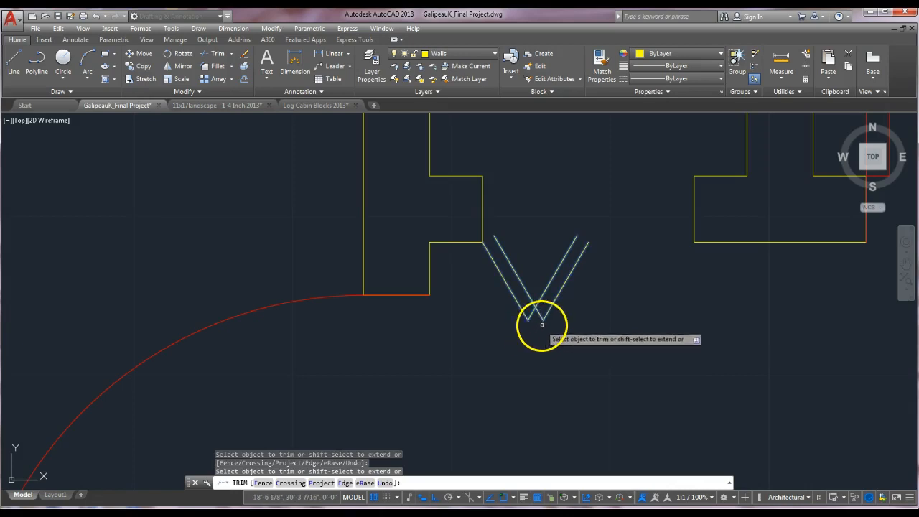
pyautogui.press('Escape')
pyautogui.press('Escape')
# Close the top ends of both bifold leaves with short end-cap lines.
pyautogui.write('l')
pyautogui.press('Return')
pyautogui.click(501, 238)
pyautogui.press('Return')
pyautogui.press('Return')
pyautogui.click(578, 236)
pyautogui.click(589, 242)
pyautogui.press('Escape')
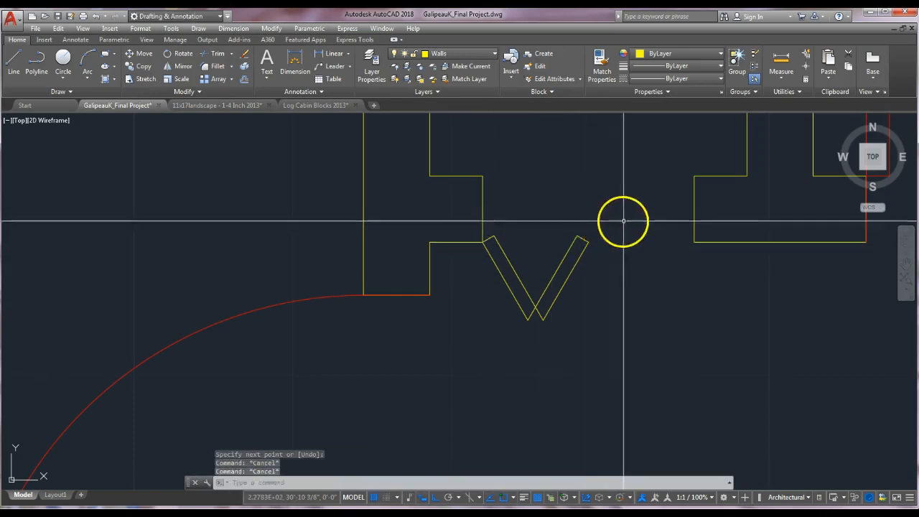
pyautogui.scroll(-6, 638, 291)
pyautogui.scroll(5, 634, 294)
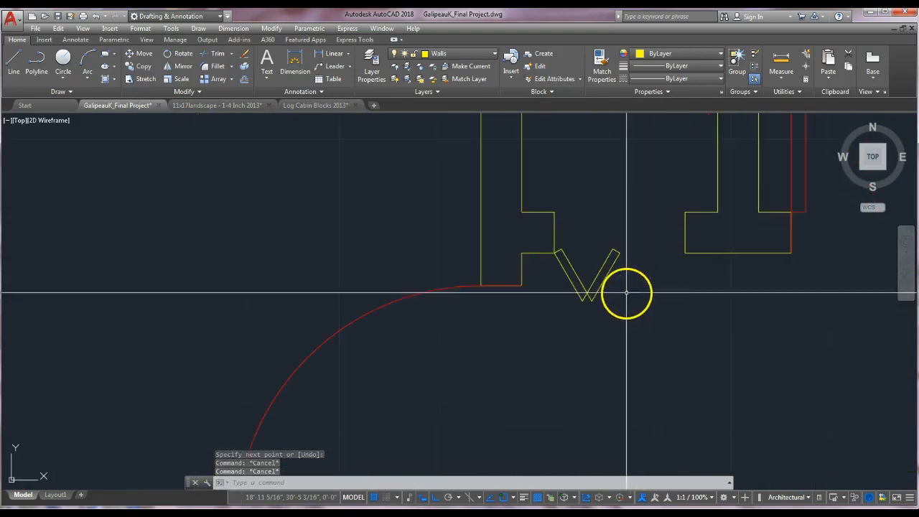
pyautogui.scroll(2, 580, 272)
pyautogui.press('Escape')
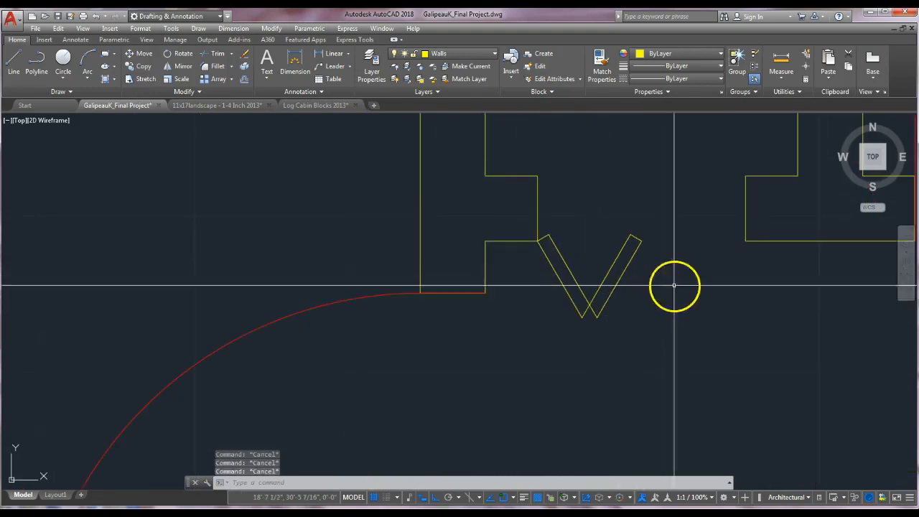
pyautogui.write('o')
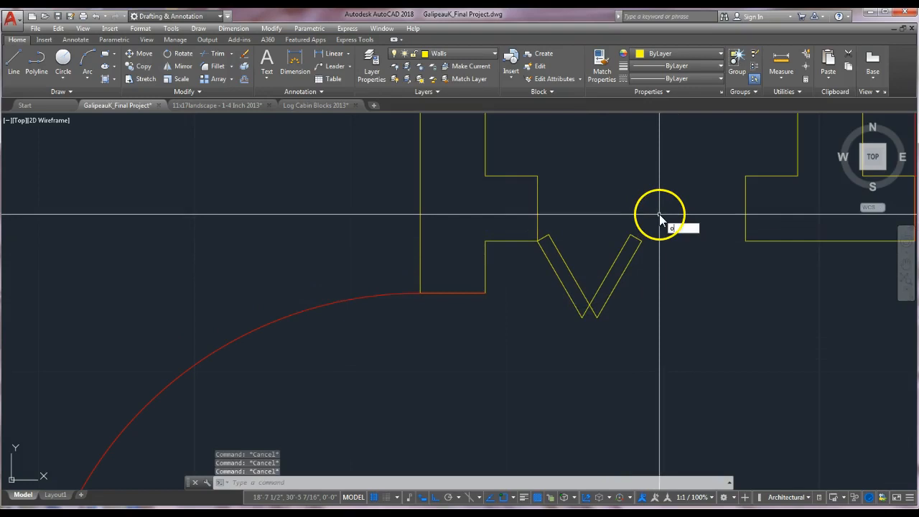
pyautogui.press('Return')
pyautogui.press('Escape')
pyautogui.press('Escape')
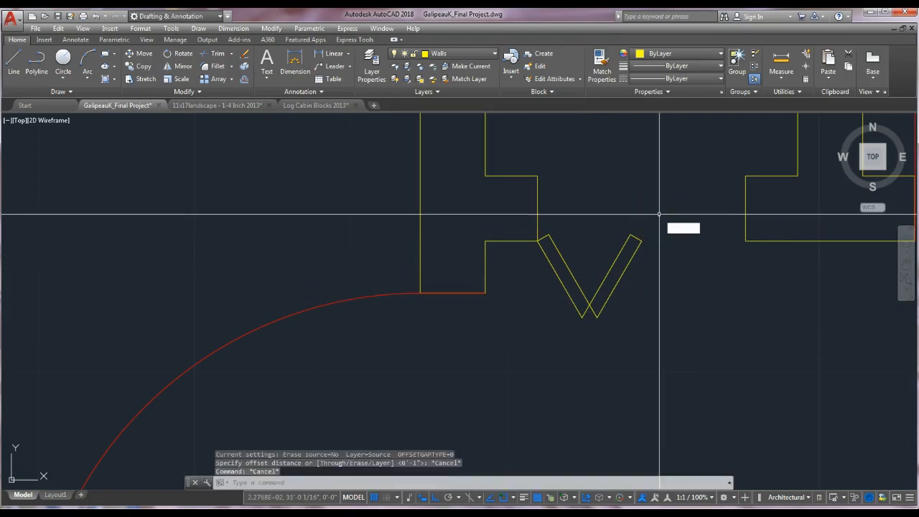
# Try to copy the right leaf's end-cap line from its top corner.
pyautogui.press('Return')
pyautogui.click(630, 248)
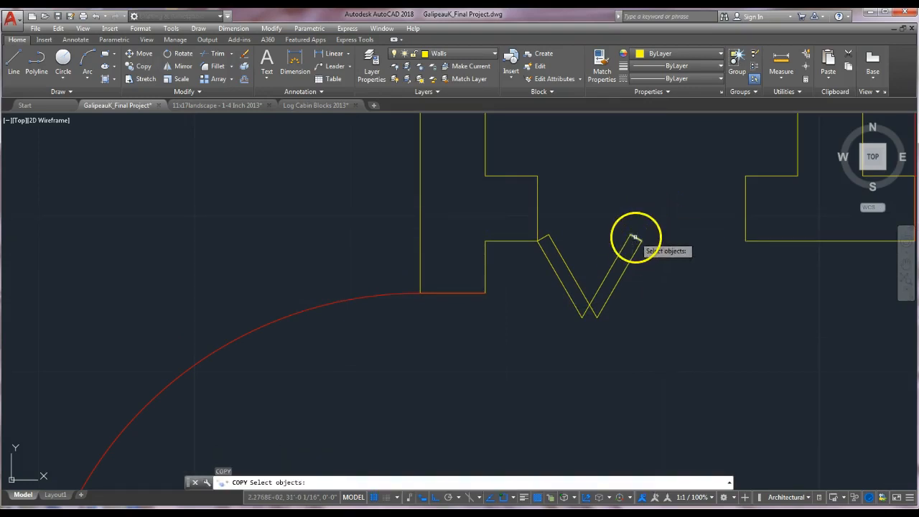
pyautogui.press('Return')
pyautogui.click(632, 239)
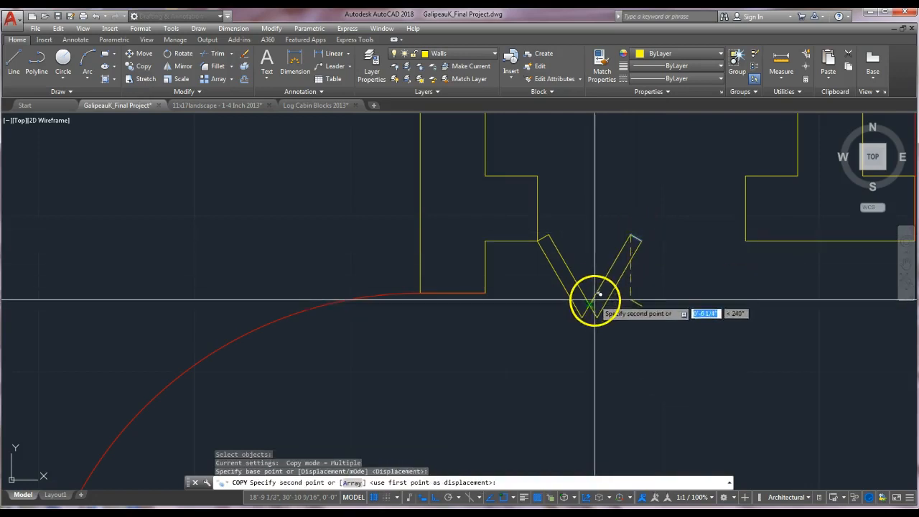
pyautogui.press('Return')
# Copy the leaf's end-cap line from its top corner down to the bottom point of the V.
pyautogui.press('Return')
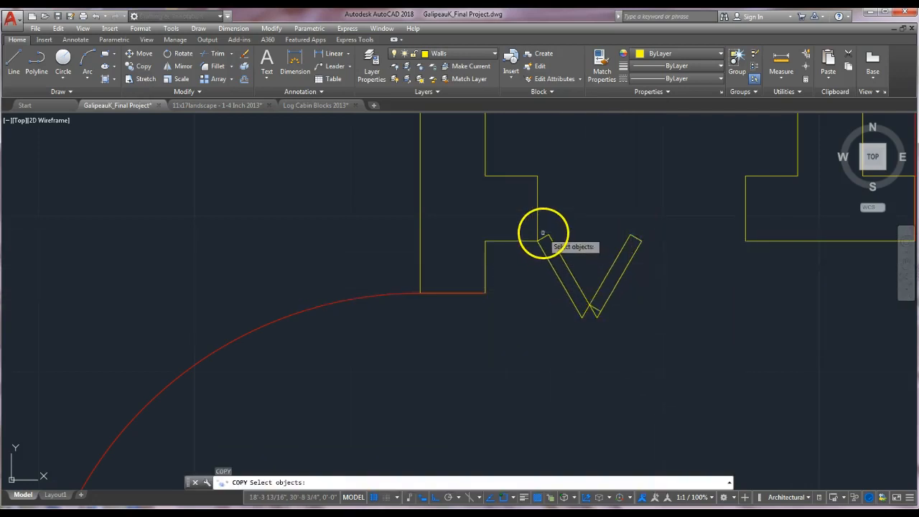
pyautogui.click(540, 240)
pyautogui.press('Return')
pyautogui.click(549, 235)
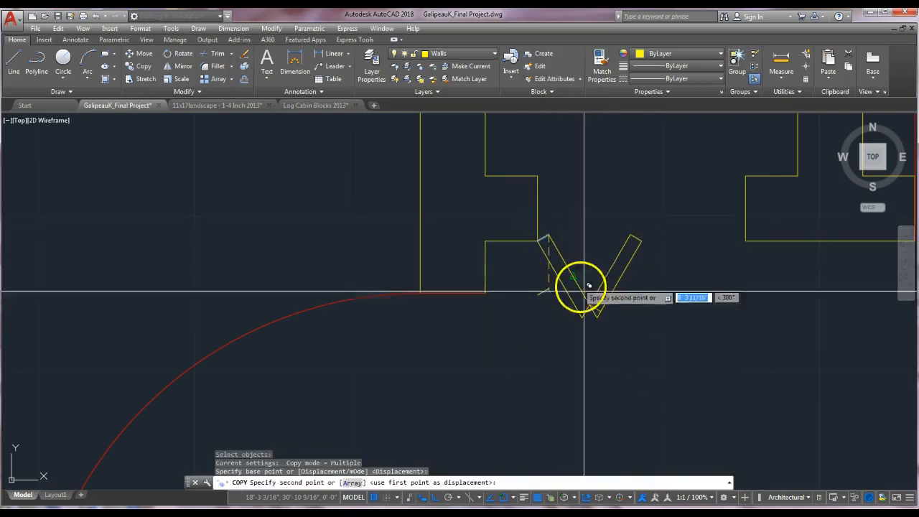
pyautogui.click(590, 304)
pyautogui.press('Escape')
pyautogui.press('Escape')
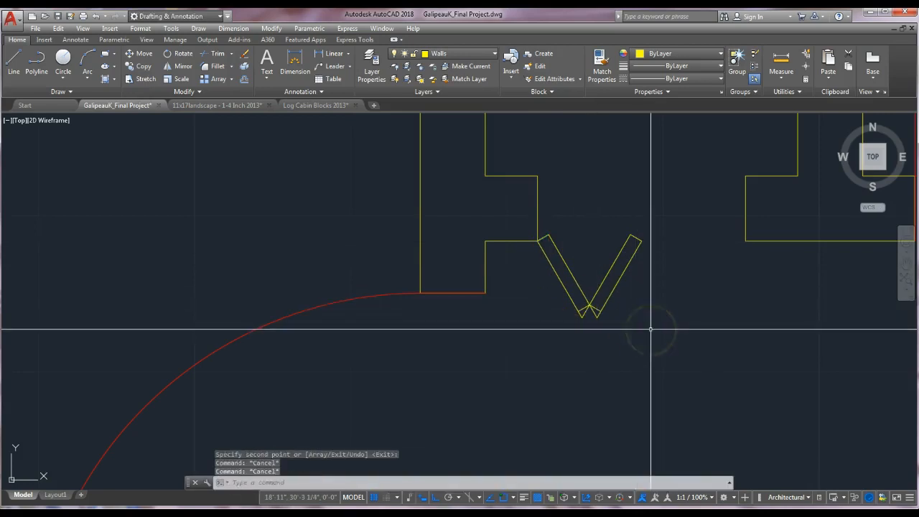
# Trim the overlapping leaf lines at the bottom of the V.
pyautogui.write('tr')
pyautogui.press('Return')
pyautogui.click(591, 304)
pyautogui.click(582, 309)
pyautogui.press('Return')
pyautogui.click(586, 311)
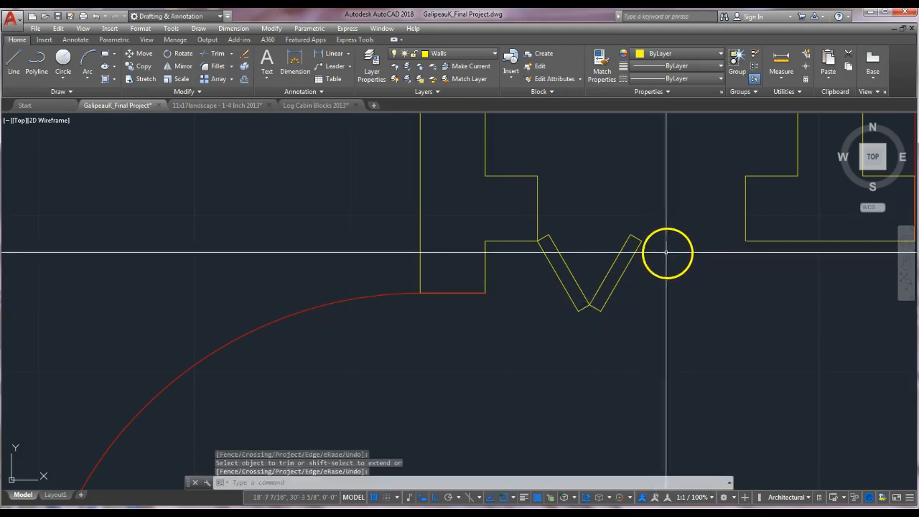
pyautogui.press('Escape')
pyautogui.press('Escape')
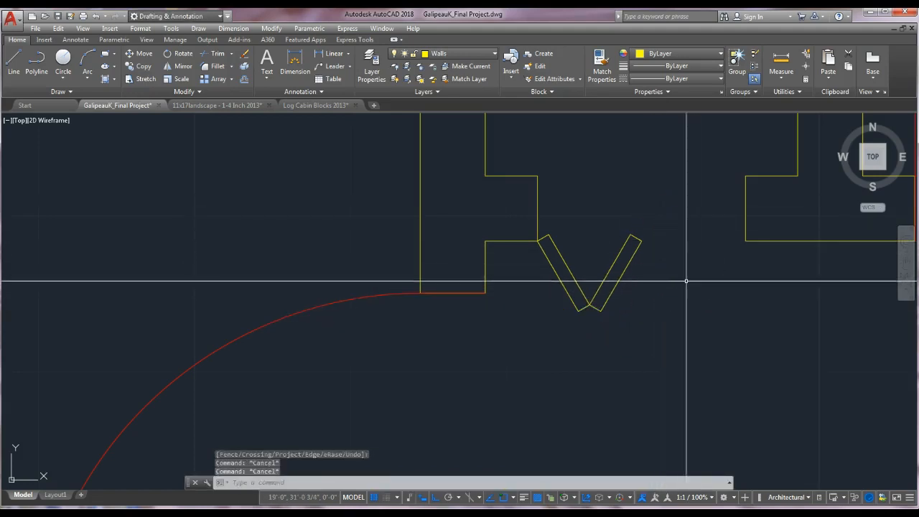
# Rotate the right bifold leaf about the bottom of the V to open it flatter.
pyautogui.write('ro')
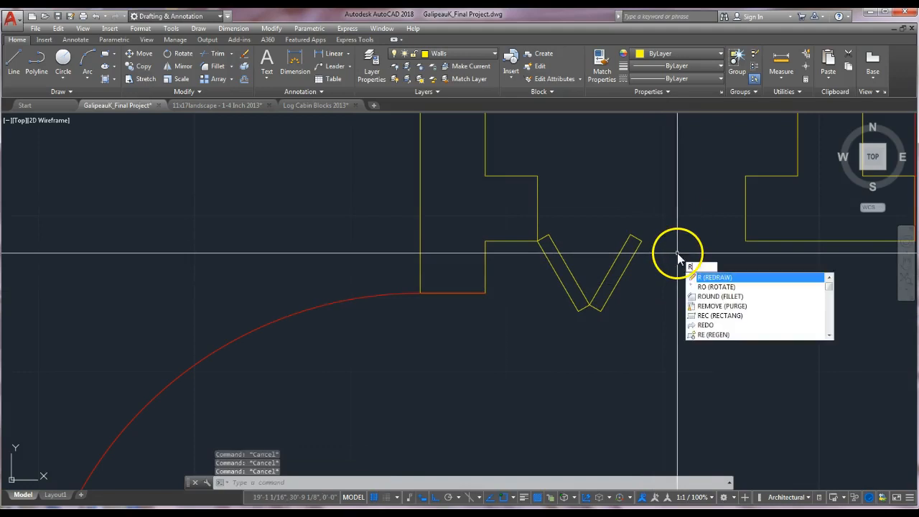
pyautogui.press('Return')
pyautogui.click(655, 219)
pyautogui.click(597, 334)
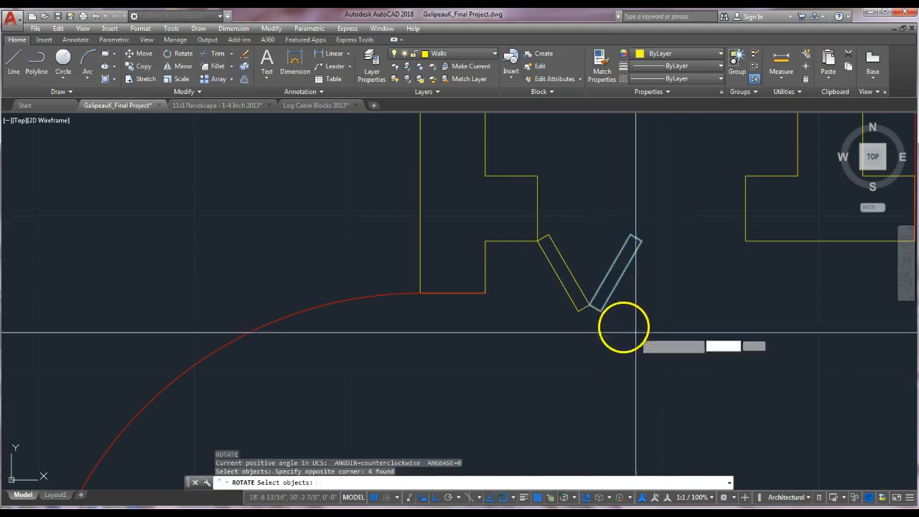
pyautogui.press('Return')
pyautogui.click(589, 306)
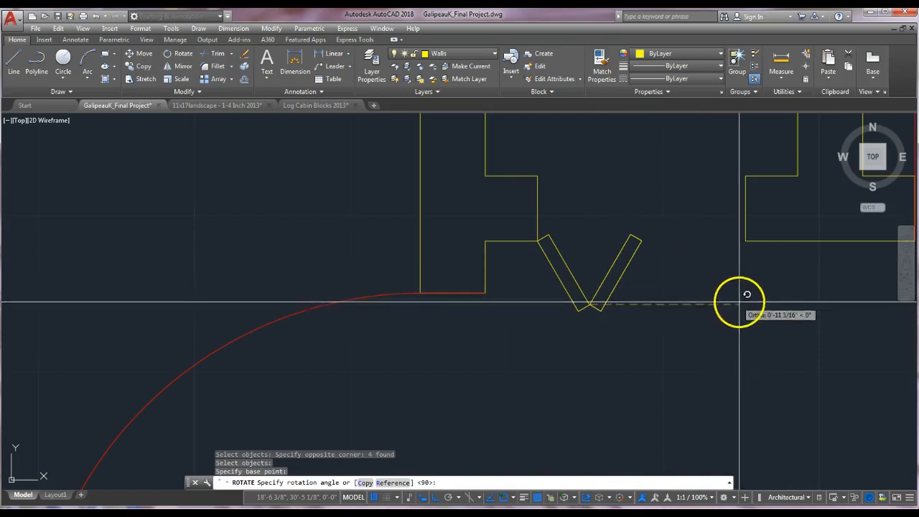
pyautogui.press('F8')
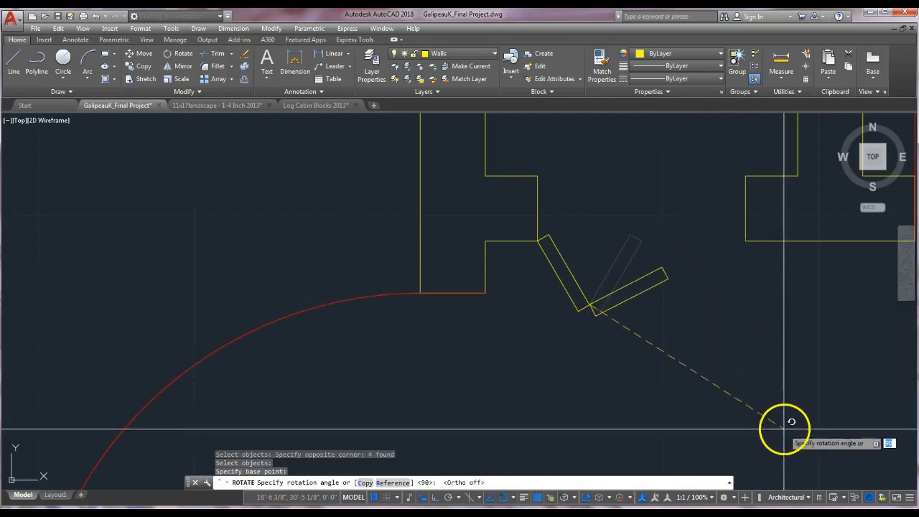
pyautogui.press('Escape')
pyautogui.press('Escape')
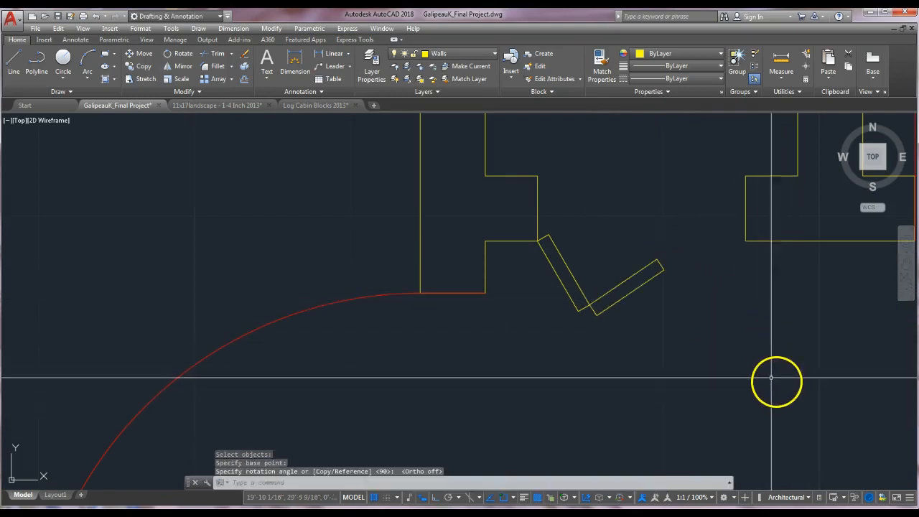
pyautogui.press('Return')
pyautogui.click(673, 252)
pyautogui.click(616, 310)
pyautogui.press('Return')
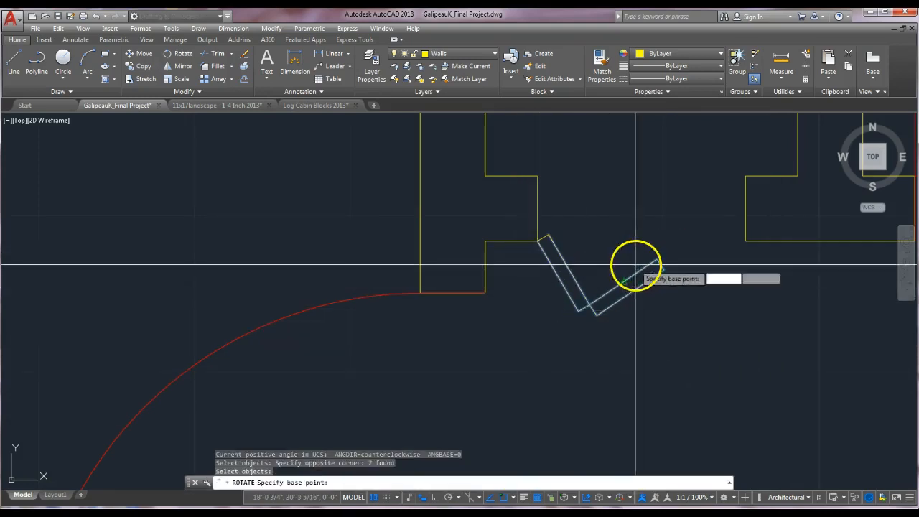
pyautogui.press('Escape')
pyautogui.press('Escape')
pyautogui.press('Escape')
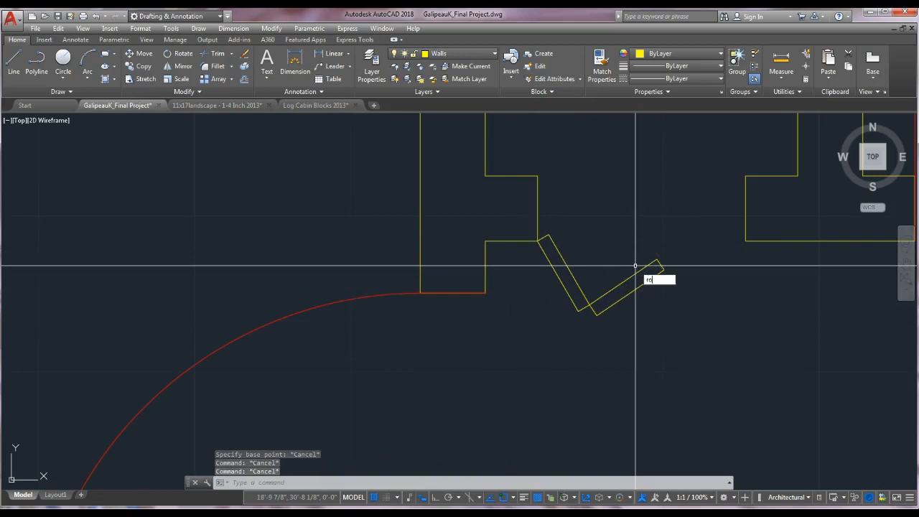
# Rotate the whole bifold door about its top-left hinge corner to sit in the closet opening.
pyautogui.press('Return')
pyautogui.click(671, 227)
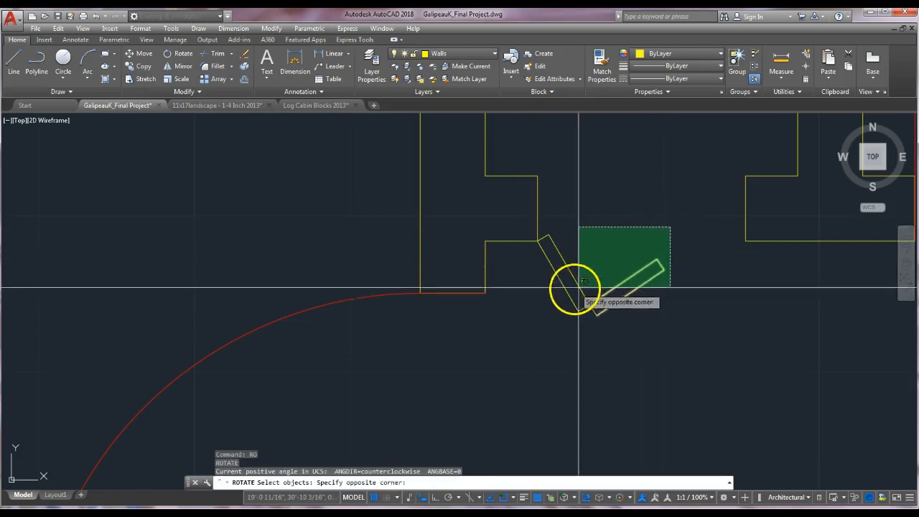
pyautogui.click(542, 317)
pyautogui.press('Return')
pyautogui.click(540, 239)
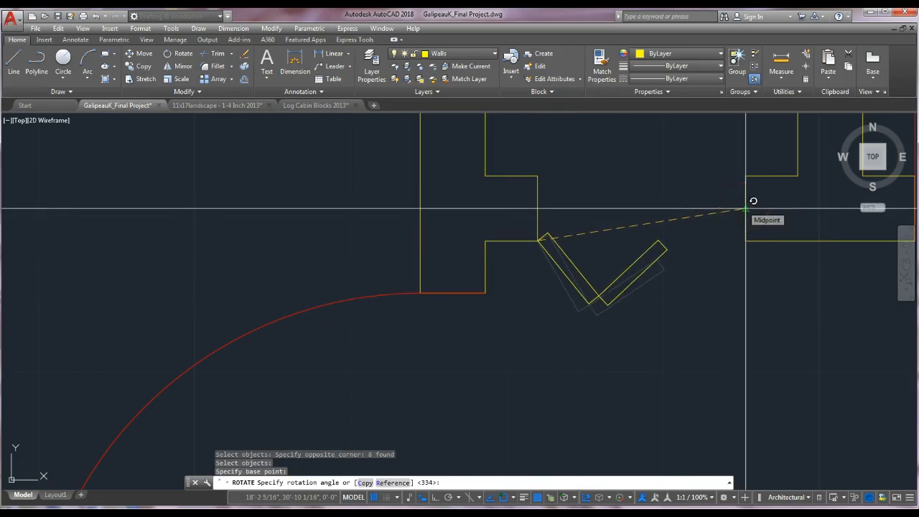
pyautogui.press('Escape')
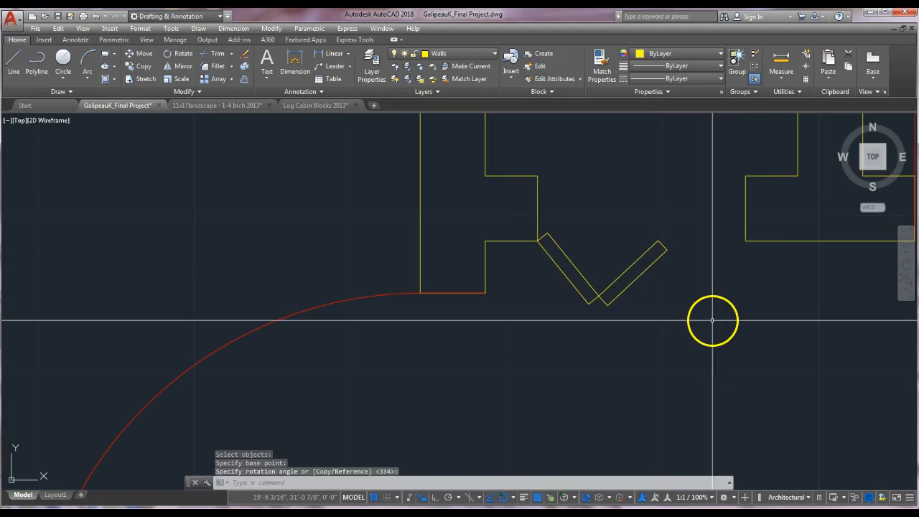
pyautogui.press('Escape')
# Move the bifold door symbol onto the Doors layer.
pyautogui.scroll(-4, 698, 329)
pyautogui.moveTo(706, 345); pyautogui.dragTo(583, 335, button='middle')
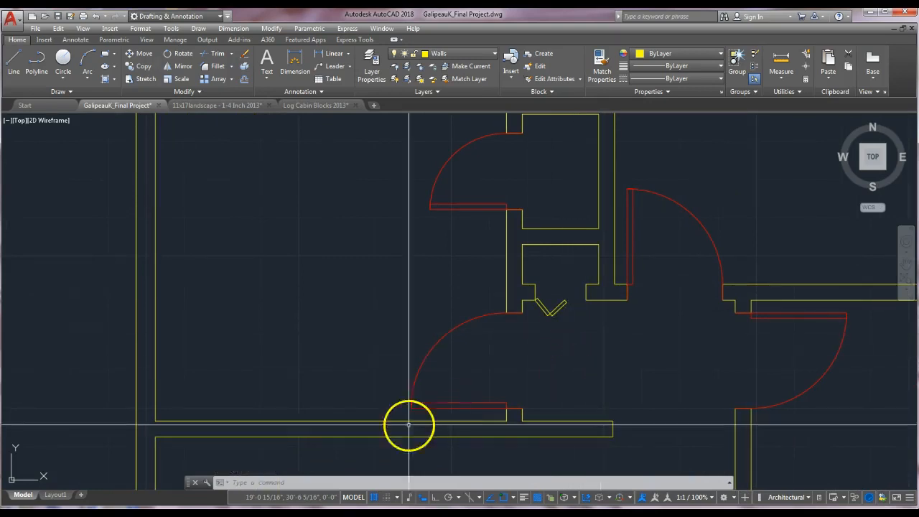
pyautogui.click(573, 288)
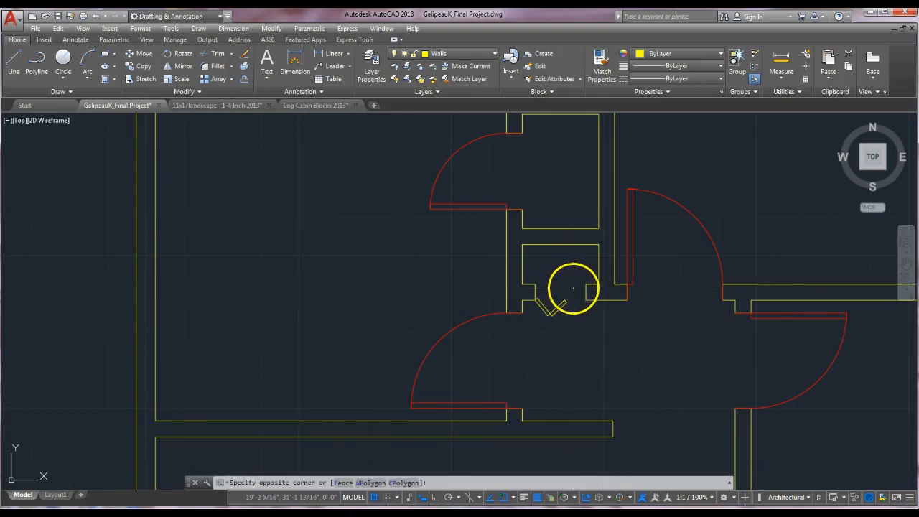
pyautogui.click(538, 333)
pyautogui.click(453, 51)
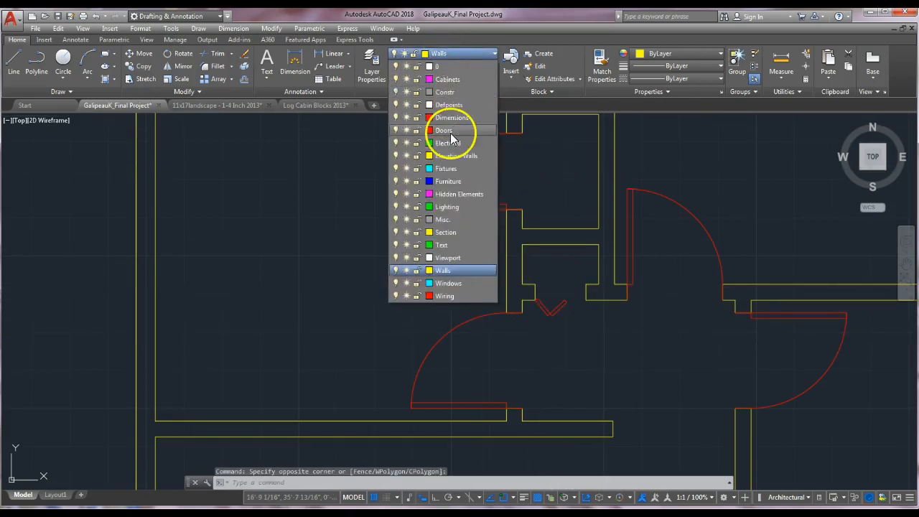
pyautogui.click(448, 131)
pyautogui.press('Escape')
pyautogui.press('Escape')
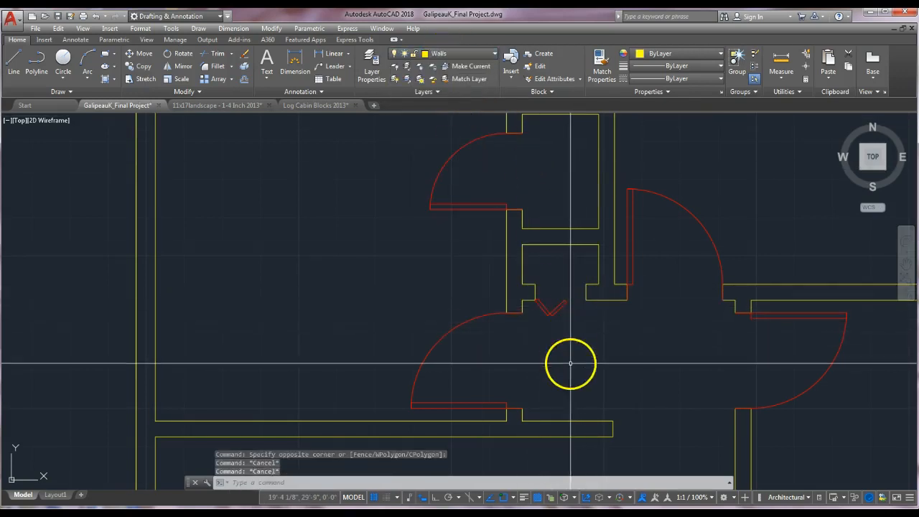
# Erase the stray window symbol lying outside the plan's east wall.
pyautogui.scroll(-5, 570, 395)
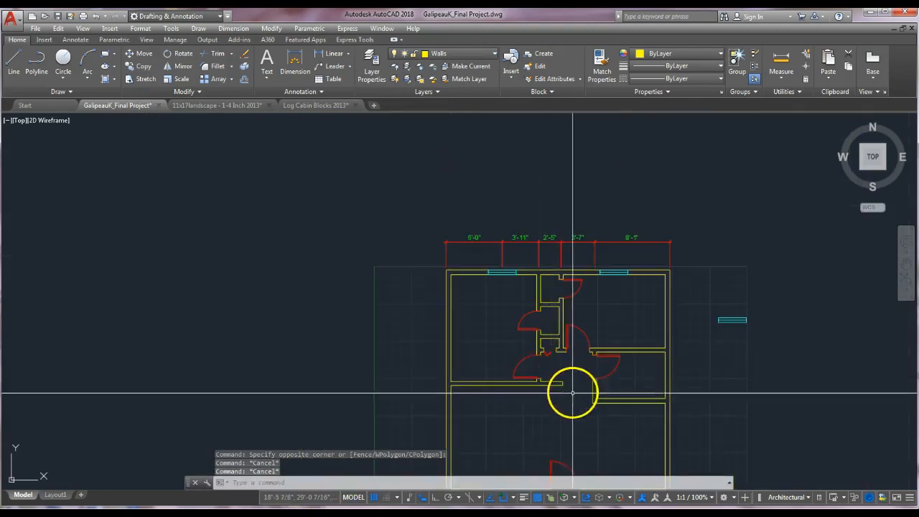
pyautogui.moveTo(575, 376)
pyautogui.mouseDown(button='middle')
pyautogui.moveTo(571, 282)
pyautogui.moveTo(562, 295)
pyautogui.mouseUp(button='middle')
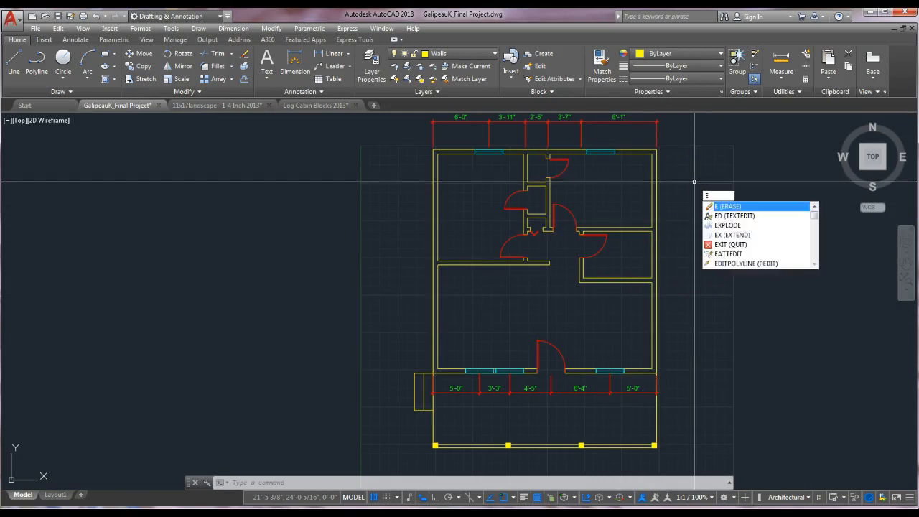
pyautogui.press('Return')
pyautogui.click(694, 183)
pyautogui.click(738, 224)
pyautogui.press('Return')
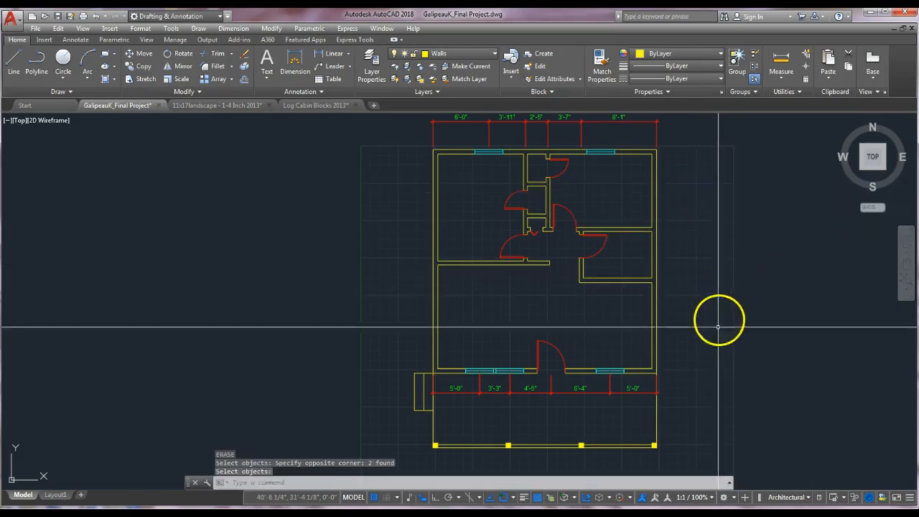
# Offset the west exterior wall line 1'6" outward.
pyautogui.scroll(-3, 714, 343)
pyautogui.scroll(4, 686, 287)
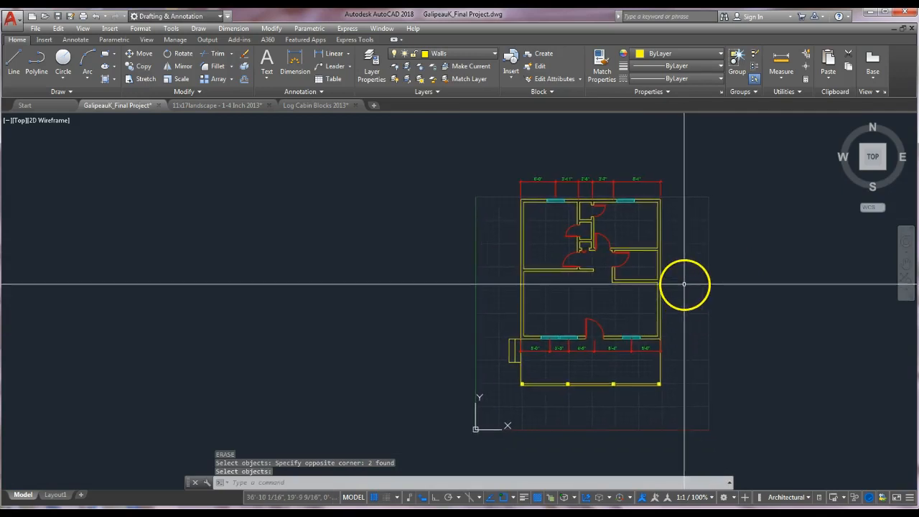
pyautogui.moveTo(683, 304); pyautogui.dragTo(754, 306, button='middle')
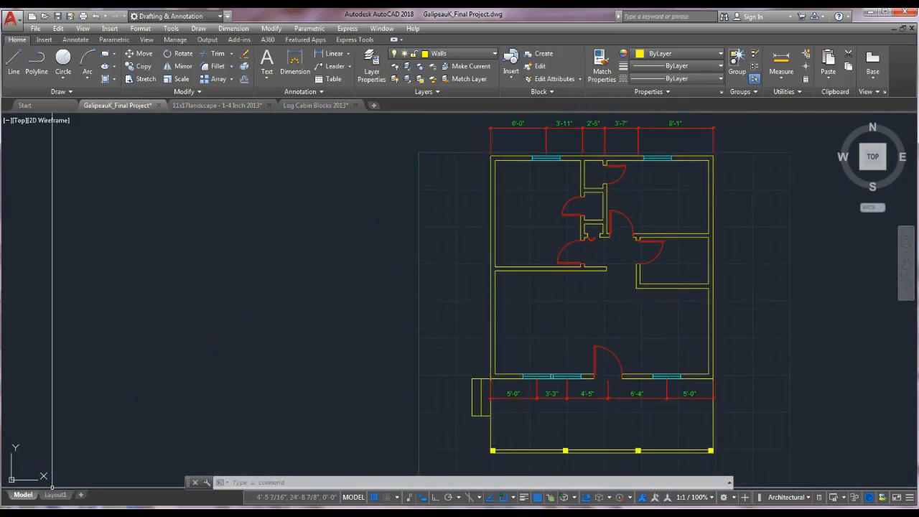
pyautogui.scroll(2, 457, 323)
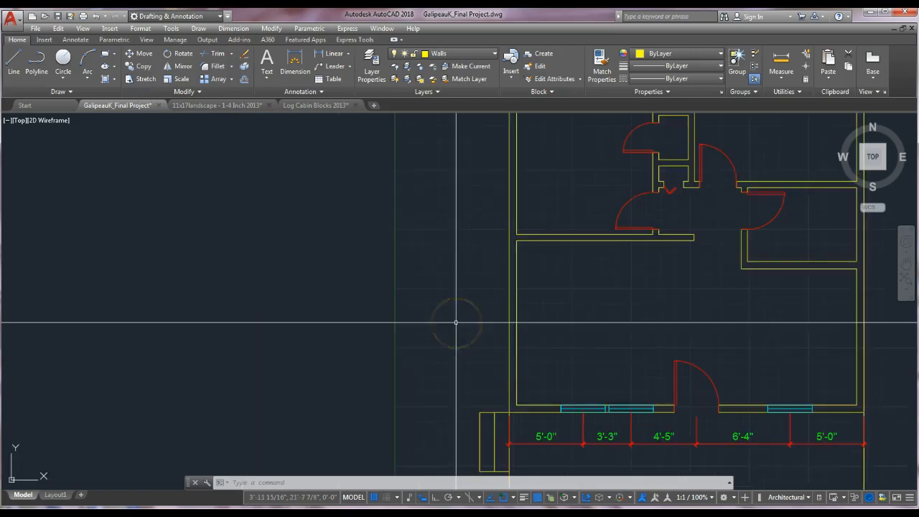
pyautogui.moveTo(456, 323); pyautogui.dragTo(527, 318, button='middle')
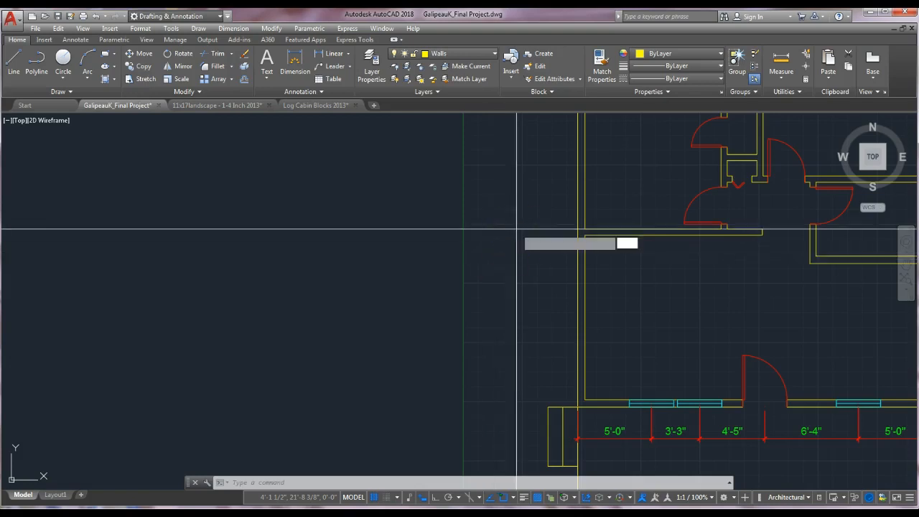
pyautogui.press('Return')
pyautogui.press('Return')
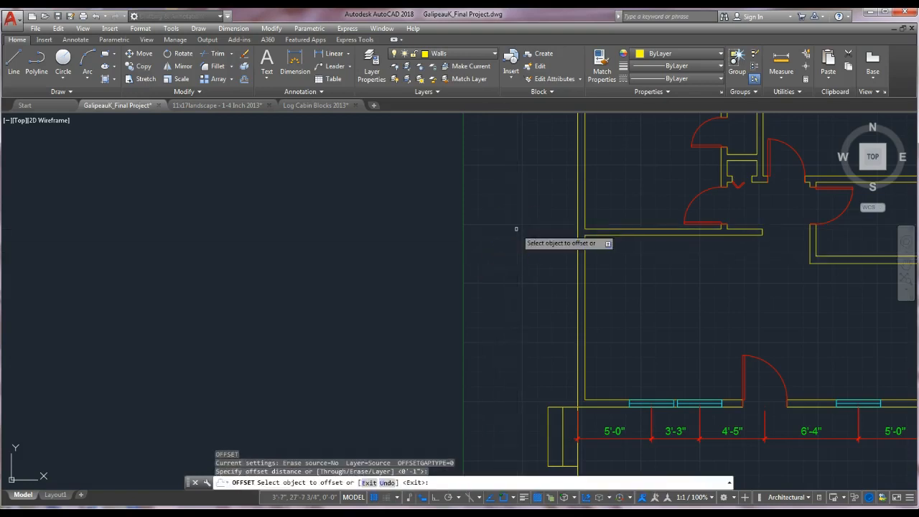
pyautogui.click(579, 267)
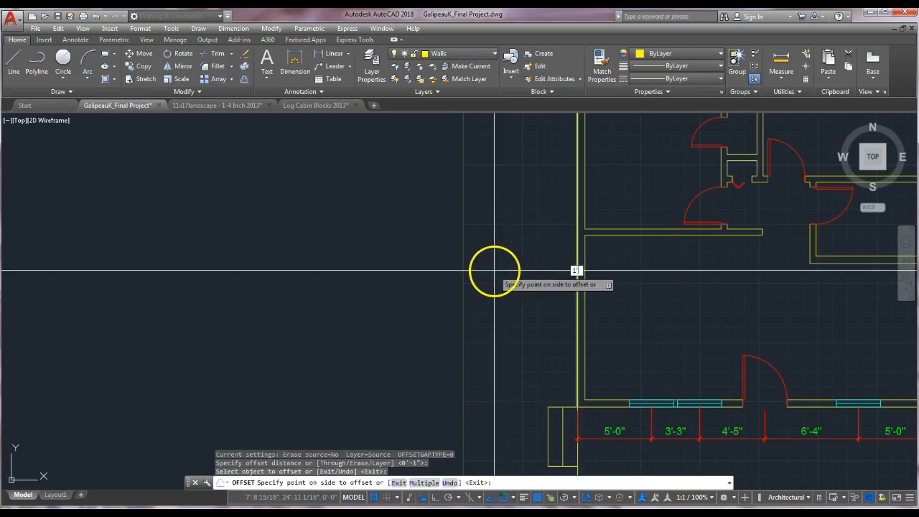
pyautogui.write("1'6")
pyautogui.press('Return')
pyautogui.press('Escape')
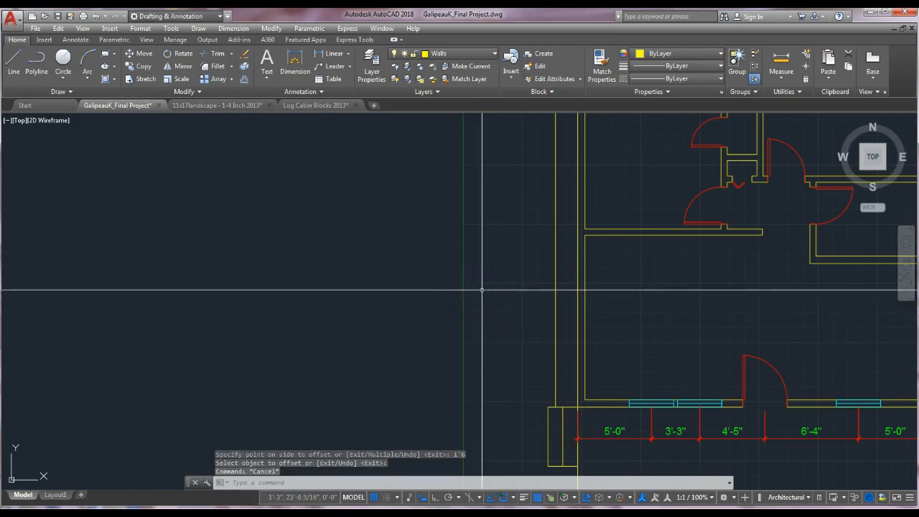
# Offset lines 4'4" apart beside the west wall to set the projection's width.
pyautogui.click(486, 262)
pyautogui.write('o')
pyautogui.press('Return')
pyautogui.write("4'")
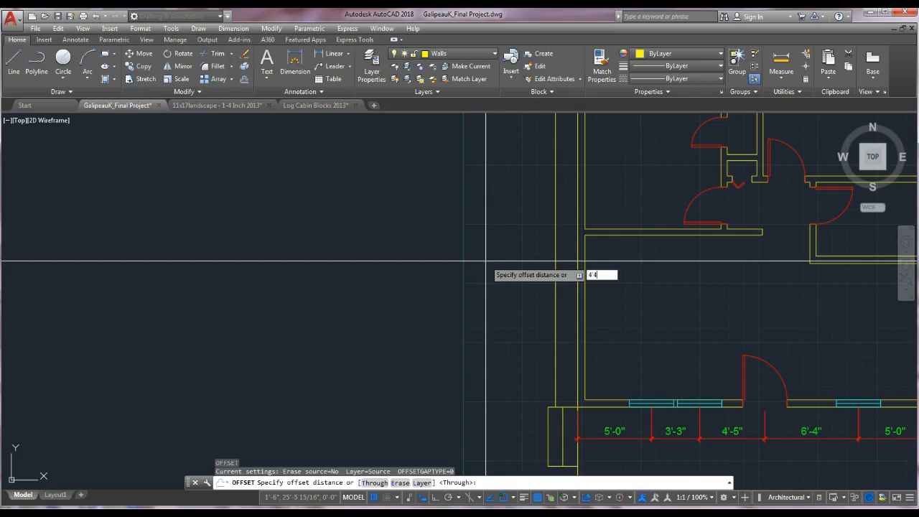
pyautogui.write('4')
pyautogui.press('Return')
pyautogui.click(568, 312)
pyautogui.click(509, 268)
pyautogui.press('Return')
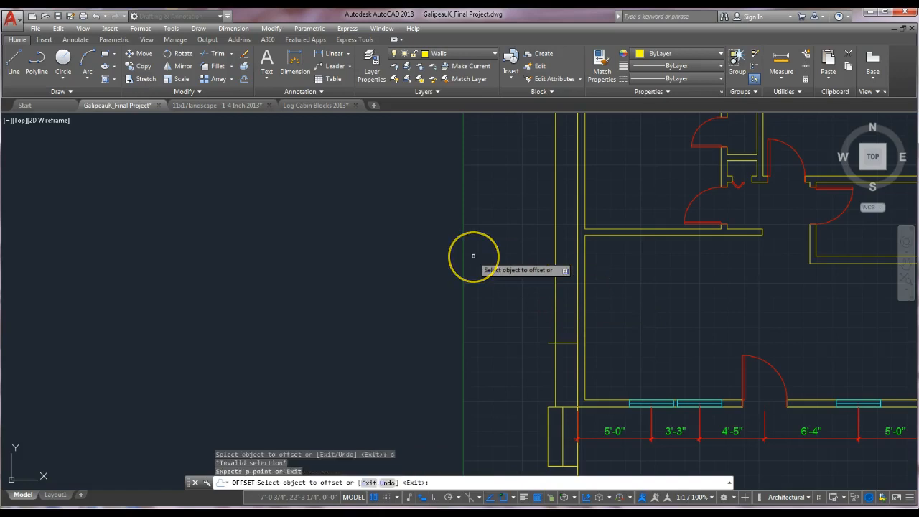
pyautogui.write("4'")
pyautogui.press('Return')
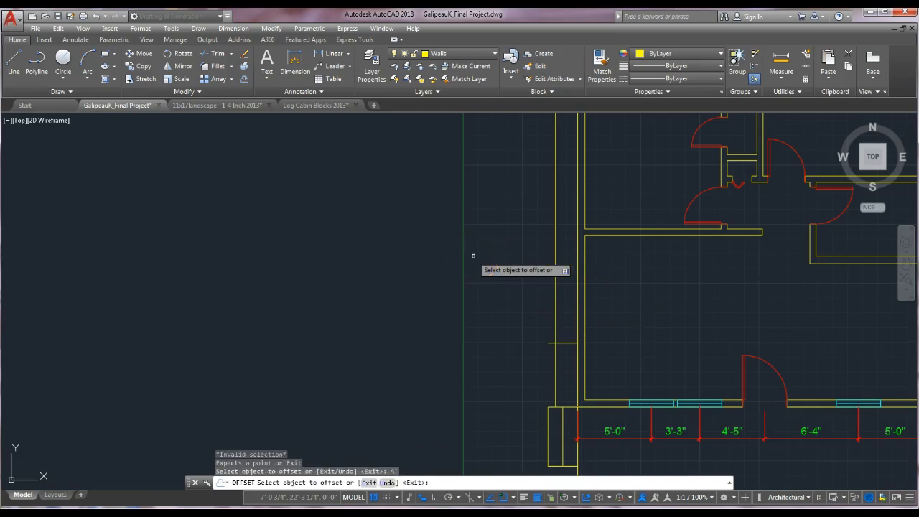
pyautogui.click(567, 313)
pyautogui.press('Escape')
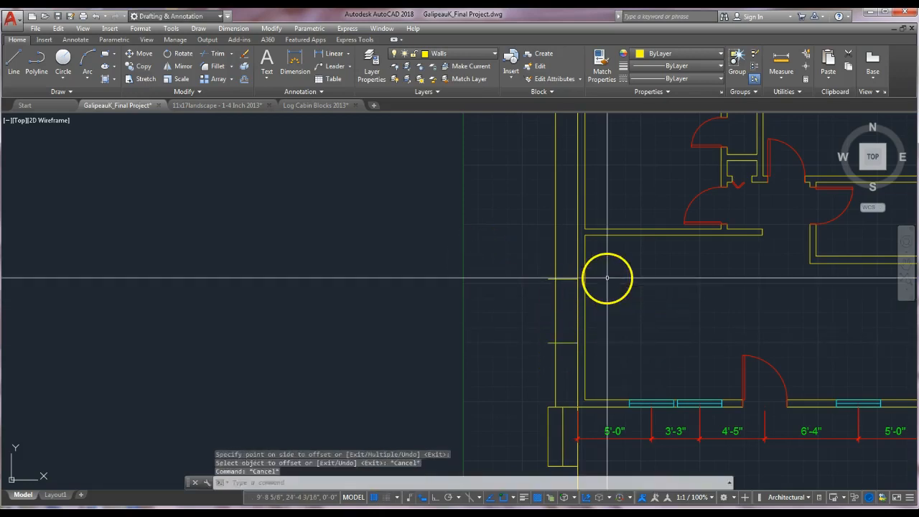
# Trim the offset lines to outline the projection against the west wall.
pyautogui.write('tr')
pyautogui.press('Return')
pyautogui.click(564, 257)
pyautogui.click(543, 359)
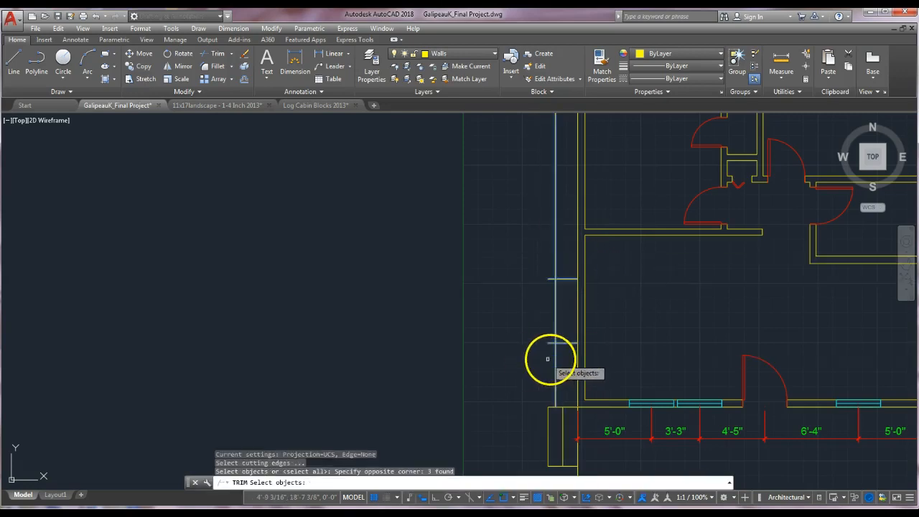
pyautogui.press('Return')
pyautogui.click(555, 357)
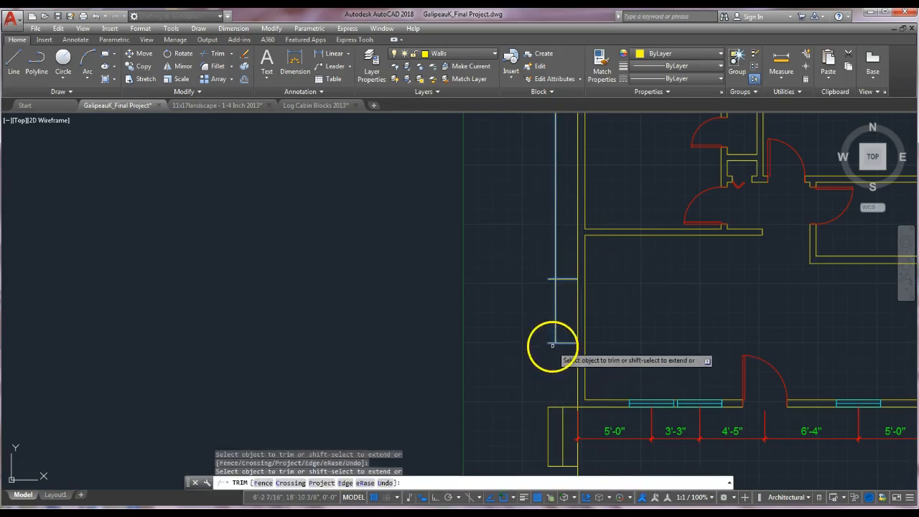
pyautogui.click(558, 271)
pyautogui.press('Escape')
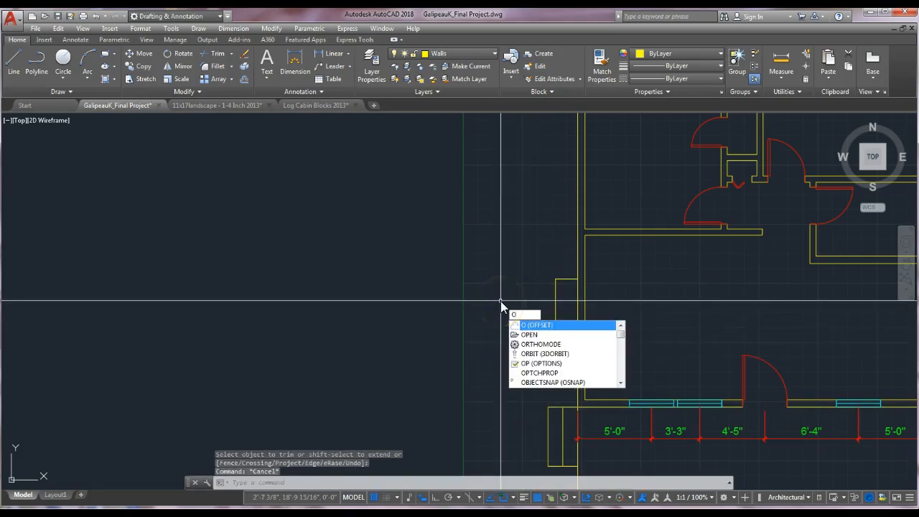
# Offset the projection's outline lines 4" inward to form its inner wall lines.
pyautogui.press('Return')
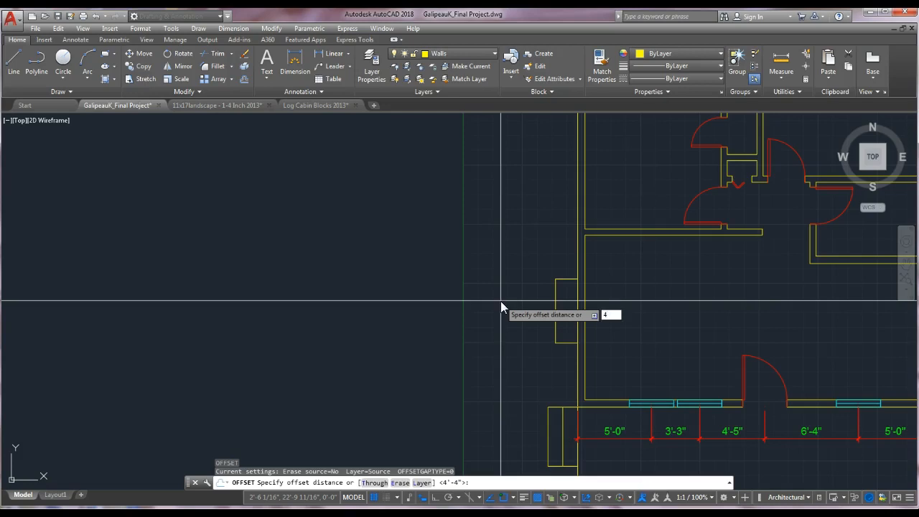
pyautogui.write("'")
pyautogui.press('Return')
pyautogui.click(571, 279)
pyautogui.click(560, 295)
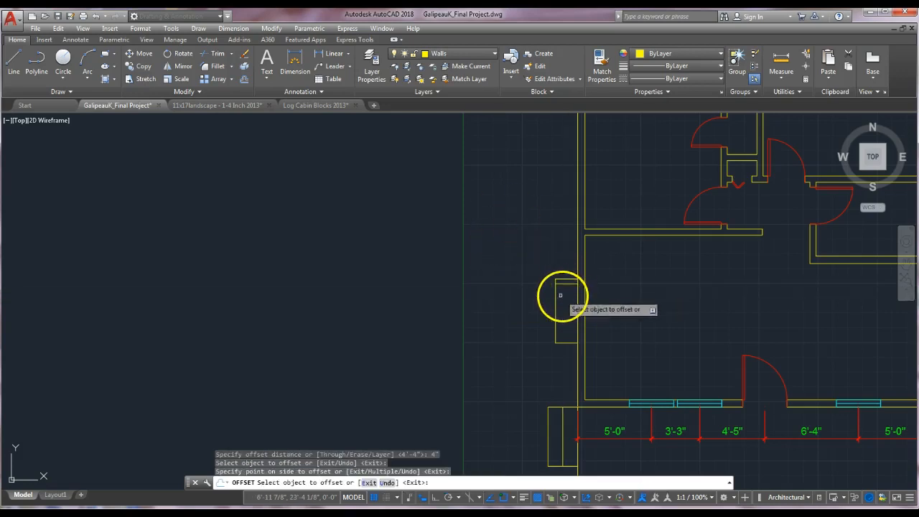
pyautogui.click(556, 294)
pyautogui.click(563, 303)
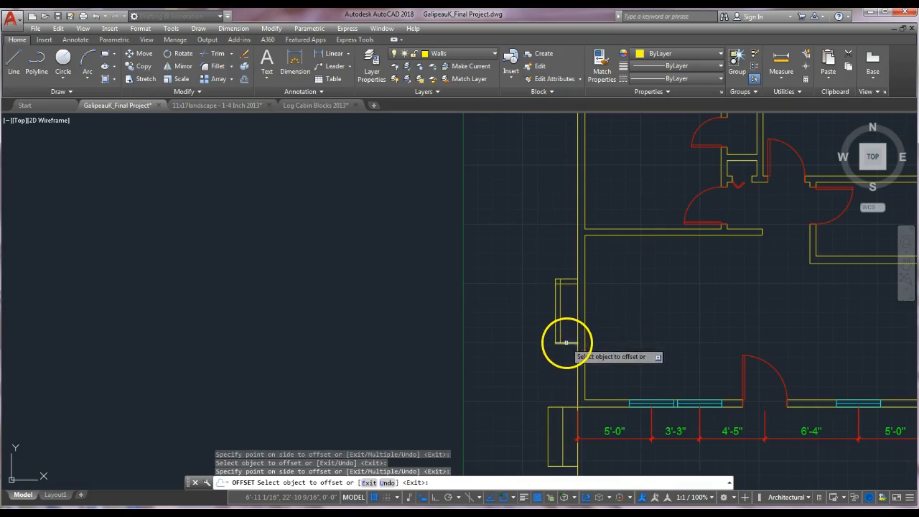
pyautogui.press('Escape')
pyautogui.press('Escape')
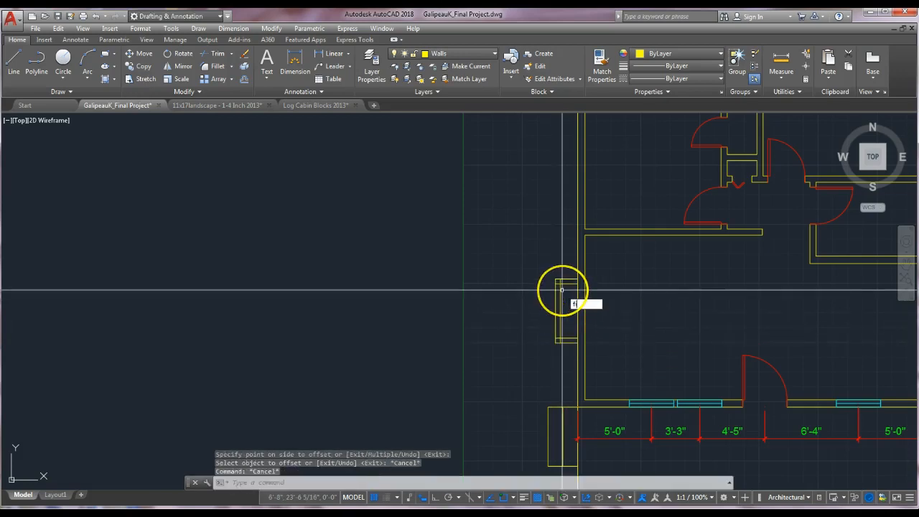
# Fillet the projection's inner line corners with a zero radius to close them.
pyautogui.write('fillet')
pyautogui.press('Return')
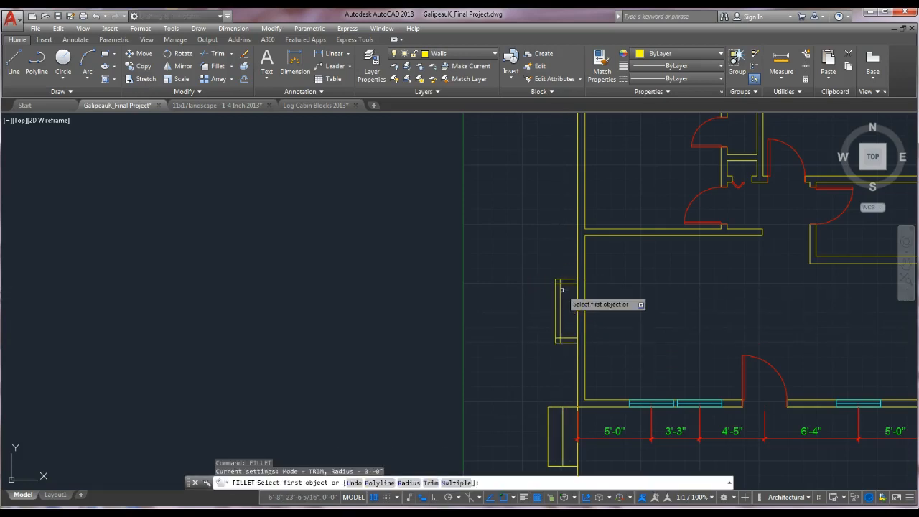
pyautogui.write('r')
pyautogui.press('Return')
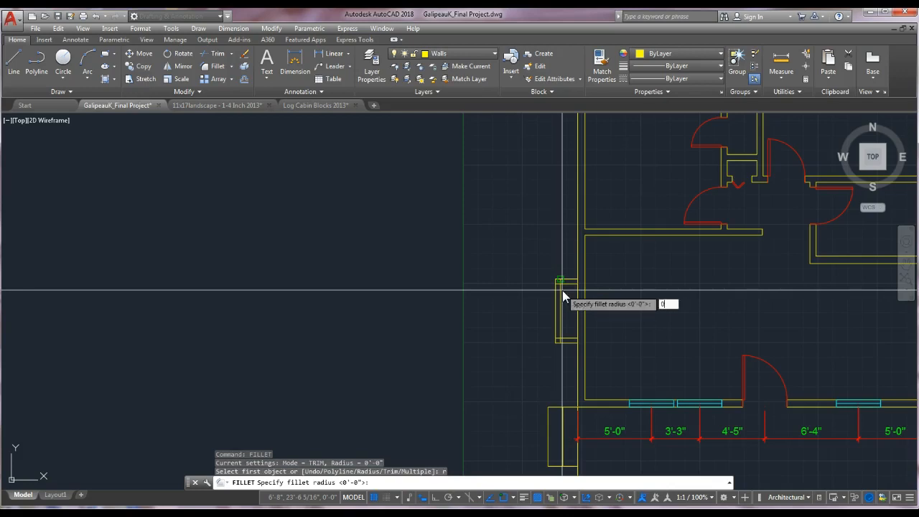
pyautogui.write('0')
pyautogui.press('Return')
pyautogui.click(566, 282)
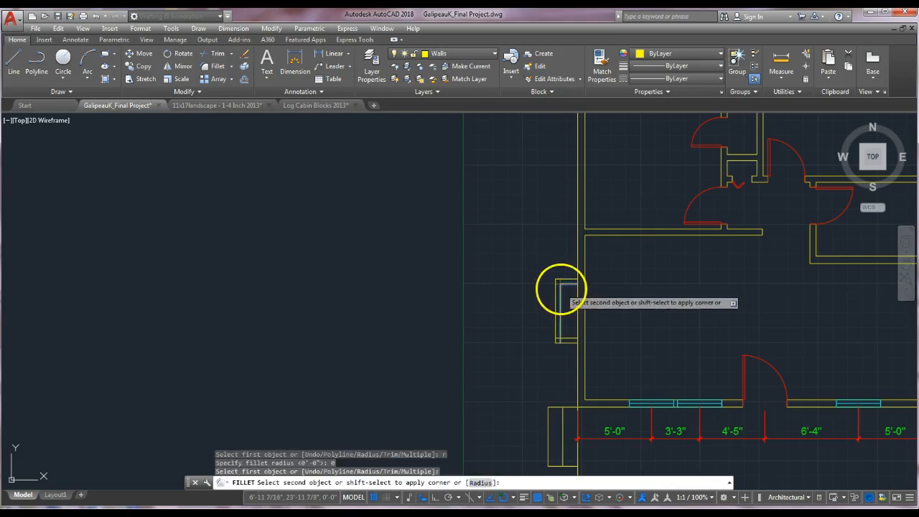
pyautogui.click(564, 325)
pyautogui.press('Return')
pyautogui.click(561, 332)
pyautogui.click(567, 331)
pyautogui.press('Return')
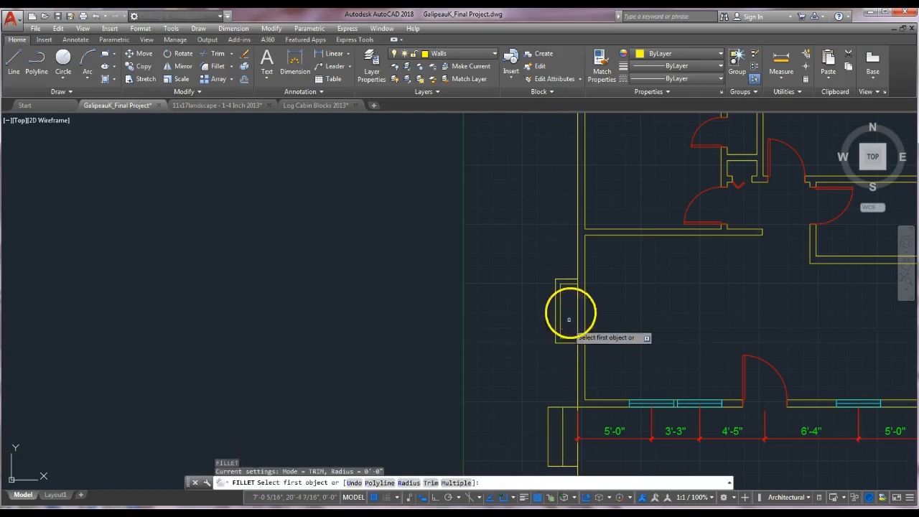
# Undo the last corner fillet on the projection.
pyautogui.scroll(2, 574, 298)
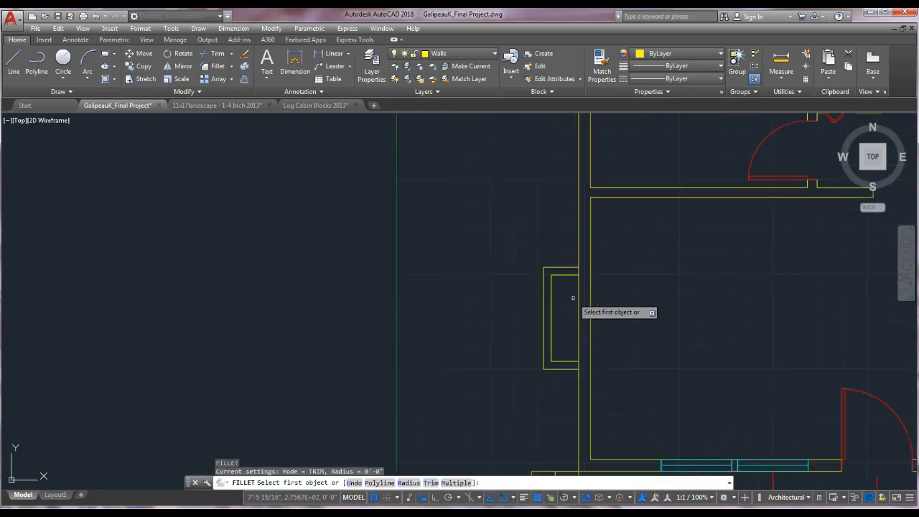
pyautogui.scroll(2, 573, 298)
pyautogui.click(573, 261)
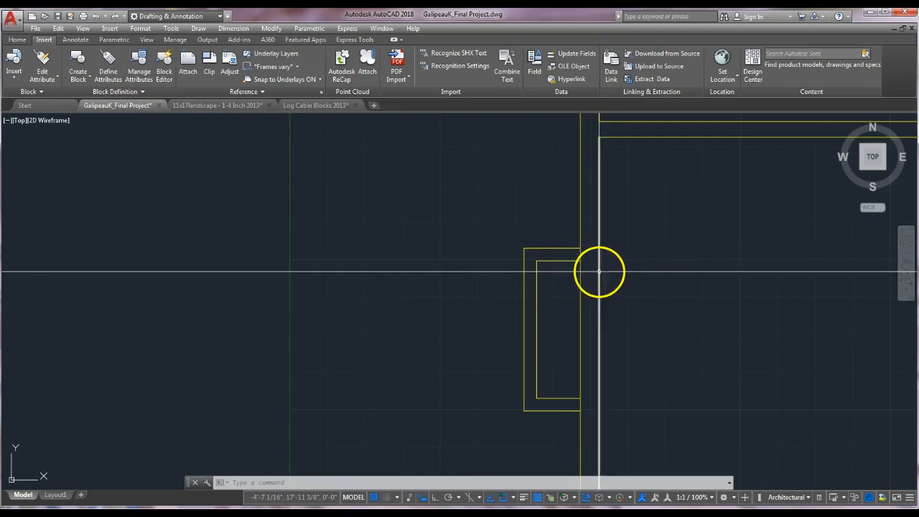
pyautogui.scroll(2, 591, 269)
pyautogui.hotkey('ctrl', 'z')
# Offset the projection's top outer line 6" inward and stretch its end across the wall to the exterior face.
pyautogui.write('o')
pyautogui.press('Return')
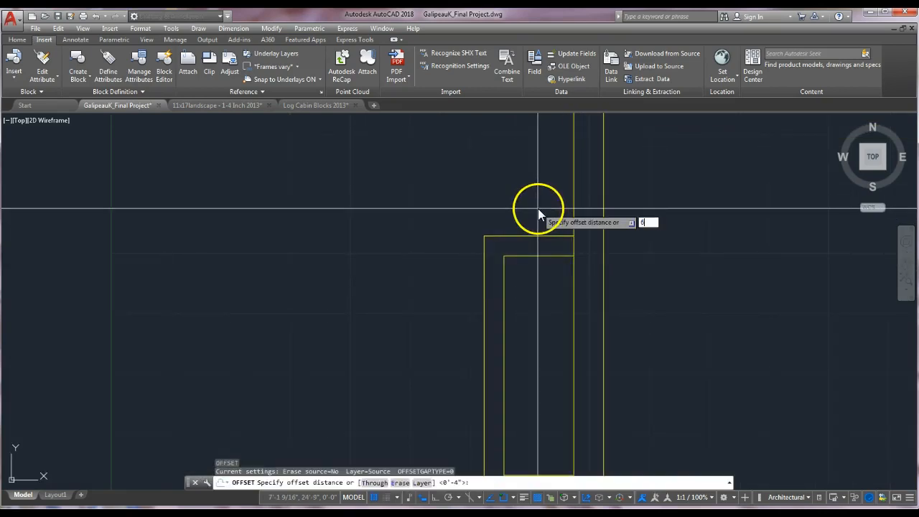
pyautogui.press('Return')
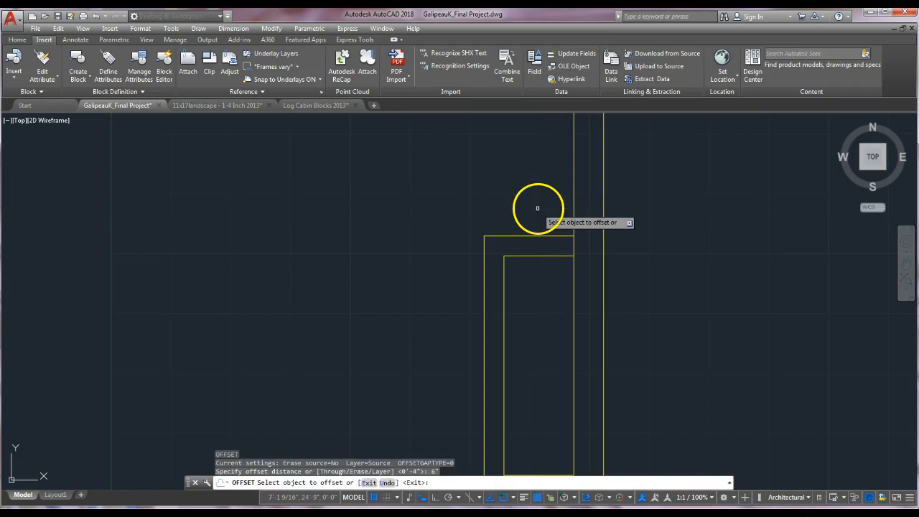
pyautogui.click(566, 236)
pyautogui.click(567, 294)
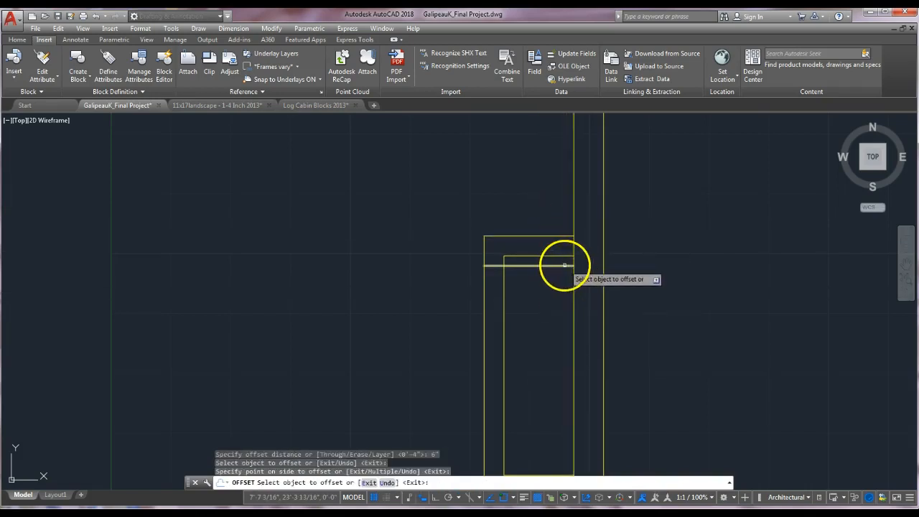
pyautogui.press('Return')
pyautogui.click(572, 266)
pyautogui.click(573, 266)
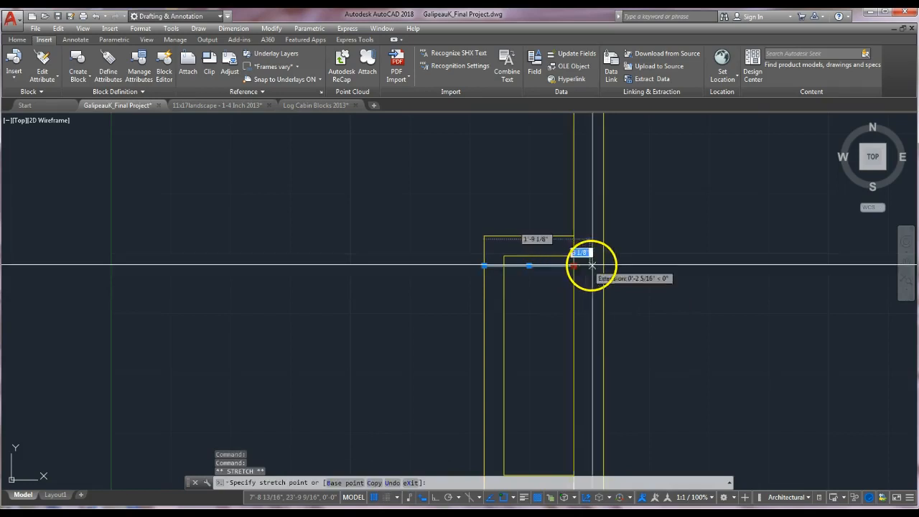
pyautogui.click(619, 276)
pyautogui.rightClick(619, 275)
pyautogui.click(648, 282)
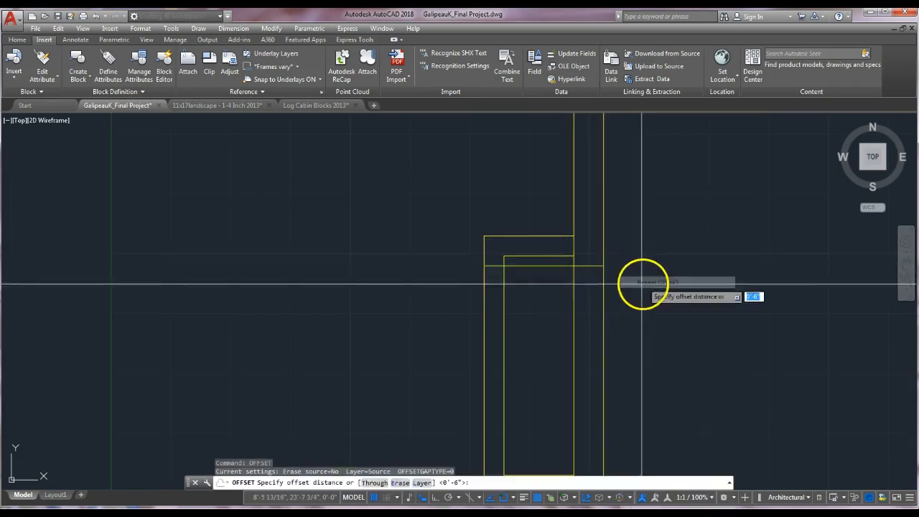
pyautogui.moveTo(589, 411); pyautogui.dragTo(575, 305, button='middle')
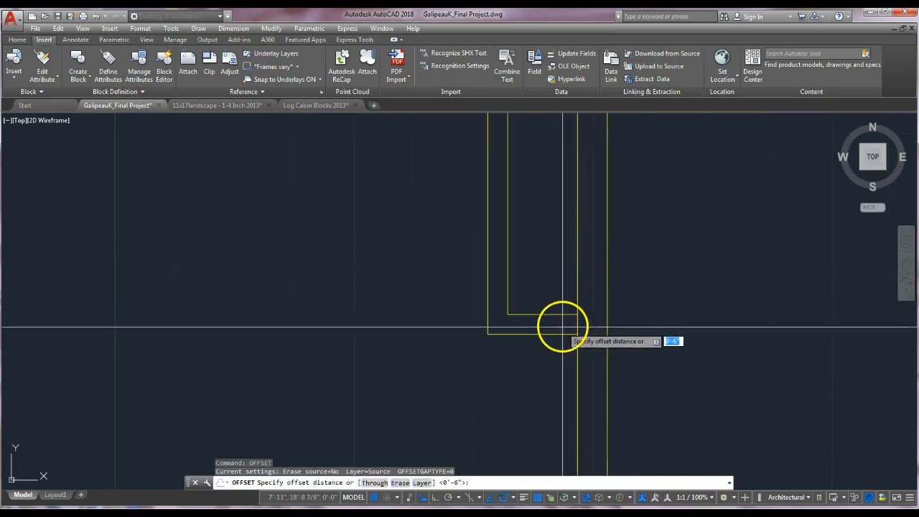
pyautogui.press('Return')
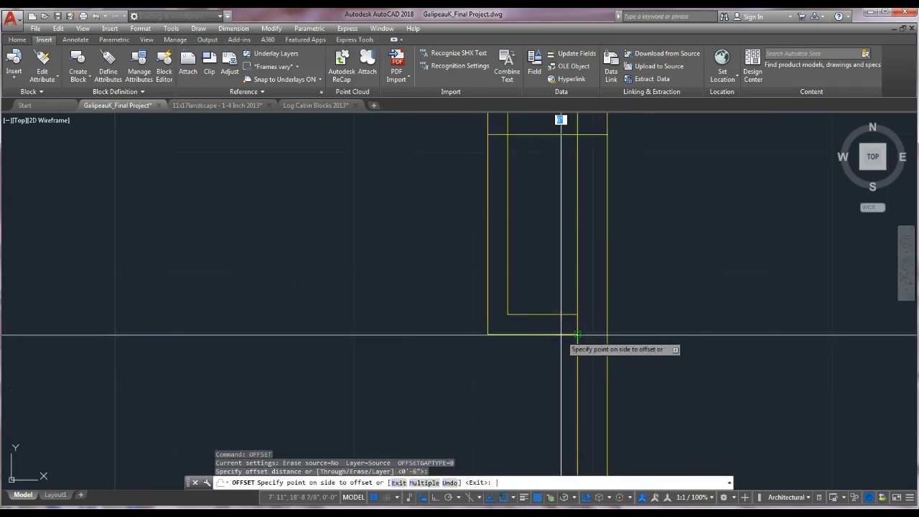
pyautogui.hotkey('ctrl', 'z')
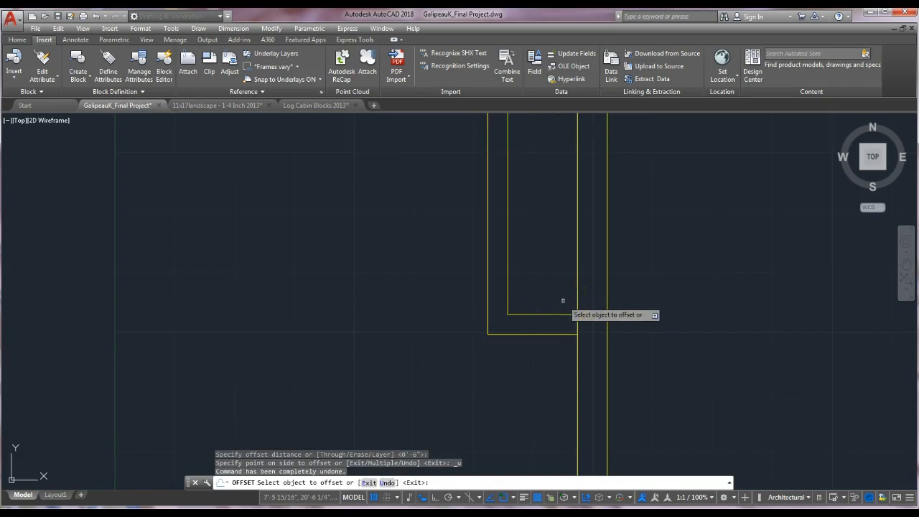
pyautogui.scroll(-3, 561, 252)
pyautogui.scroll(3, 560, 254)
pyautogui.press('Escape')
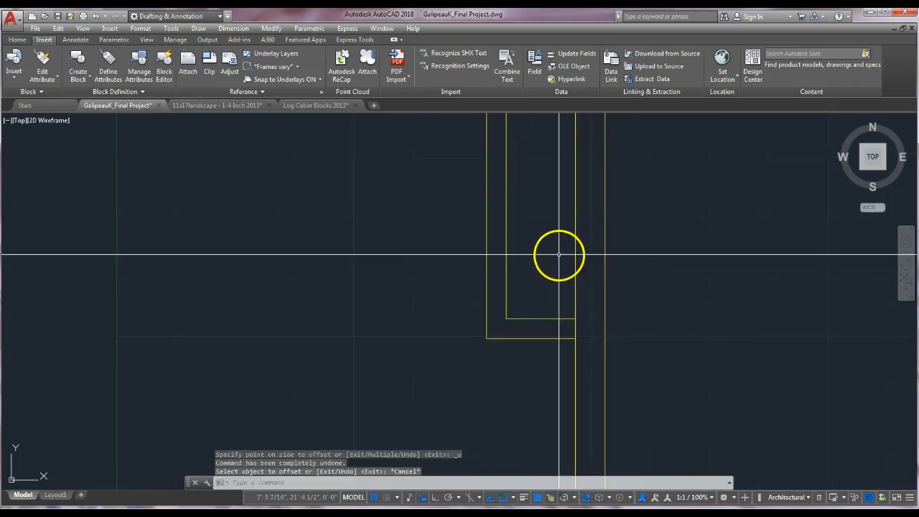
# Offset the projection's bottom outer line 6" inward and stretch its end across the wall to the exterior face.
pyautogui.press('Return')
pyautogui.press('Return')
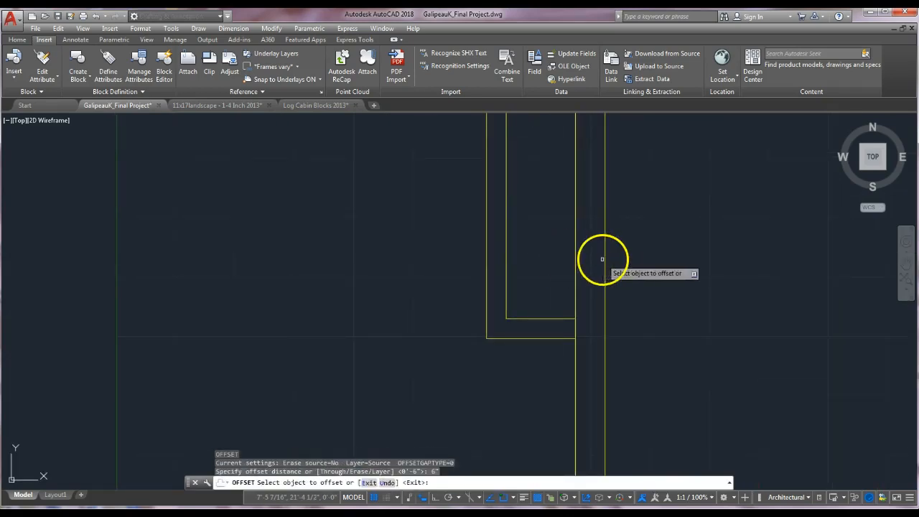
pyautogui.click(558, 318)
pyautogui.click(578, 307)
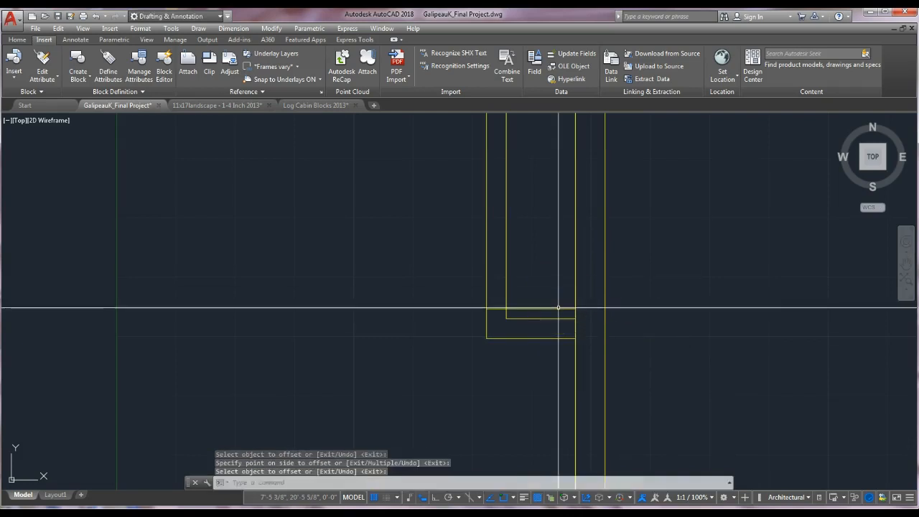
pyautogui.click(559, 308)
pyautogui.click(576, 309)
pyautogui.click(605, 309)
pyautogui.rightClick(603, 309)
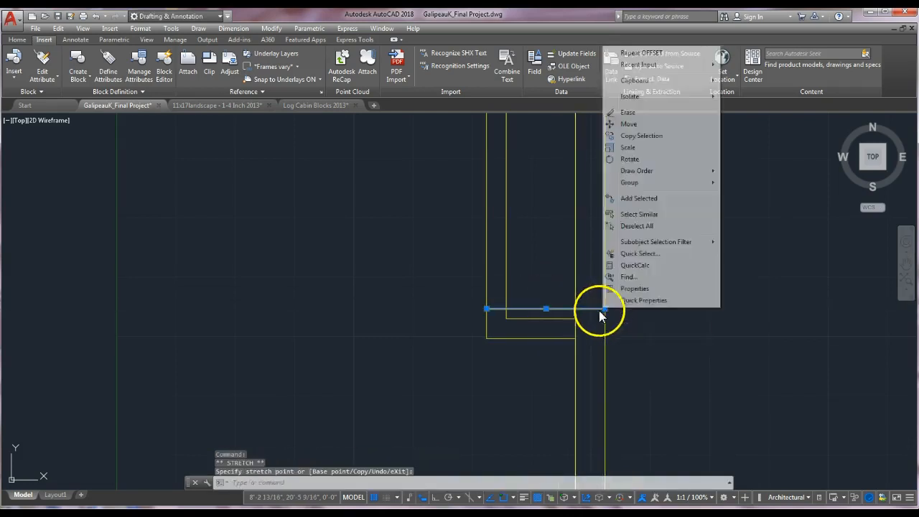
pyautogui.press('Escape')
pyautogui.press('Escape')
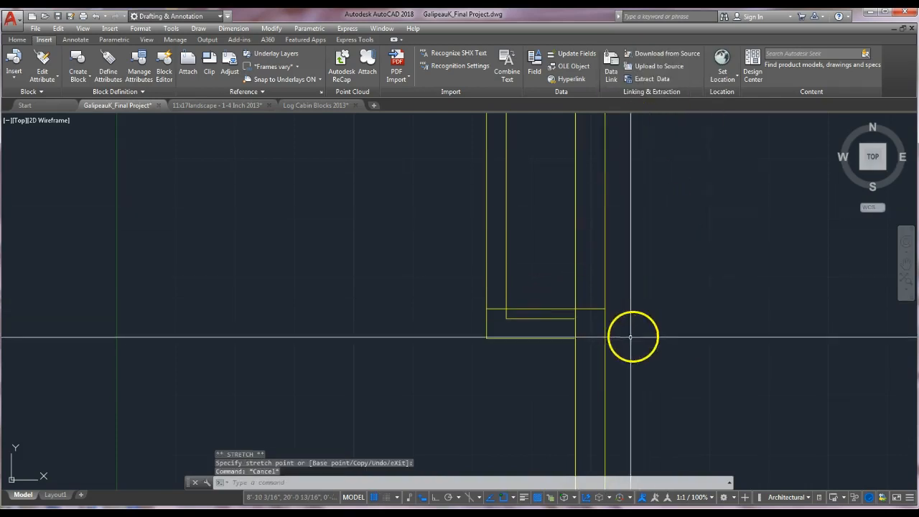
# Draw an angled line from the top 6" line's end at the exterior wall face outward past the projection.
pyautogui.scroll(-2, 544, 337)
pyautogui.moveTo(543, 337); pyautogui.dragTo(545, 357, button='middle')
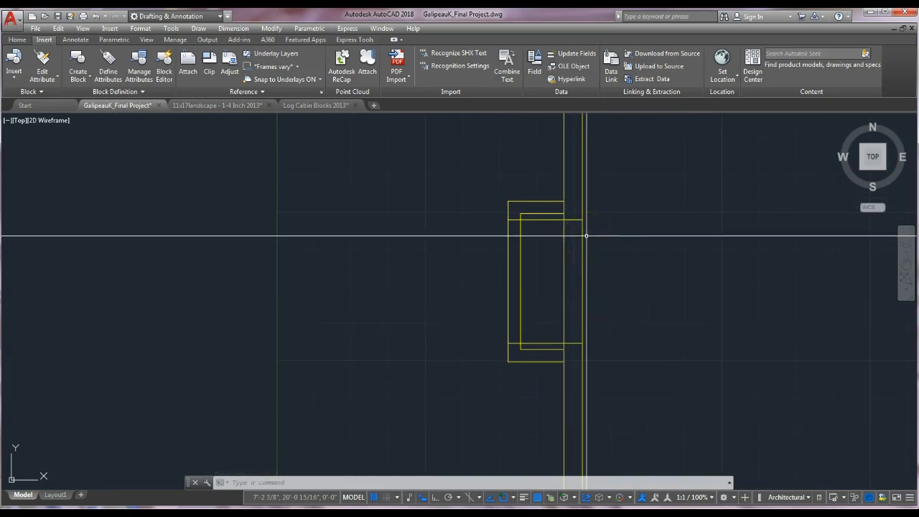
pyautogui.click(17, 39)
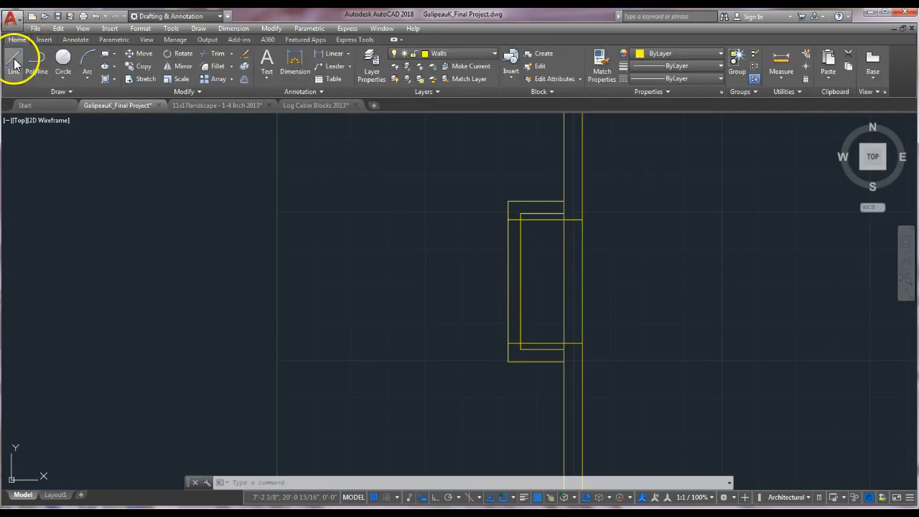
pyautogui.click(15, 62)
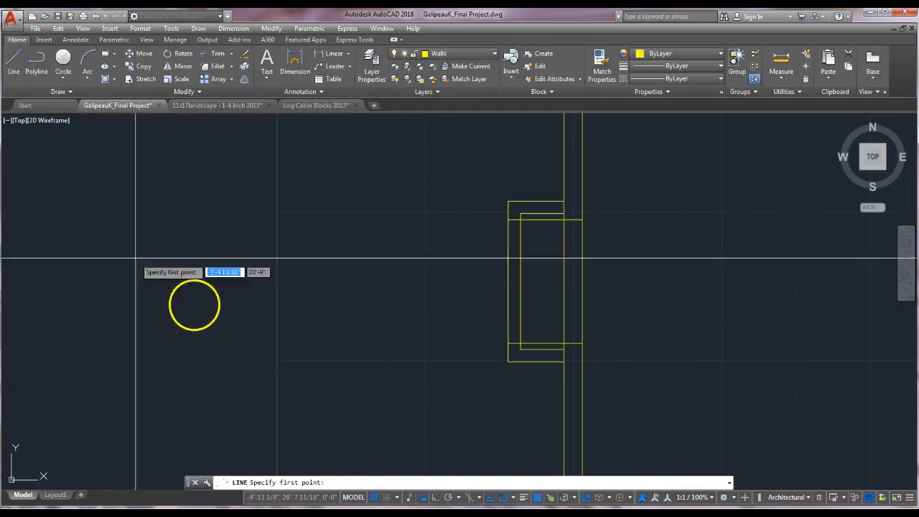
pyautogui.click(583, 219)
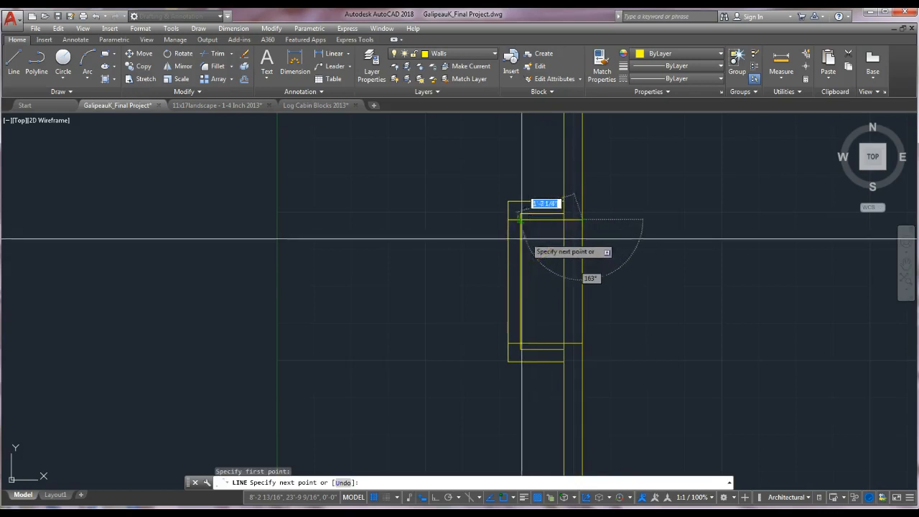
pyautogui.click(493, 247)
pyautogui.press('Escape')
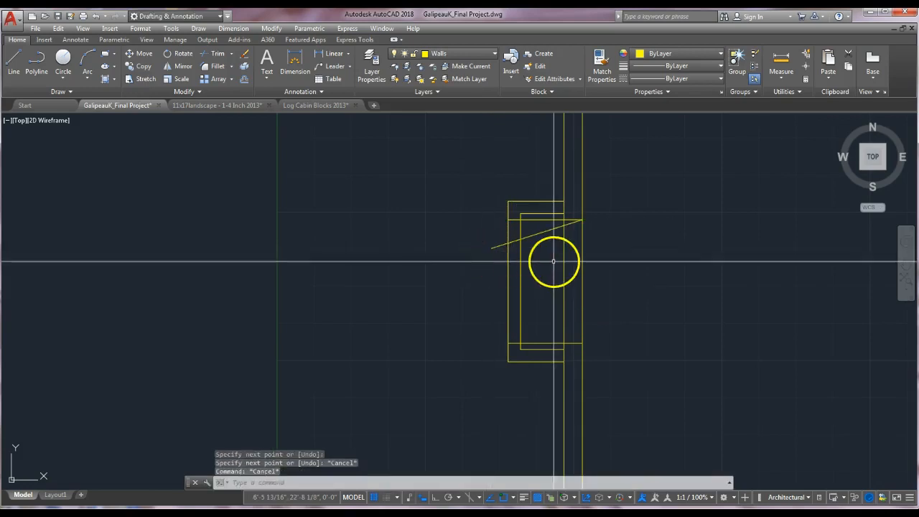
# Mirror the angled line about the projection's horizontal midline, keeping the original.
pyautogui.press('Return')
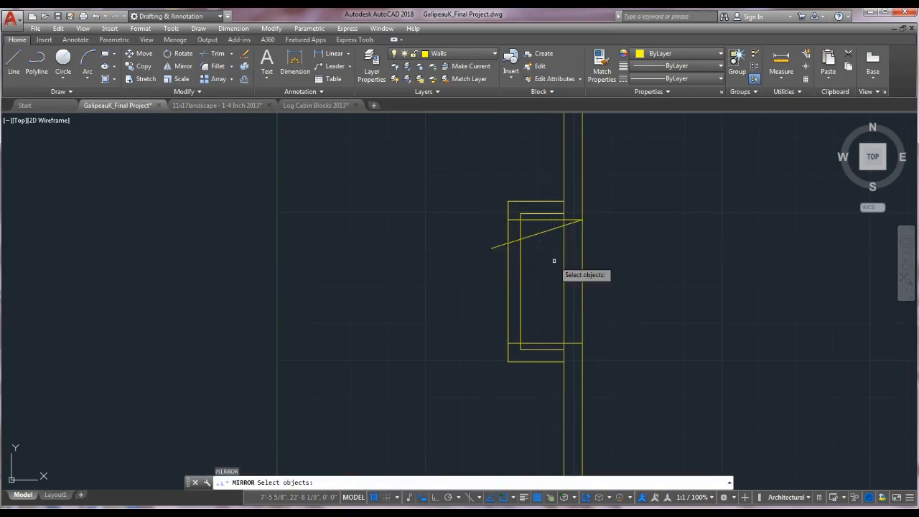
pyautogui.click(549, 242)
pyautogui.press('Return')
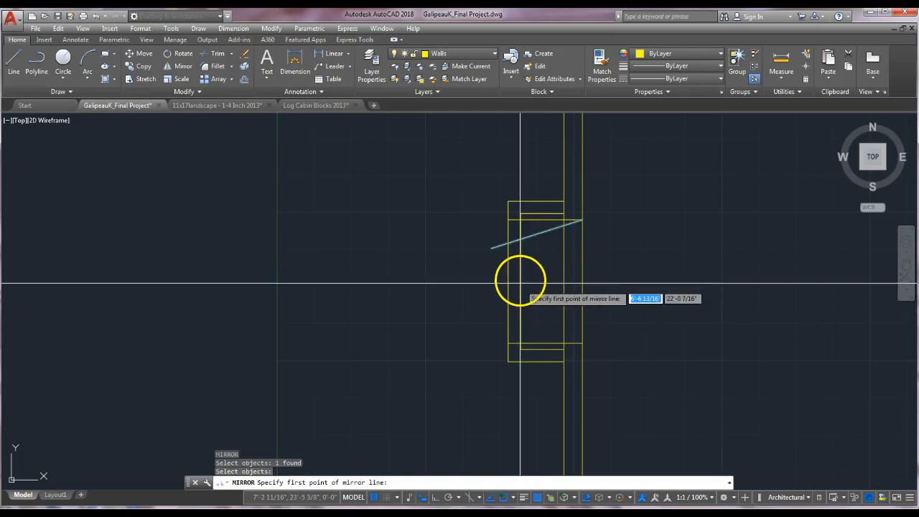
pyautogui.click(521, 281)
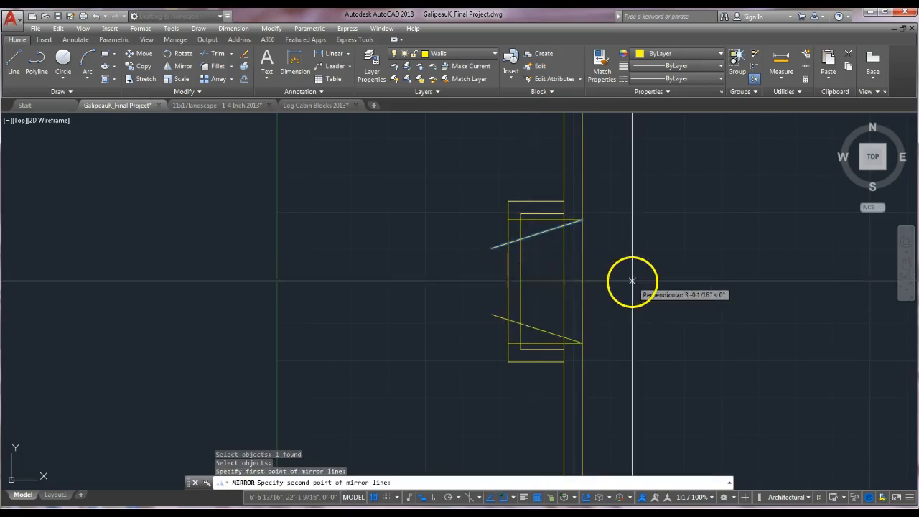
pyautogui.click(632, 280)
pyautogui.press('Return')
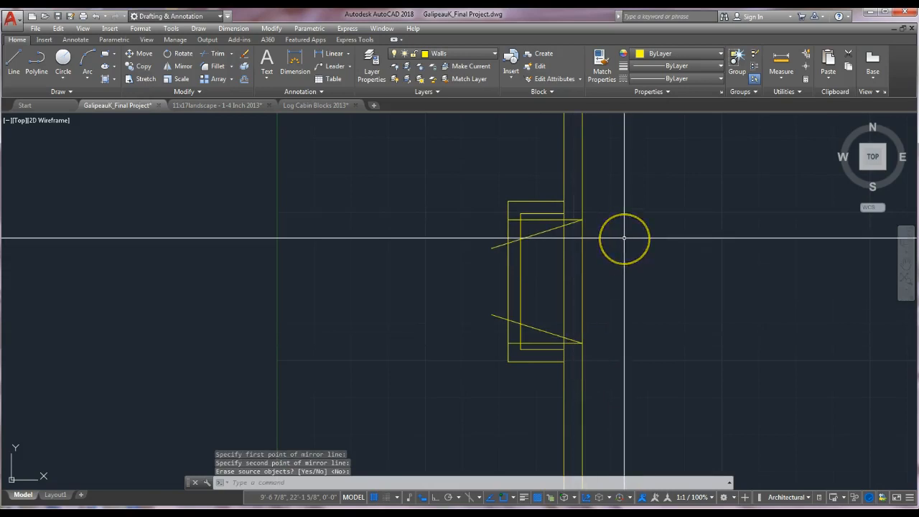
# Offset the projection's inner vertical line and both angled lines 2" toward the projection's interior.
pyautogui.write('o')
pyautogui.press('Return')
pyautogui.write('2"')
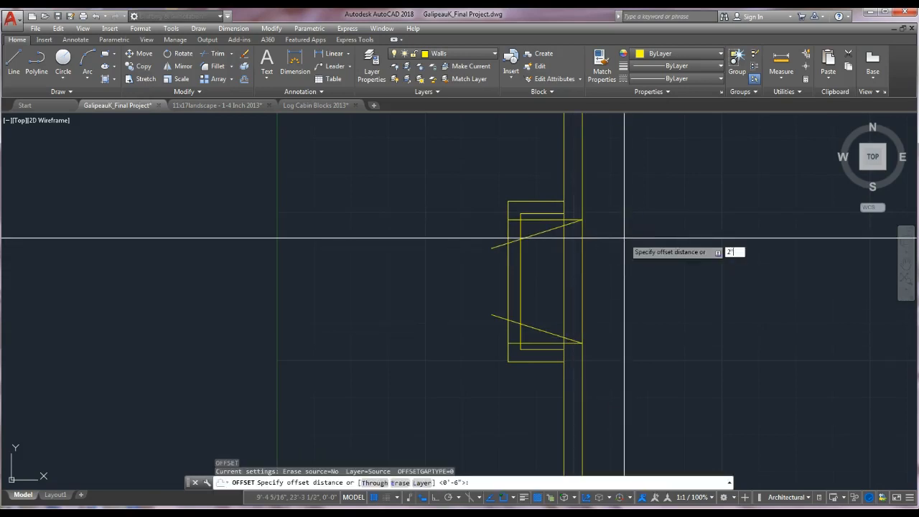
pyautogui.press('Return')
pyautogui.click(524, 270)
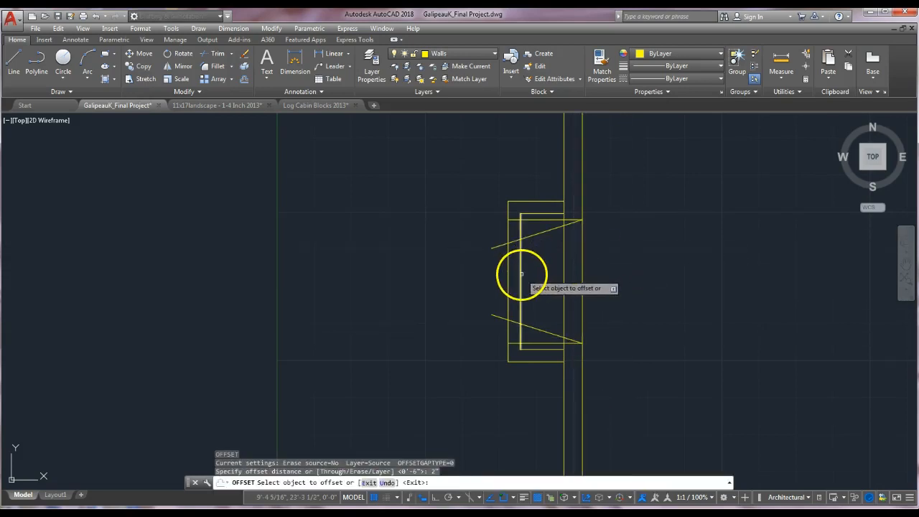
pyautogui.click(522, 274)
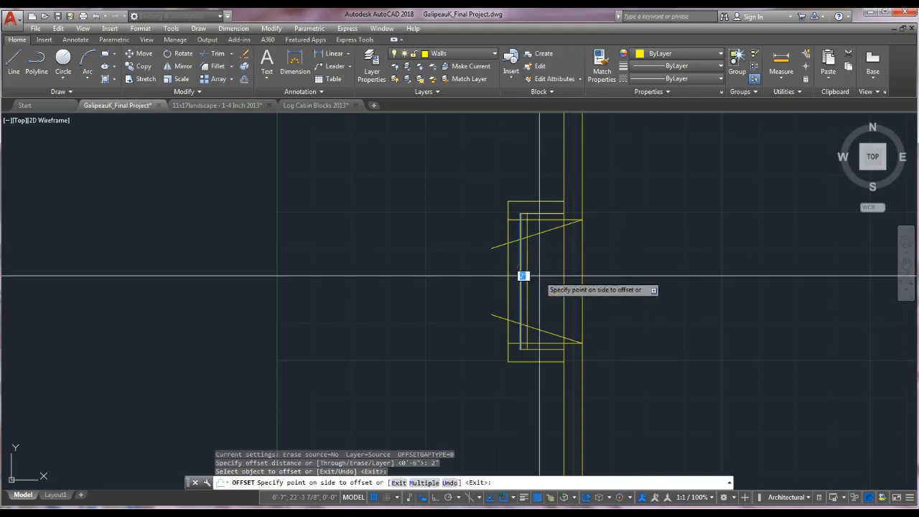
pyautogui.click(523, 276)
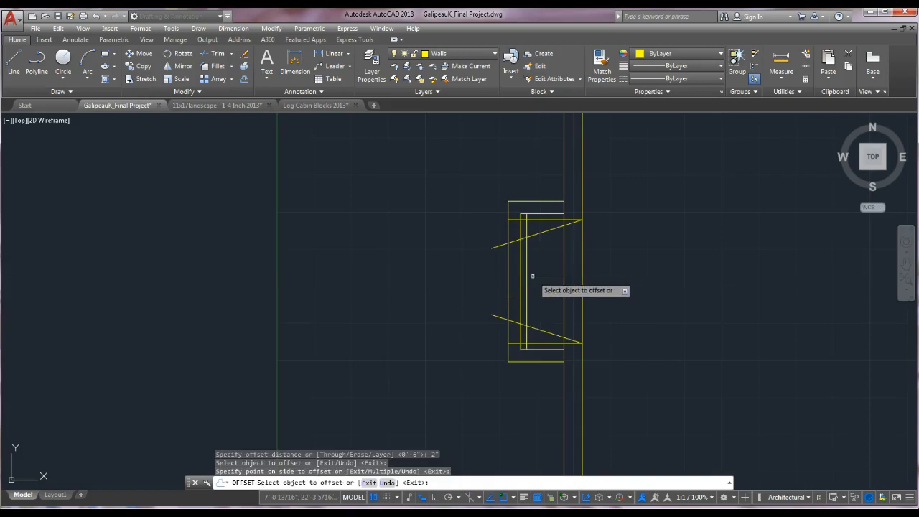
pyautogui.click(529, 277)
pyautogui.click(550, 227)
pyautogui.click(544, 234)
pyautogui.click(538, 318)
pyautogui.click(540, 319)
pyautogui.click(545, 265)
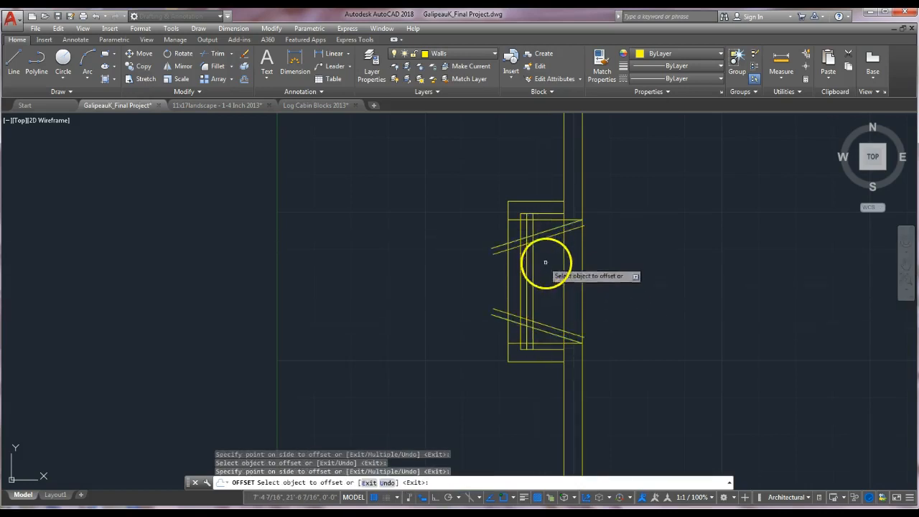
pyautogui.press('Escape')
# Erase the two 6" horizontal offset lines inside the projection.
pyautogui.scroll(2, 544, 236)
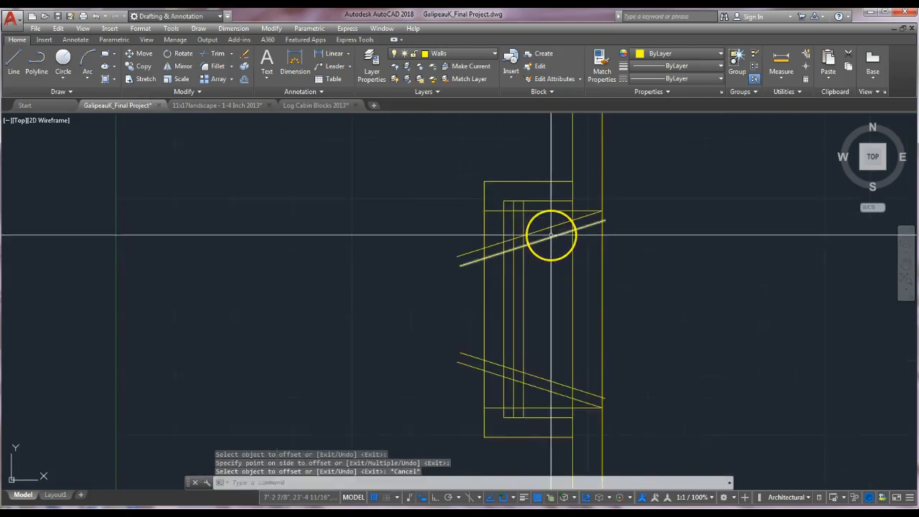
pyautogui.write('e')
pyautogui.press('Return')
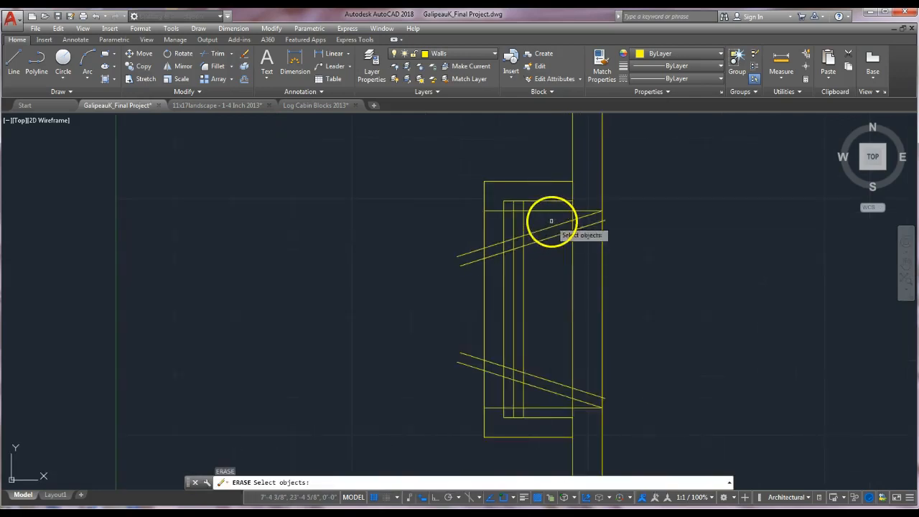
pyautogui.press('Return')
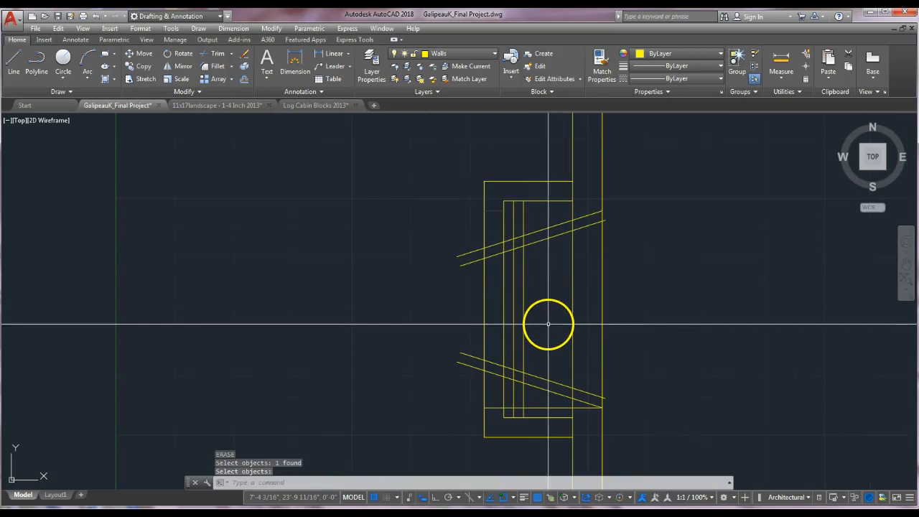
pyautogui.press('Return')
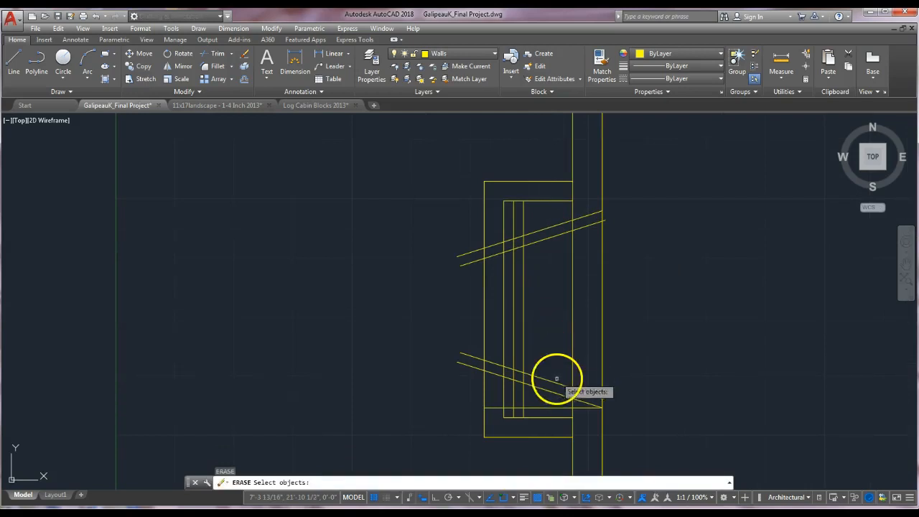
pyautogui.click(553, 404)
pyautogui.press('Return')
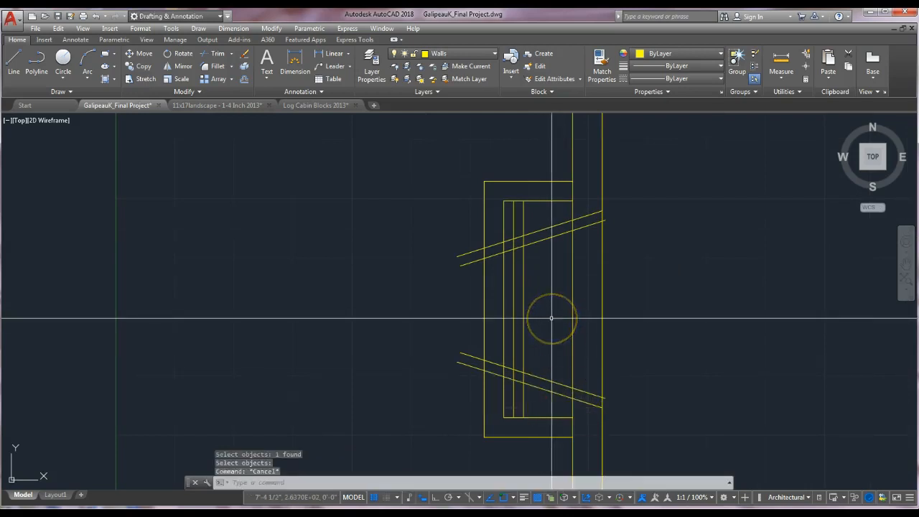
# Fillet both inner vertical lines with the upper and lower angled lines to form sharp corners.
pyautogui.write('f')
pyautogui.press('Return')
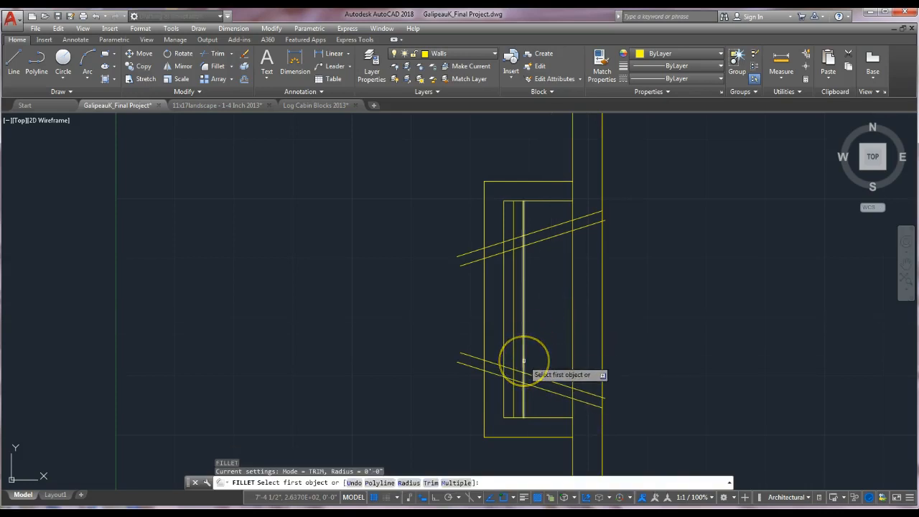
pyautogui.click(524, 362)
pyautogui.click(526, 381)
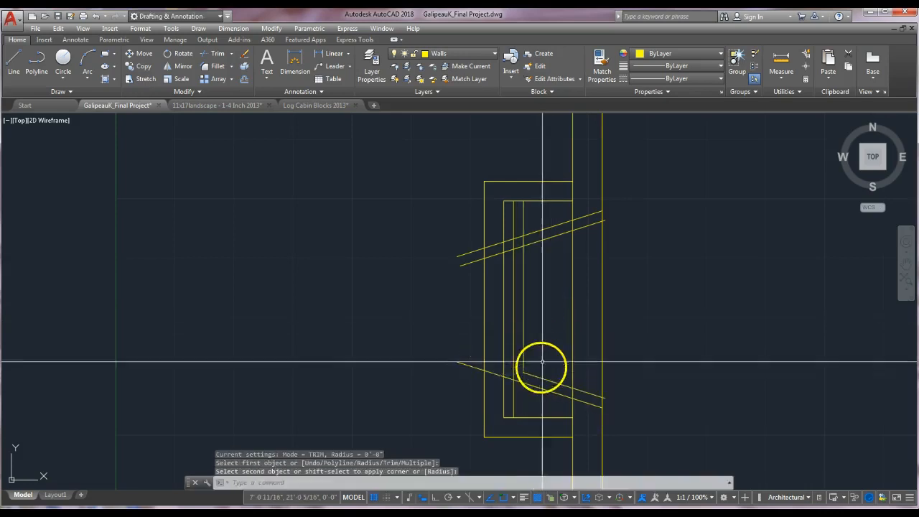
pyautogui.press('Return')
pyautogui.click(512, 368)
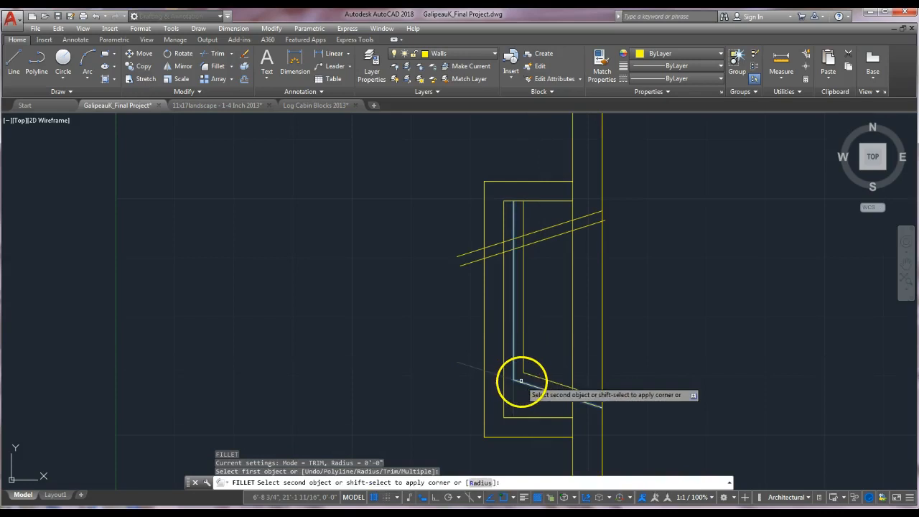
pyautogui.click(520, 380)
pyautogui.press('Return')
pyautogui.click(530, 243)
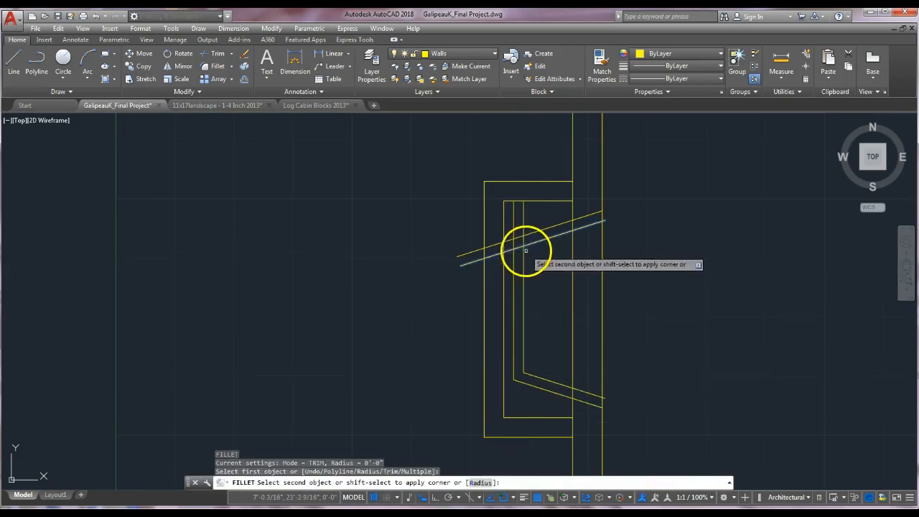
pyautogui.click(524, 257)
pyautogui.press('Return')
pyautogui.click(522, 234)
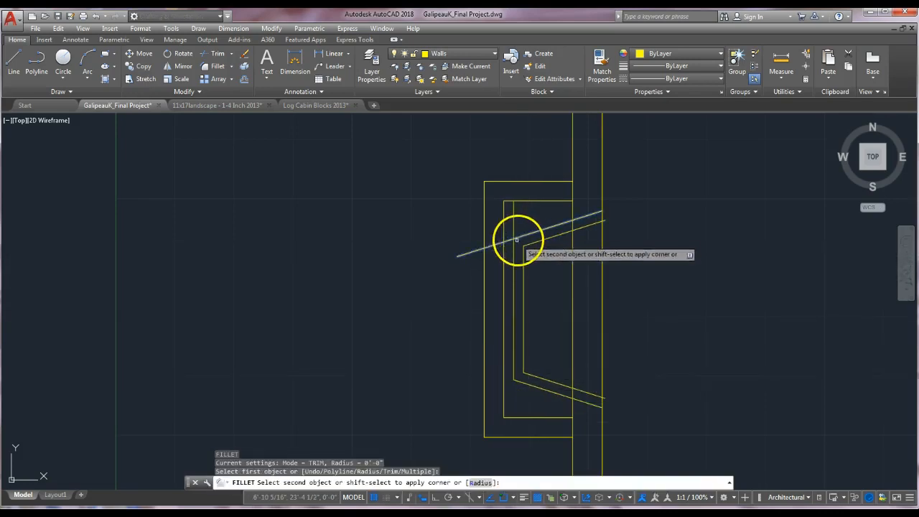
pyautogui.click(515, 245)
pyautogui.press('Return')
pyautogui.press('Escape')
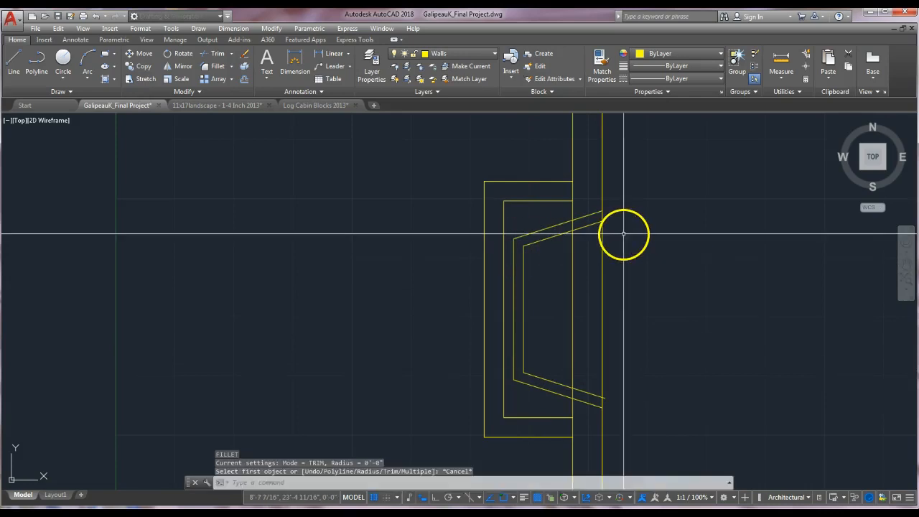
# Trim the angled lines' ends extending beyond the wall's exterior face.
pyautogui.write('tr')
pyautogui.press('Return')
pyautogui.click(602, 239)
pyautogui.press('Return')
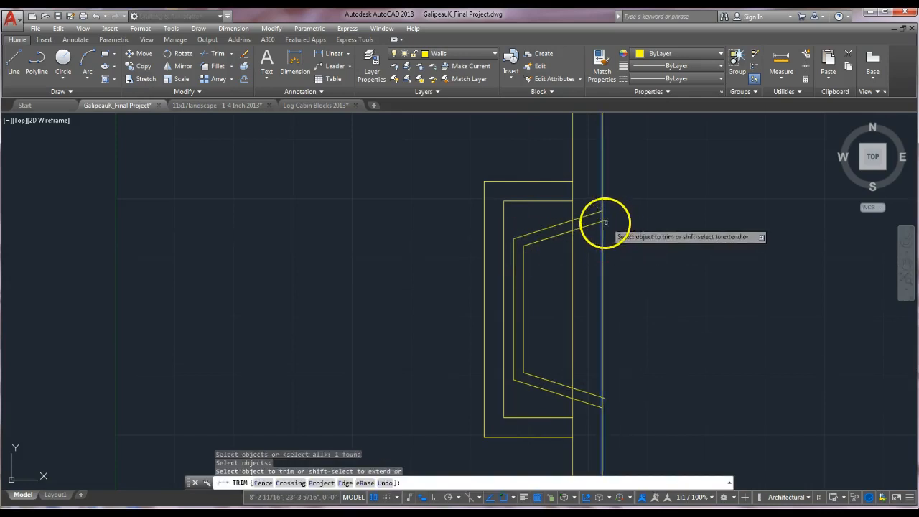
pyautogui.click(605, 220)
pyautogui.click(607, 394)
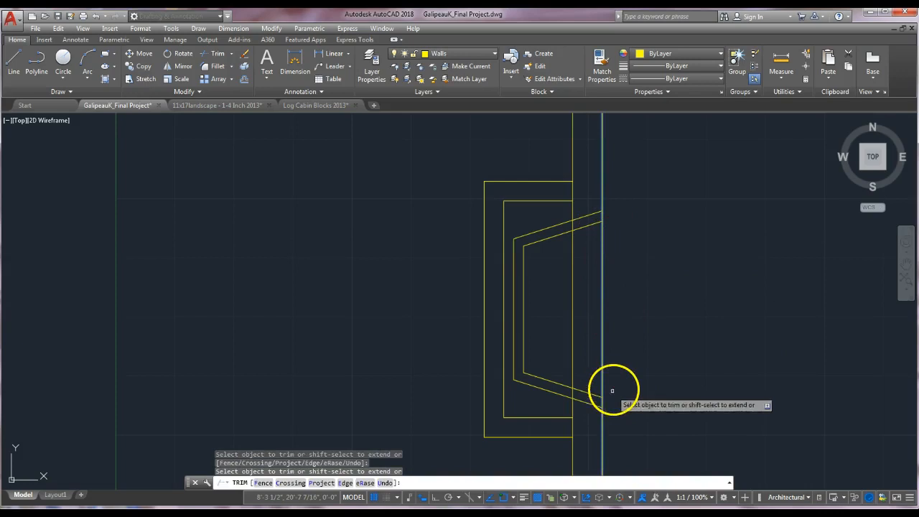
pyautogui.press('Return')
# Trim the exterior wall face between the upper and lower angled lines.
pyautogui.press('Return')
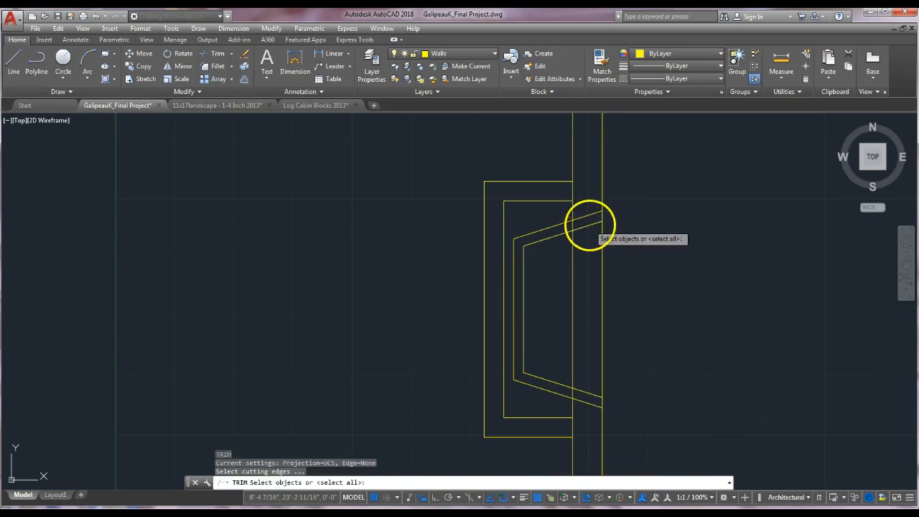
pyautogui.click(590, 224)
pyautogui.click(594, 394)
pyautogui.press('Return')
pyautogui.click(610, 335)
pyautogui.click(558, 340)
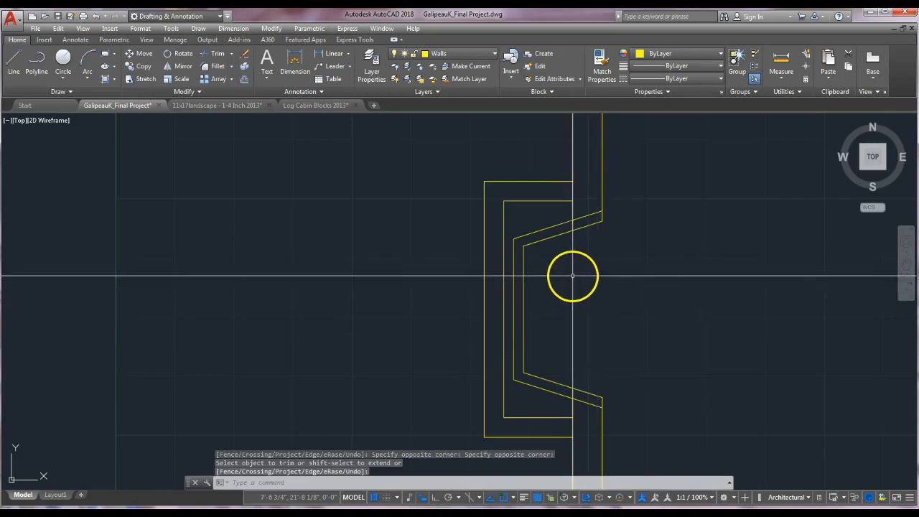
pyautogui.press('Escape')
# Trim the wall's interior face where it runs between the angled lines of the projection.
pyautogui.scroll(2, 570, 237)
pyautogui.scroll(2, 571, 234)
pyautogui.write('tr')
pyautogui.press('Return')
pyautogui.click(593, 188)
pyautogui.press('Return')
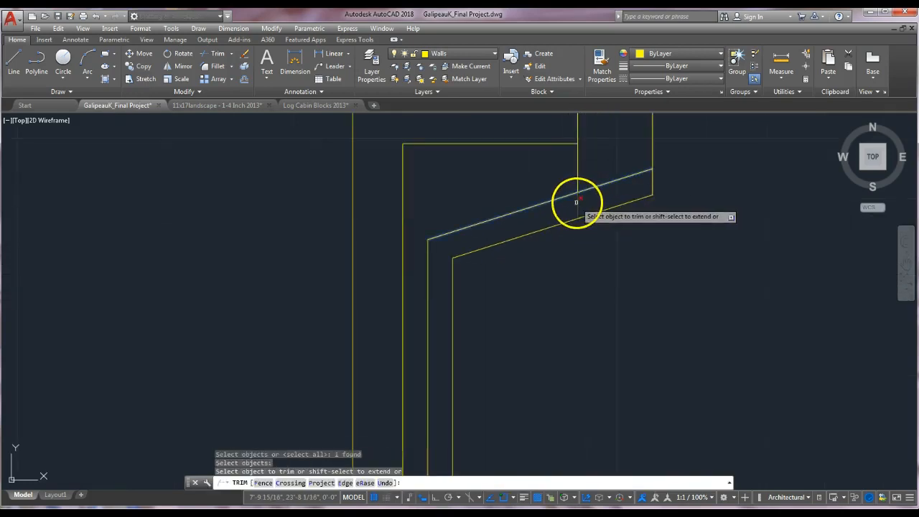
pyautogui.press('Return')
pyautogui.scroll(-4, 604, 363)
pyautogui.moveTo(609, 397); pyautogui.dragTo(601, 245, button='middle')
pyautogui.scroll(4, 585, 312)
pyautogui.press('Return')
pyautogui.click(586, 326)
pyautogui.press('Return')
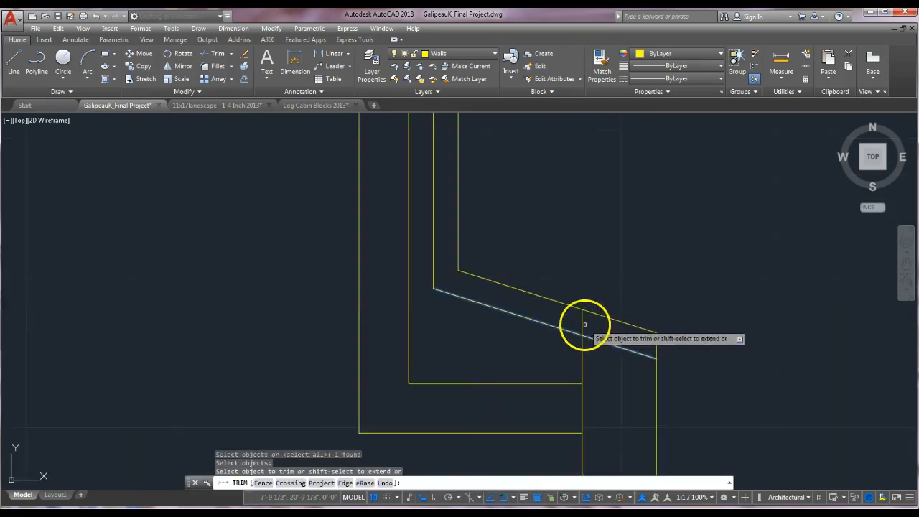
pyautogui.press('Return')
pyautogui.scroll(-3, 589, 288)
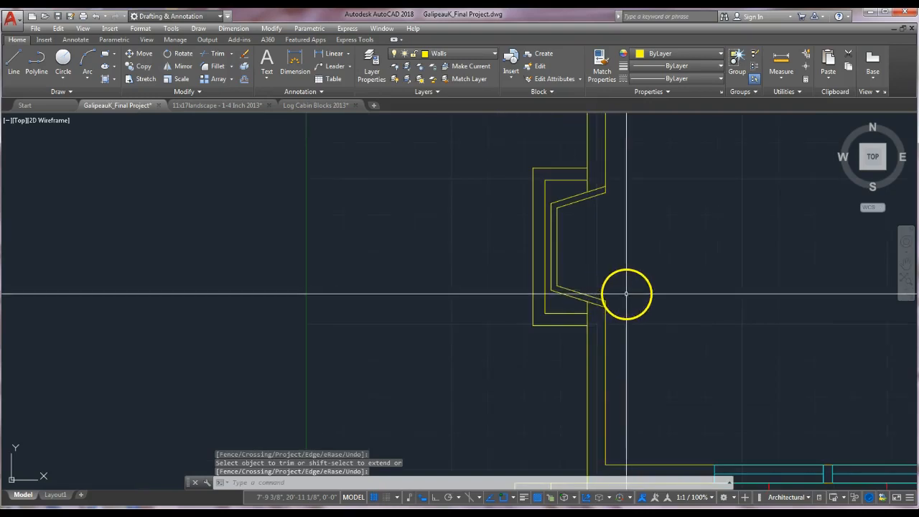
pyautogui.scroll(-2, 607, 316)
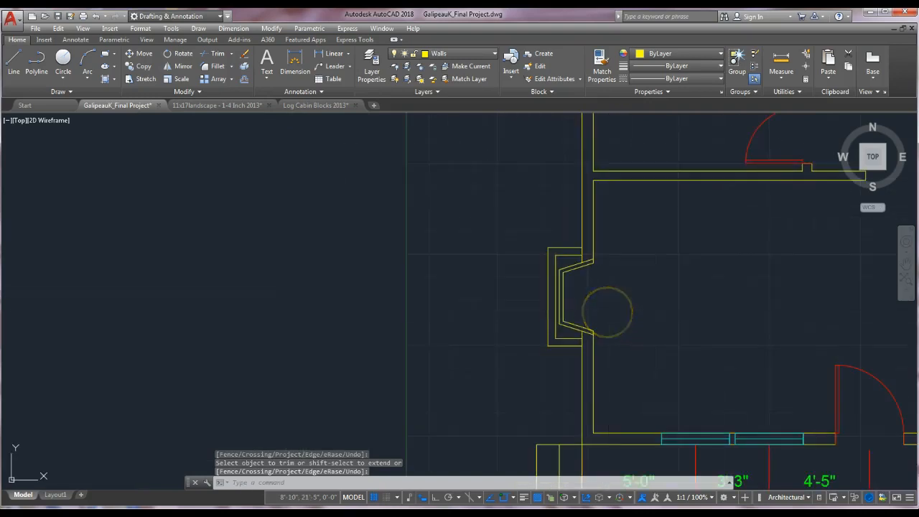
pyautogui.press('Escape')
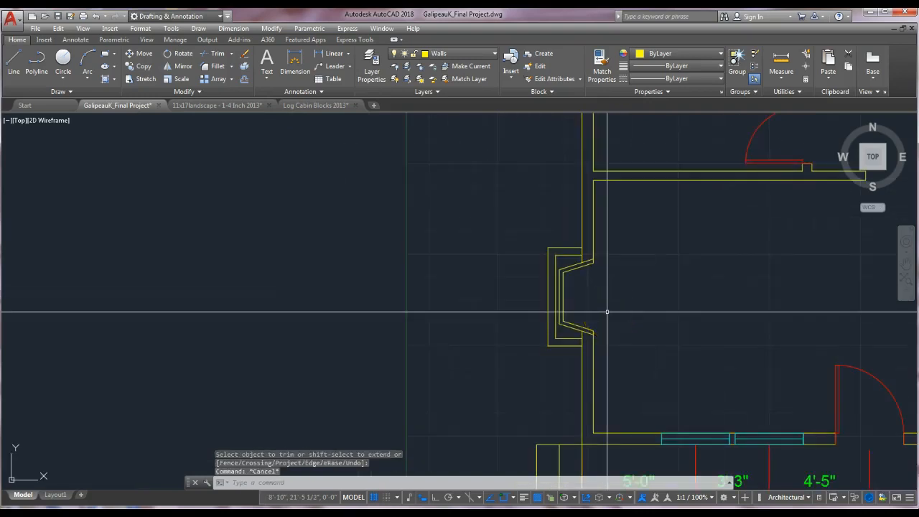
# Trim the leftover wall line segments at the projection's lower junction with the wall.
pyautogui.scroll(4, 583, 253)
pyautogui.press('Escape')
pyautogui.write('tr')
pyautogui.press('Return')
pyautogui.click(585, 228)
pyautogui.click(560, 268)
pyautogui.press('Return')
pyautogui.press('Return')
pyautogui.moveTo(593, 390); pyautogui.dragTo(591, 248, button='middle')
pyautogui.press('Return')
pyautogui.click(581, 324)
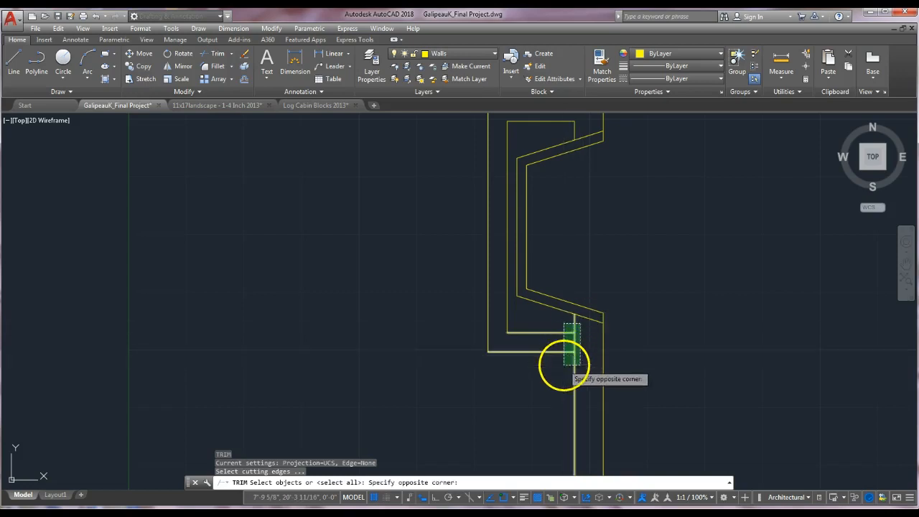
pyautogui.click(564, 367)
pyautogui.press('Return')
pyautogui.click(574, 341)
pyautogui.press('Return')
pyautogui.press('Escape')
pyautogui.scroll(-6, 618, 322)
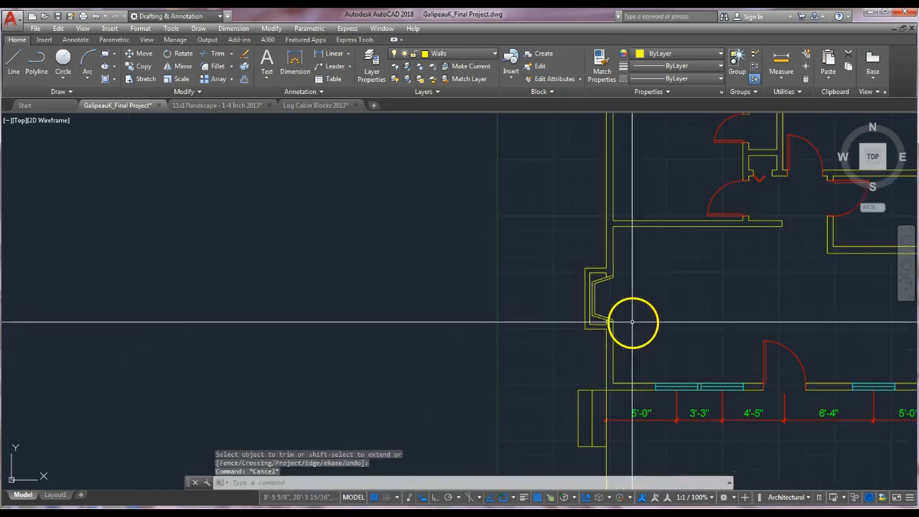
pyautogui.moveTo(632, 323); pyautogui.dragTo(567, 335, button='middle')
pyautogui.press('Escape')
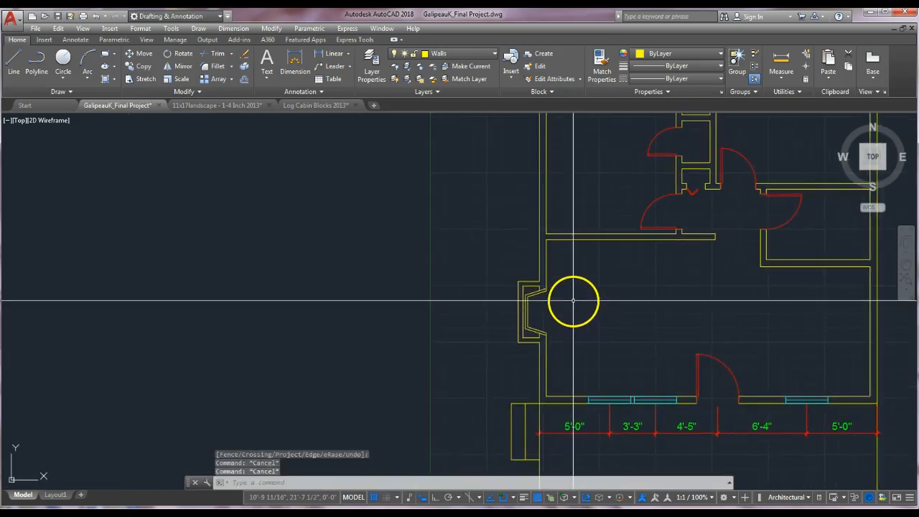
pyautogui.scroll(-4, 585, 287)
pyautogui.moveTo(610, 291); pyautogui.dragTo(555, 308, button='middle')
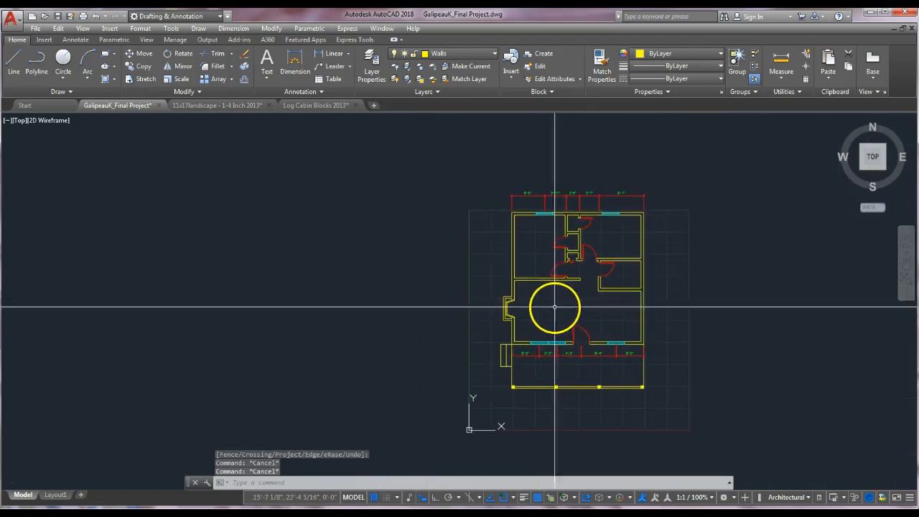